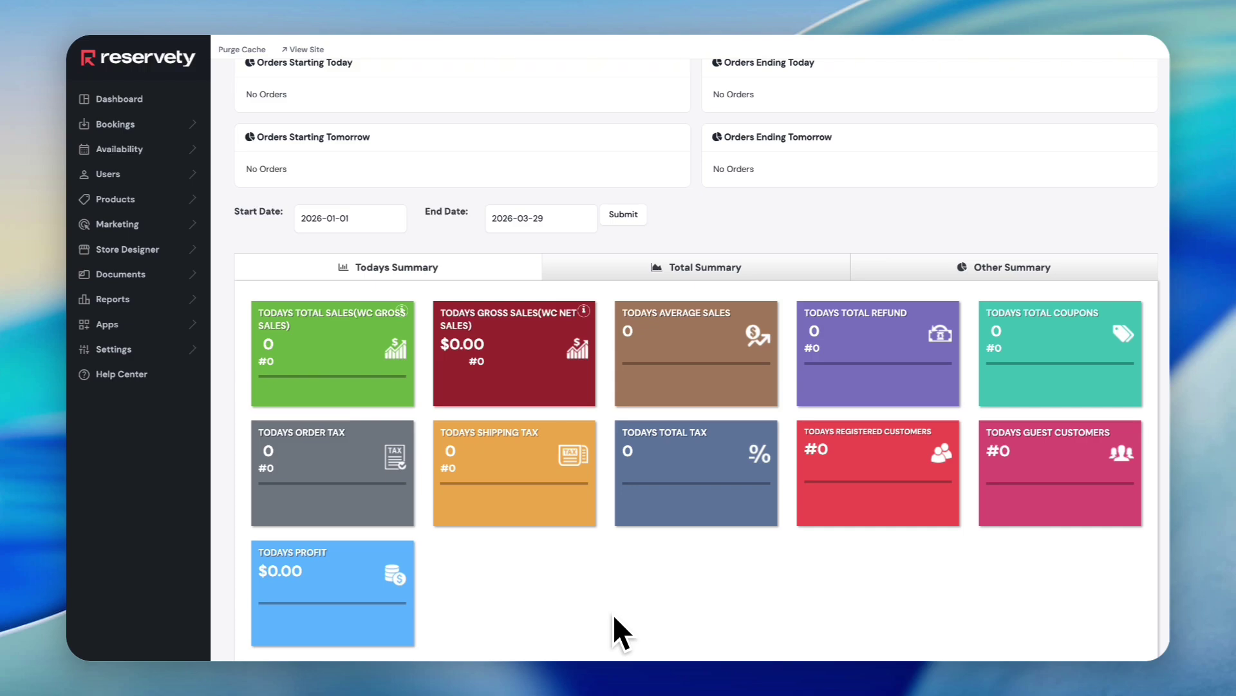
# Open the list of email templates belonging to the store's apps
pyautogui.scroll(1, 961, 219)
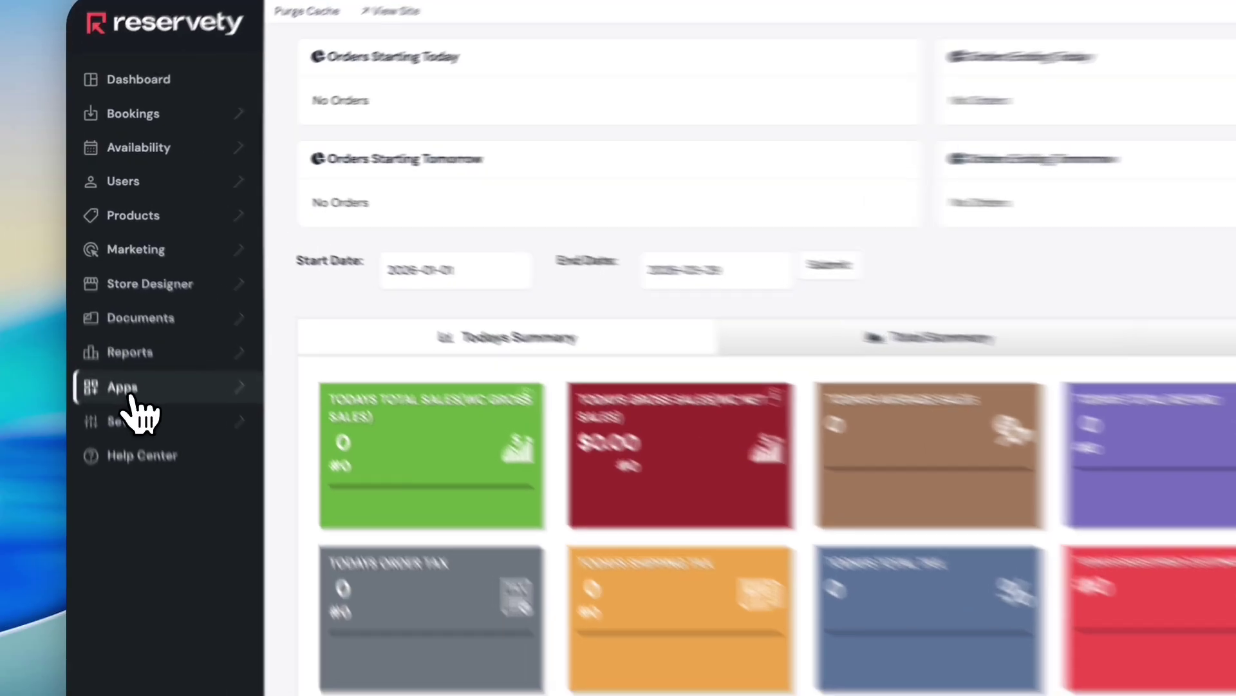
pyautogui.click(129, 392)
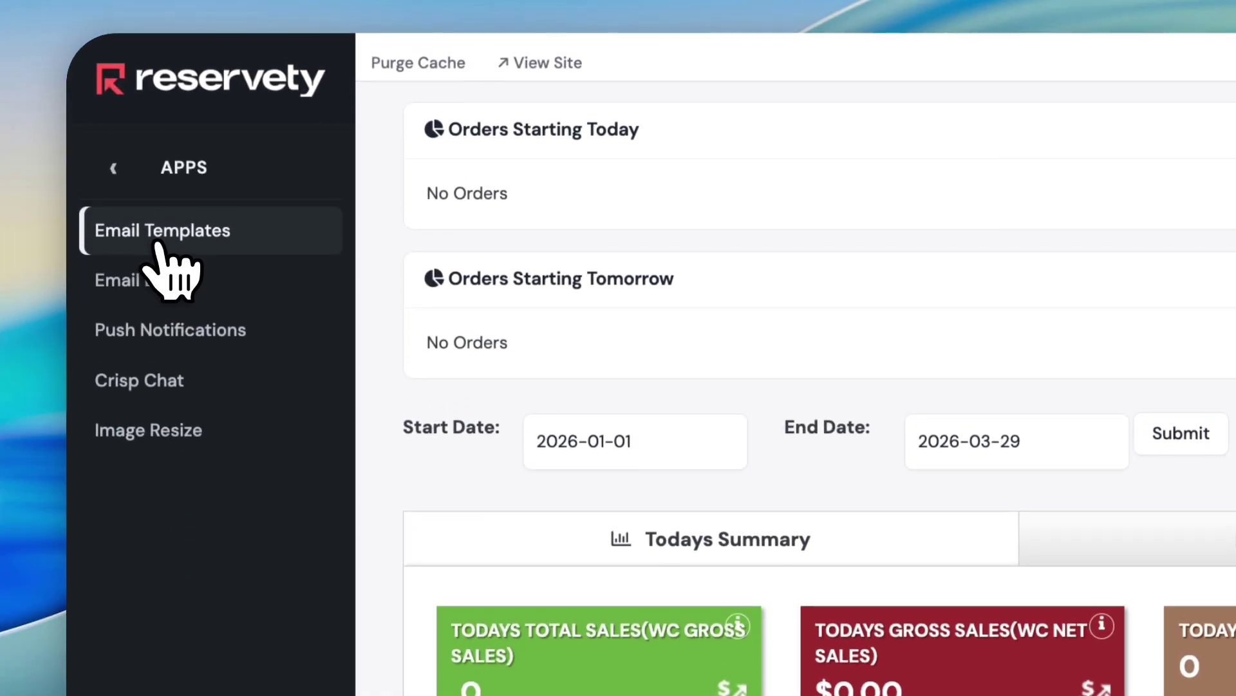
pyautogui.click(157, 244)
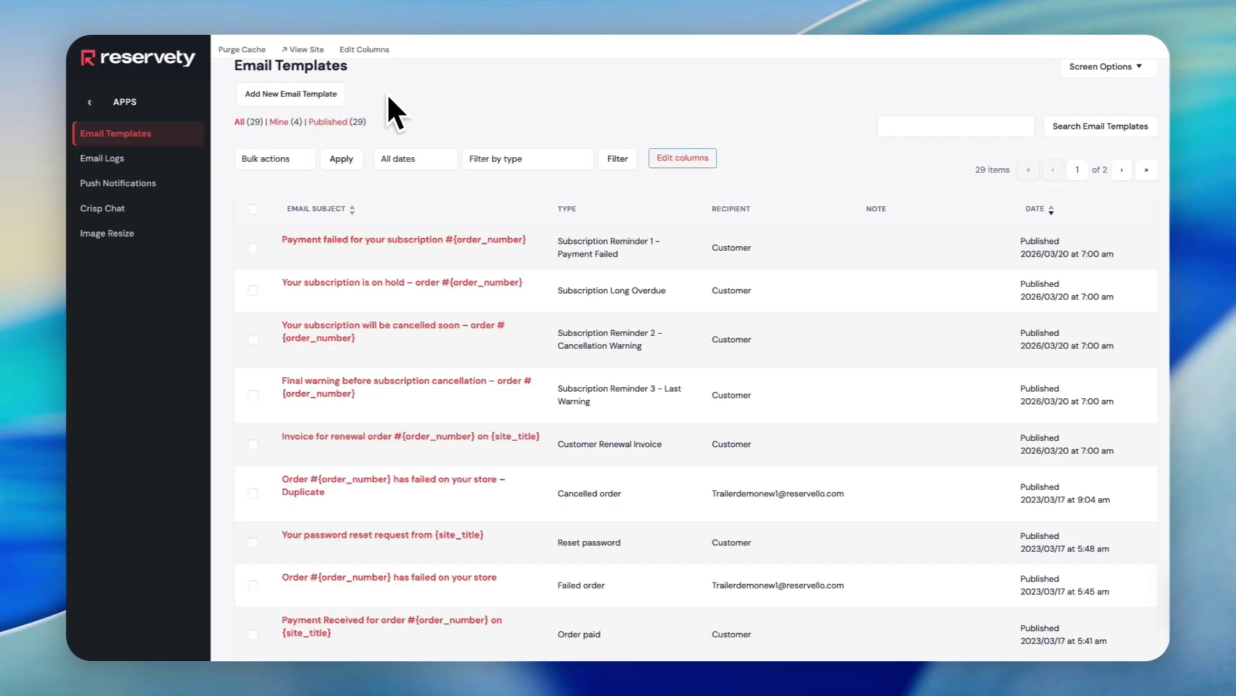
# Look through the email template list to see which notification subjects and types exist
pyautogui.scroll(-5, 422, 487)
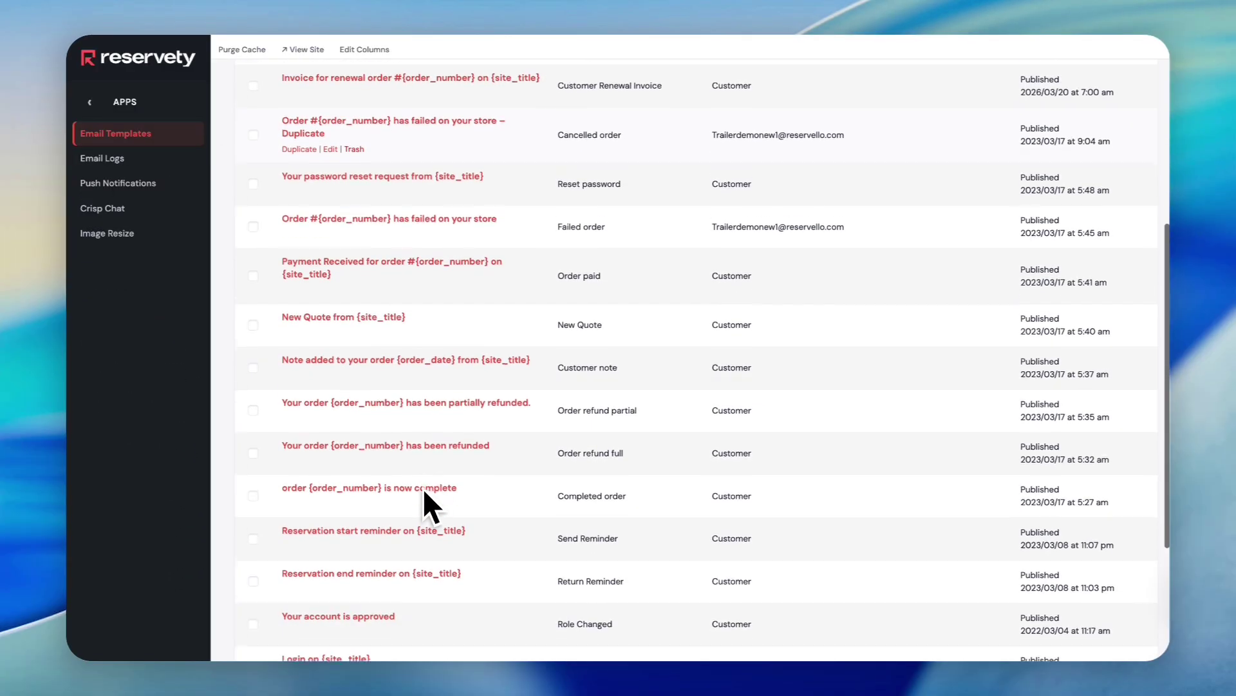
pyautogui.scroll(-2, 424, 488)
pyautogui.scroll(7, 423, 489)
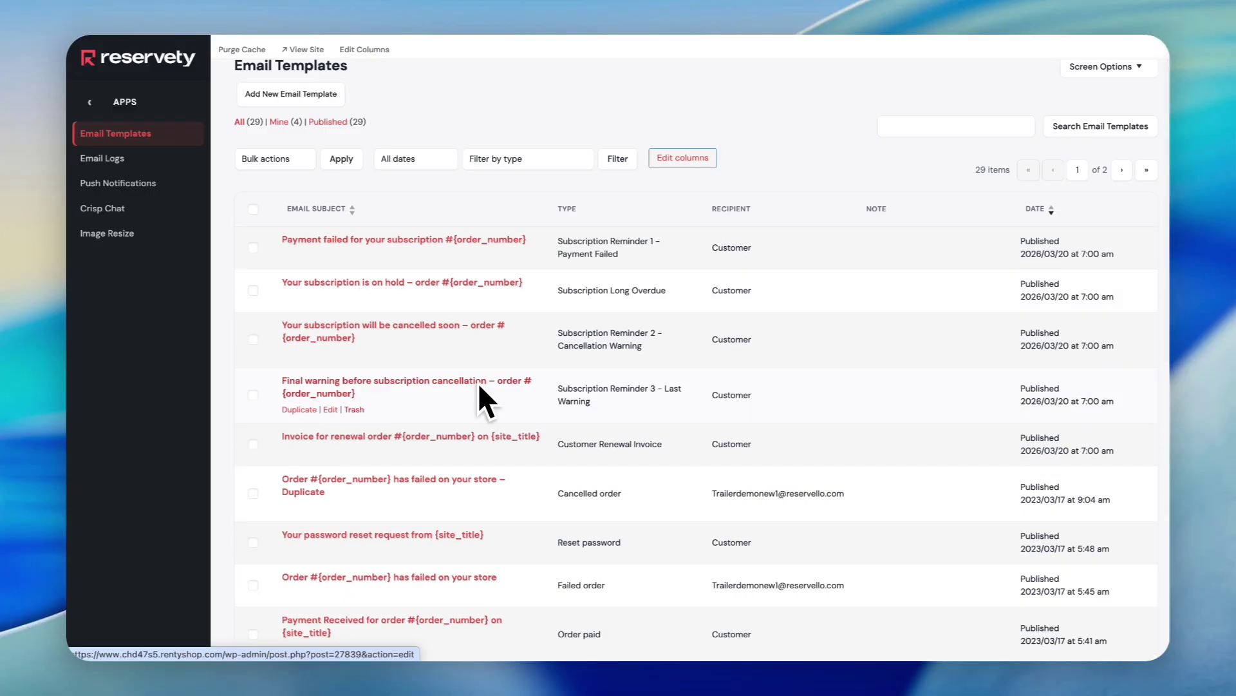
pyautogui.scroll(-1, 478, 385)
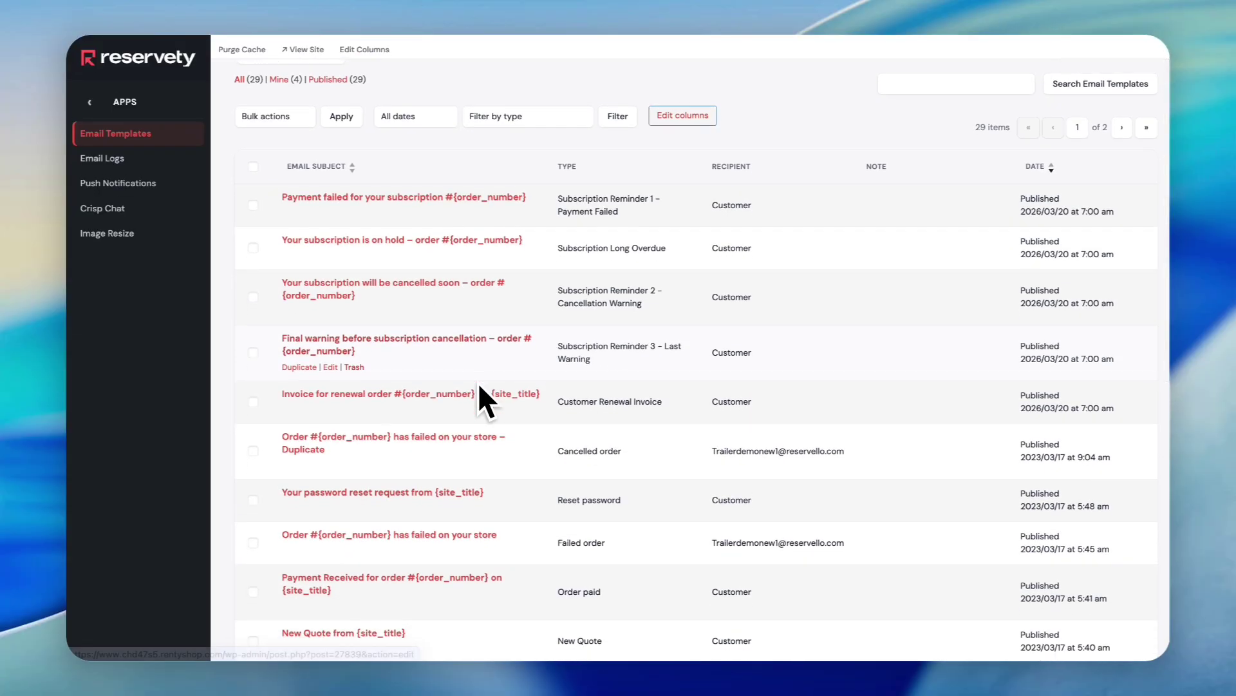
pyautogui.scroll(-1, 479, 387)
pyautogui.scroll(-2, 479, 386)
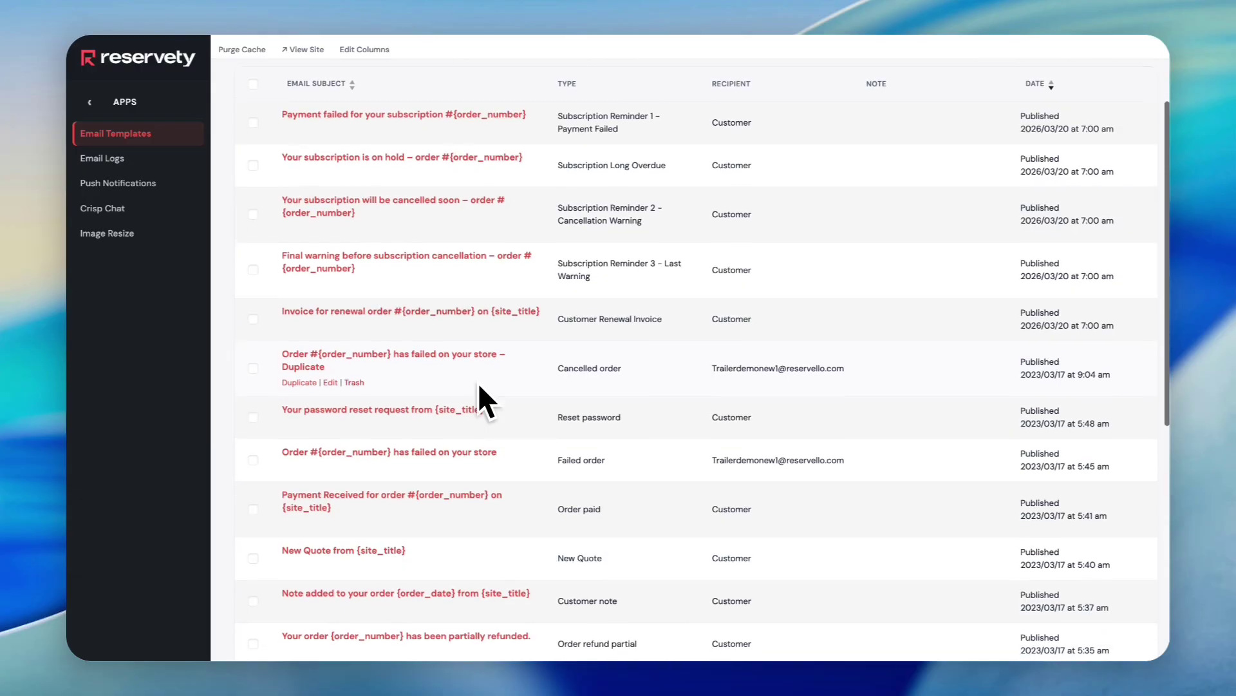
pyautogui.scroll(-2, 479, 386)
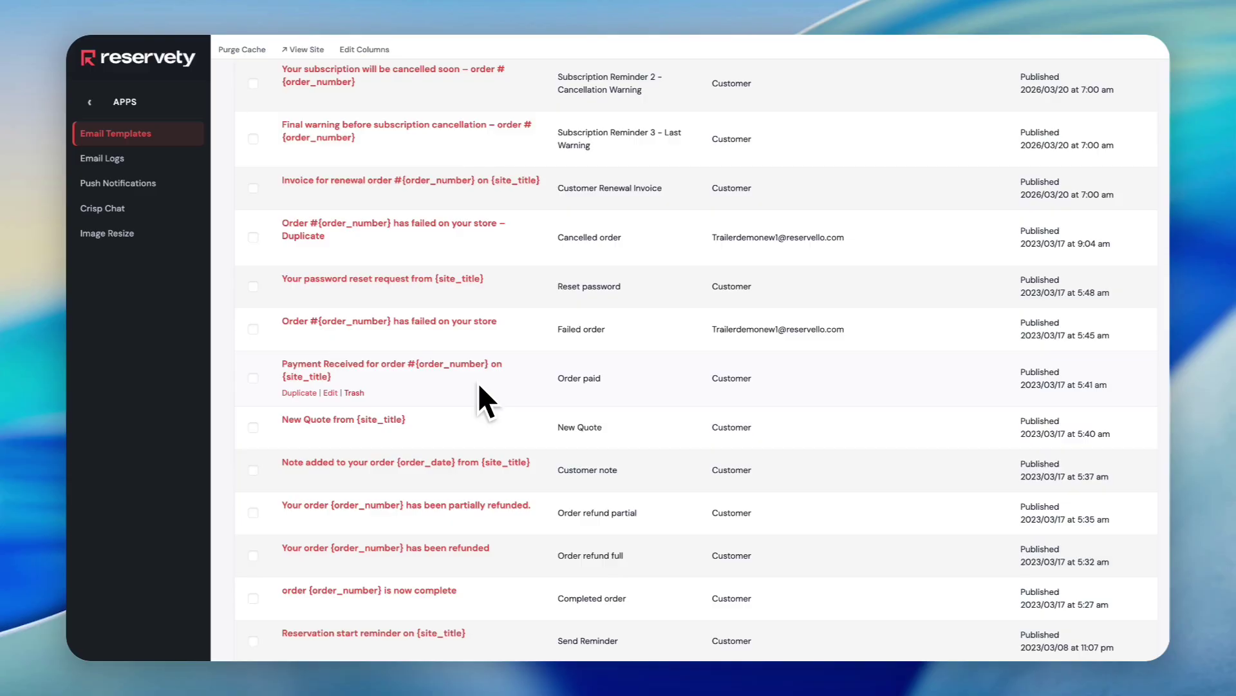
pyautogui.scroll(6, 477, 381)
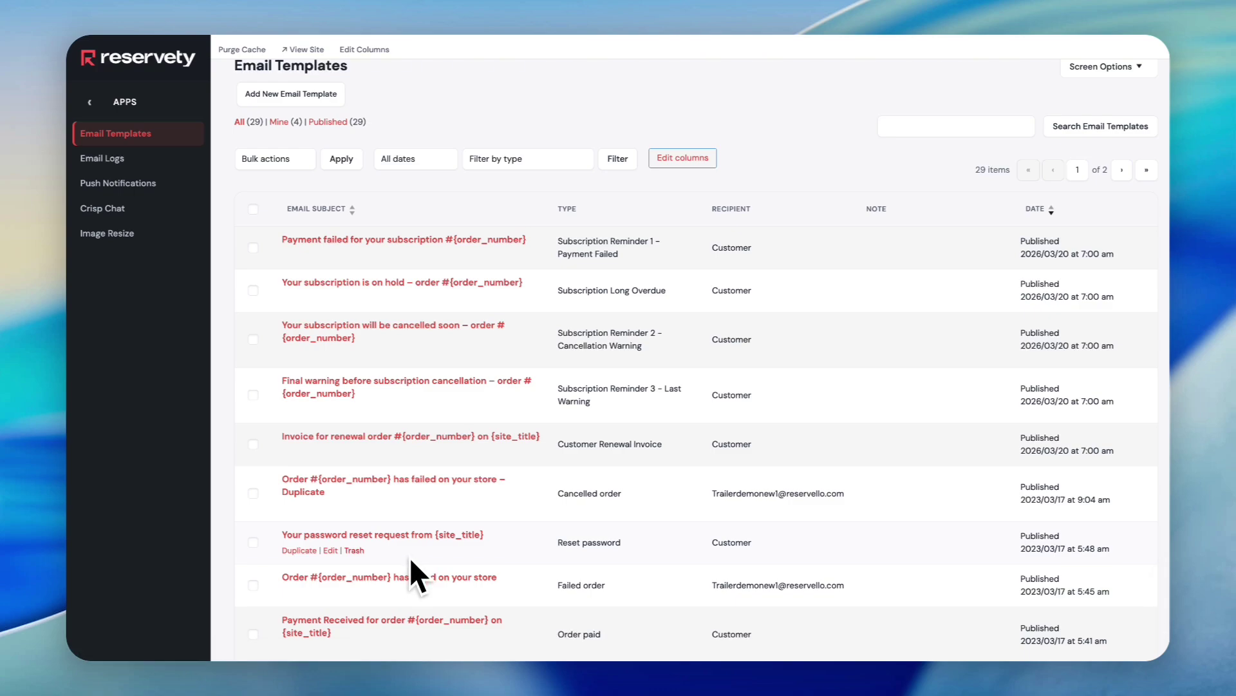
# Highlight the {order_number} placeholder in the payment failed subject and {site_title} in the password reset subject
pyautogui.moveTo(526, 239); pyautogui.dragTo(454, 239)
pyautogui.scroll(-1, 480, 362)
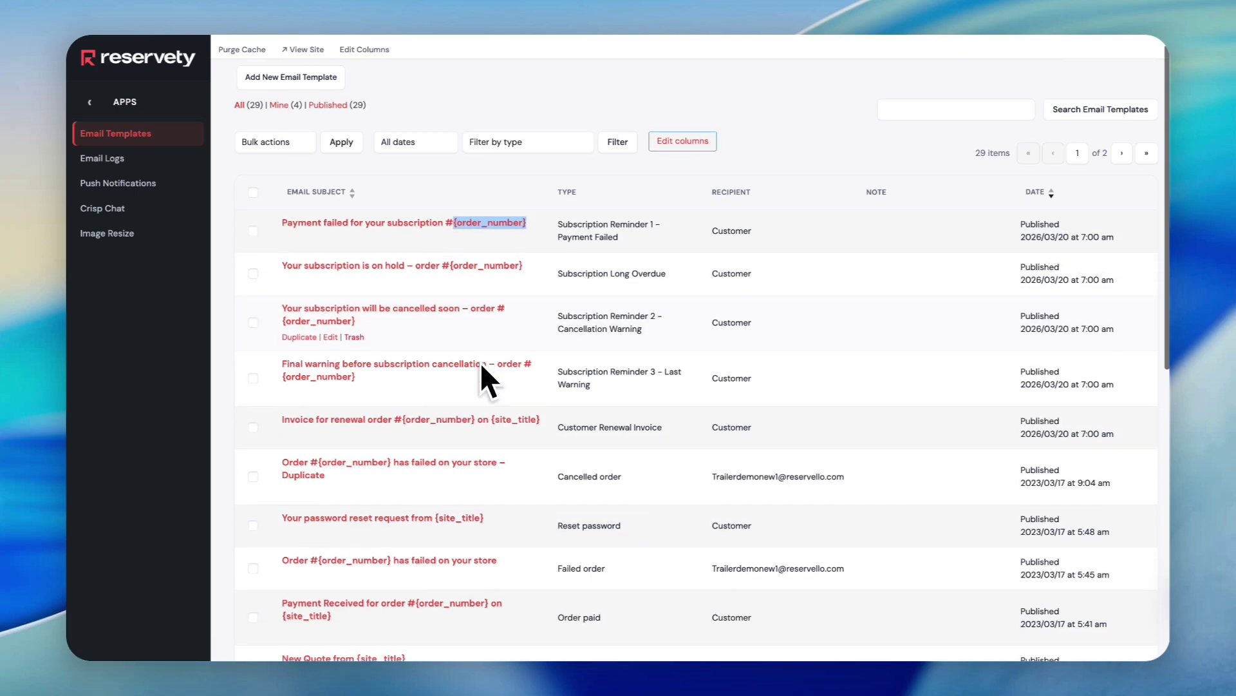
pyautogui.scroll(-2, 480, 367)
pyautogui.moveTo(485, 405); pyautogui.dragTo(433, 404)
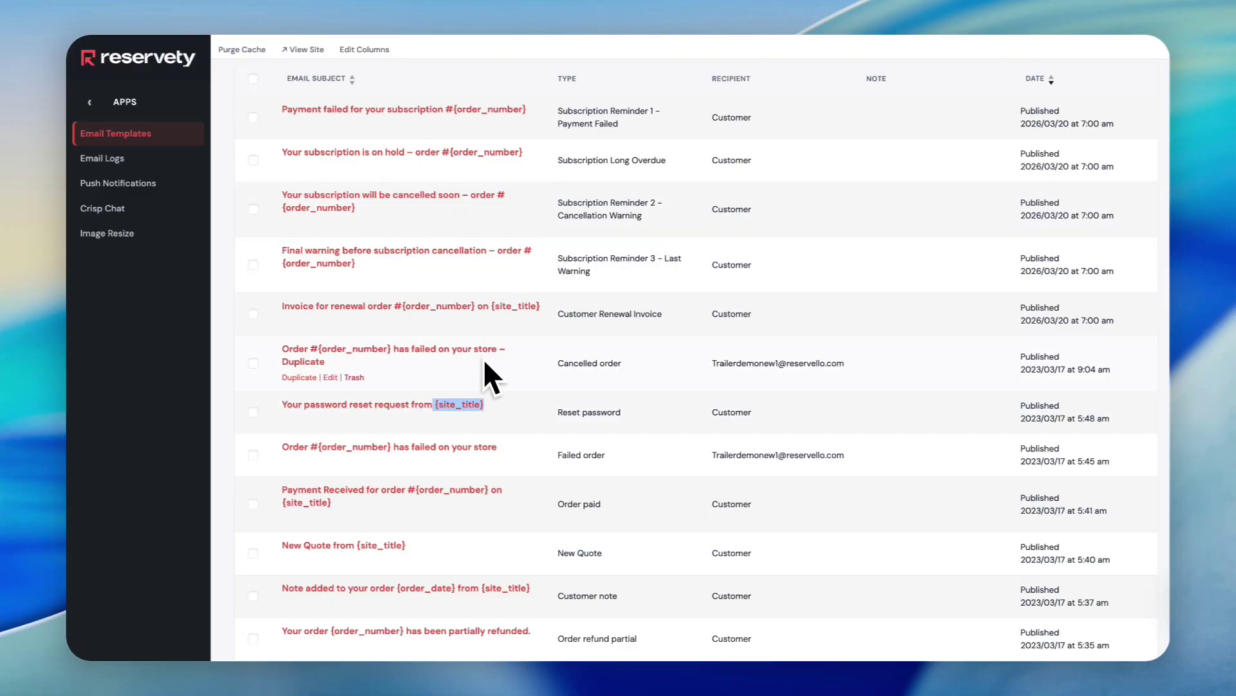
pyautogui.scroll(-3, 432, 521)
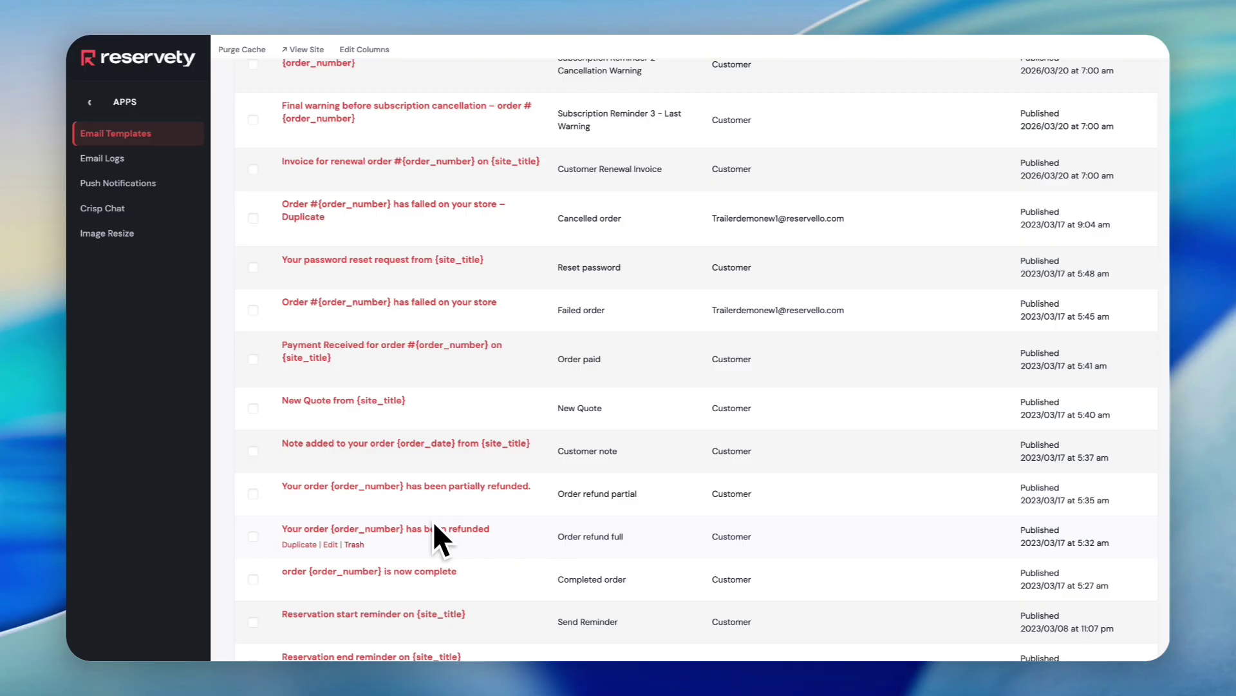
pyautogui.scroll(6, 702, 227)
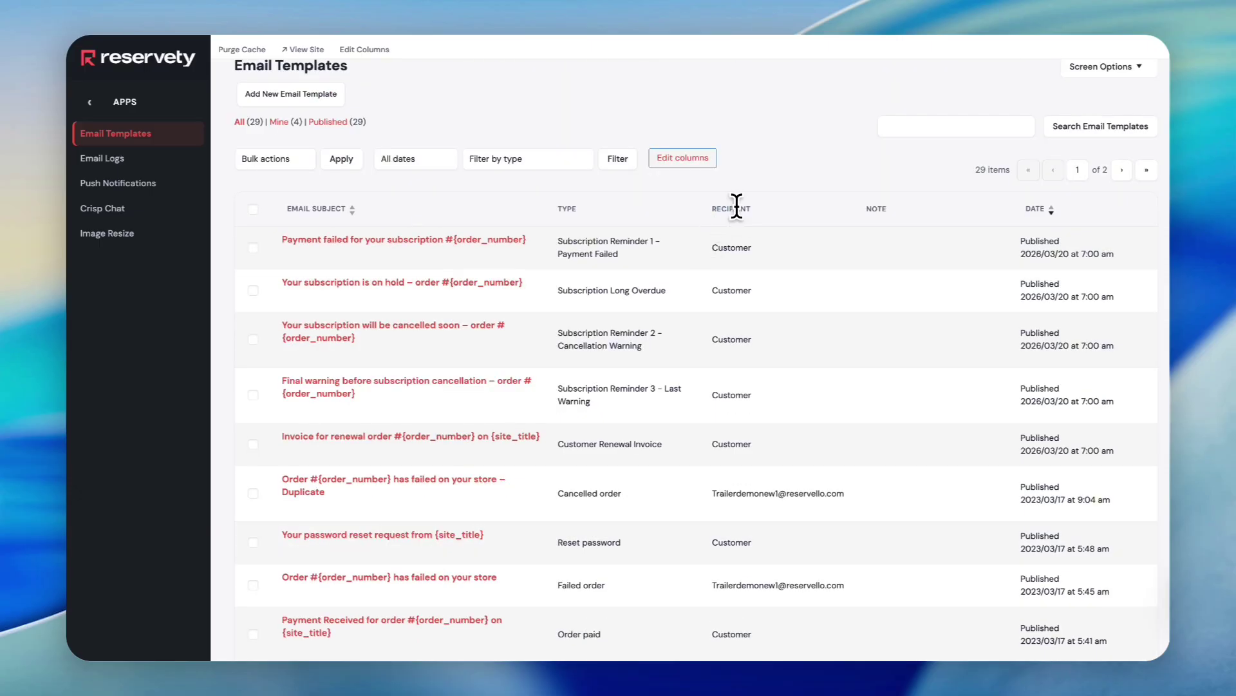
# Compare the type and recipient assigned to each email template in the list
pyautogui.scroll(-1, 739, 331)
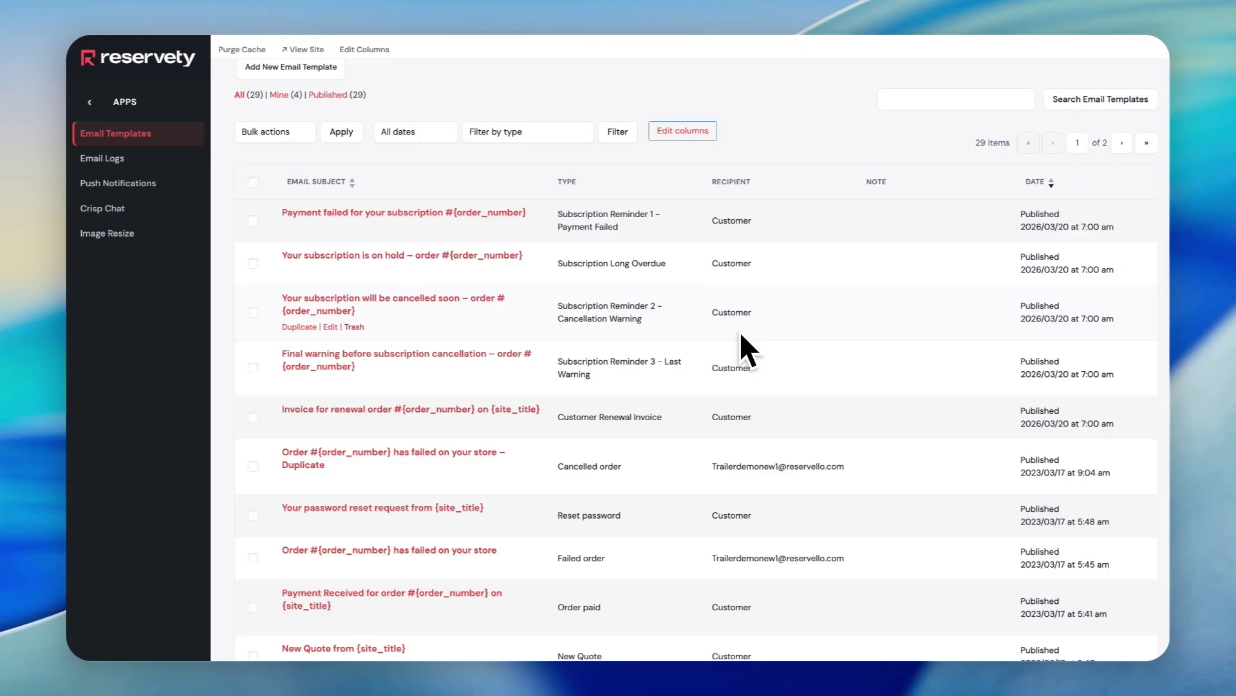
pyautogui.scroll(-1, 739, 331)
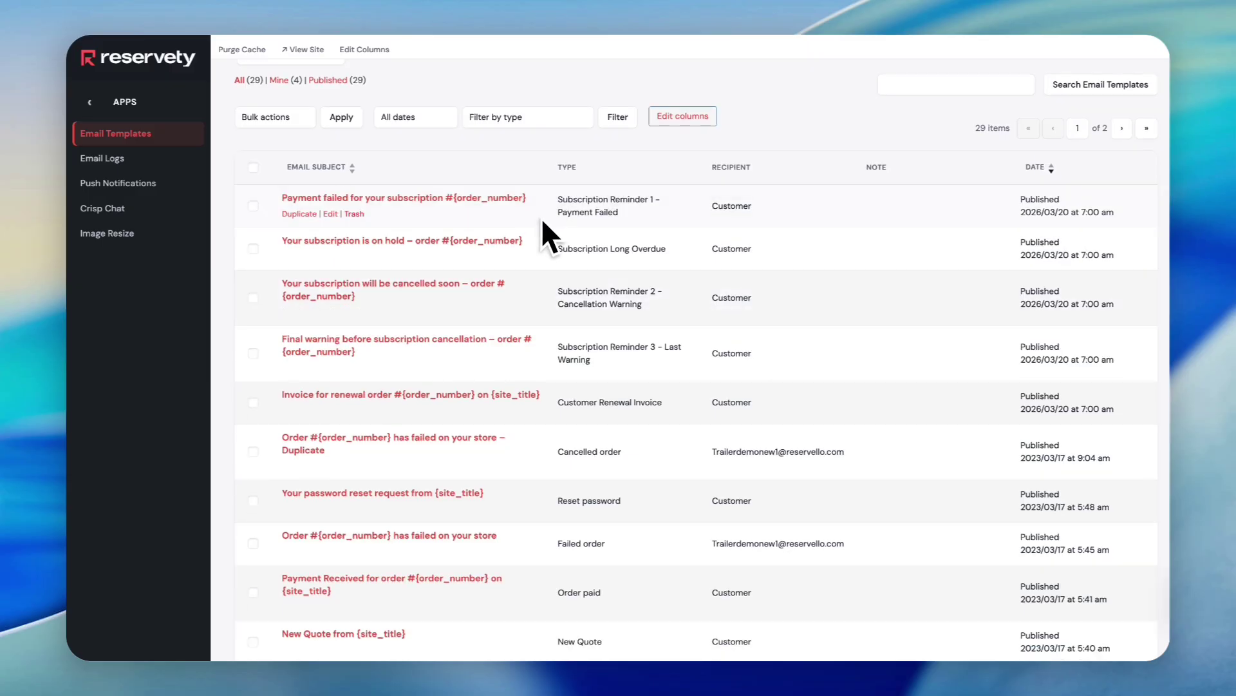
pyautogui.scroll(-4, 644, 304)
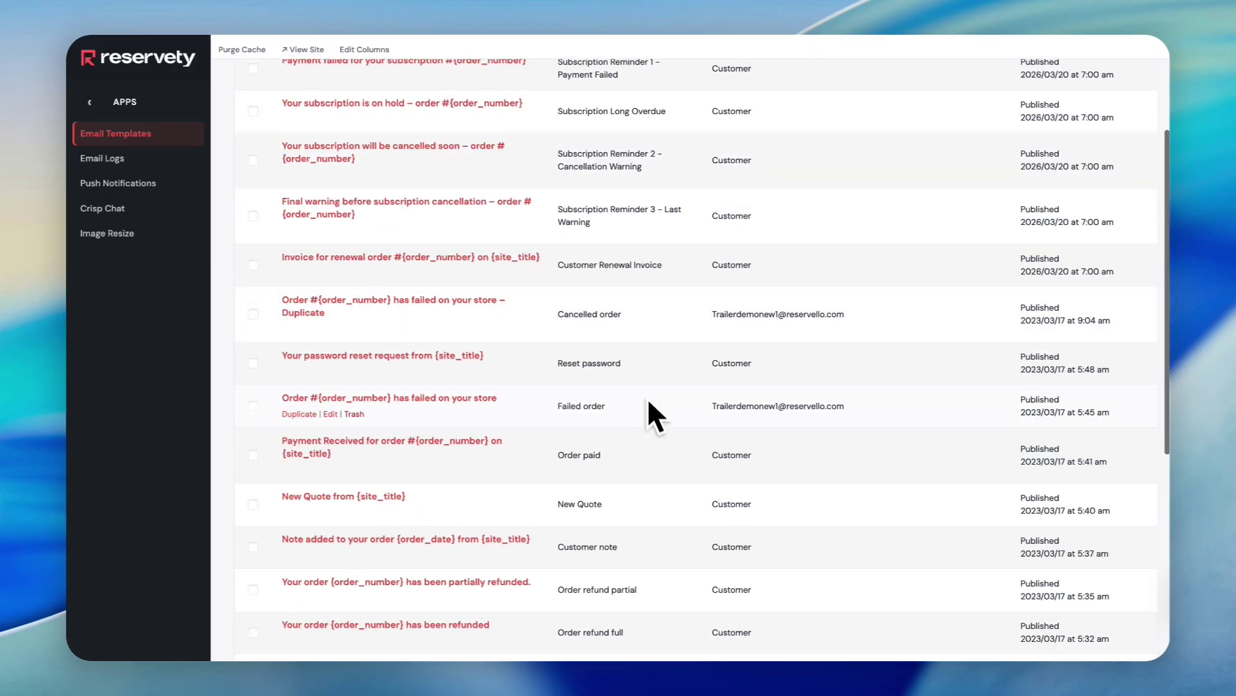
pyautogui.scroll(5, 689, 396)
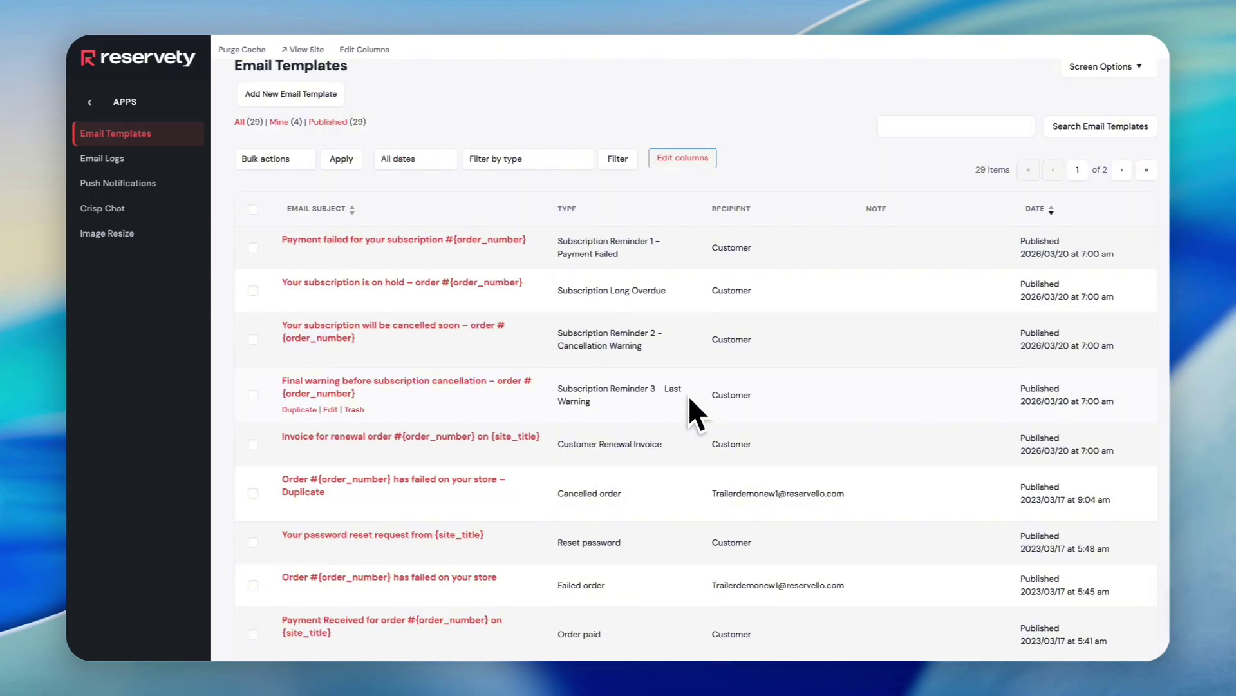
pyautogui.scroll(-4, 689, 395)
pyautogui.scroll(-4, 689, 398)
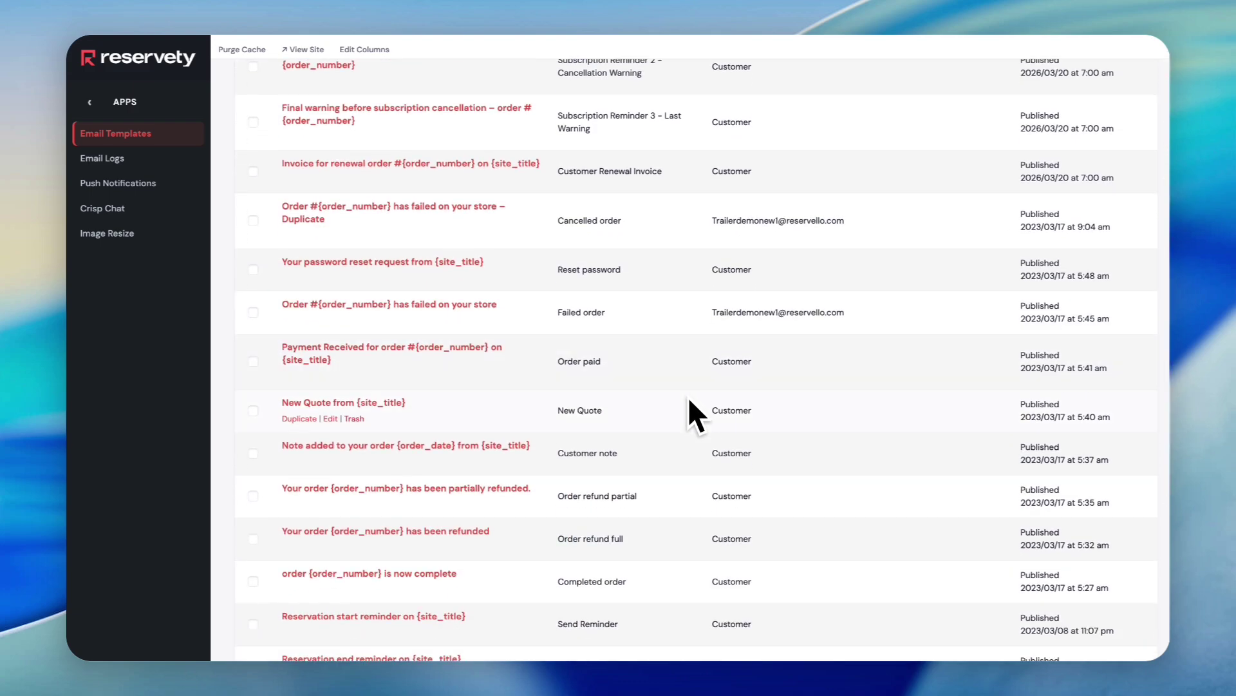
pyautogui.scroll(8, 687, 396)
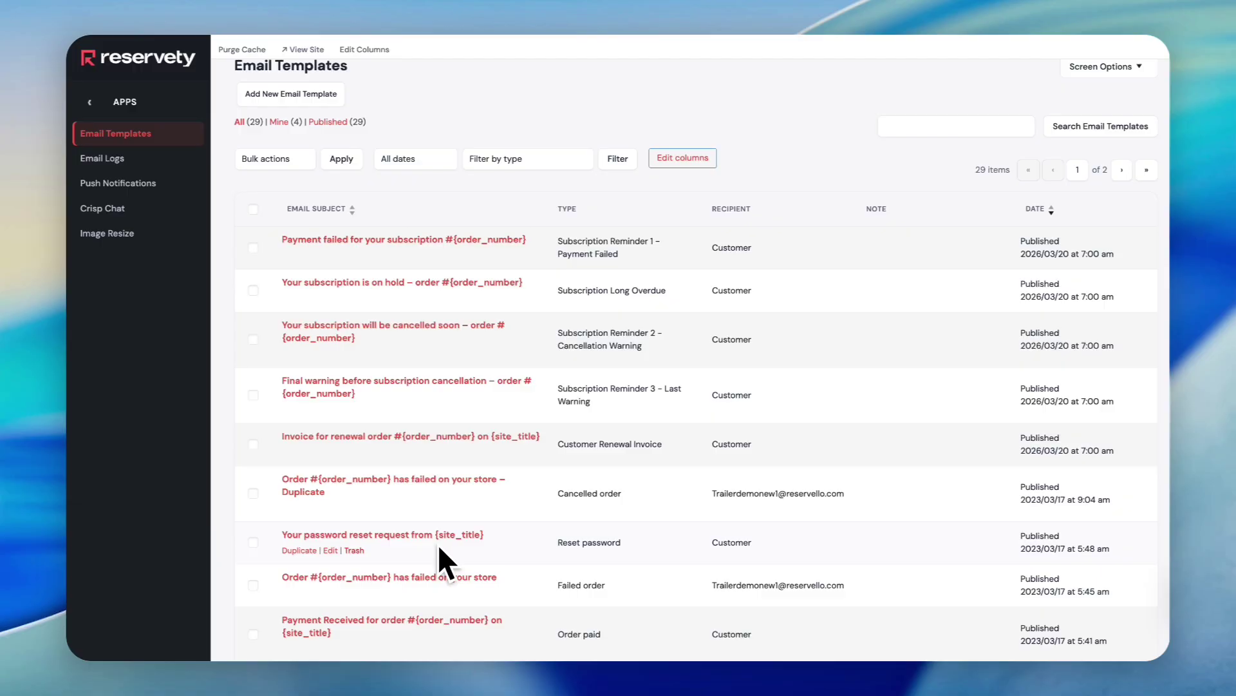
# Open the Completed order email template for editing
pyautogui.scroll(-3, 438, 543)
pyautogui.scroll(-5, 436, 544)
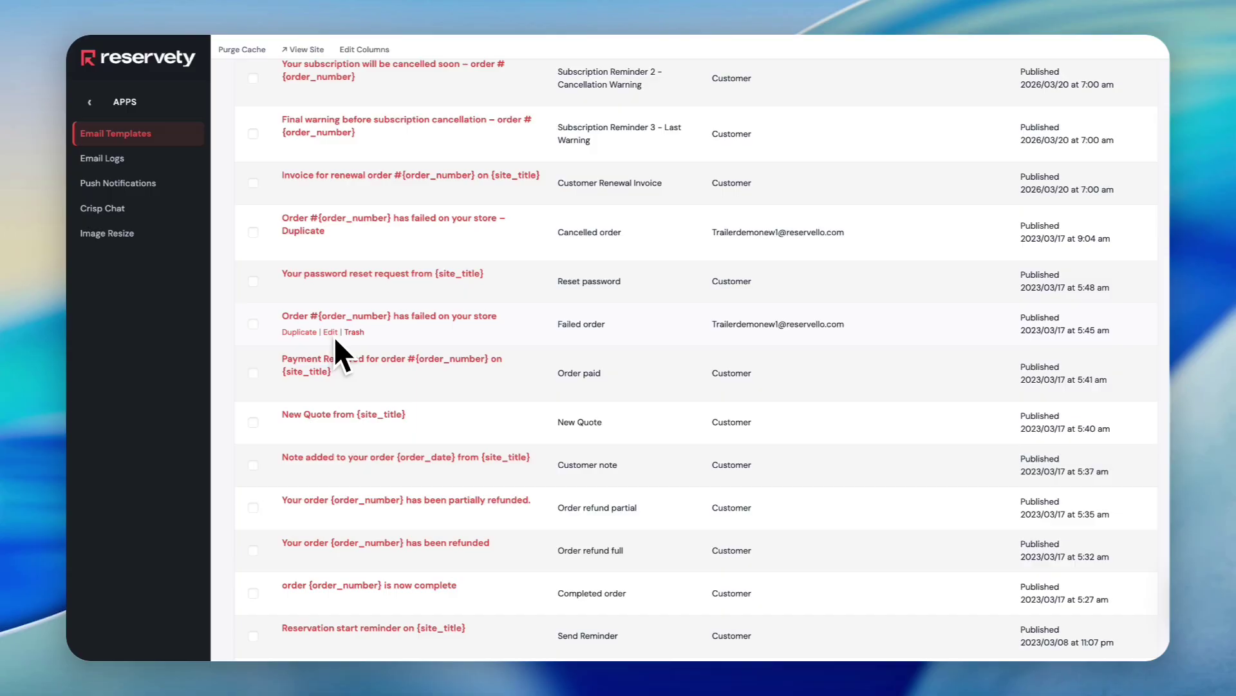
pyautogui.scroll(-7, 333, 336)
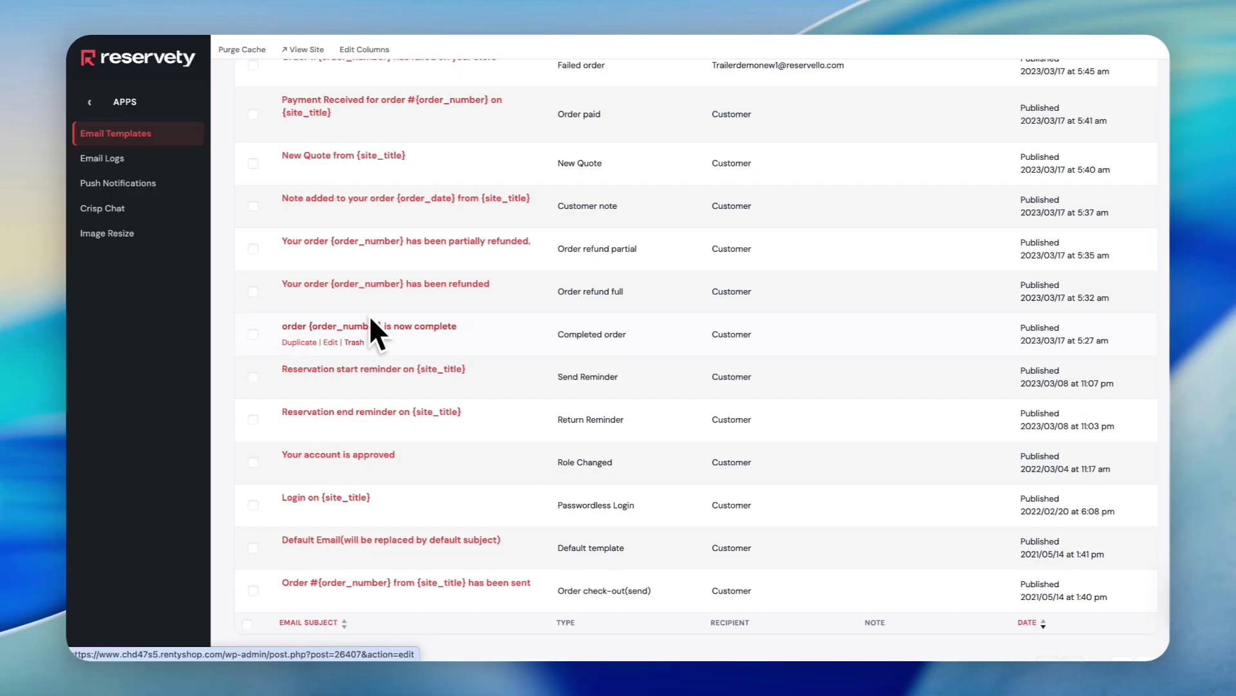
pyautogui.click(332, 342)
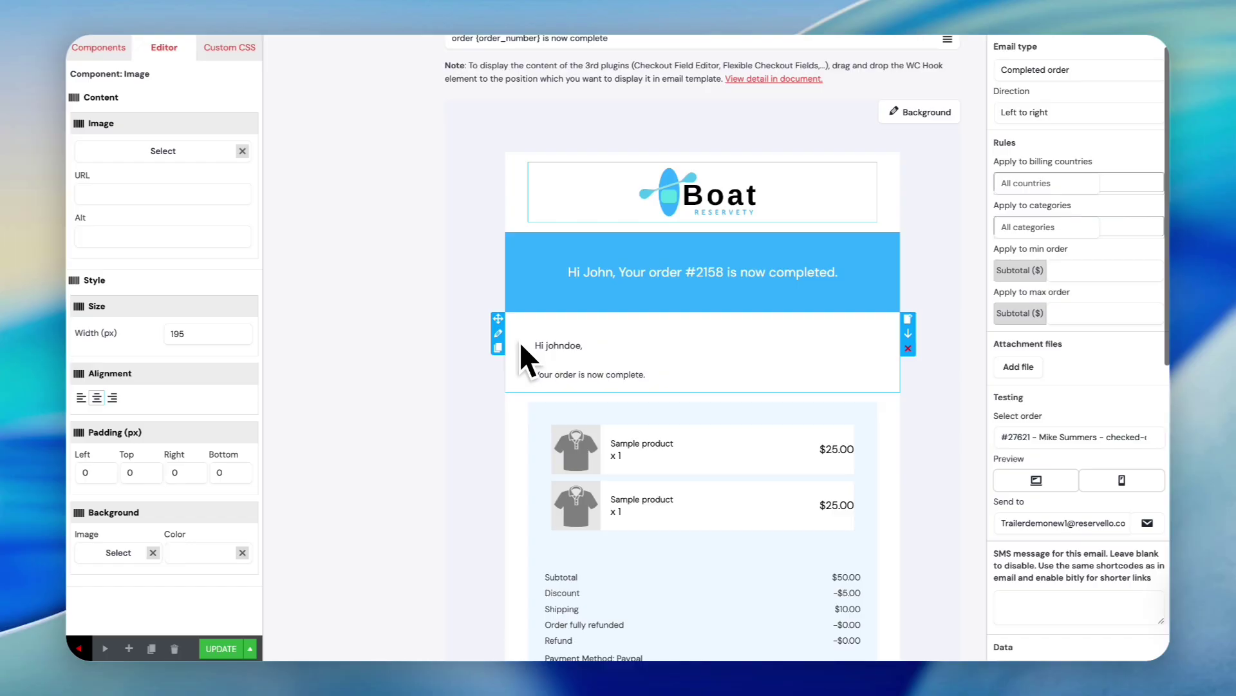
# Examine the completed order email's layout, including the logo, banner, greeting, product rows and totals, and the available components
pyautogui.scroll(-2, 521, 344)
pyautogui.scroll(1, 655, 444)
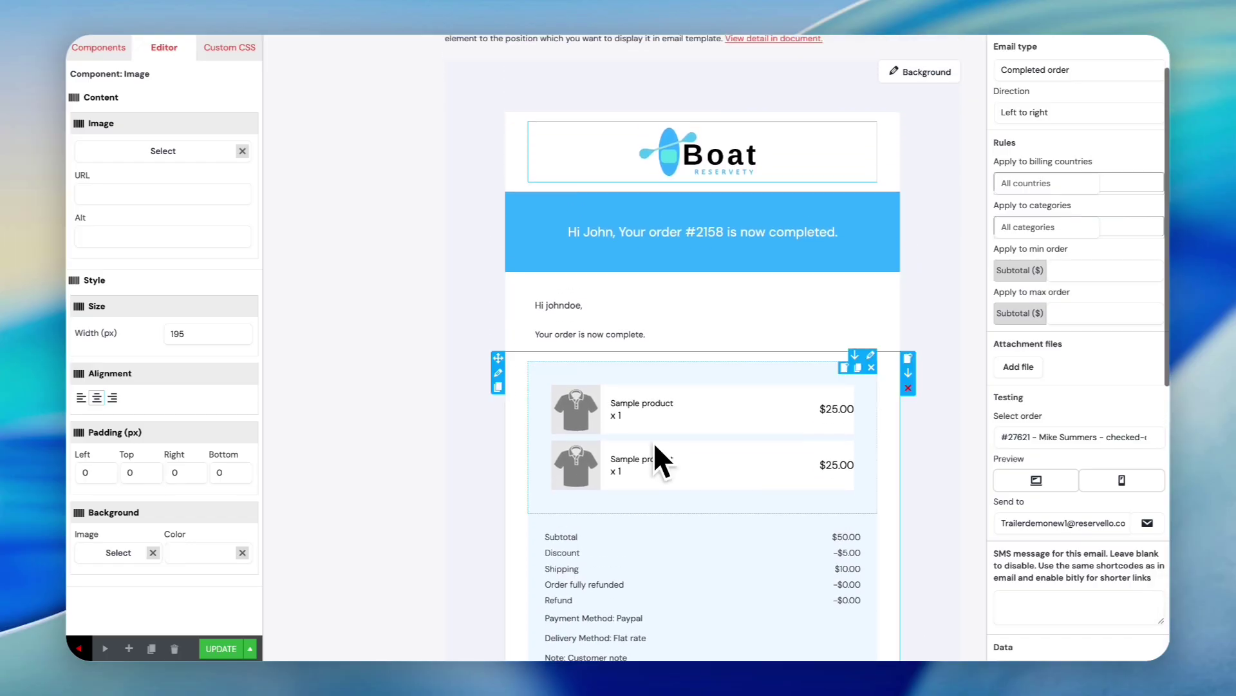
pyautogui.scroll(-4, 655, 444)
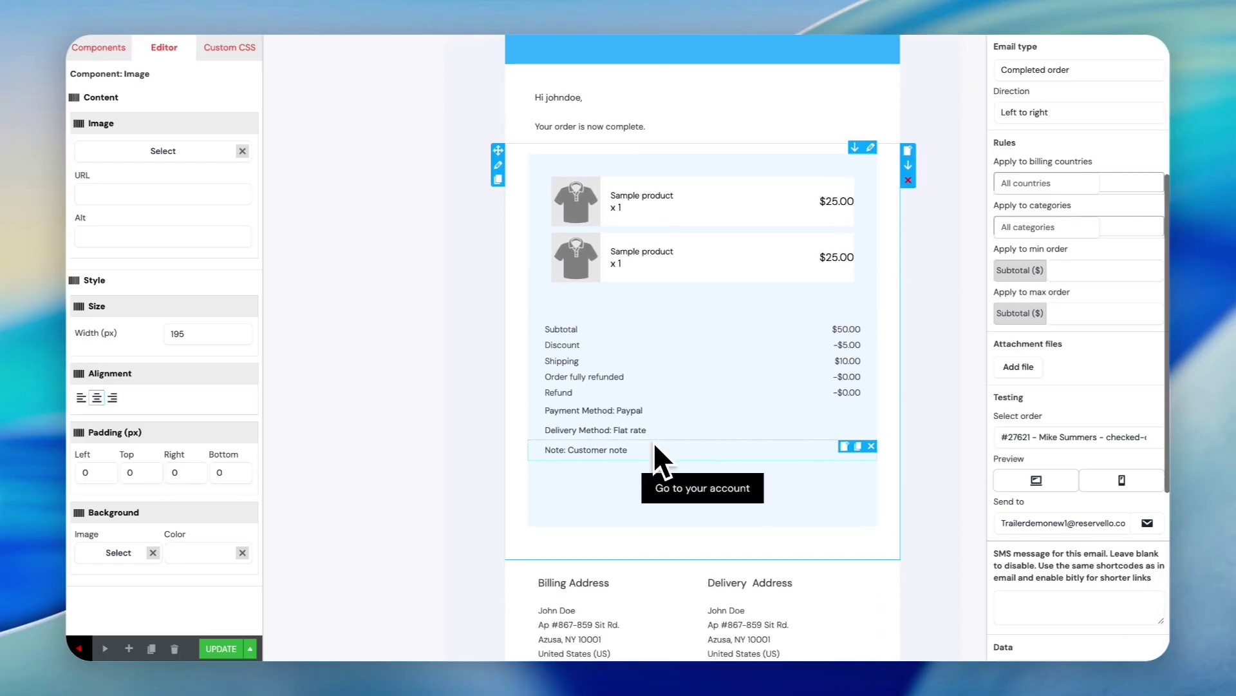
pyautogui.scroll(5, 653, 442)
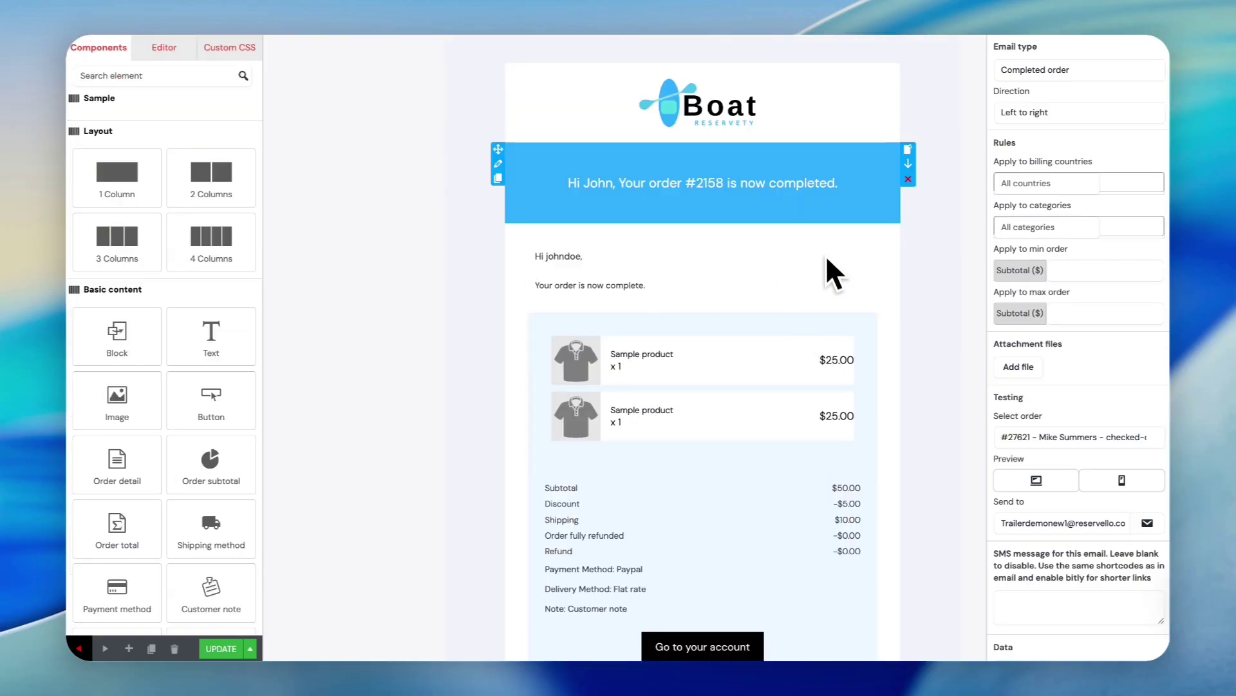
pyautogui.scroll(-1, 835, 349)
pyautogui.scroll(3, 832, 340)
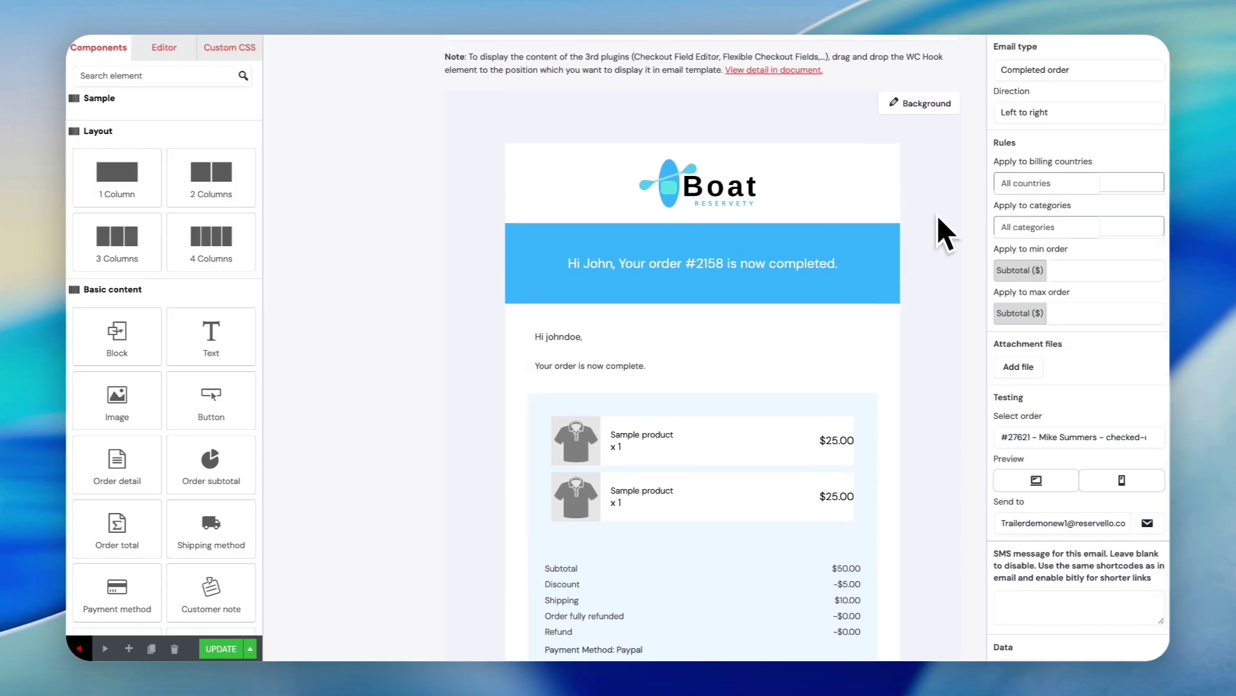
pyautogui.scroll(-1, 931, 264)
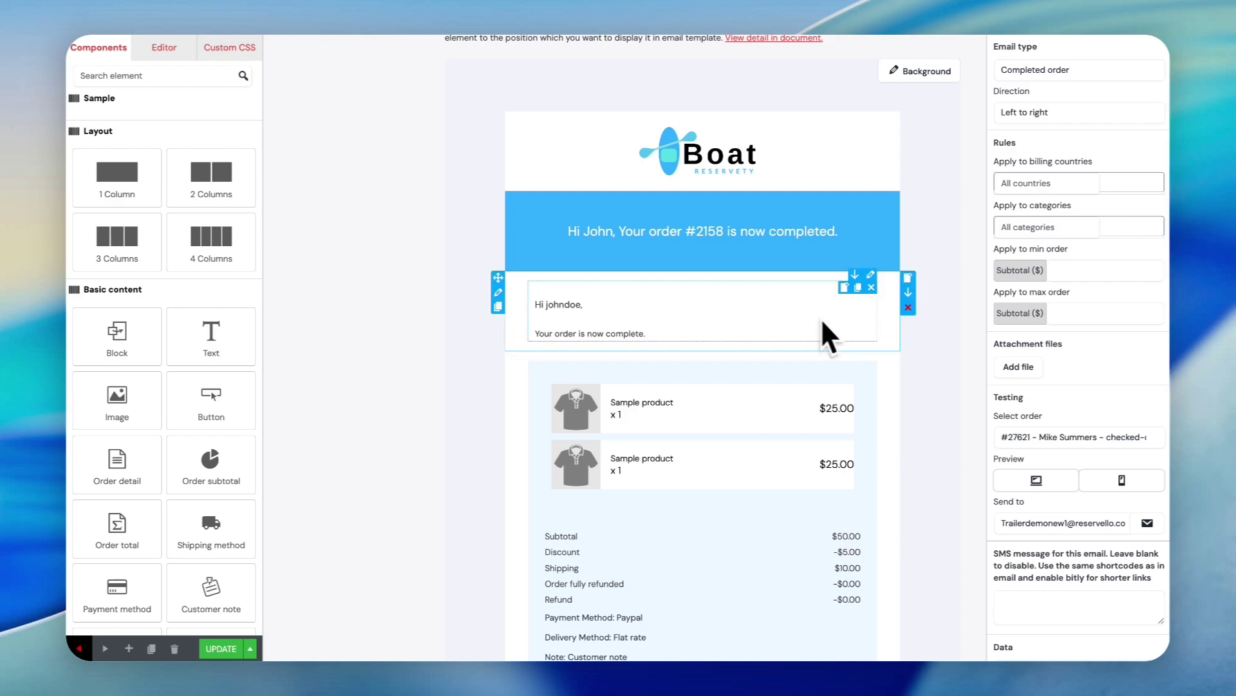
# Set the font size of the whole heading text in the blue banner to 24px
pyautogui.click(747, 256)
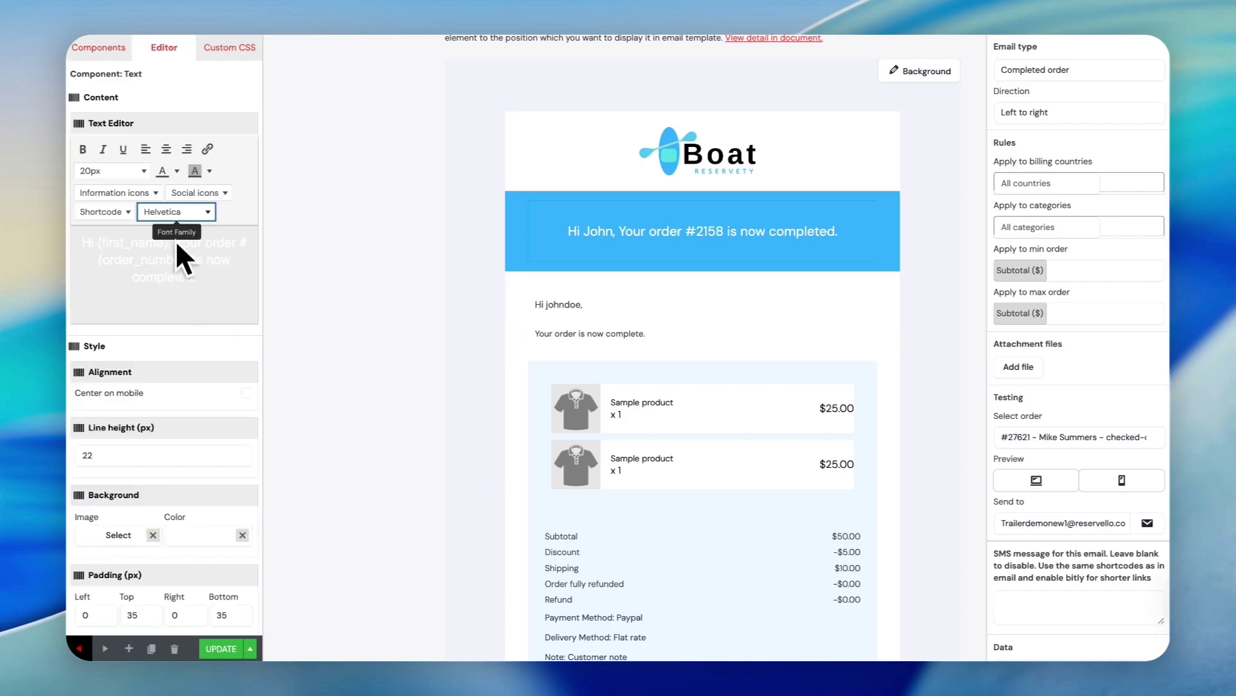
pyautogui.scroll(-2, 188, 418)
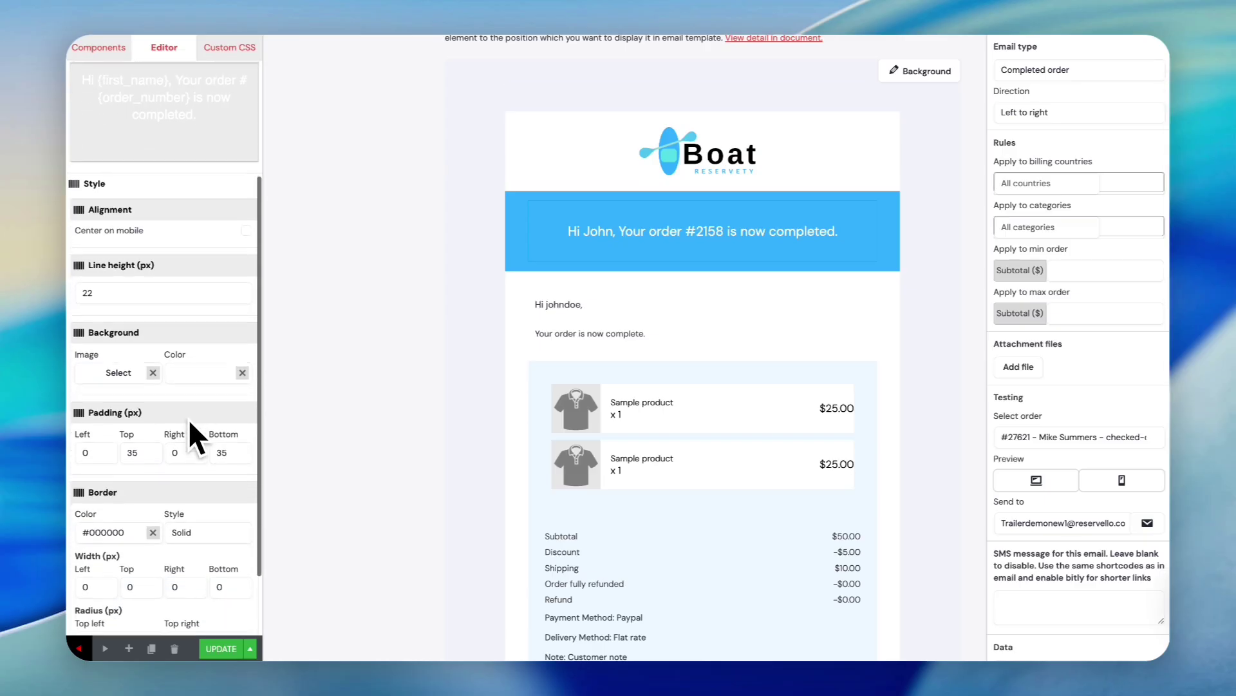
pyautogui.scroll(2, 188, 419)
pyautogui.click(231, 280)
pyautogui.moveTo(230, 281); pyautogui.dragTo(77, 243)
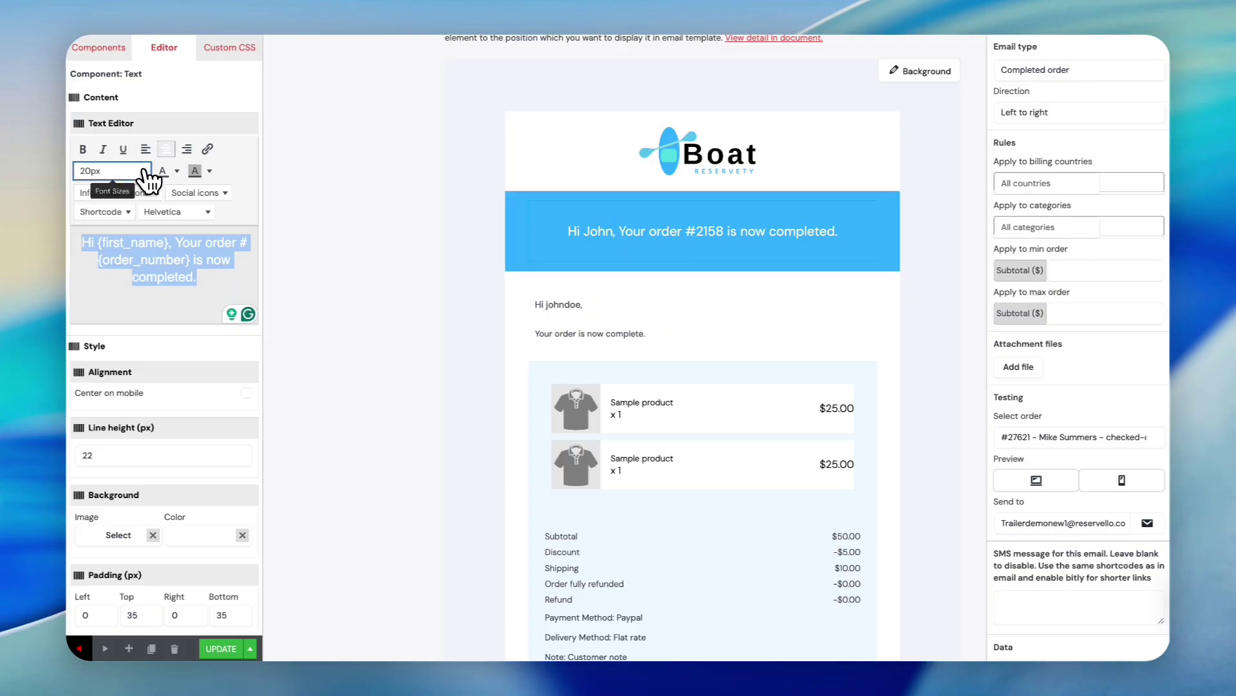
pyautogui.click(144, 172)
pyautogui.click(117, 419)
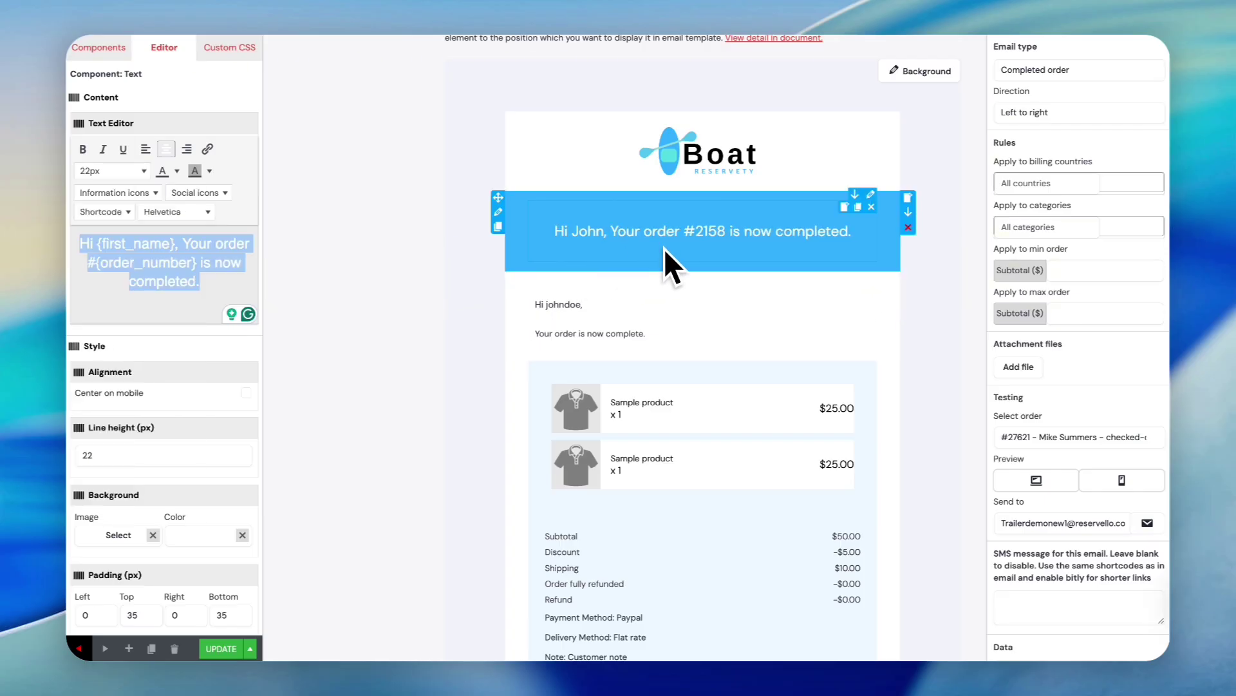
pyautogui.scroll(-1, 98, 170)
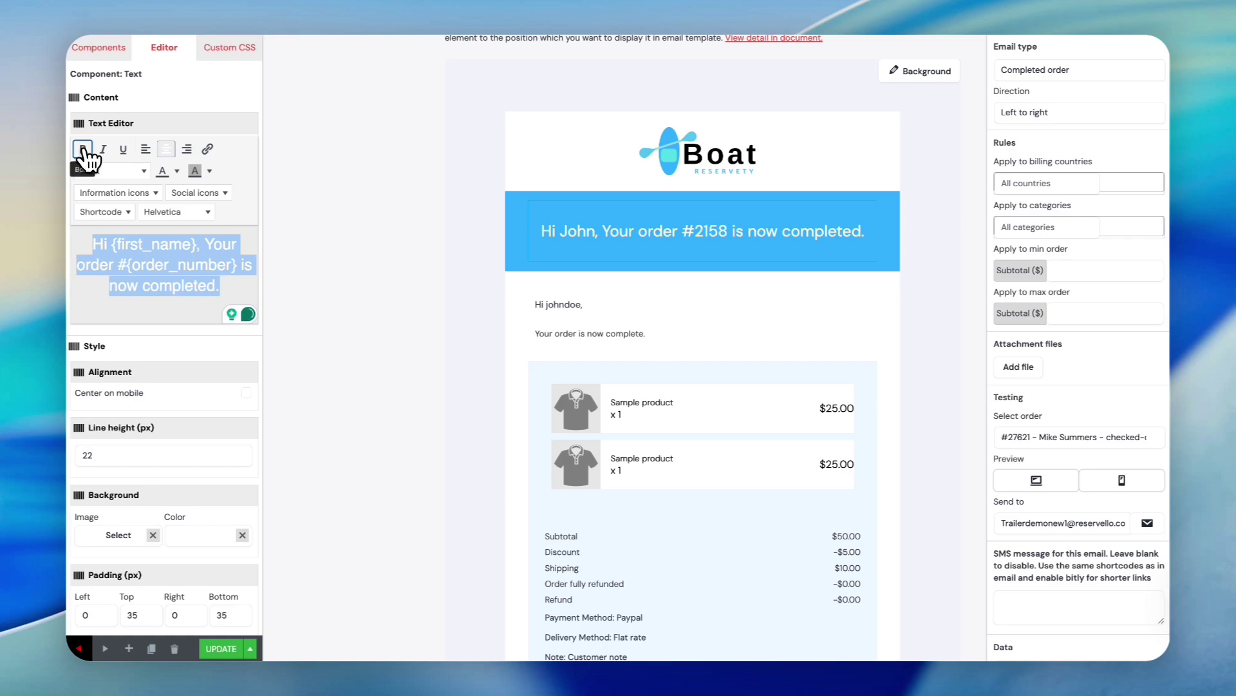
# Try bold and underline formatting on the banner heading, removing each one again
pyautogui.click(82, 149)
pyautogui.click(82, 149)
pyautogui.click(123, 149)
pyautogui.click(123, 149)
pyautogui.click(124, 152)
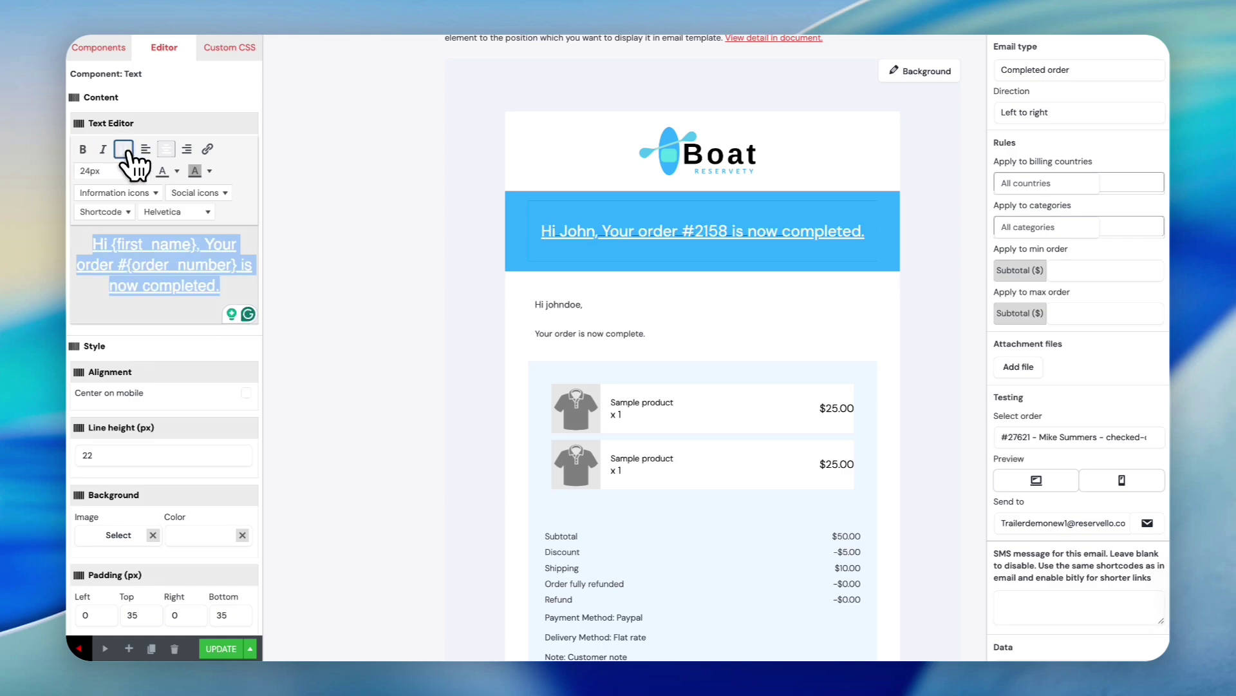
pyautogui.click(123, 150)
# Set the line height of the banner heading text to 25 px
pyautogui.scroll(-2, 170, 341)
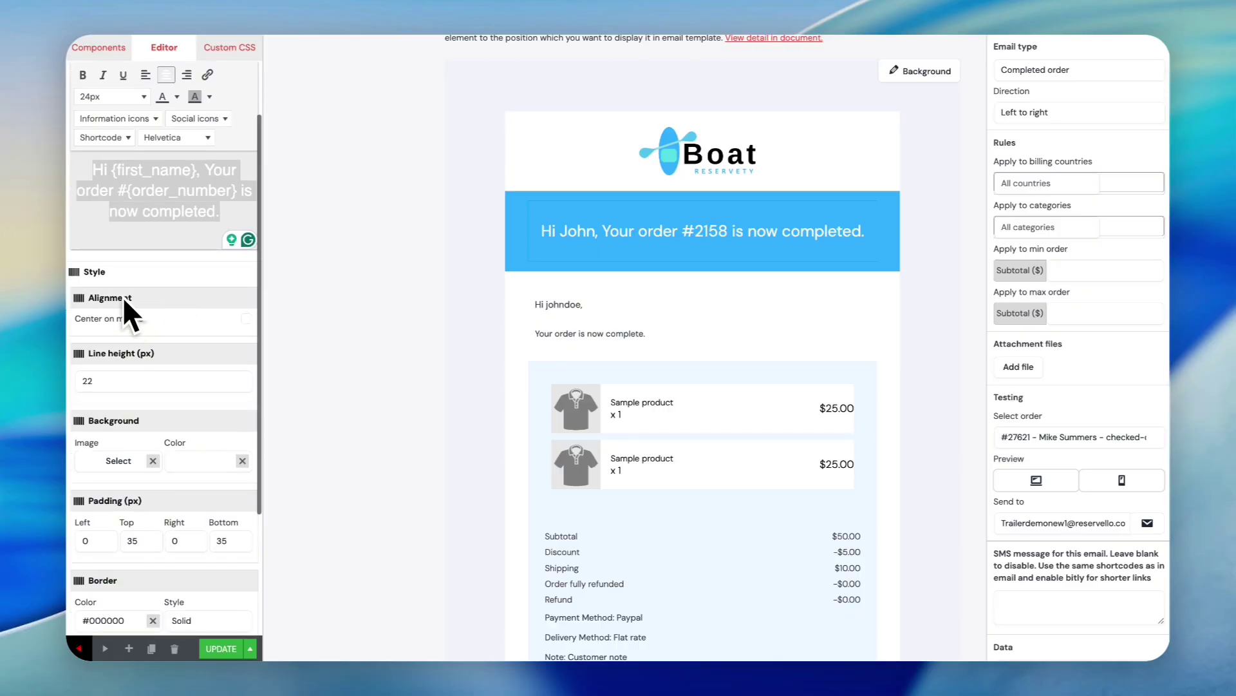
pyautogui.scroll(-3, 217, 392)
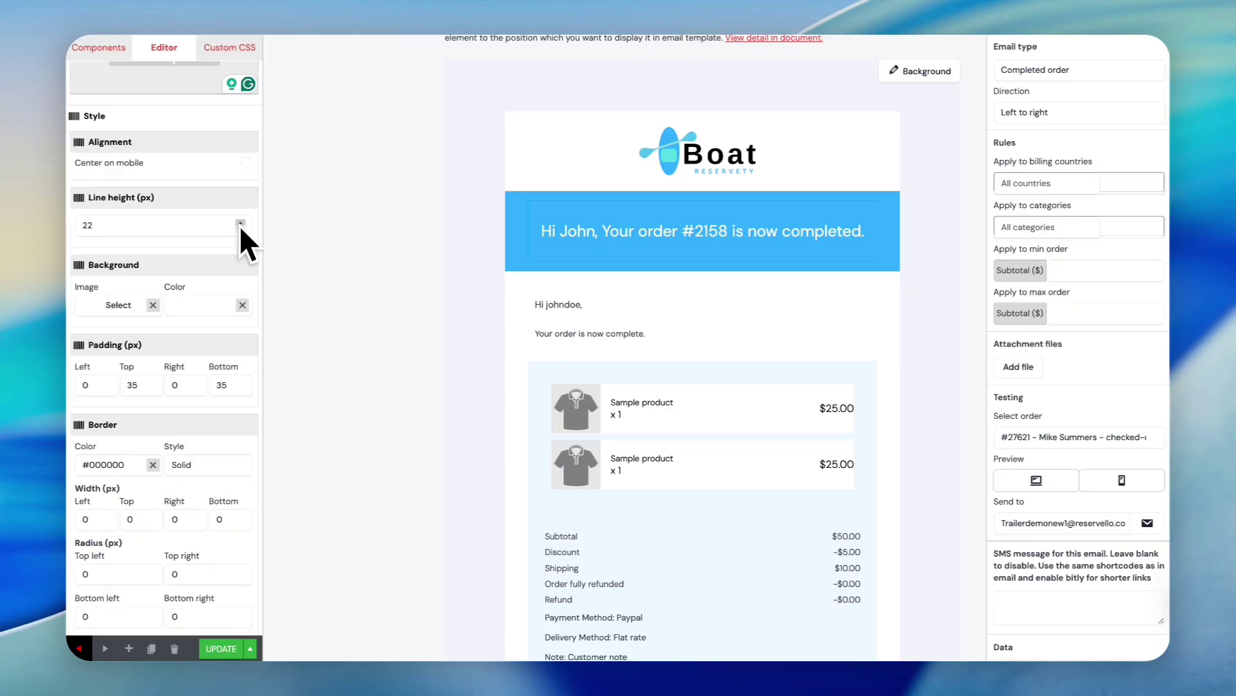
pyautogui.click(240, 223)
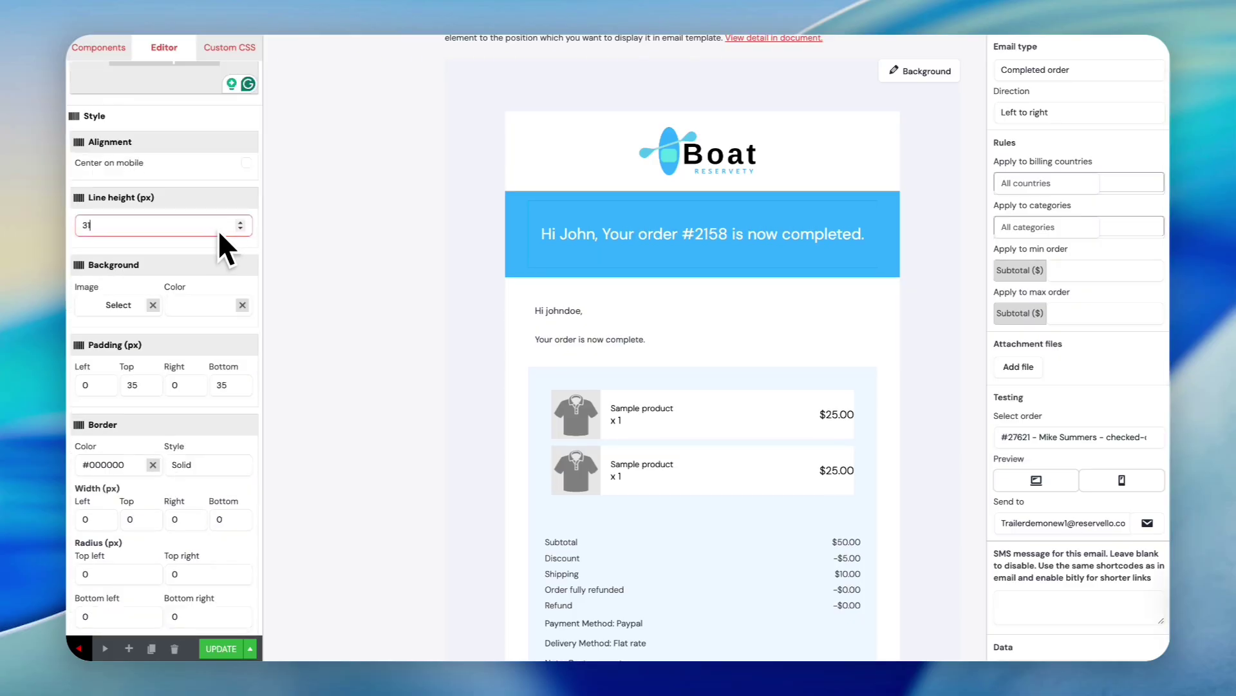
pyautogui.click(241, 229)
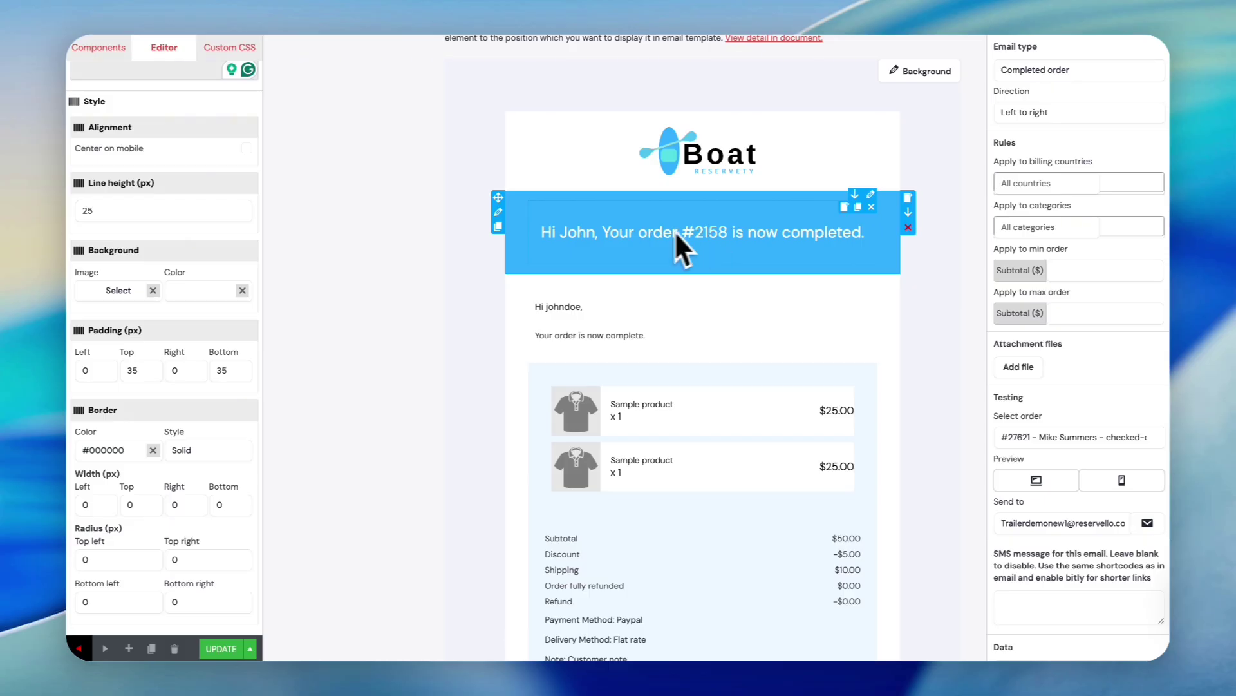
# Try a trailer photo from the media library as the banner heading's background image, removing it again
pyautogui.click(120, 291)
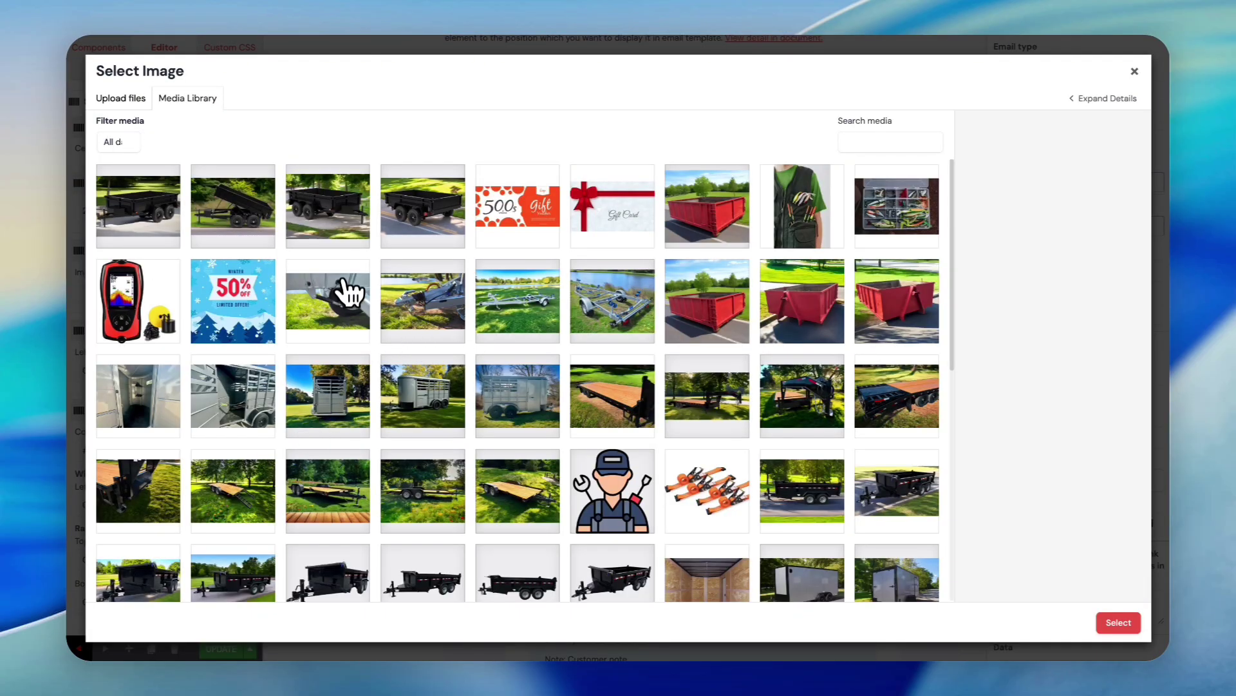
pyautogui.click(328, 218)
pyautogui.click(1128, 622)
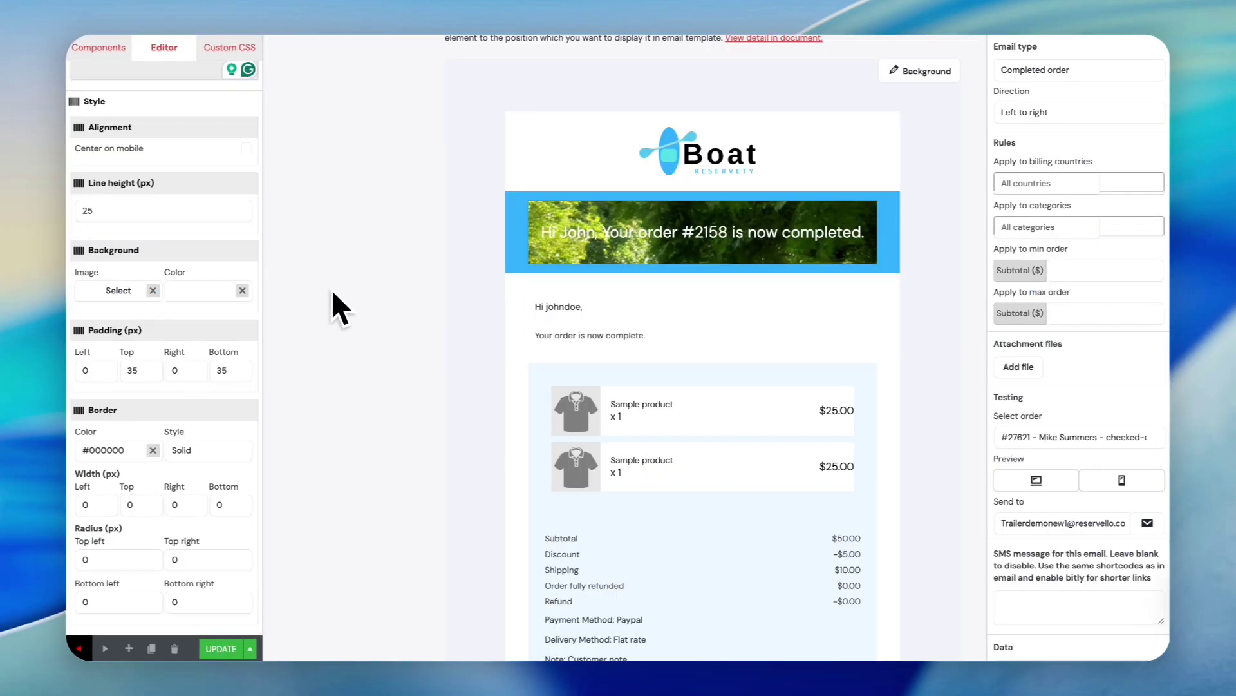
pyautogui.click(153, 289)
pyautogui.moveTo(684, 277)
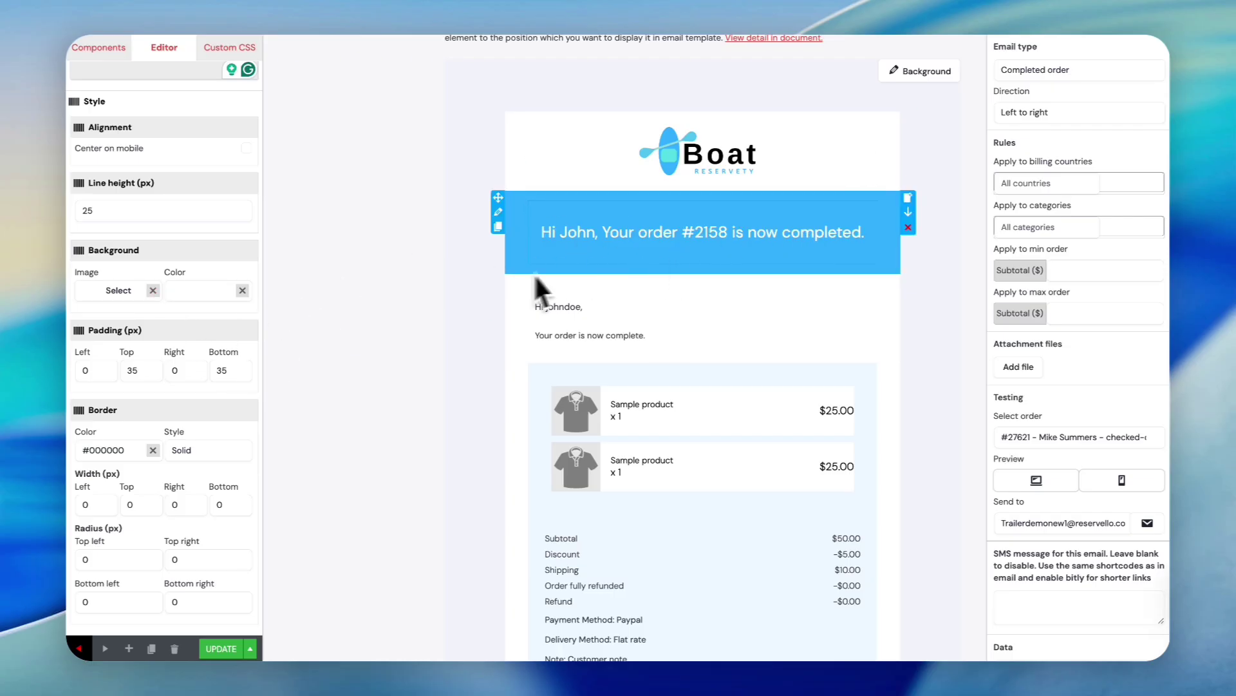
# Try background colors #dfd7d7 and #d94343 behind the banner heading, clearing the color again
pyautogui.click(184, 290)
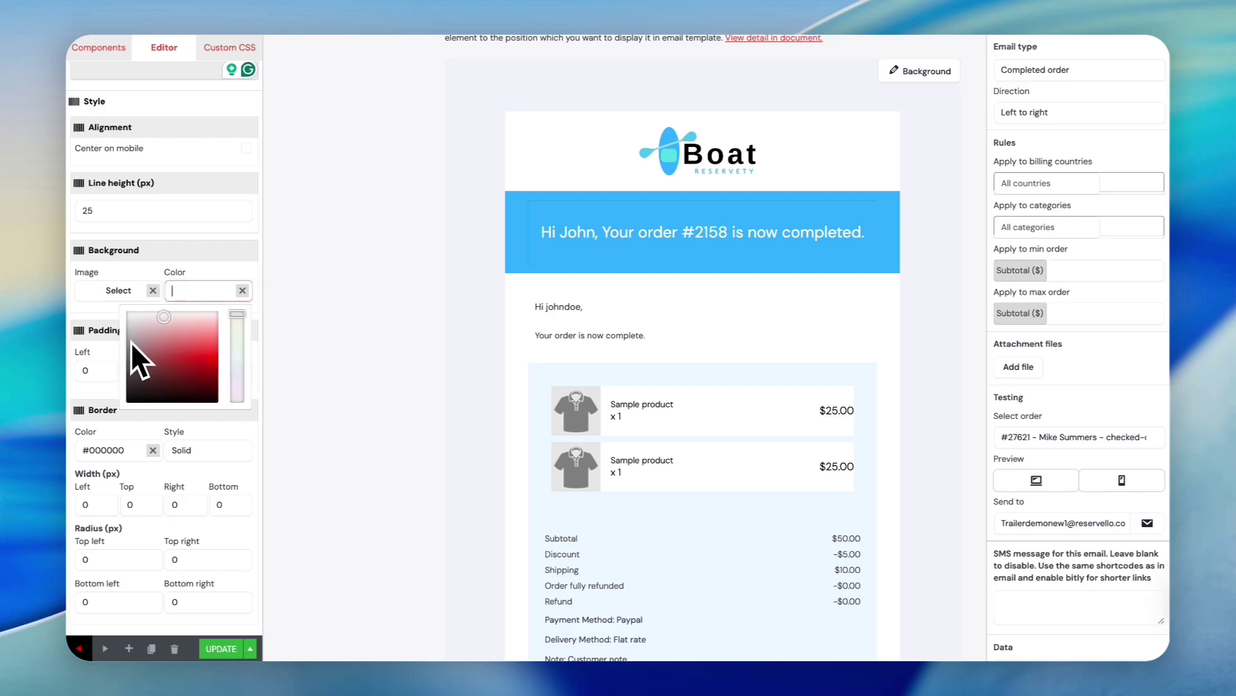
pyautogui.click(139, 325)
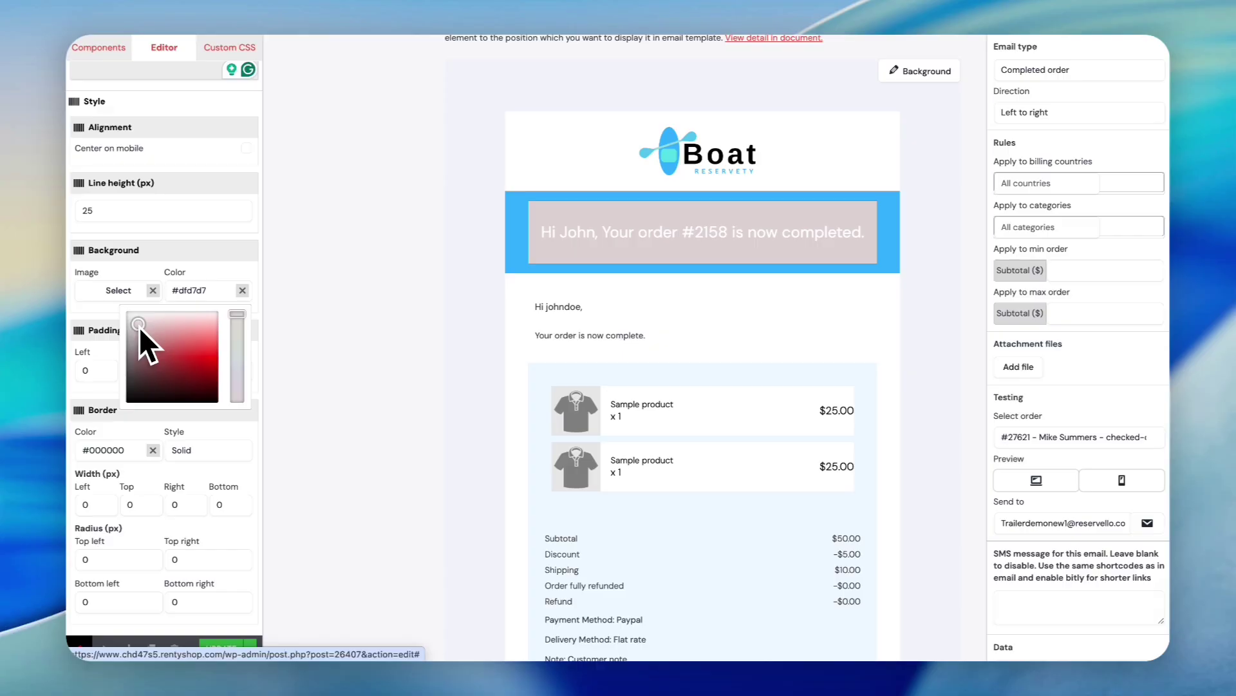
pyautogui.click(189, 352)
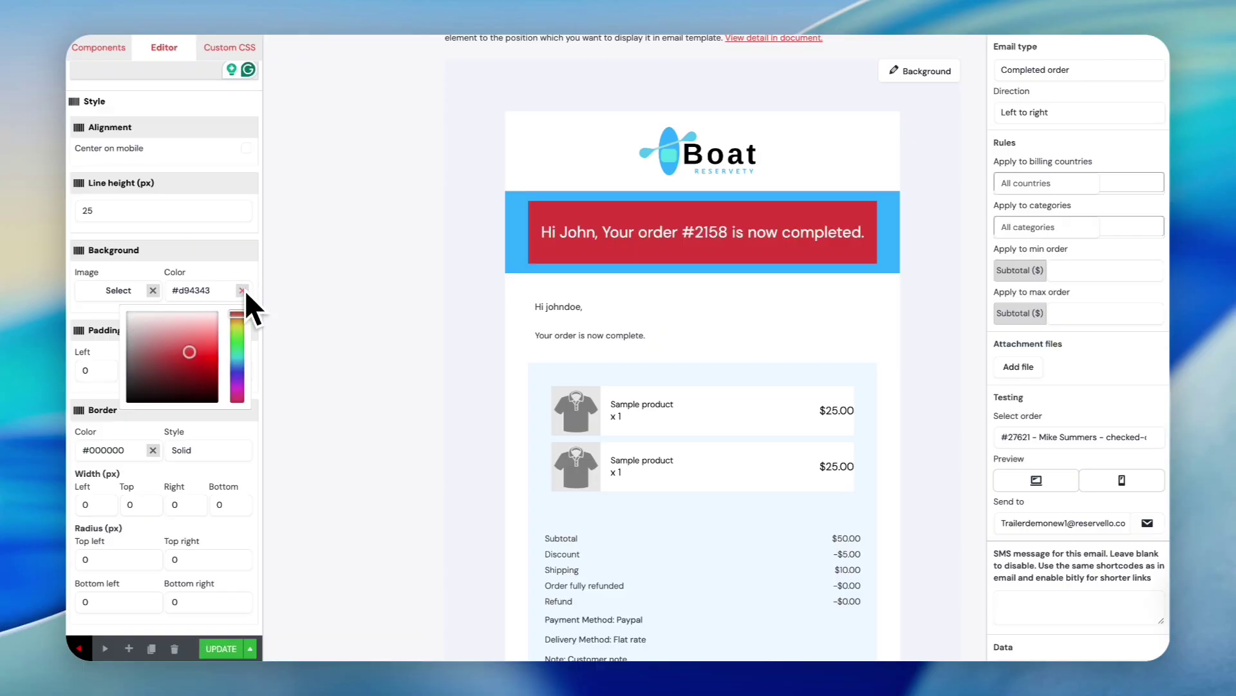
pyautogui.click(242, 290)
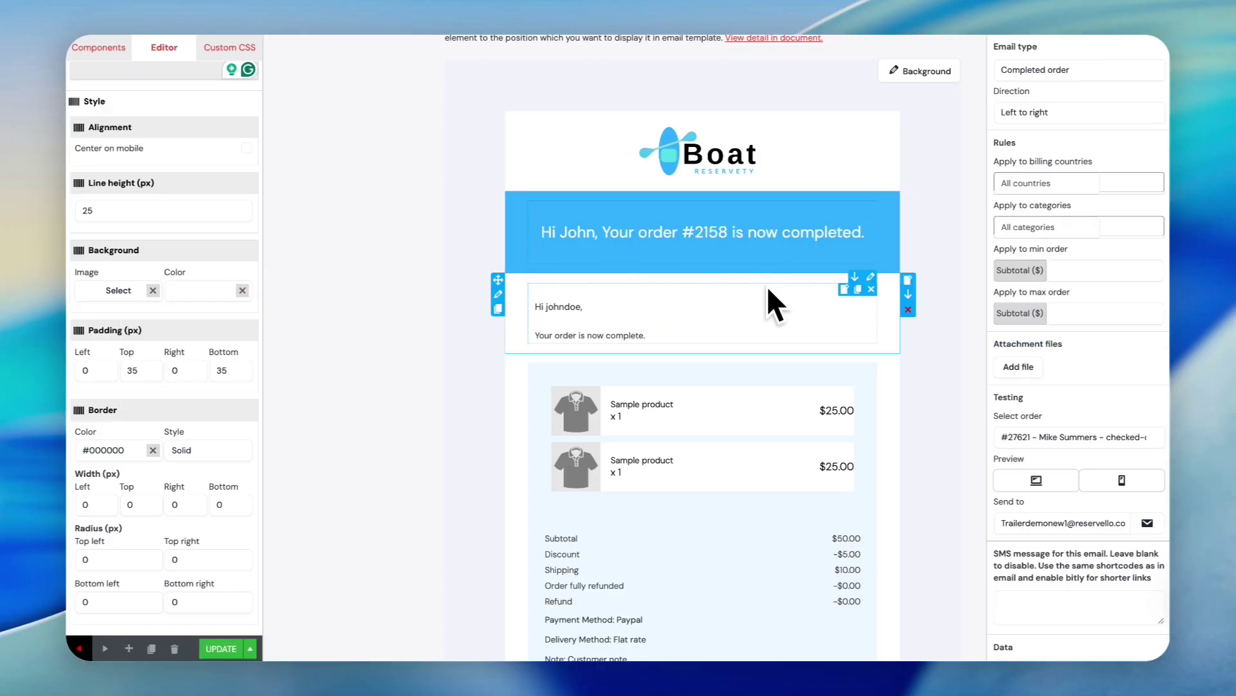
# Replace the Boat Reservety logo above the banner with the yellow Trailer logo from the media library
pyautogui.scroll(-1, 293, 367)
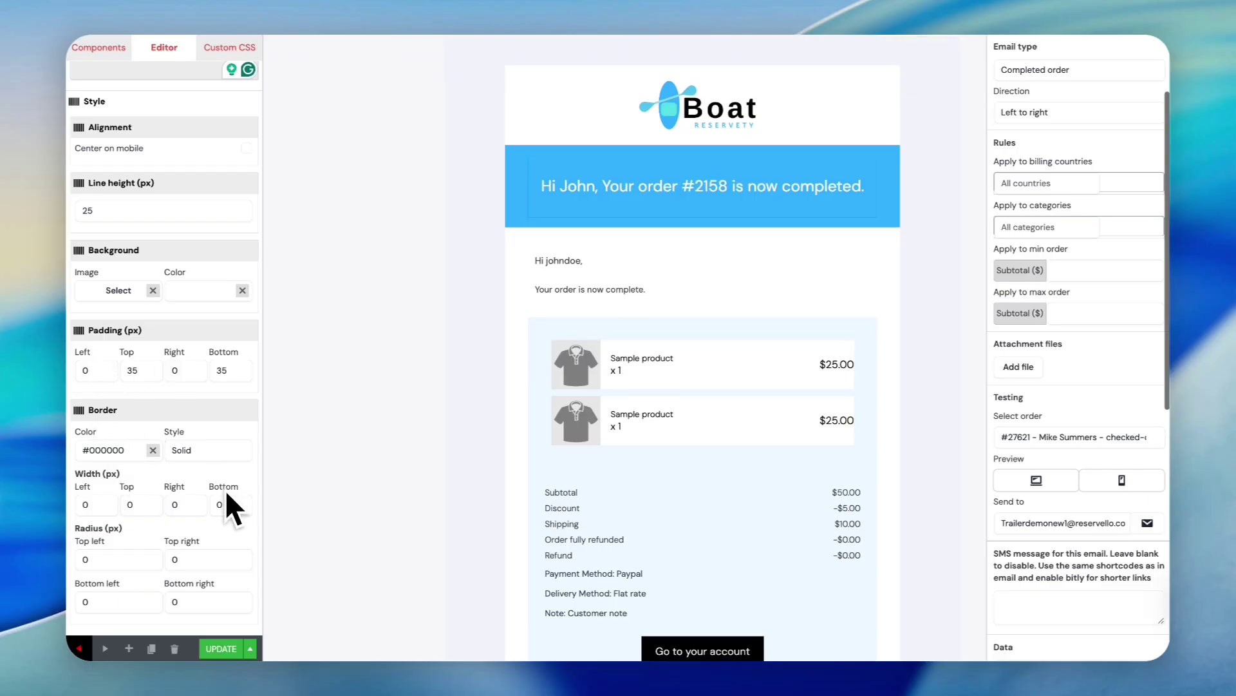
pyautogui.scroll(4, 232, 506)
pyautogui.scroll(1, 702, 477)
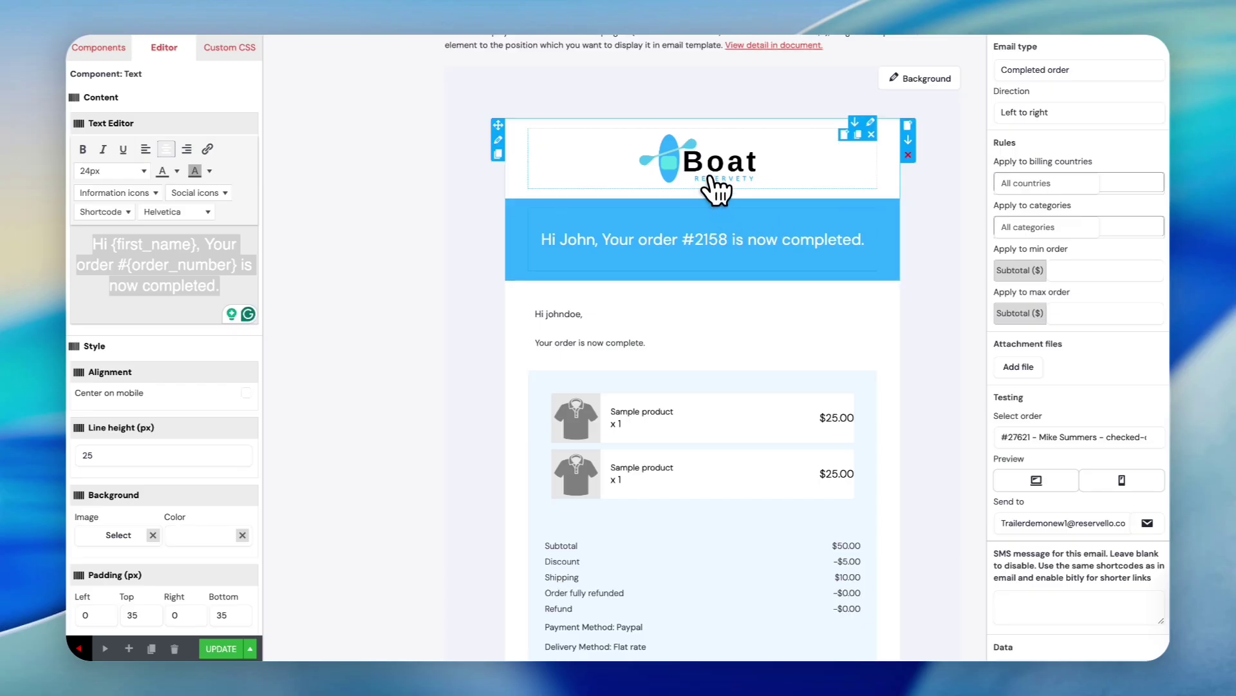
pyautogui.click(712, 177)
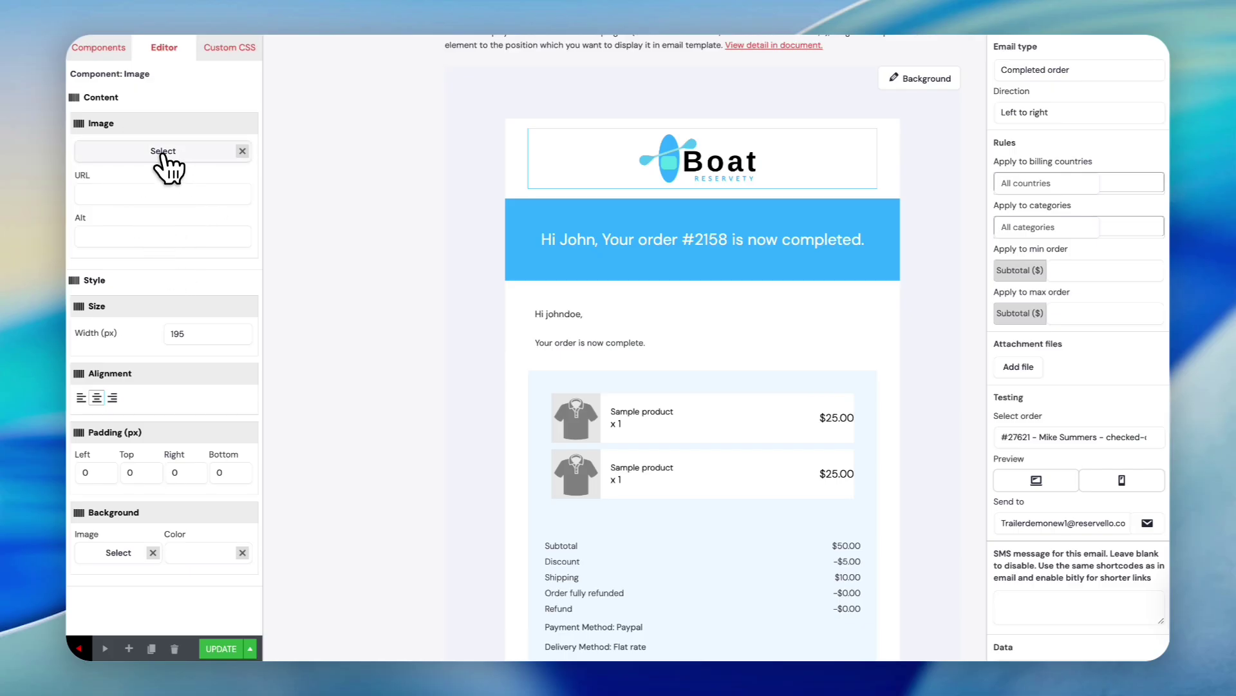
pyautogui.click(163, 151)
pyautogui.scroll(-10, 621, 445)
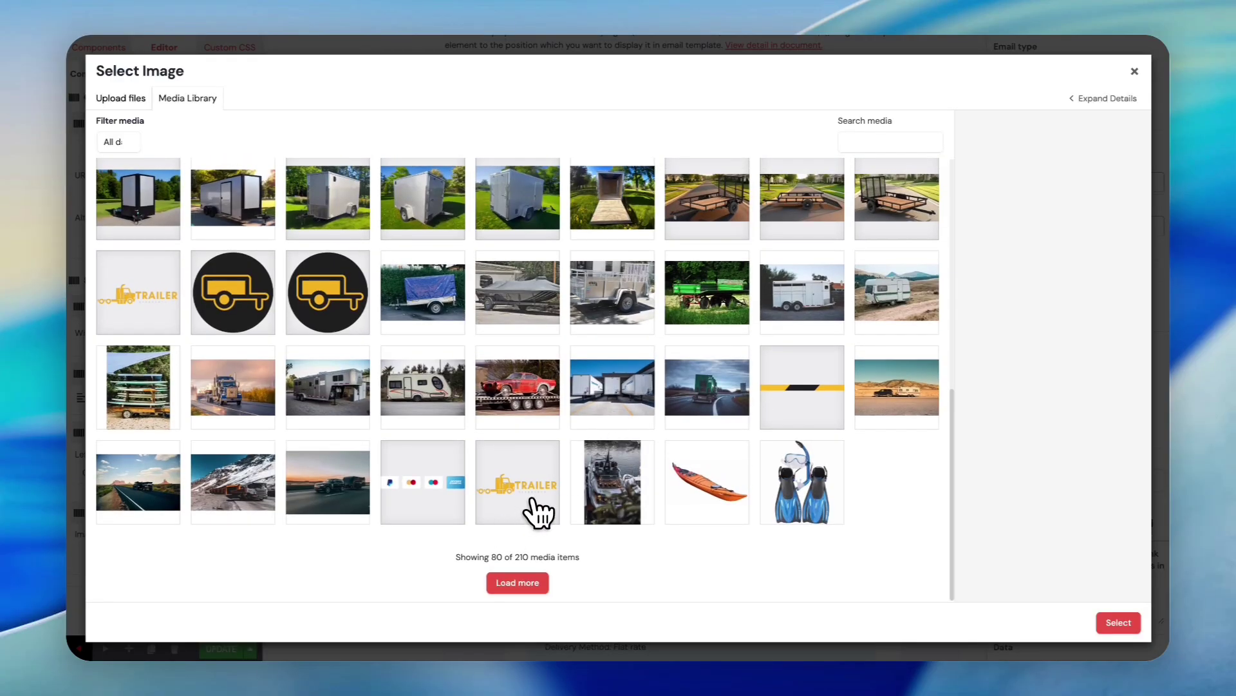
pyautogui.click(538, 512)
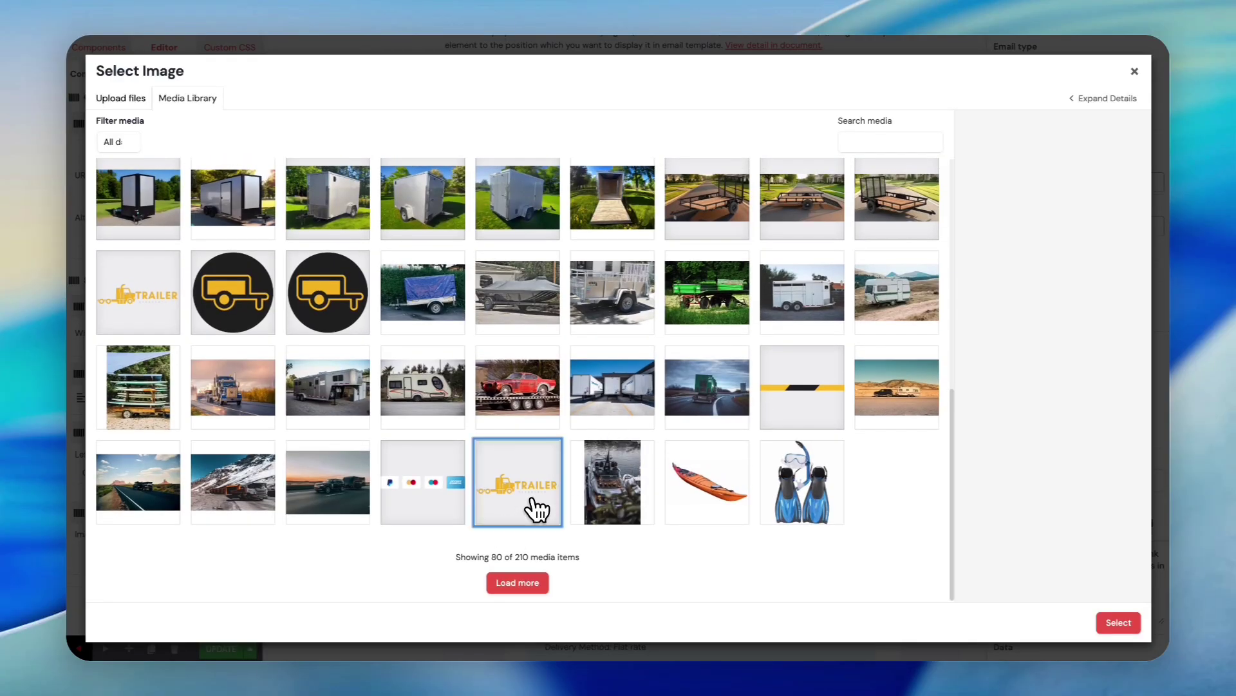
pyautogui.click(1121, 623)
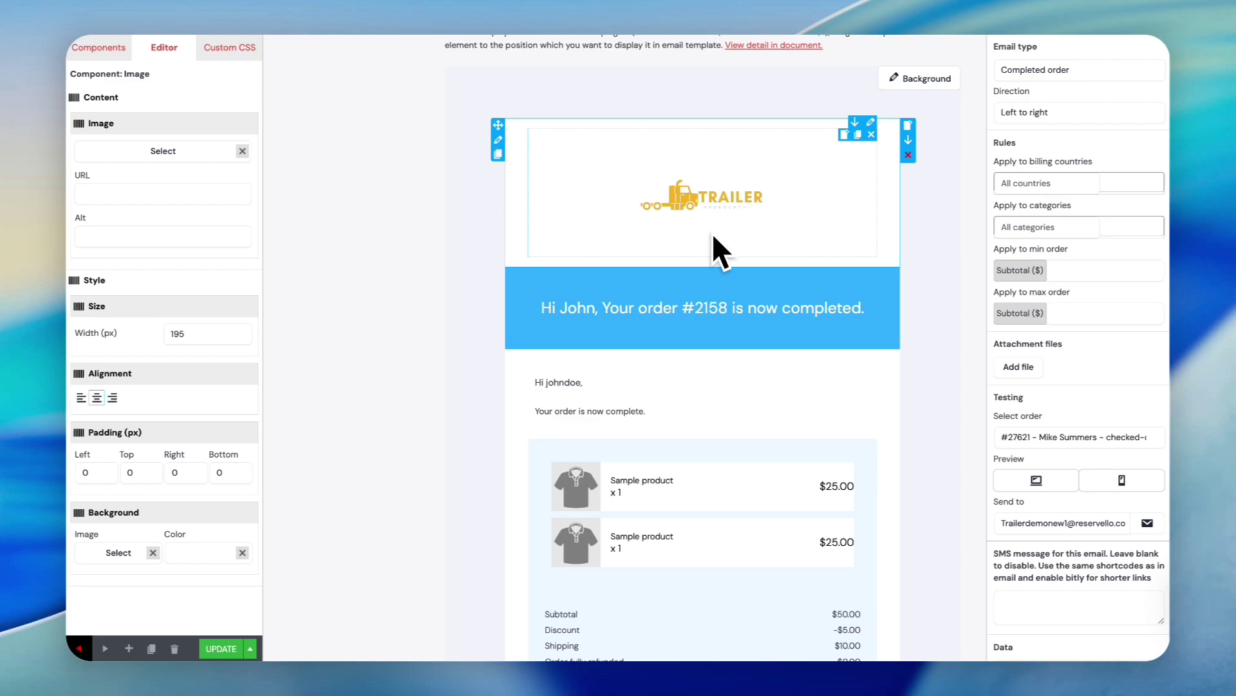
# Open the greeting text below the banner for editing and examine its alignment, background, padding and border options
pyautogui.scroll(-1, 713, 235)
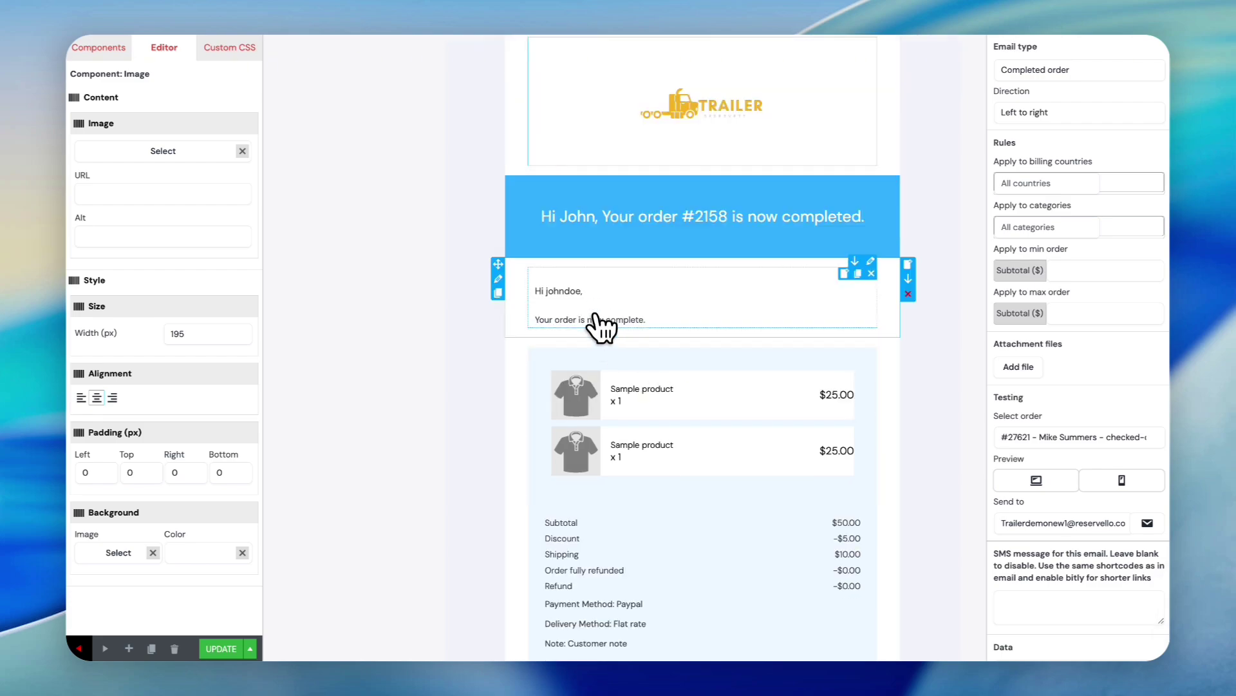
pyautogui.click(608, 297)
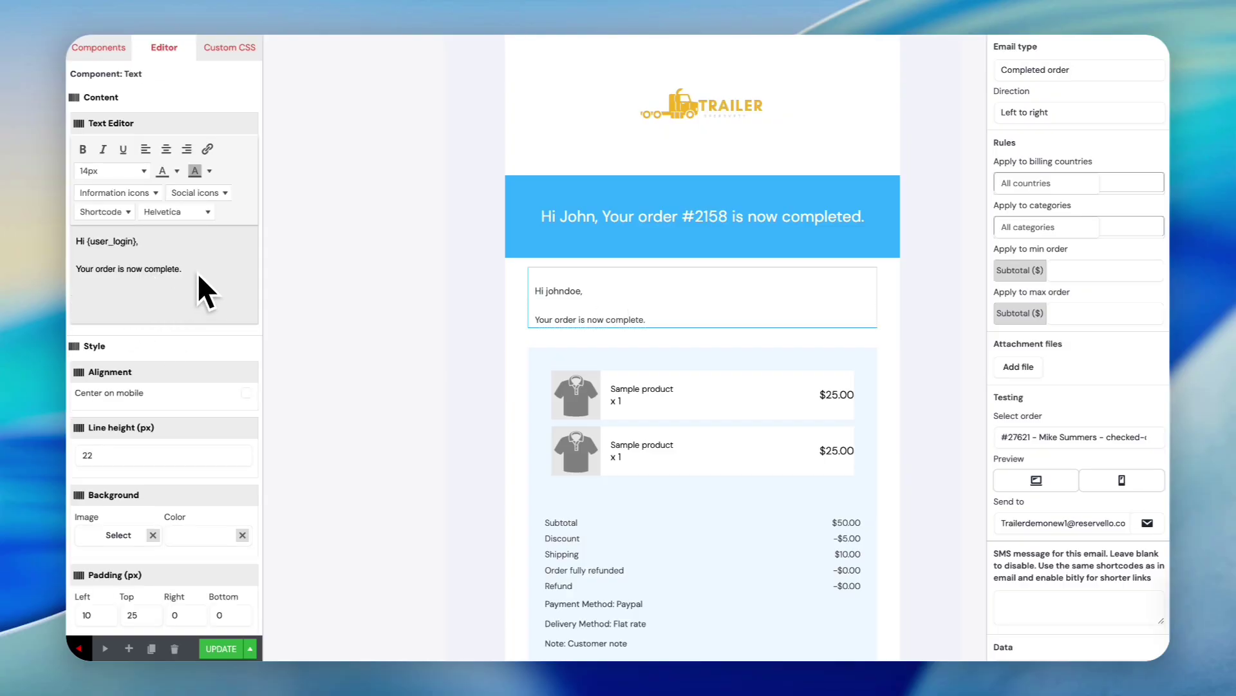
pyautogui.scroll(-3, 157, 512)
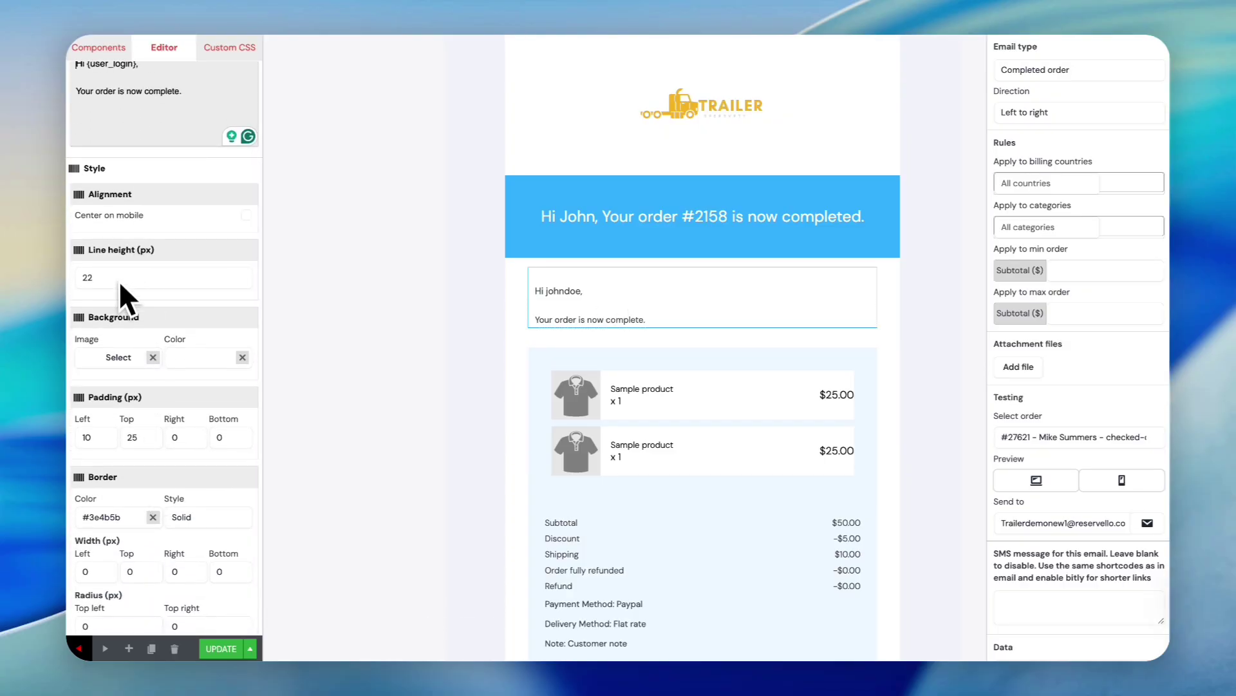
pyautogui.scroll(-1, 197, 412)
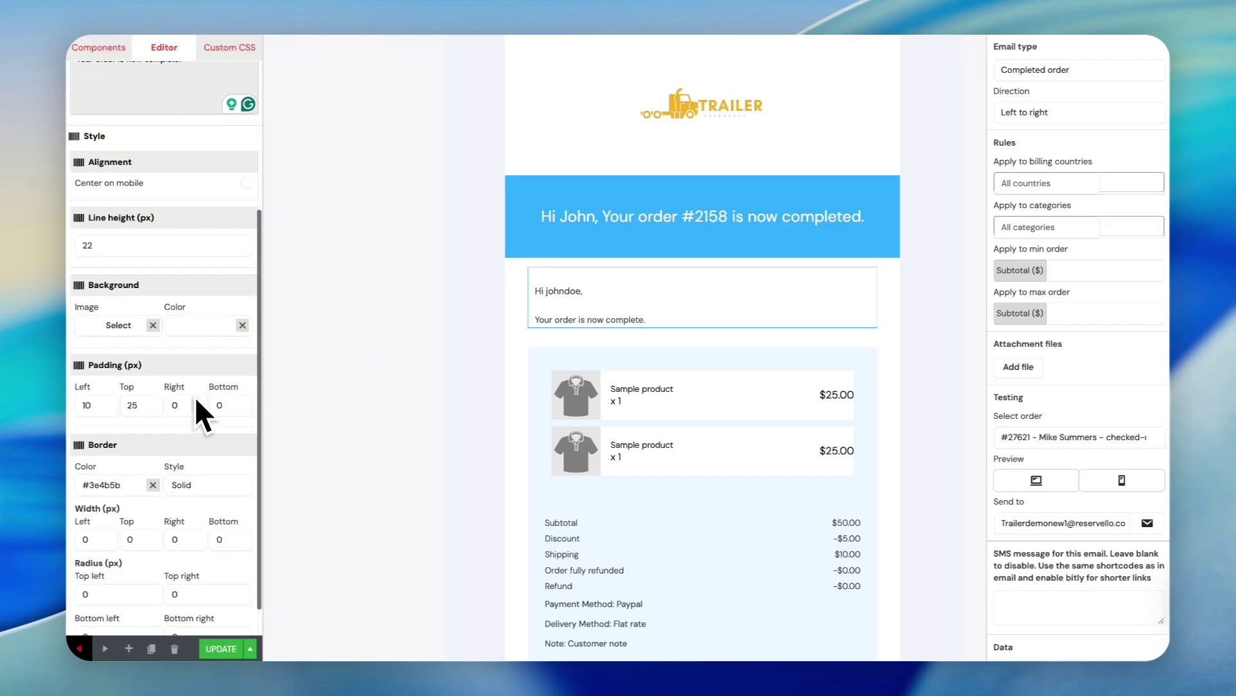
pyautogui.scroll(-1, 160, 483)
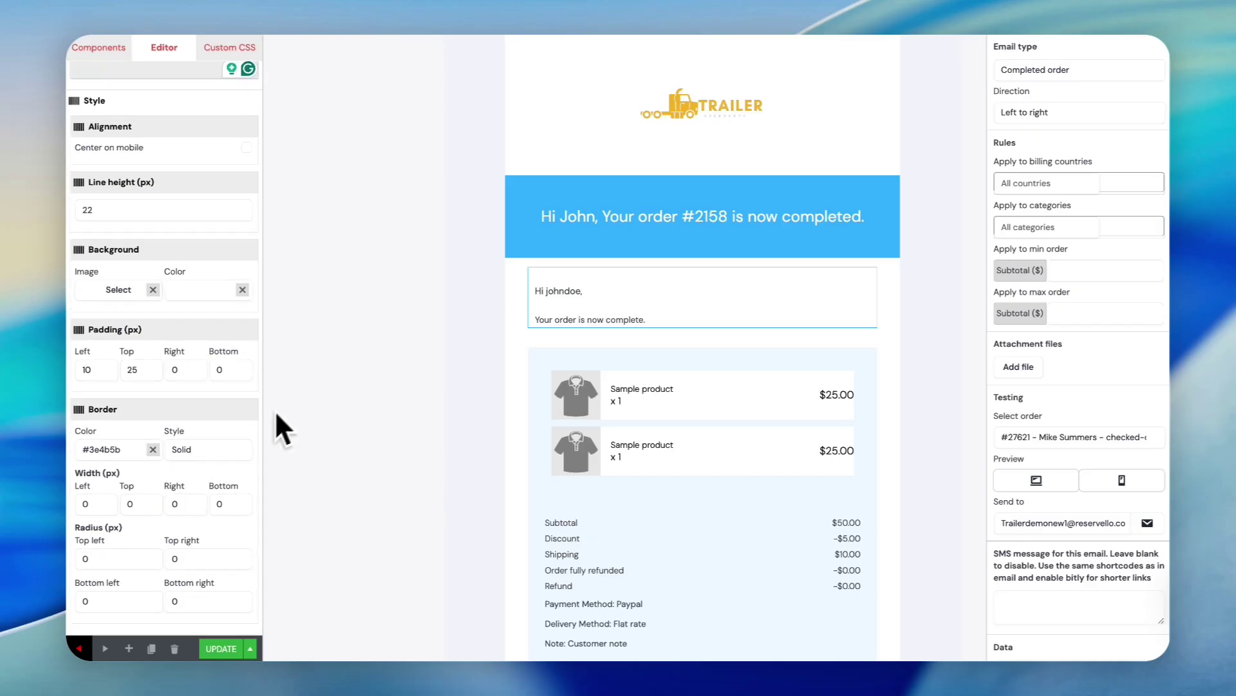
# Open the order items component for editing and examine its template, quantity text, product link and styling options
pyautogui.scroll(-3, 673, 293)
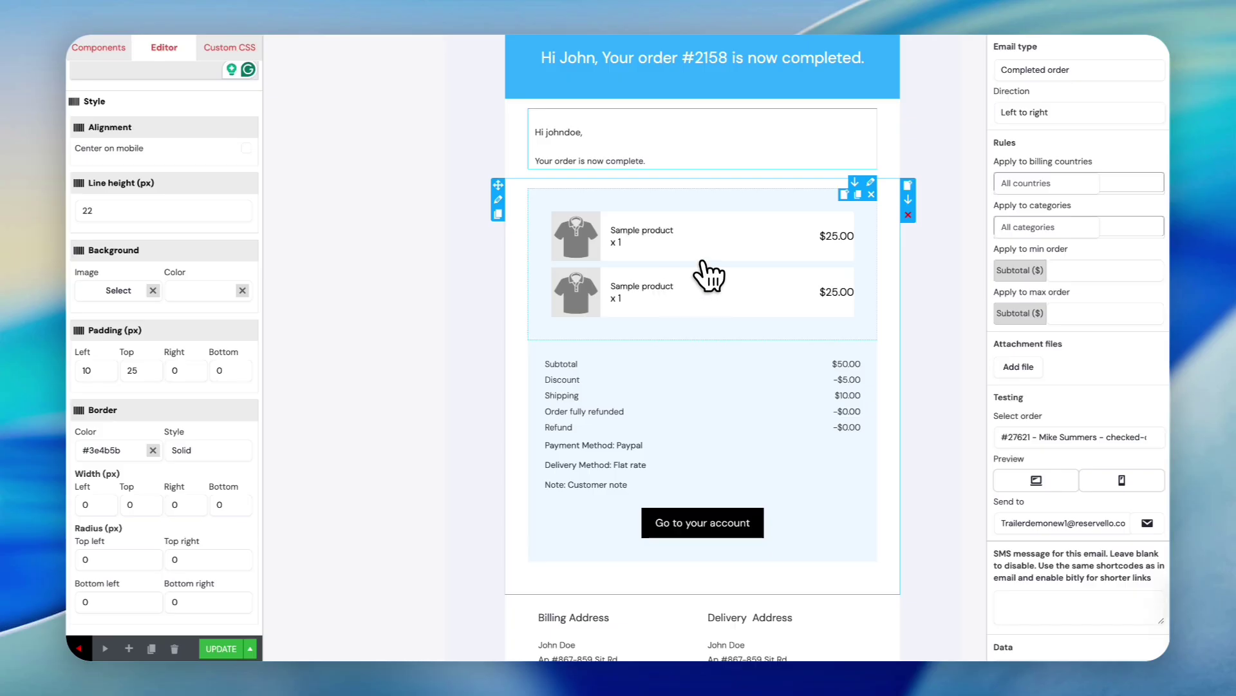
pyautogui.click(709, 273)
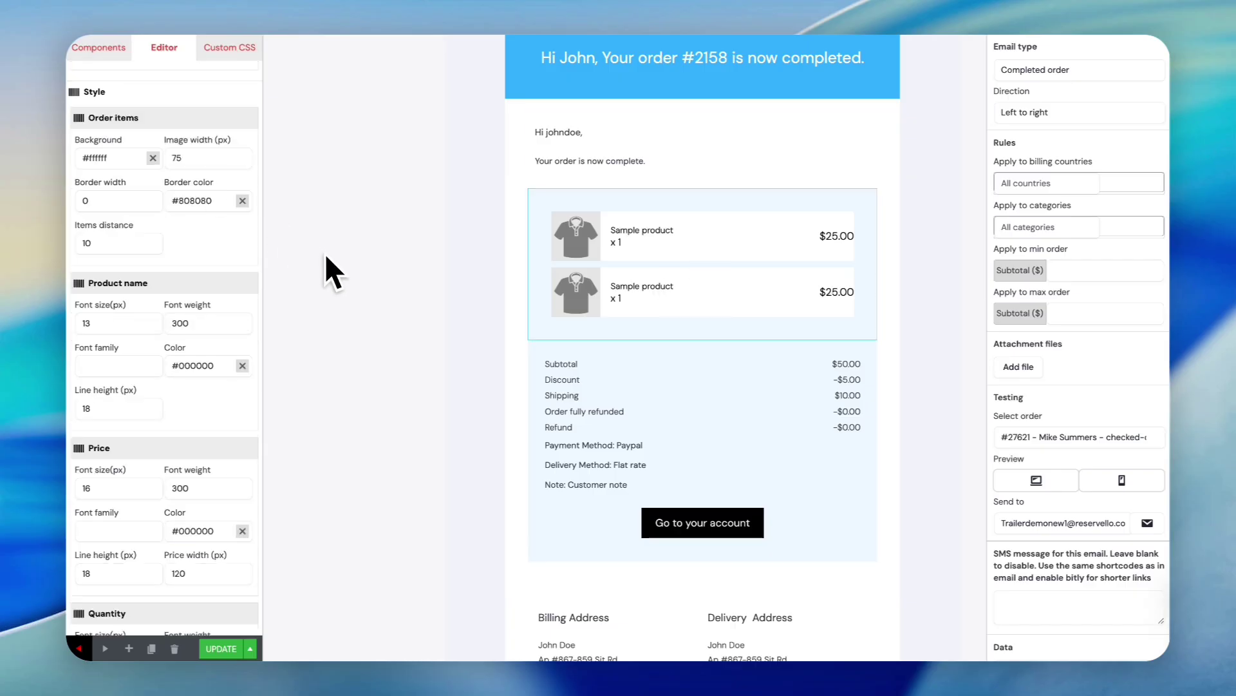
pyautogui.scroll(3, 143, 258)
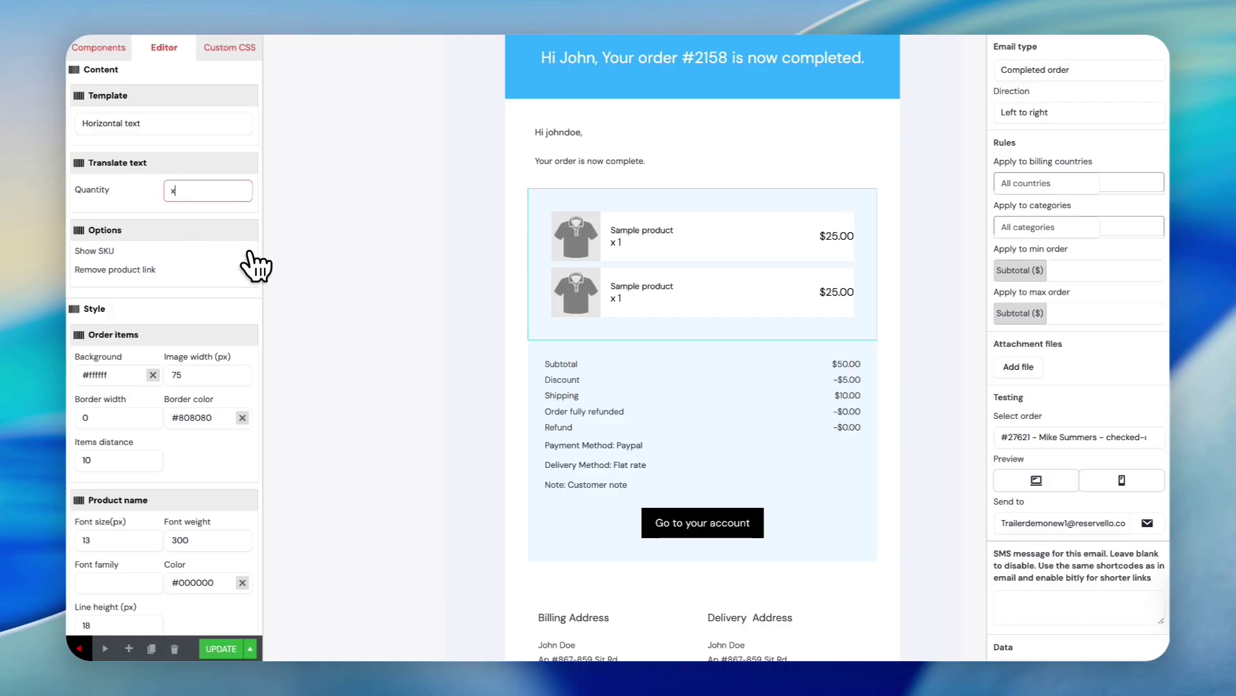
pyautogui.scroll(-3, 193, 290)
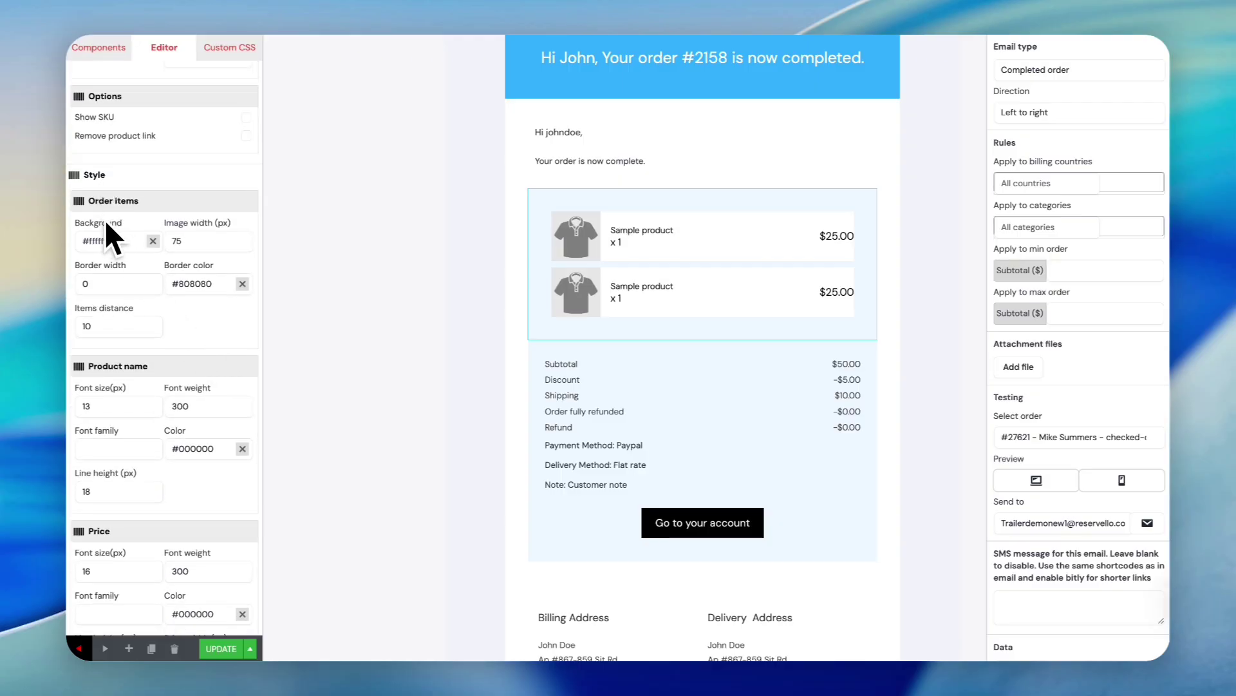
pyautogui.scroll(-1, 216, 325)
pyautogui.scroll(-3, 133, 323)
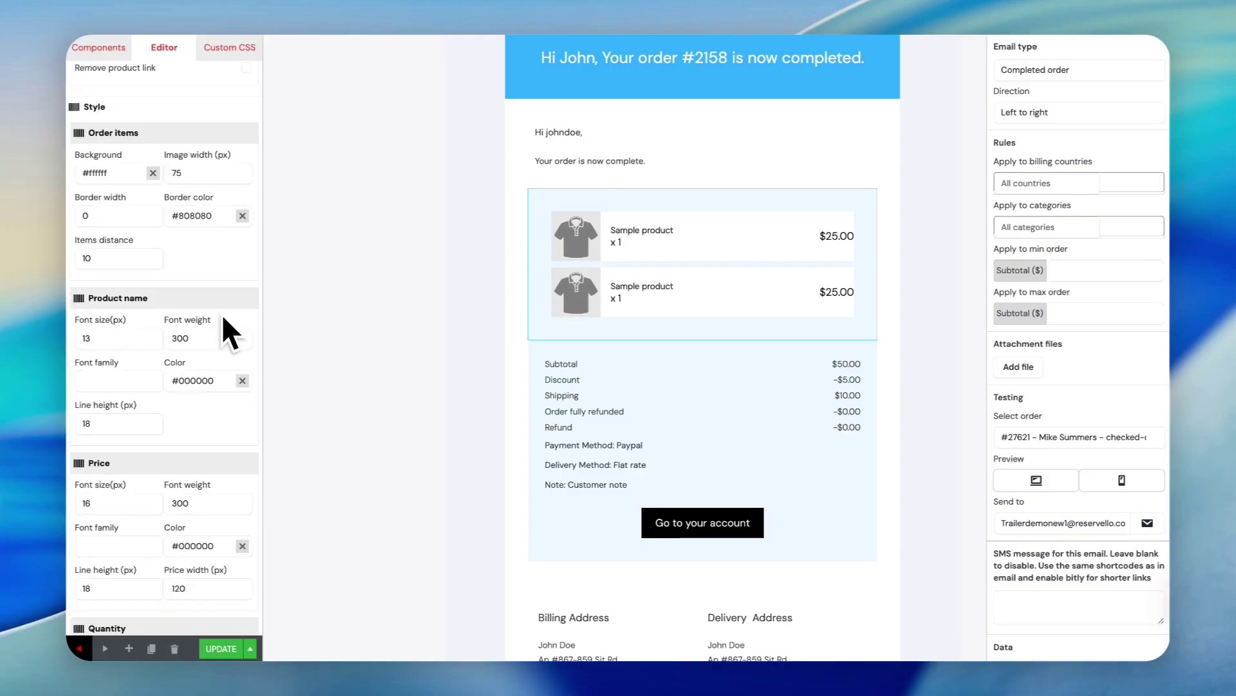
# Set the product name font size in the order items to 16 px
pyautogui.scroll(-1, 153, 315)
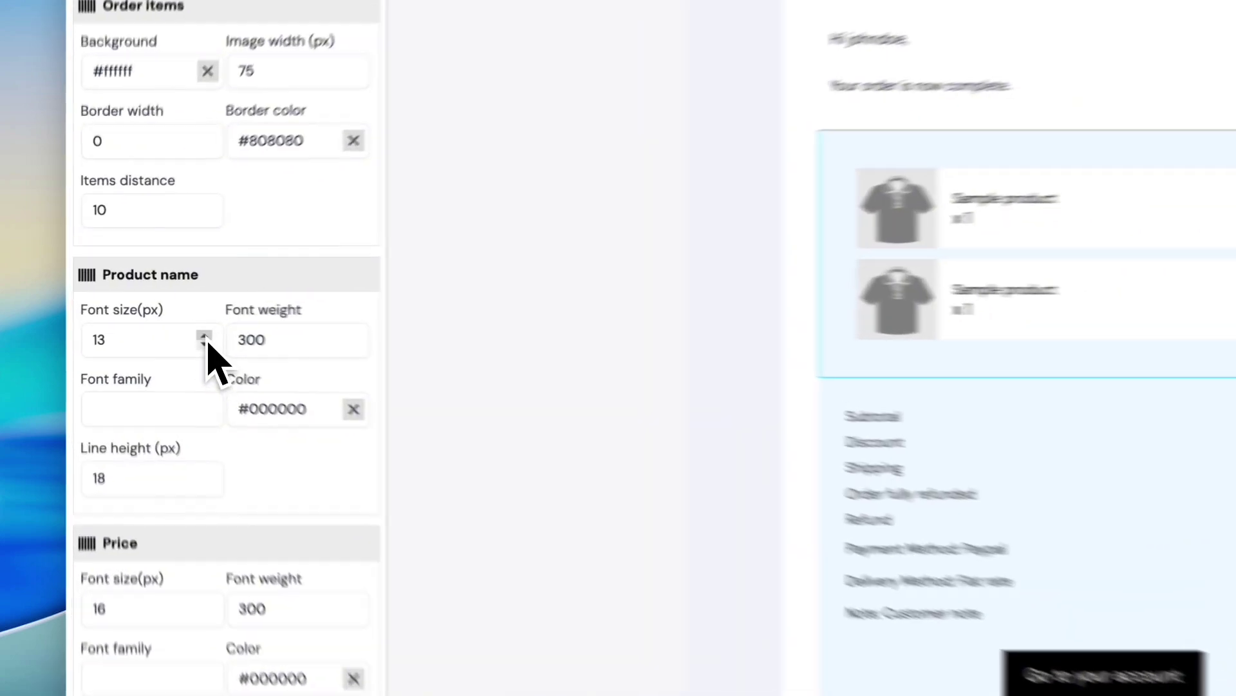
pyautogui.click(151, 314)
pyautogui.click(152, 315)
pyautogui.click(152, 314)
pyautogui.click(151, 314)
pyautogui.click(236, 349)
pyautogui.click(236, 349)
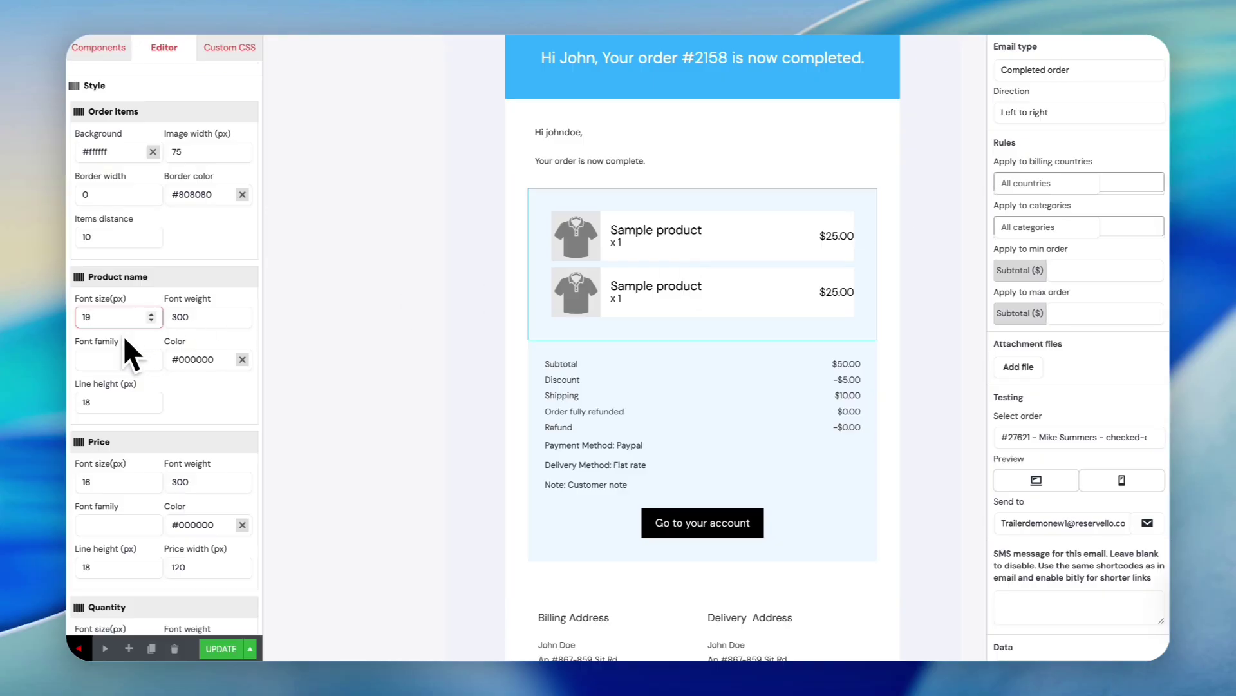
pyautogui.click(151, 320)
pyautogui.scroll(-2, 234, 338)
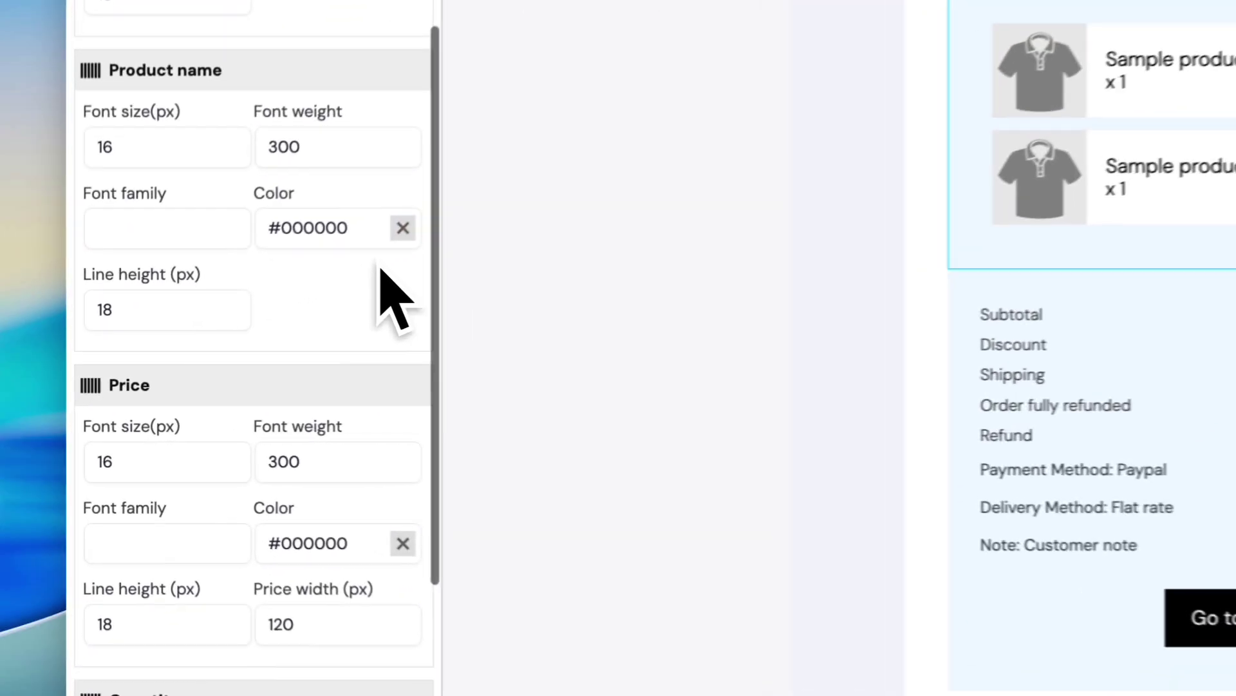
# Set the price font size in the order items to 15 px
pyautogui.click(161, 231)
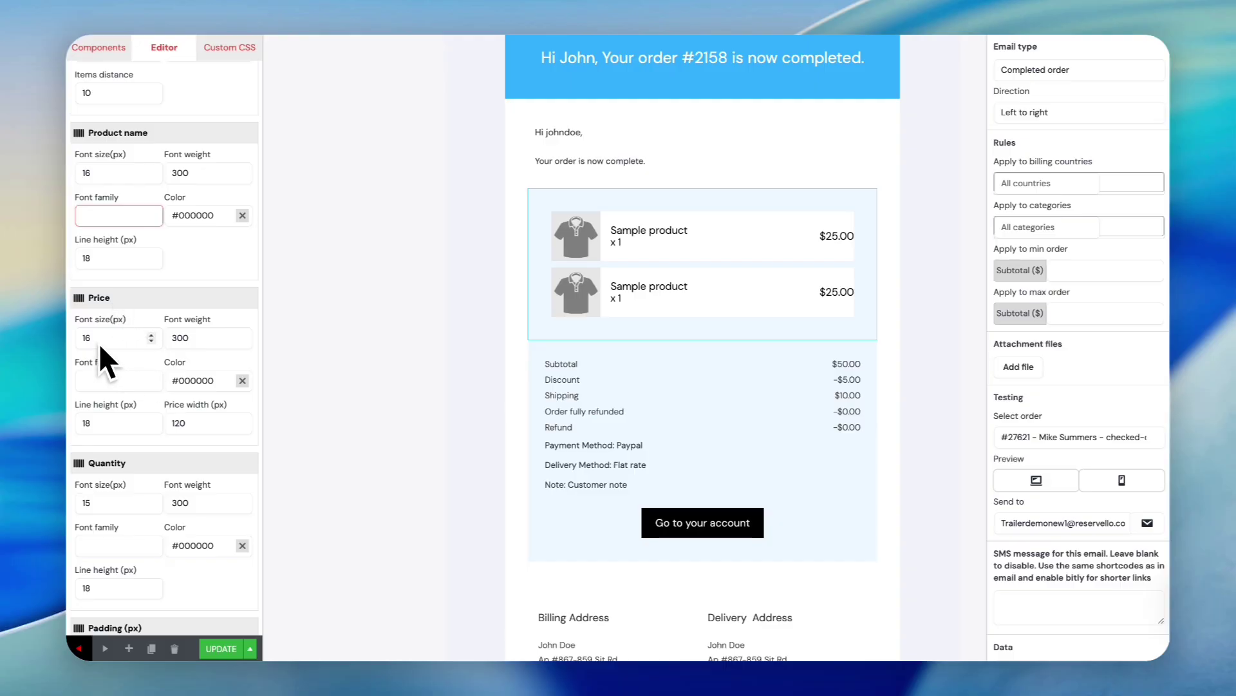
pyautogui.click(151, 341)
pyautogui.click(151, 335)
# Change the price text color in the order items to green, #77d539
pyautogui.scroll(-3, 234, 353)
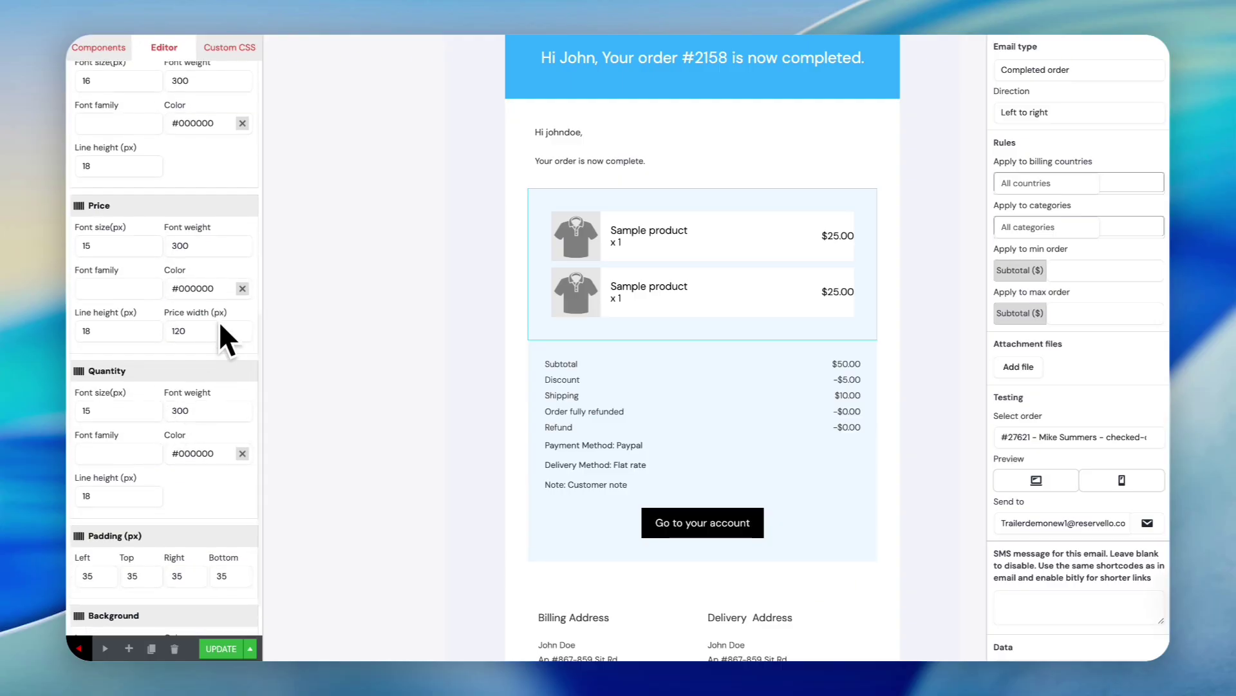
pyautogui.click(218, 288)
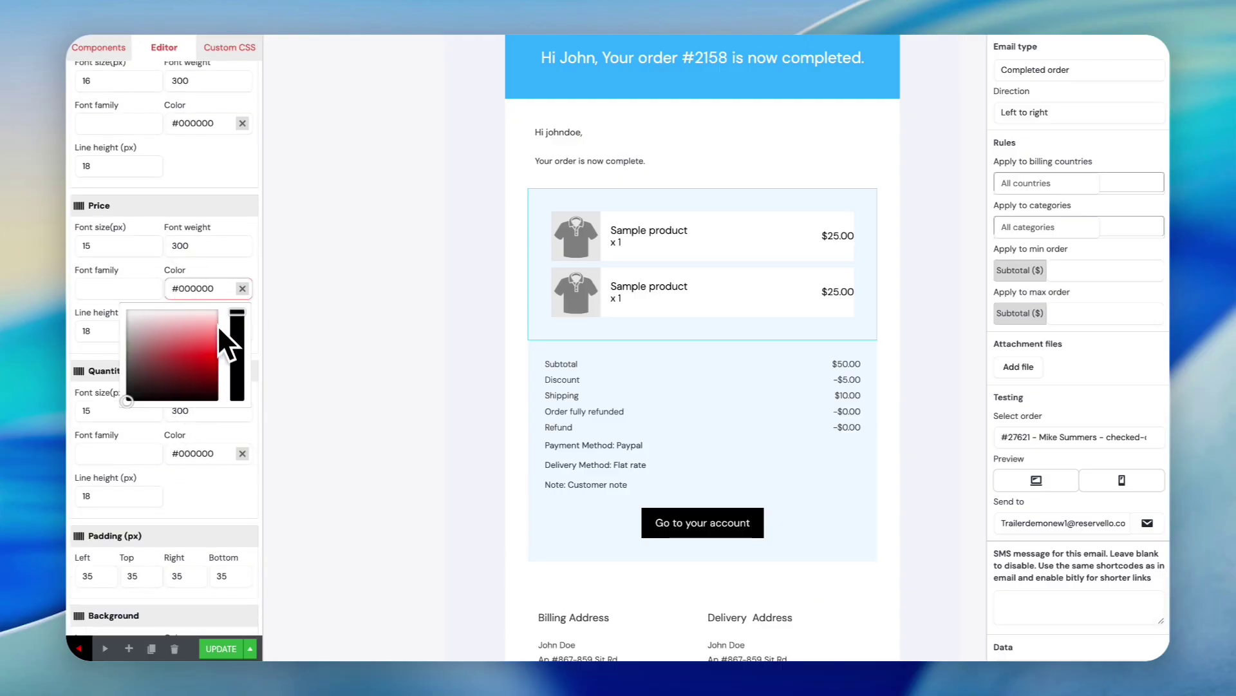
pyautogui.click(186, 353)
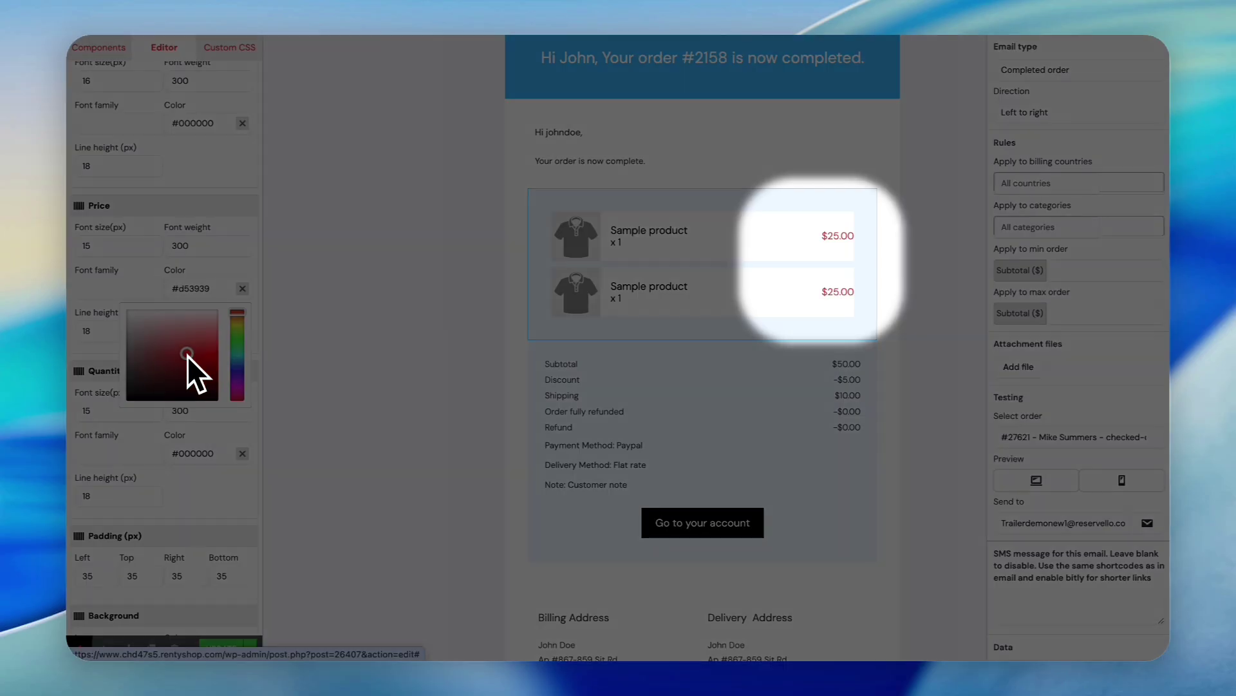
pyautogui.click(237, 366)
pyautogui.click(238, 351)
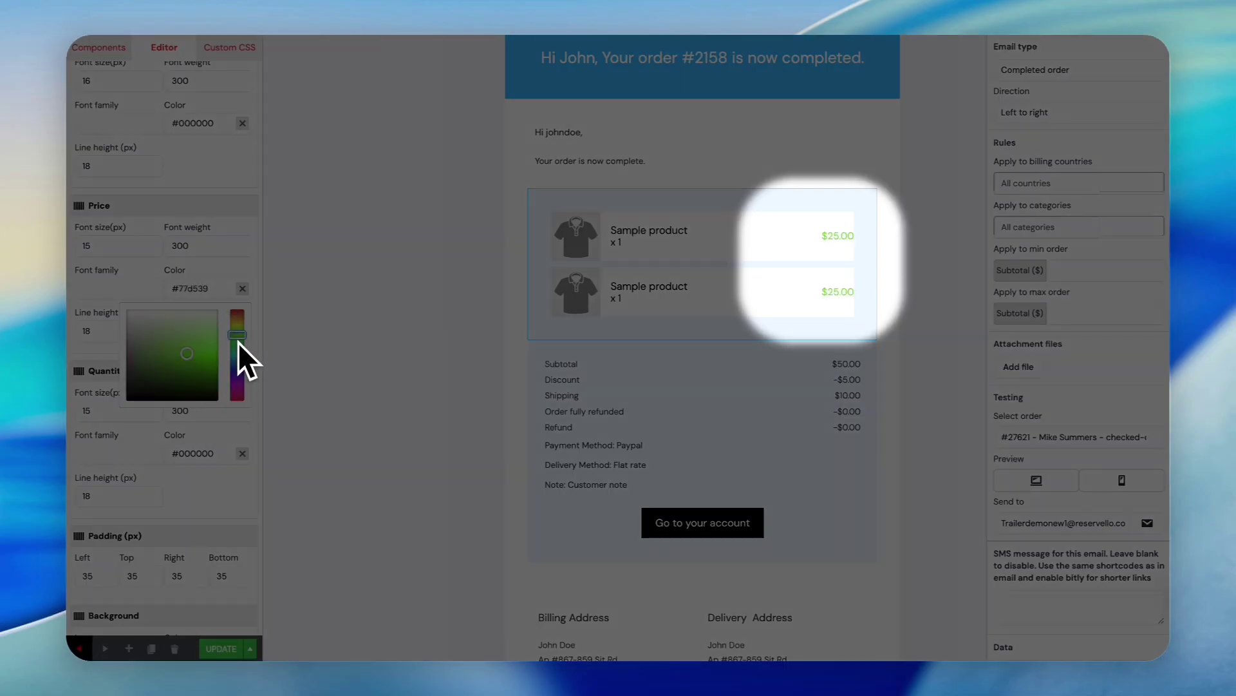
# Open the order subtotal component for editing and examine its translated labels, alignment, border, text, margin and background options
pyautogui.scroll(-3, 649, 155)
pyautogui.click(649, 154)
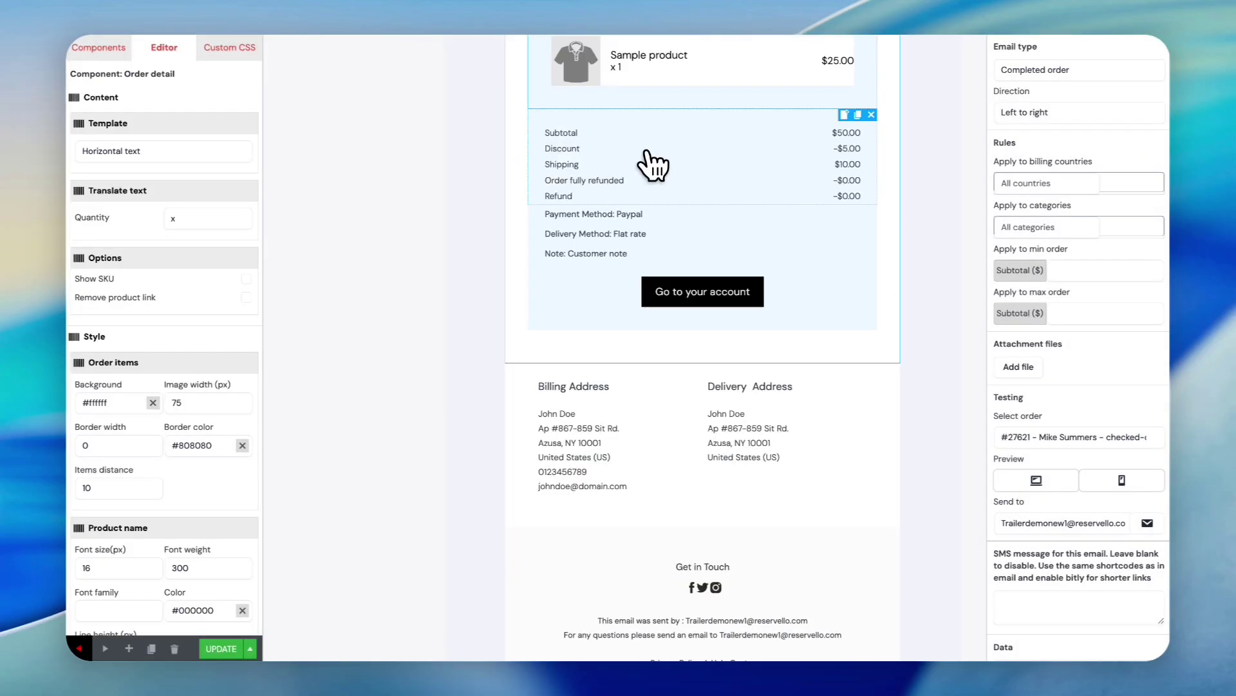
pyautogui.click(650, 165)
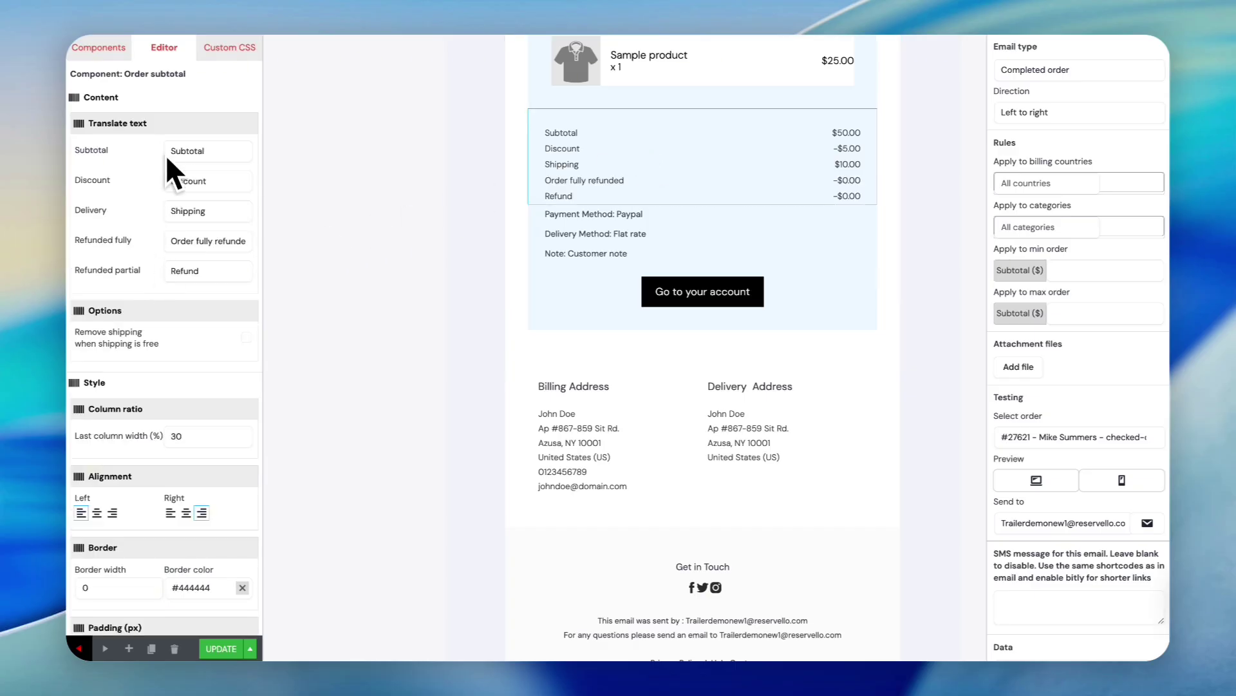
pyautogui.scroll(-6, 149, 294)
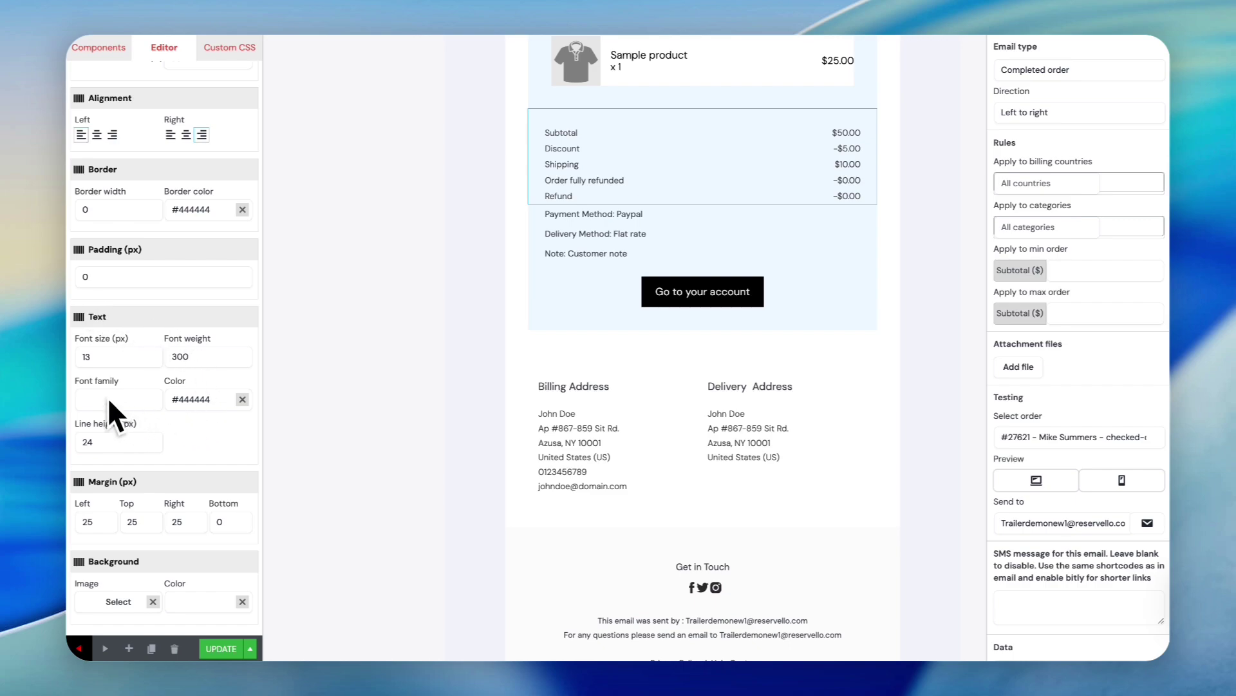
pyautogui.scroll(-1, 147, 435)
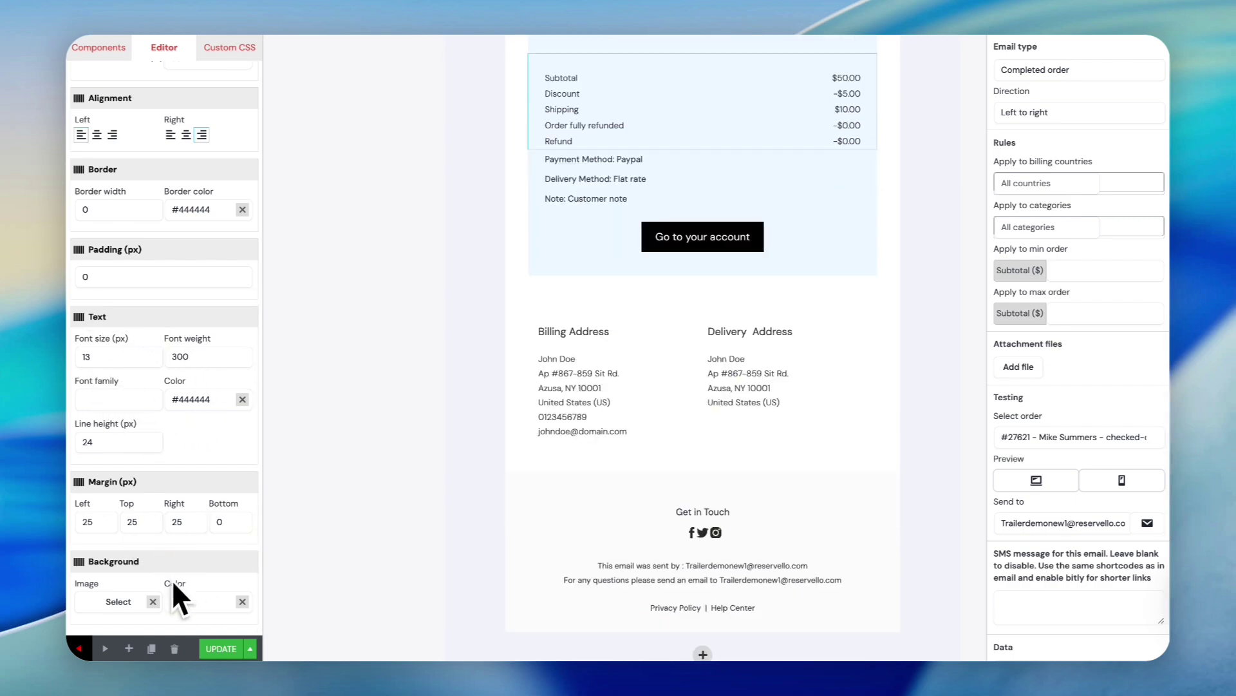
pyautogui.scroll(3, 623, 400)
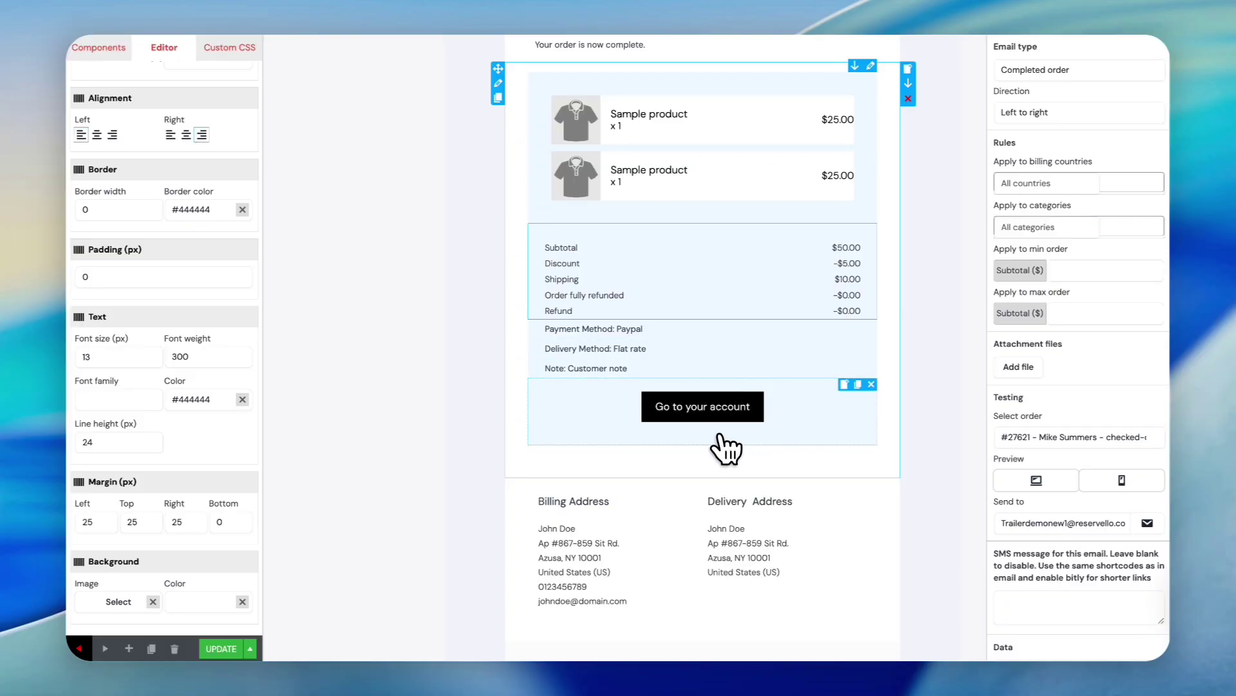
# Change the button color of the "Go to your account" button to blue
pyautogui.click(718, 415)
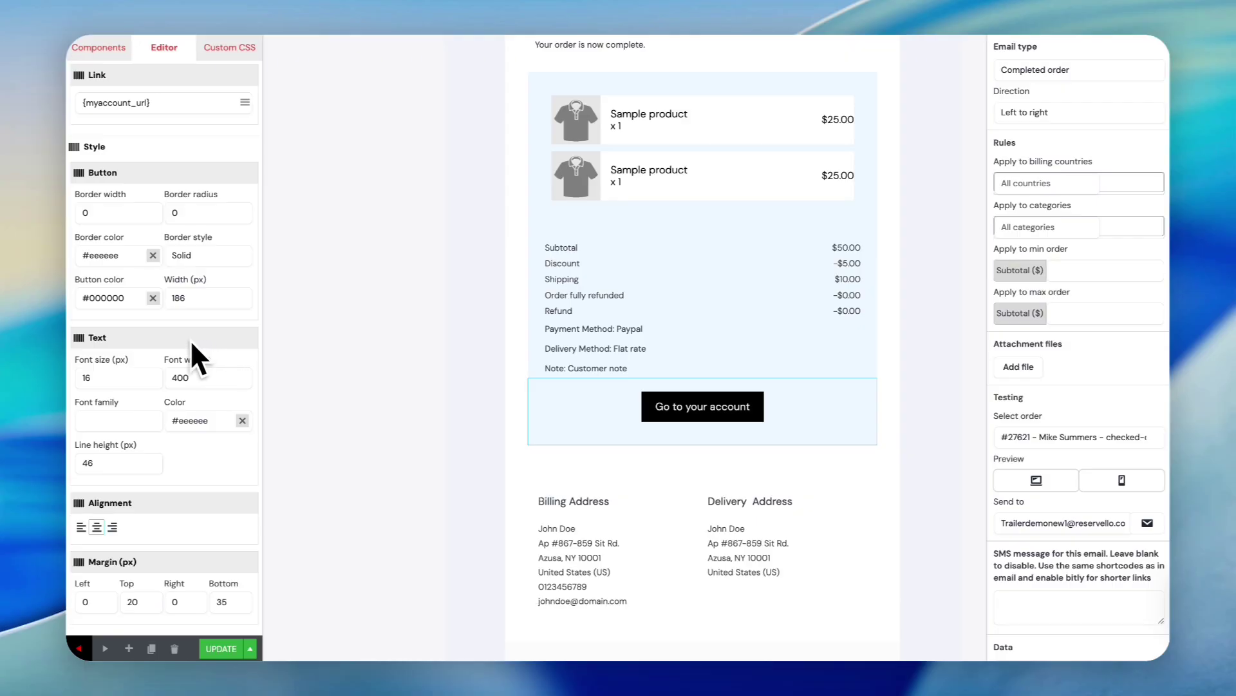
pyautogui.click(113, 297)
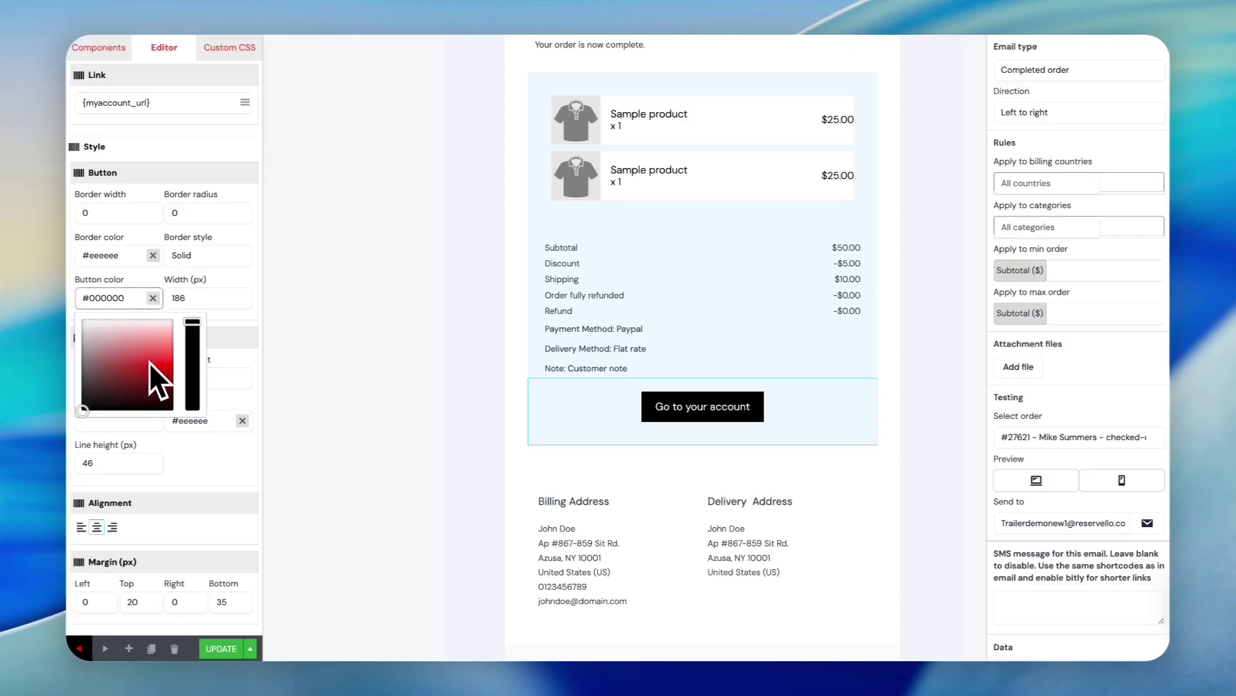
pyautogui.click(140, 360)
pyautogui.click(193, 380)
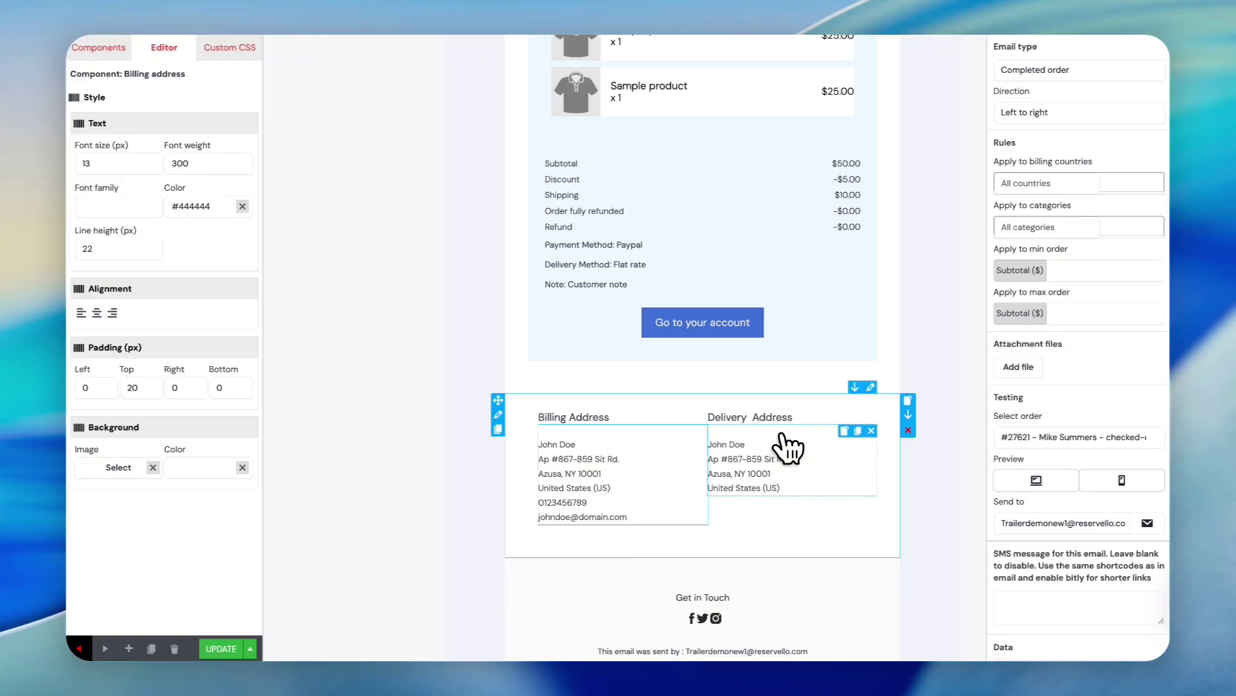
# Examine the delivery address settings and the footer social icons' icon, URL and style options, and look over the whole email layout
pyautogui.click(789, 447)
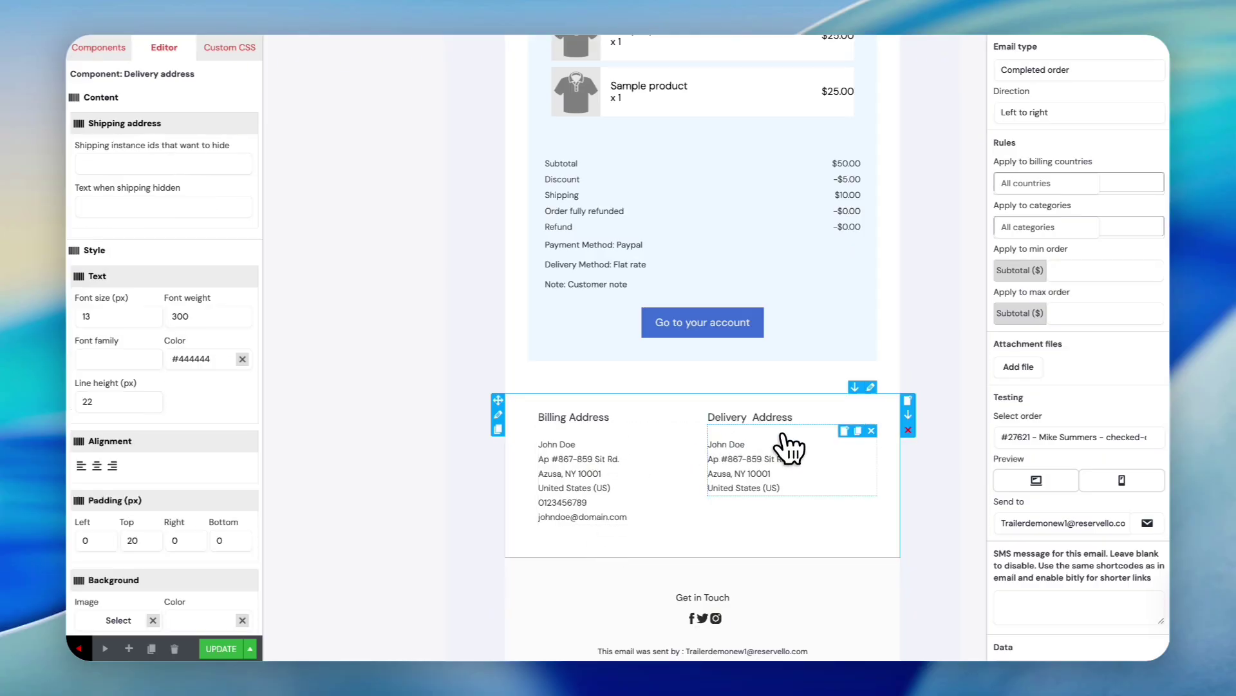
pyautogui.scroll(-3, 721, 454)
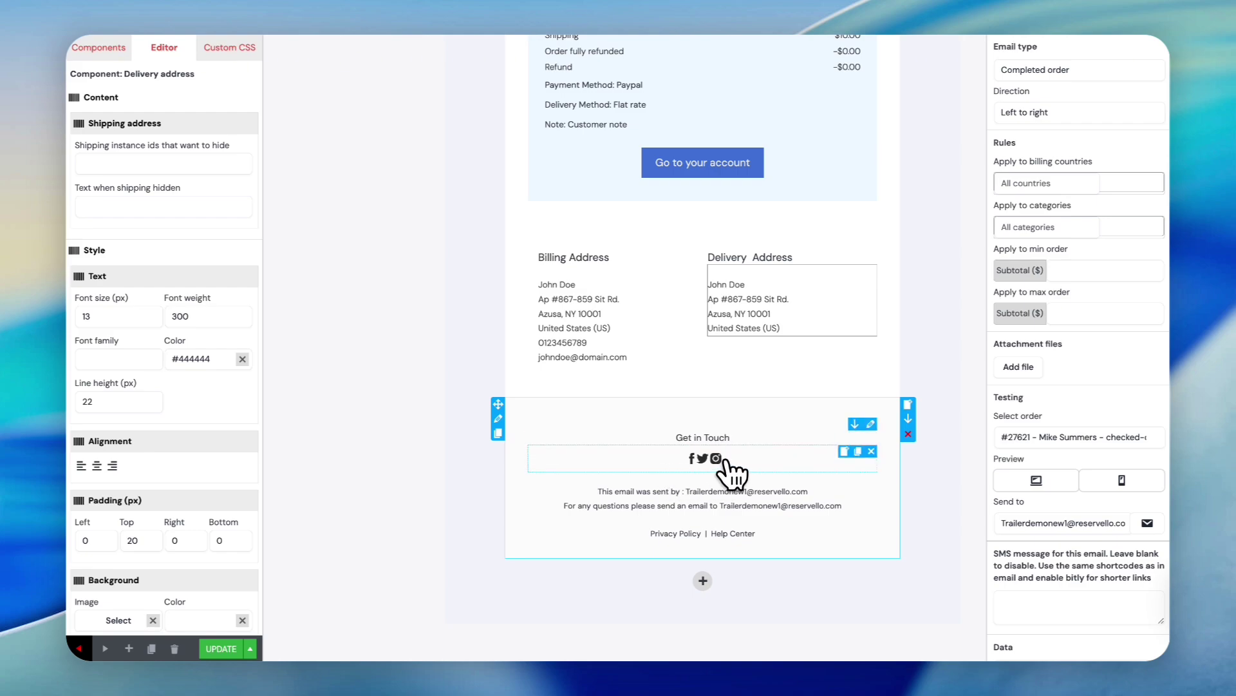
pyautogui.click(726, 459)
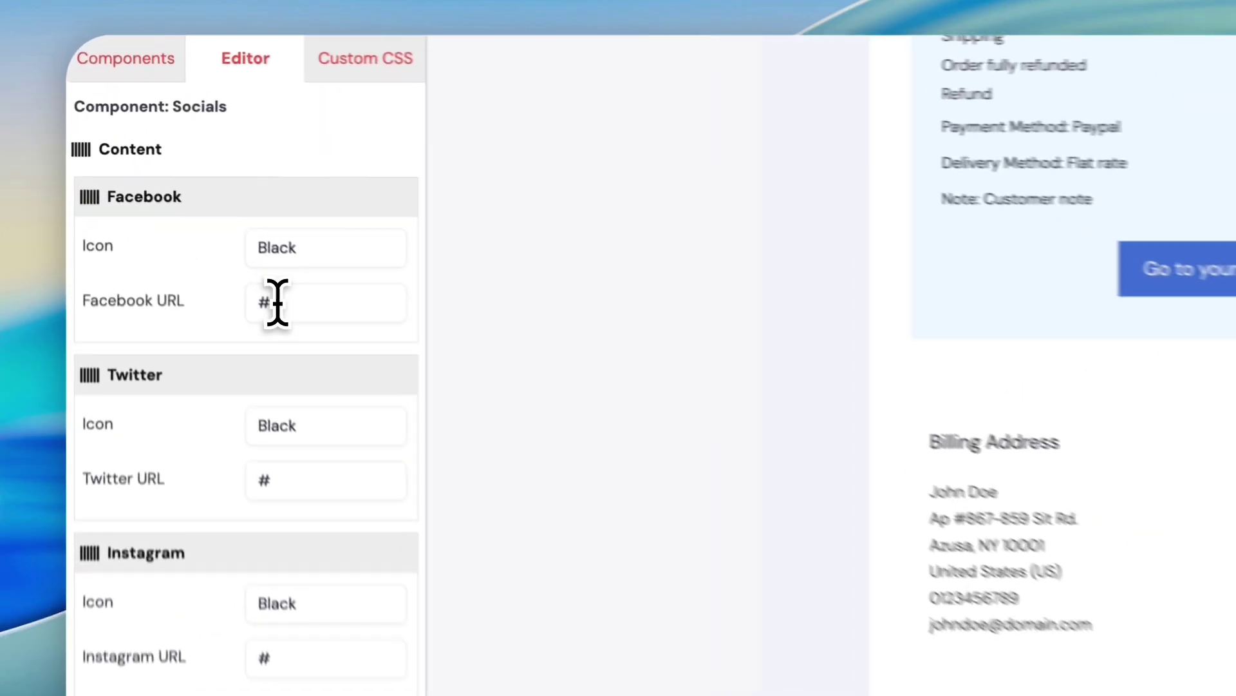
pyautogui.click(169, 181)
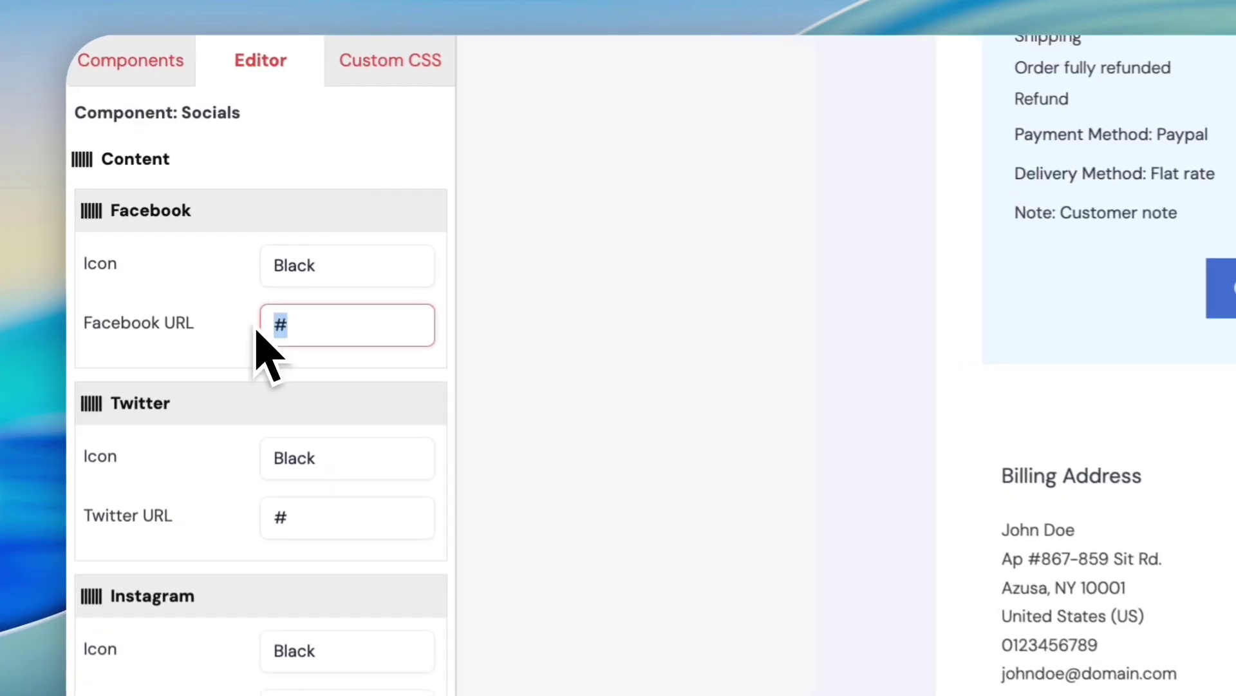
pyautogui.click(317, 328)
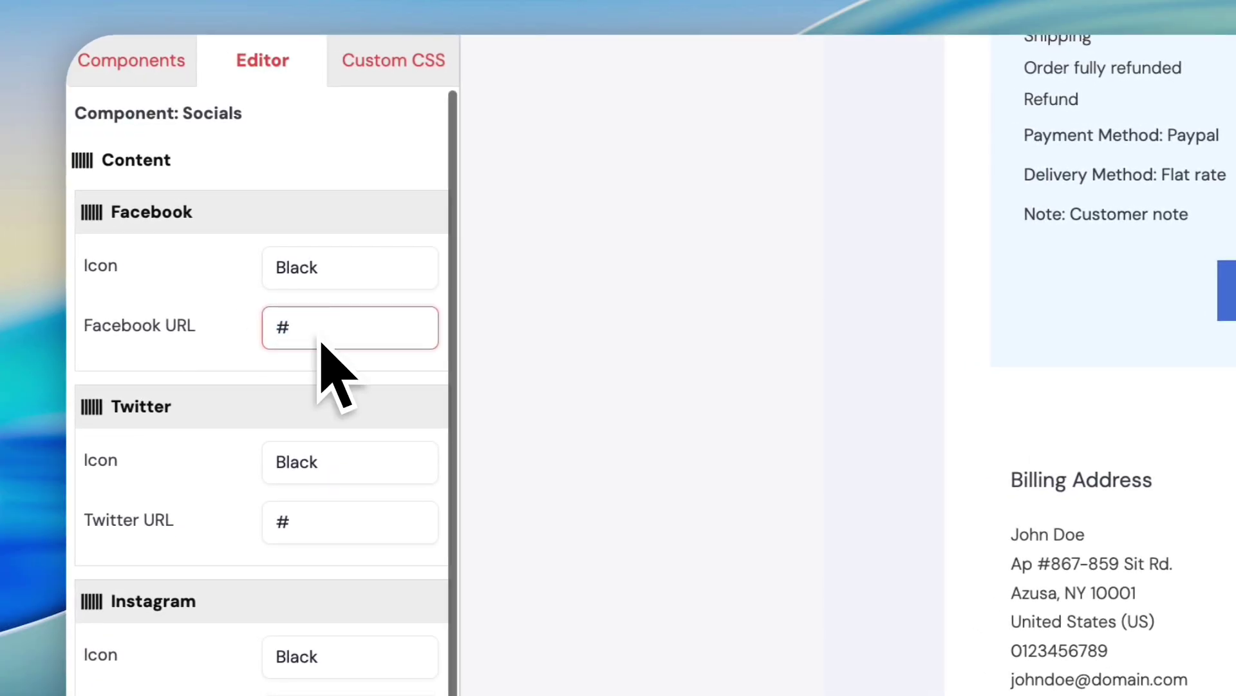
pyautogui.scroll(-1, 331, 367)
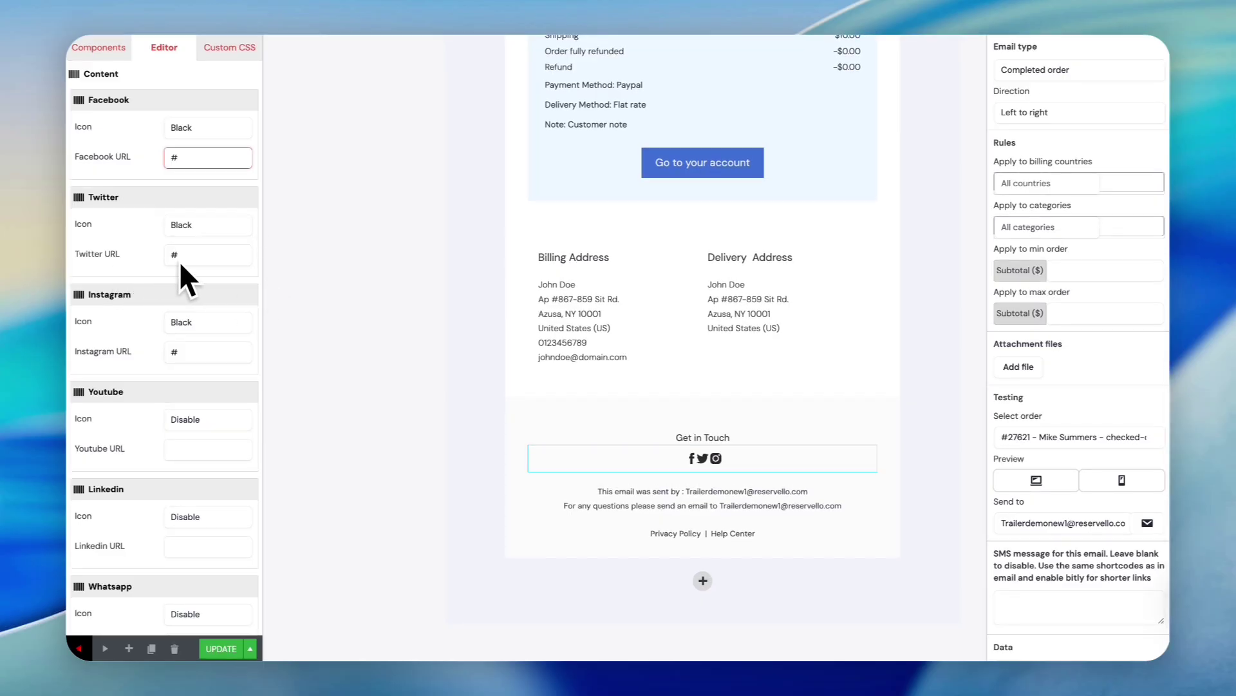
pyautogui.scroll(-1, 196, 367)
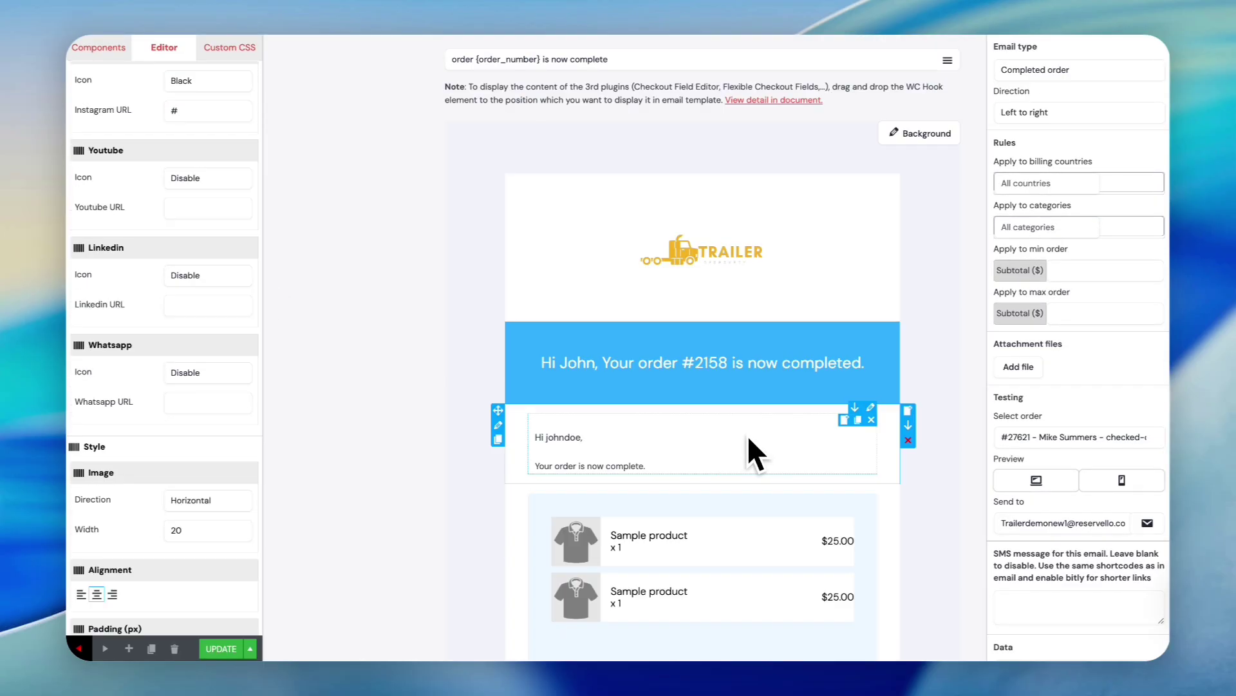
pyautogui.scroll(-1, 747, 435)
pyautogui.scroll(-6, 747, 435)
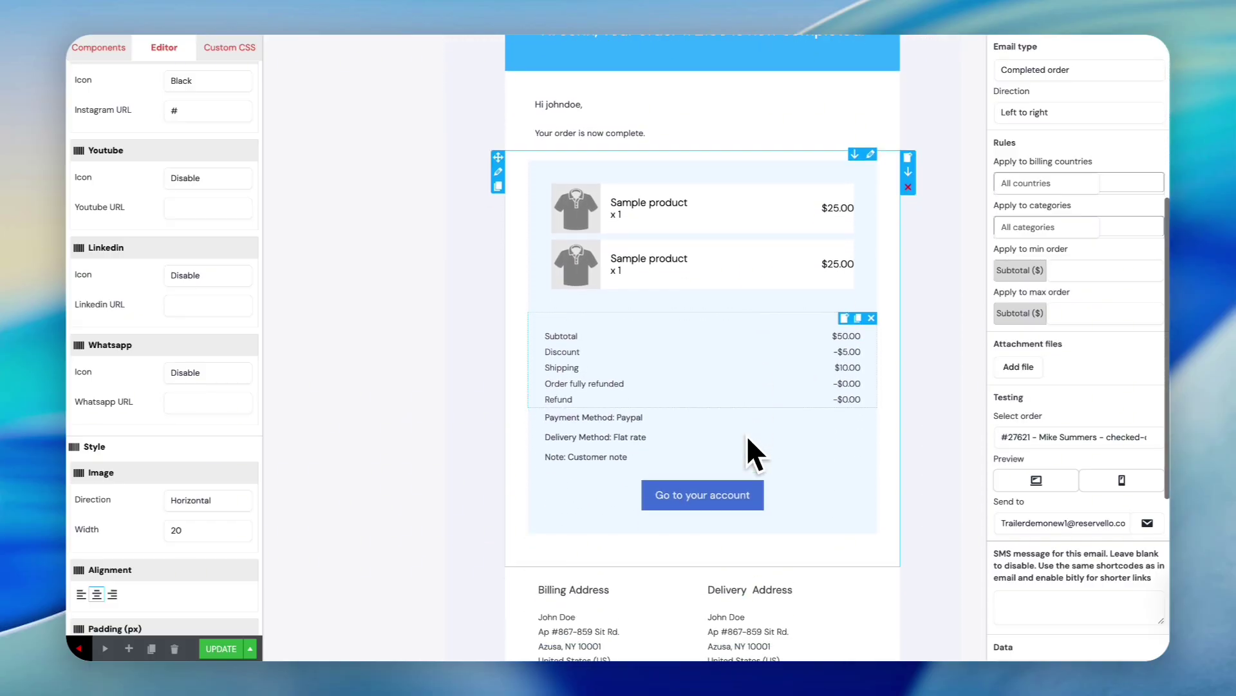
pyautogui.scroll(7, 747, 435)
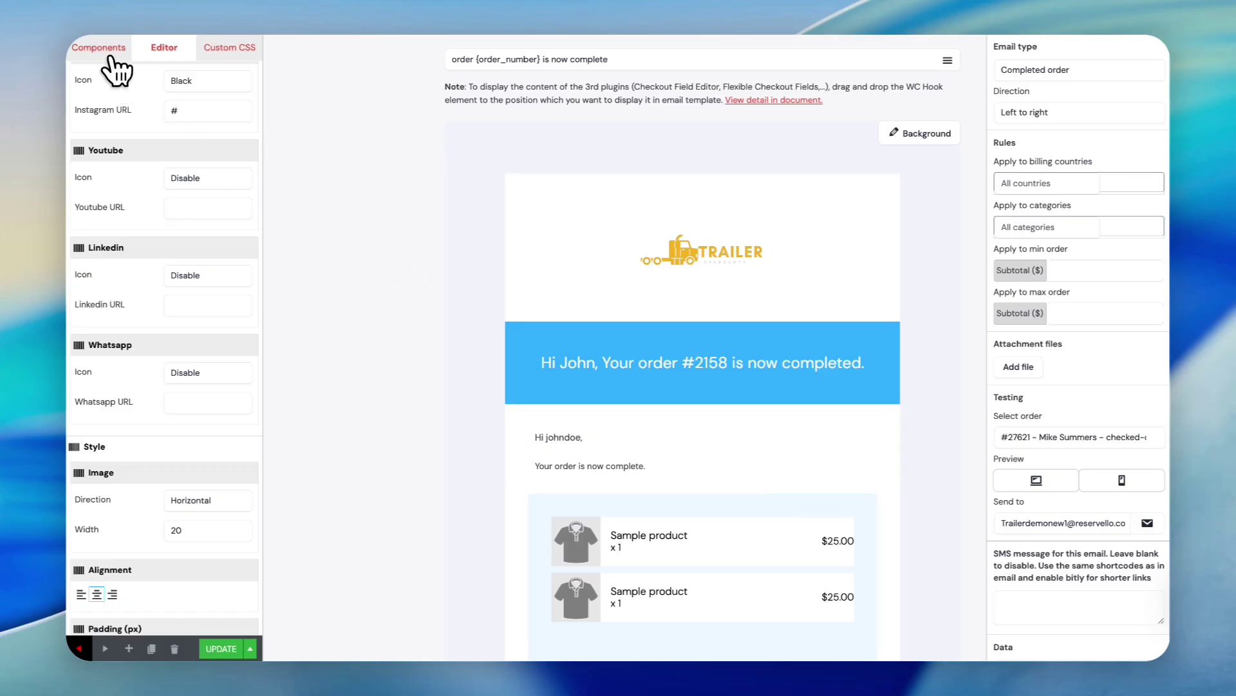
# Add a Coupon component between the customer note and the account button and open its settings
pyautogui.click(107, 52)
pyautogui.scroll(-3, 630, 325)
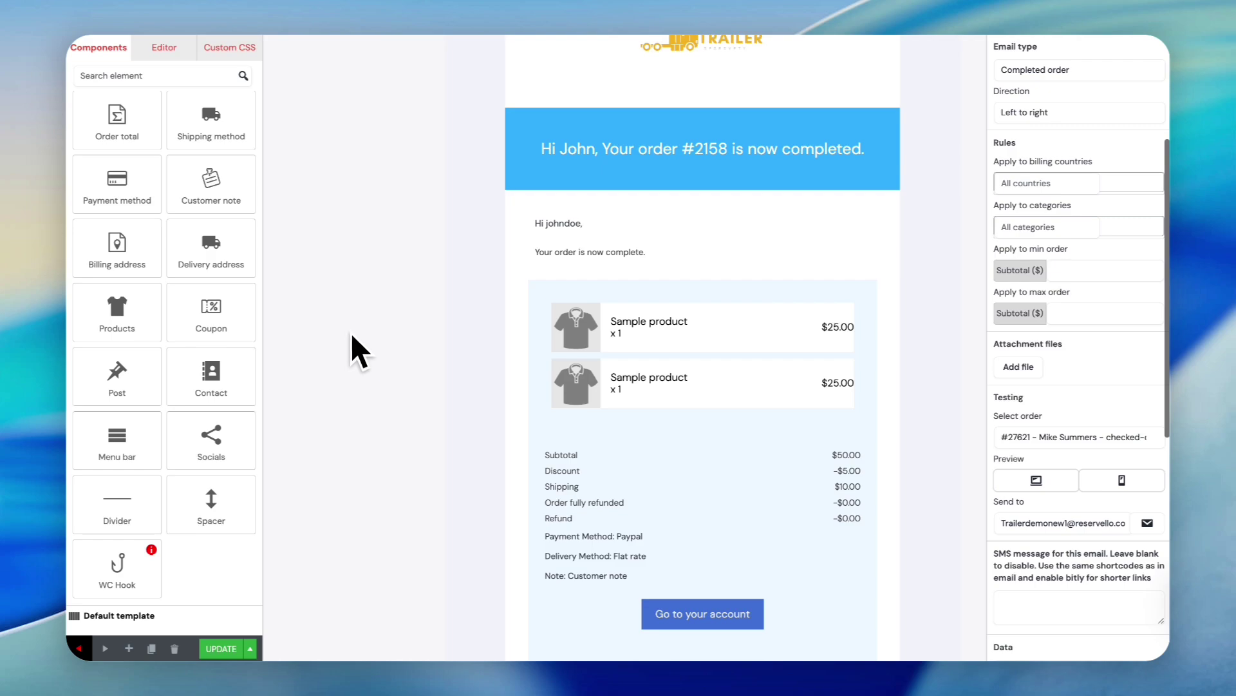
pyautogui.scroll(-2, 658, 431)
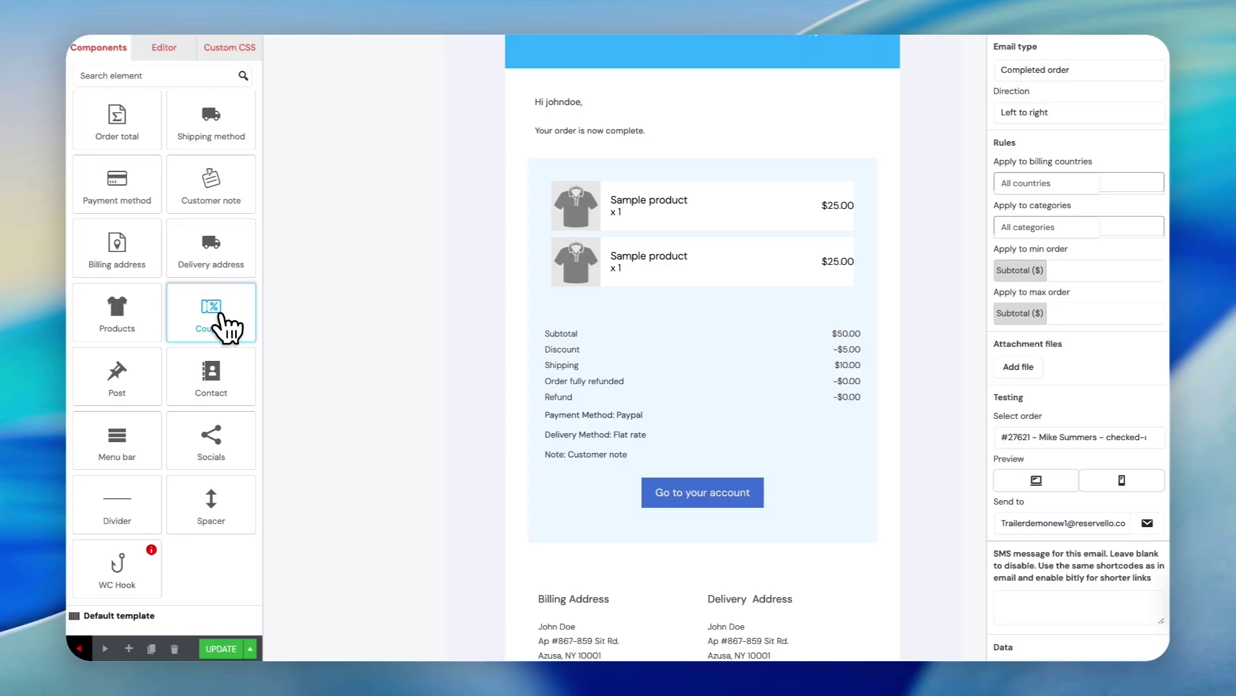
pyautogui.moveTo(221, 324); pyautogui.dragTo(630, 491)
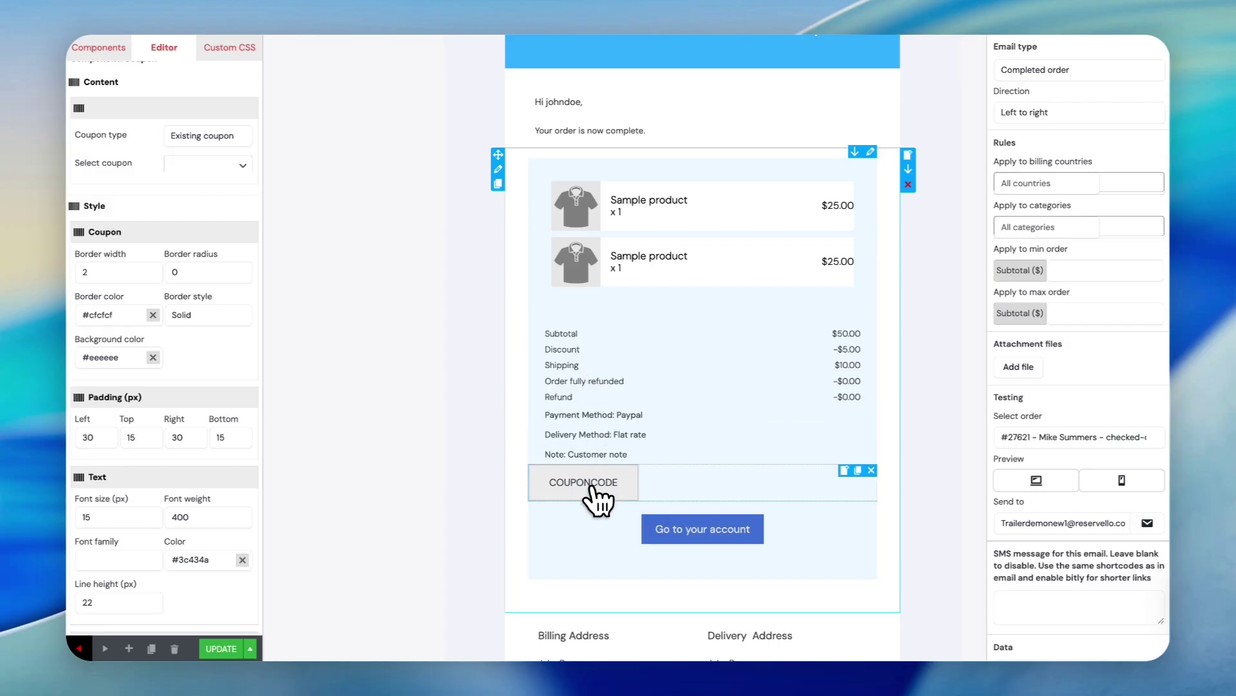
pyautogui.click(601, 492)
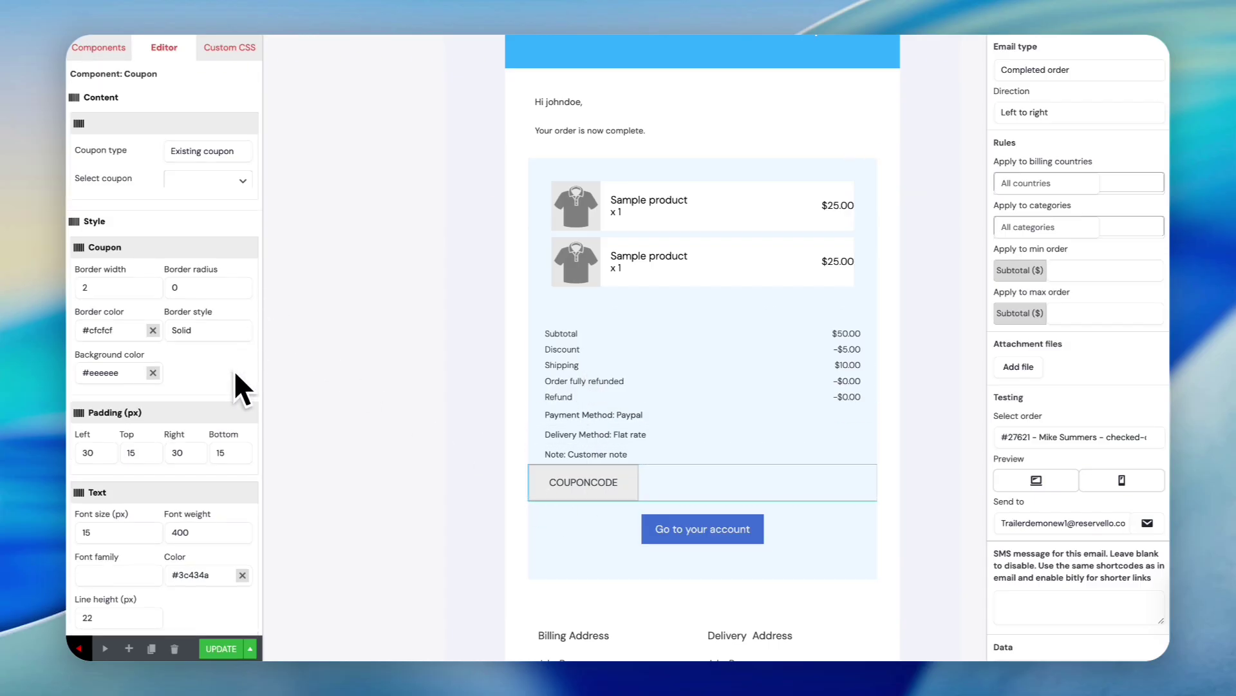
# Search the existing coupons for 10 and assign the 10%OFF coupon to the Coupon component
pyautogui.scroll(1, 631, 493)
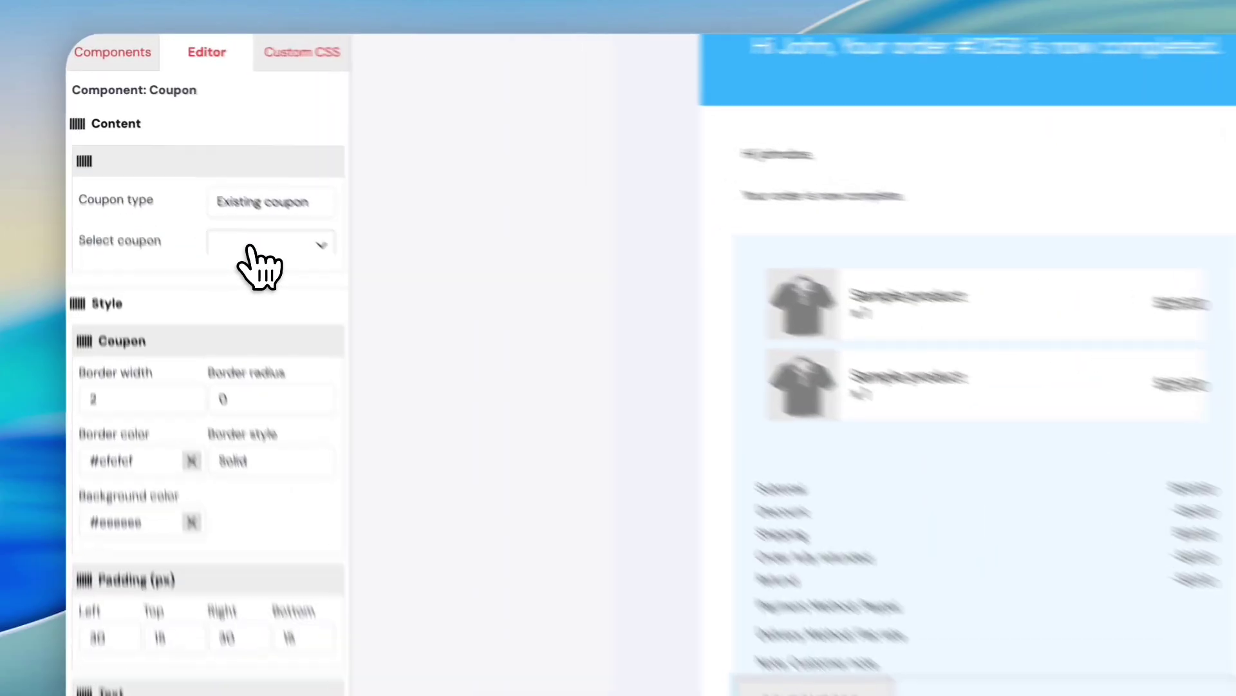
pyautogui.click(195, 183)
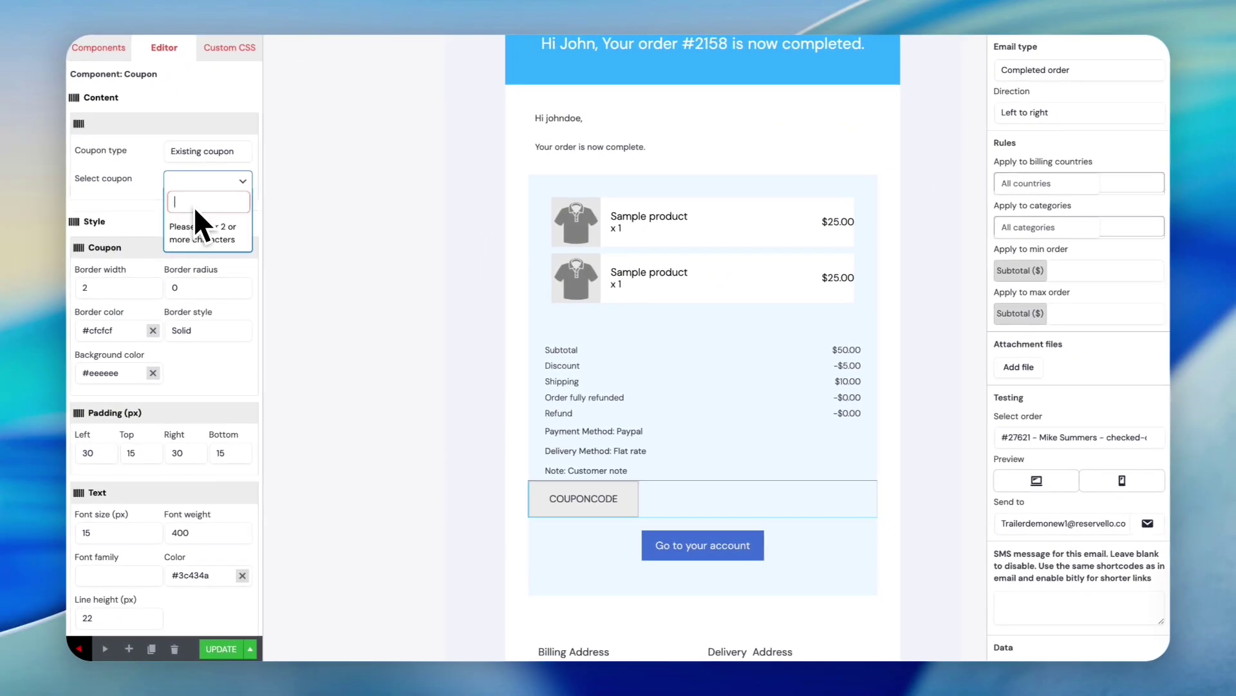
pyautogui.write('1')
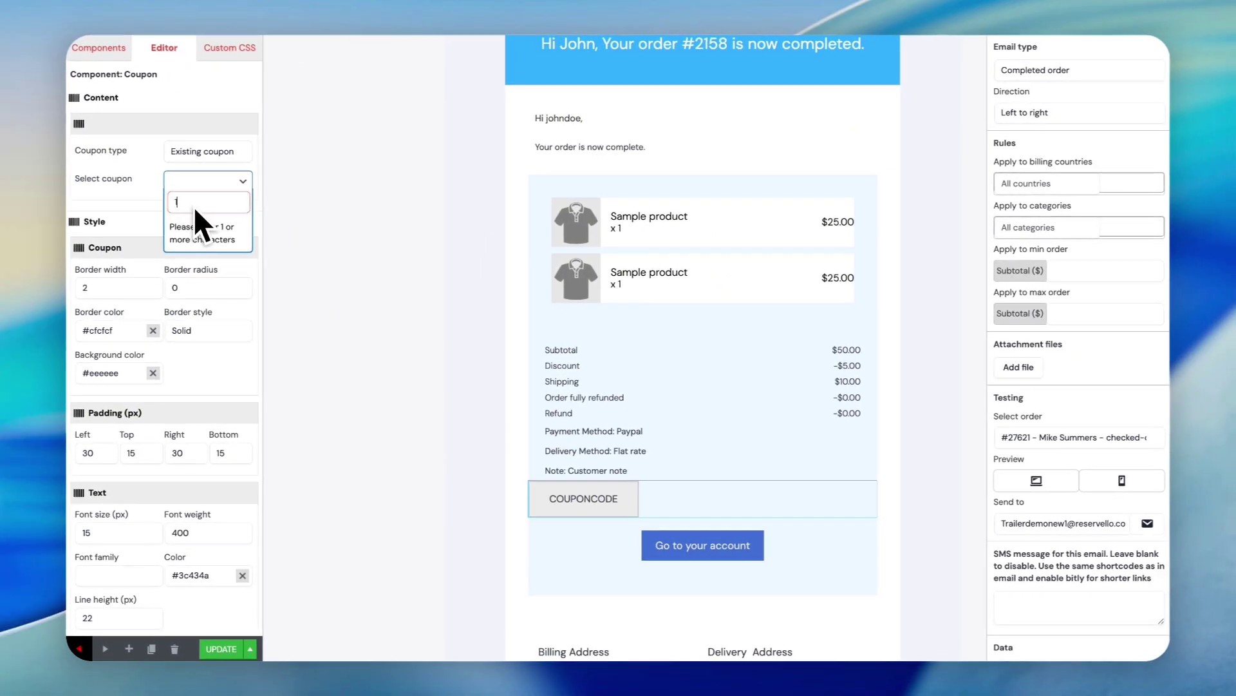
pyautogui.write('0')
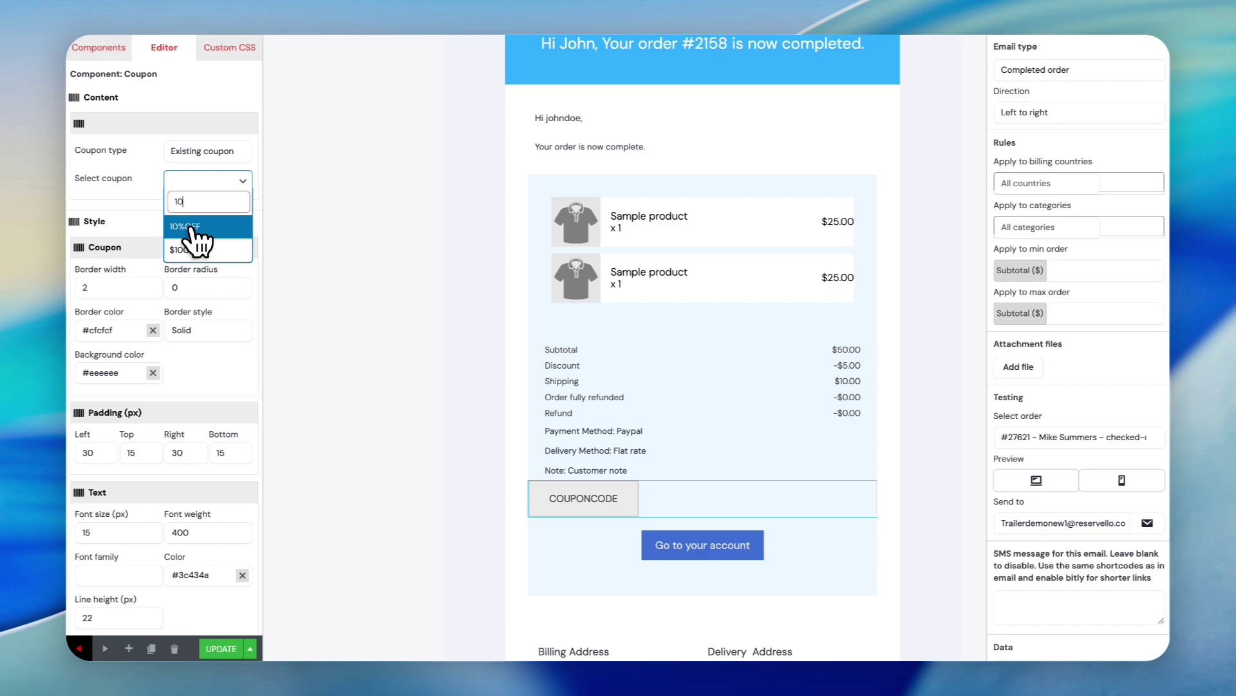
pyautogui.click(191, 226)
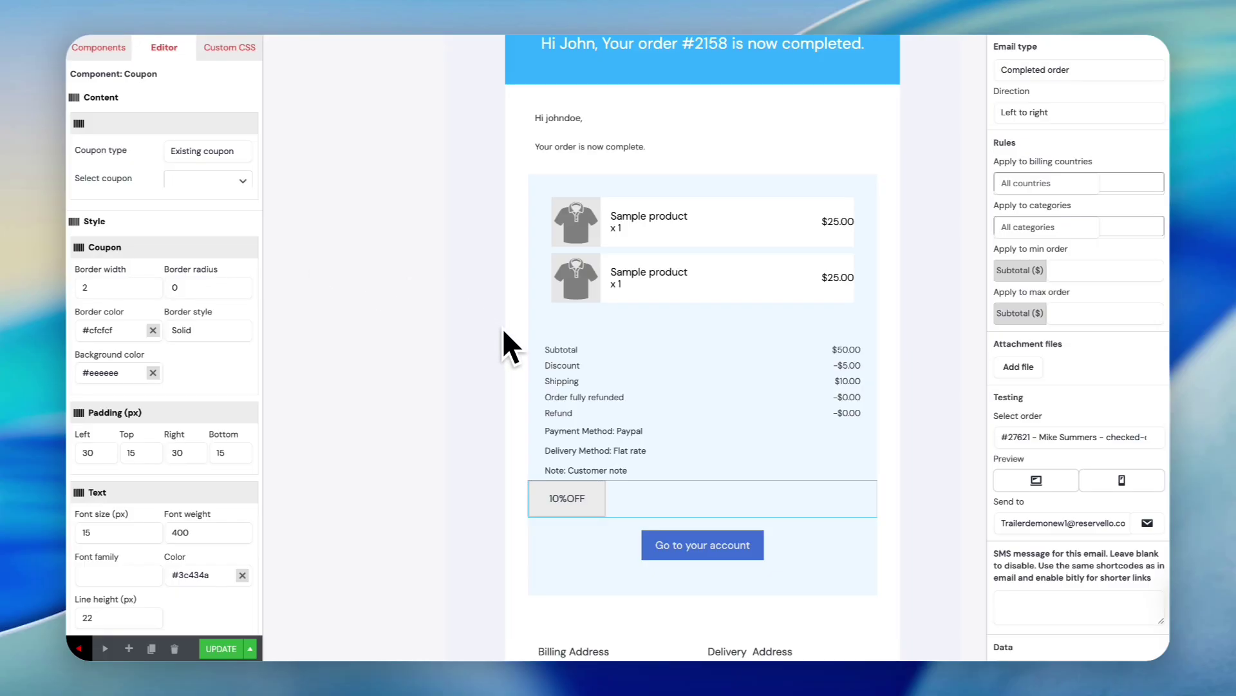
# Switch the coupon type to Generate coupon, and delete the Coupon component from the email
pyautogui.click(207, 152)
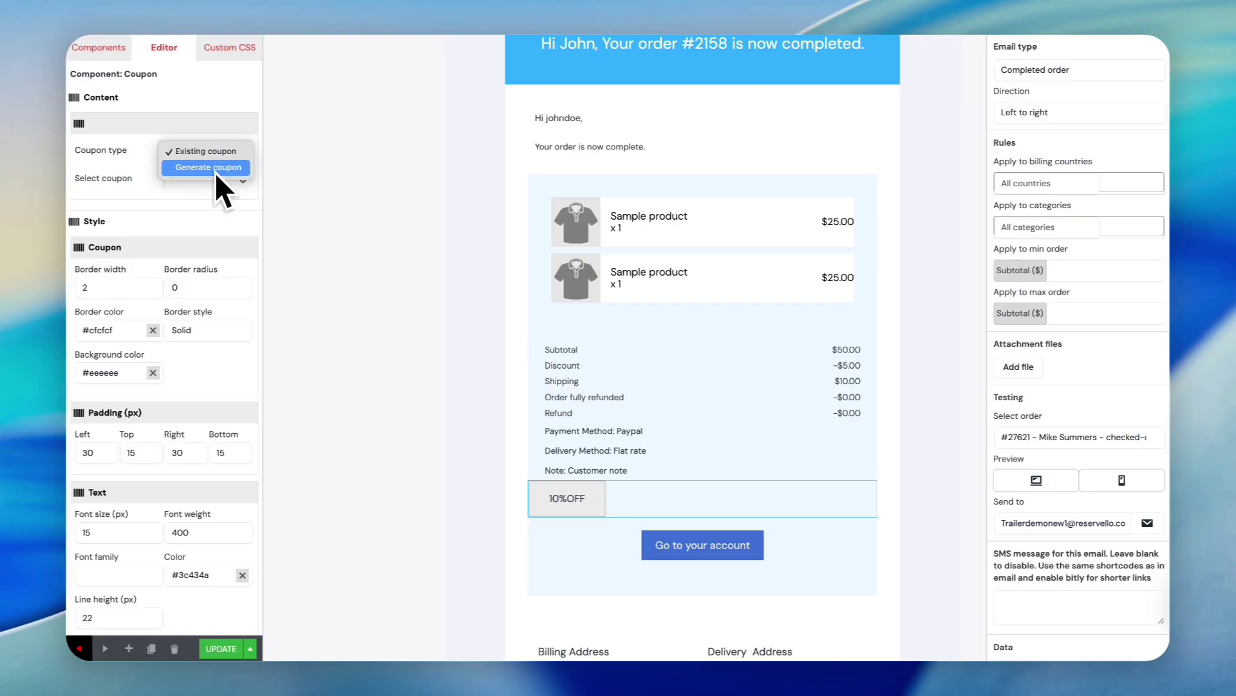
pyautogui.click(212, 168)
pyautogui.scroll(-2, 125, 566)
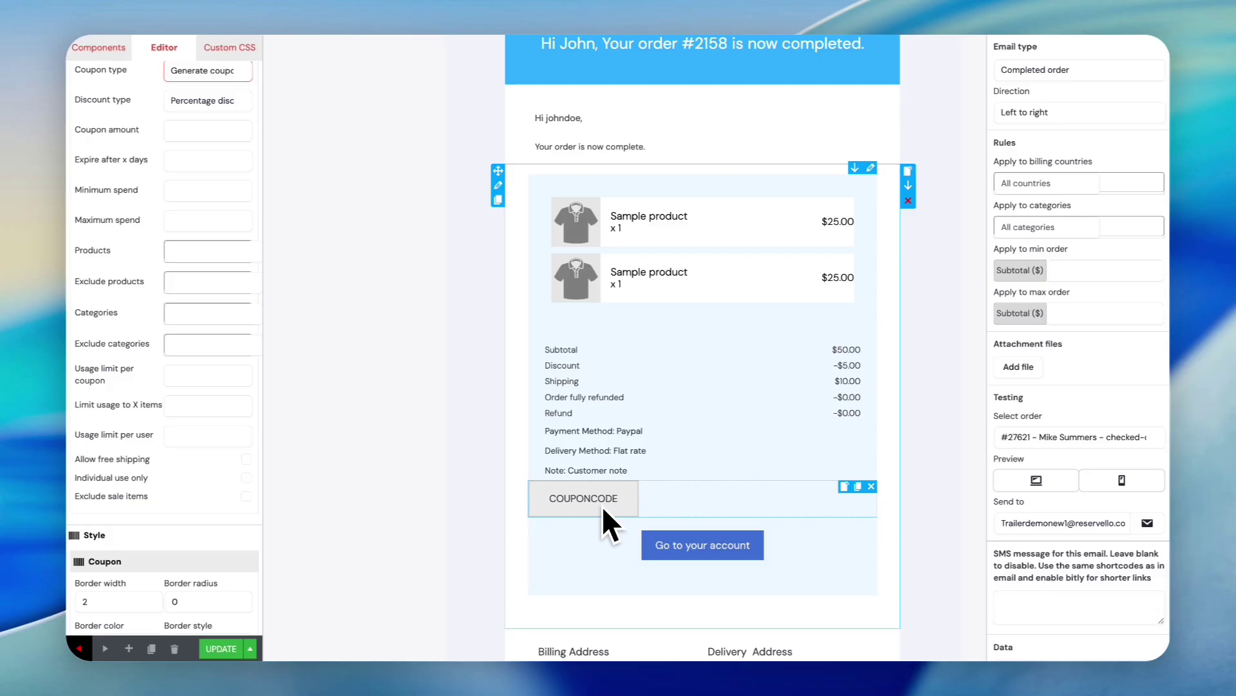
pyautogui.press('Delete')
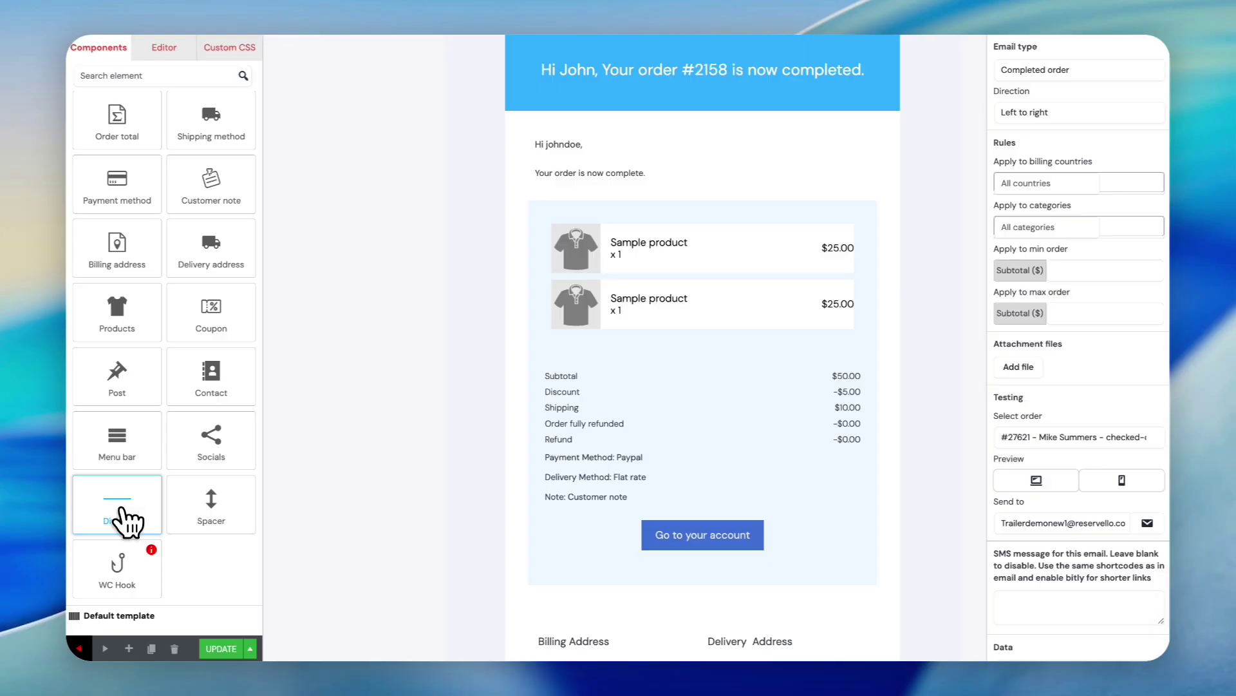
# Insert a divider between the order items and the subtotal, and set its border width to 5
pyautogui.moveTo(125, 515); pyautogui.dragTo(625, 362)
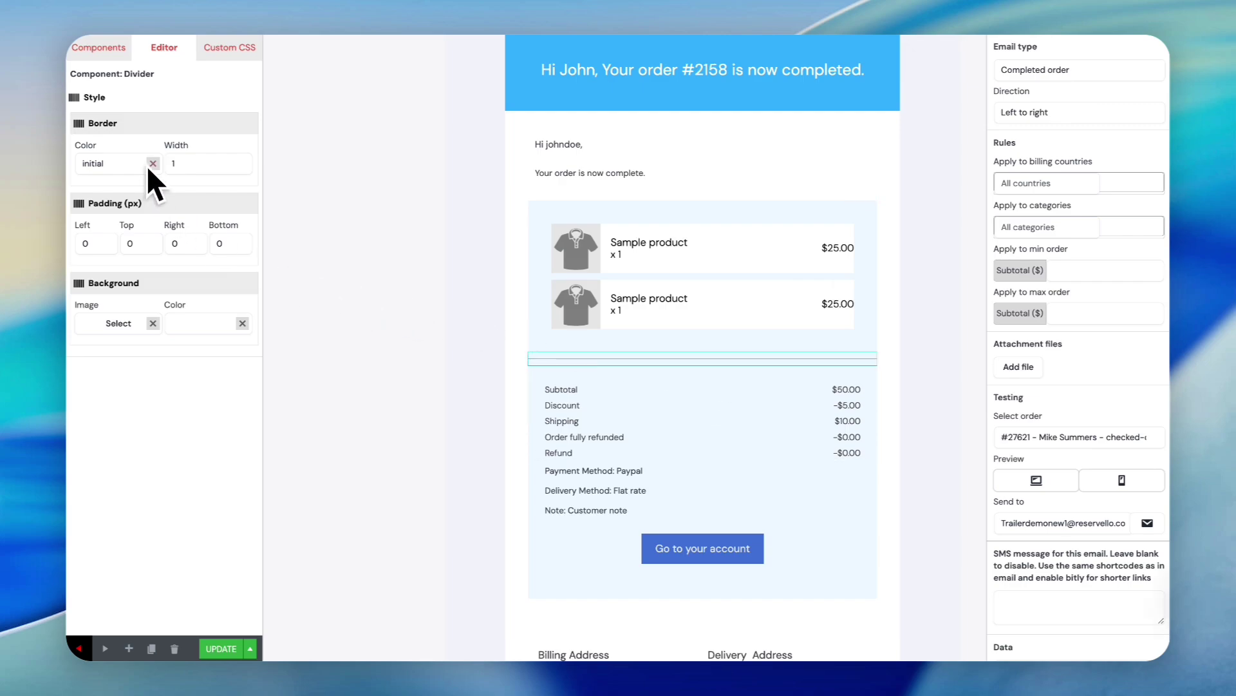
pyautogui.click(240, 161)
pyautogui.click(240, 161)
pyautogui.click(241, 161)
pyautogui.click(241, 161)
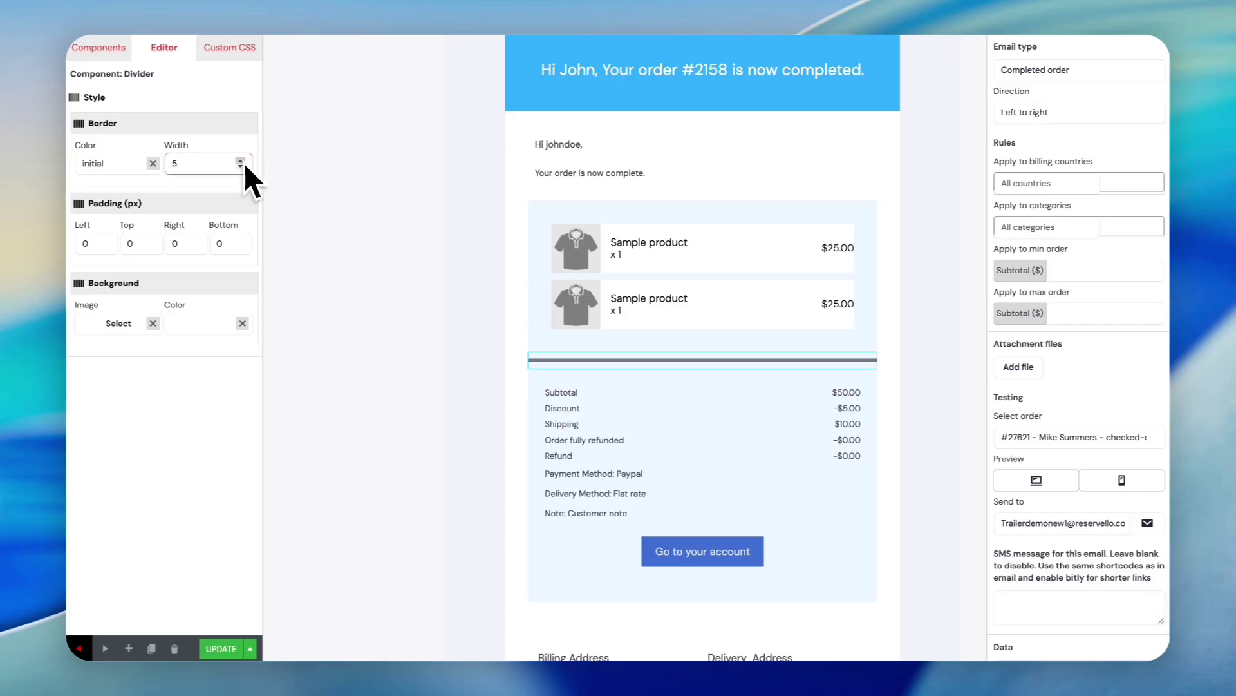
# Set the divider's border color to red, #ee3838
pyautogui.click(110, 163)
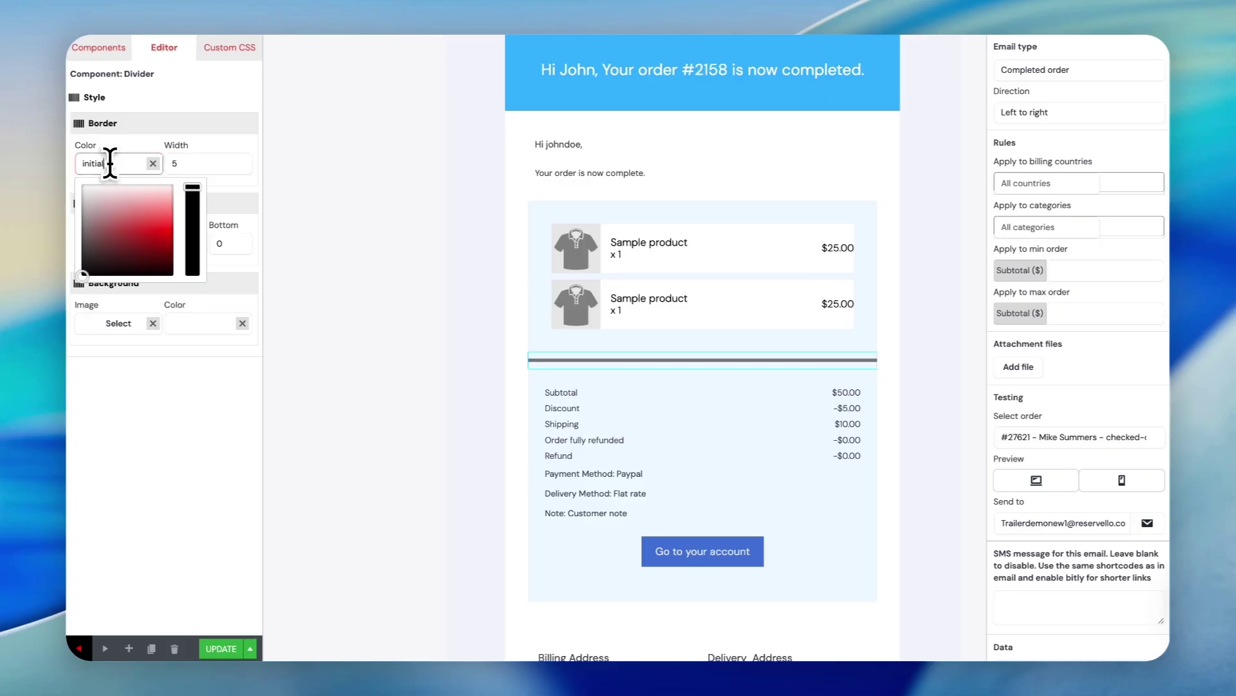
pyautogui.click(160, 224)
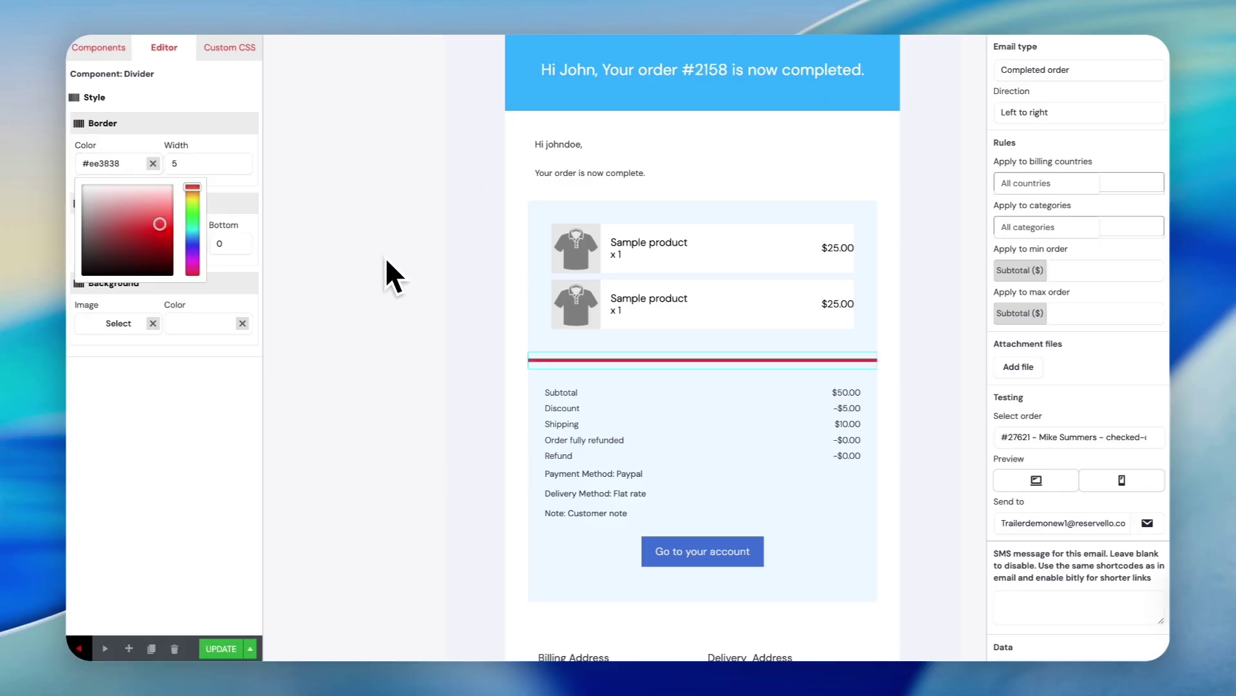
pyautogui.click(776, 211)
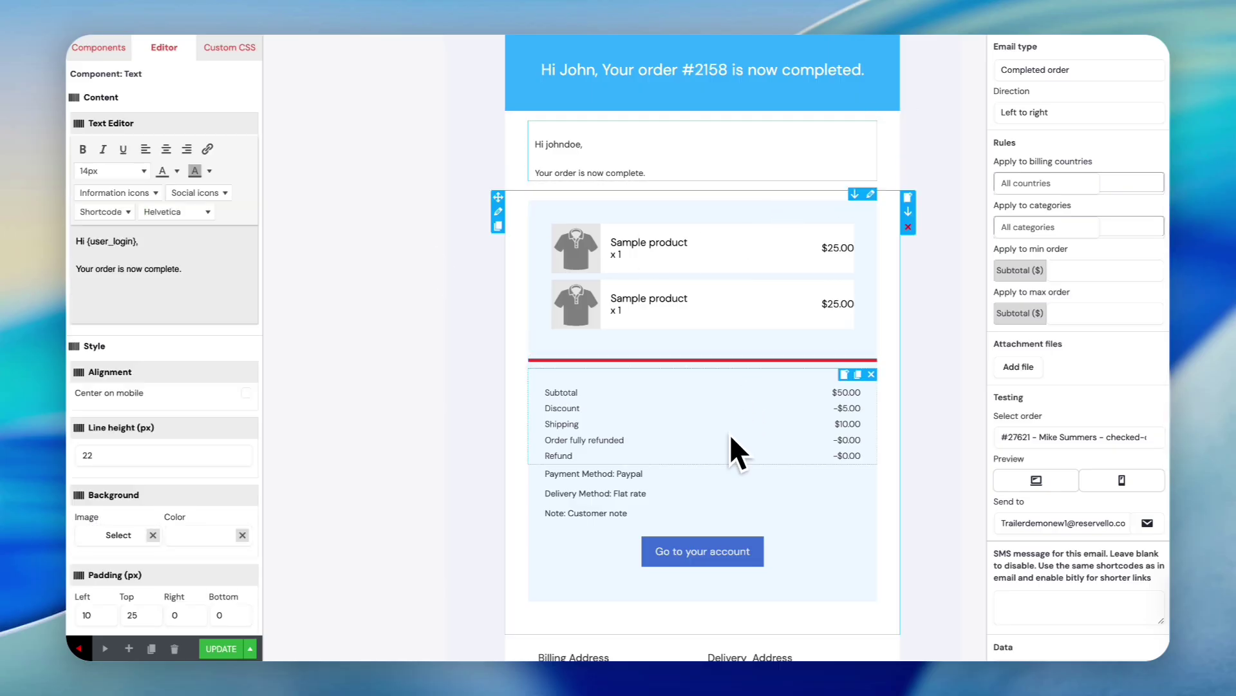
pyautogui.scroll(1, 930, 359)
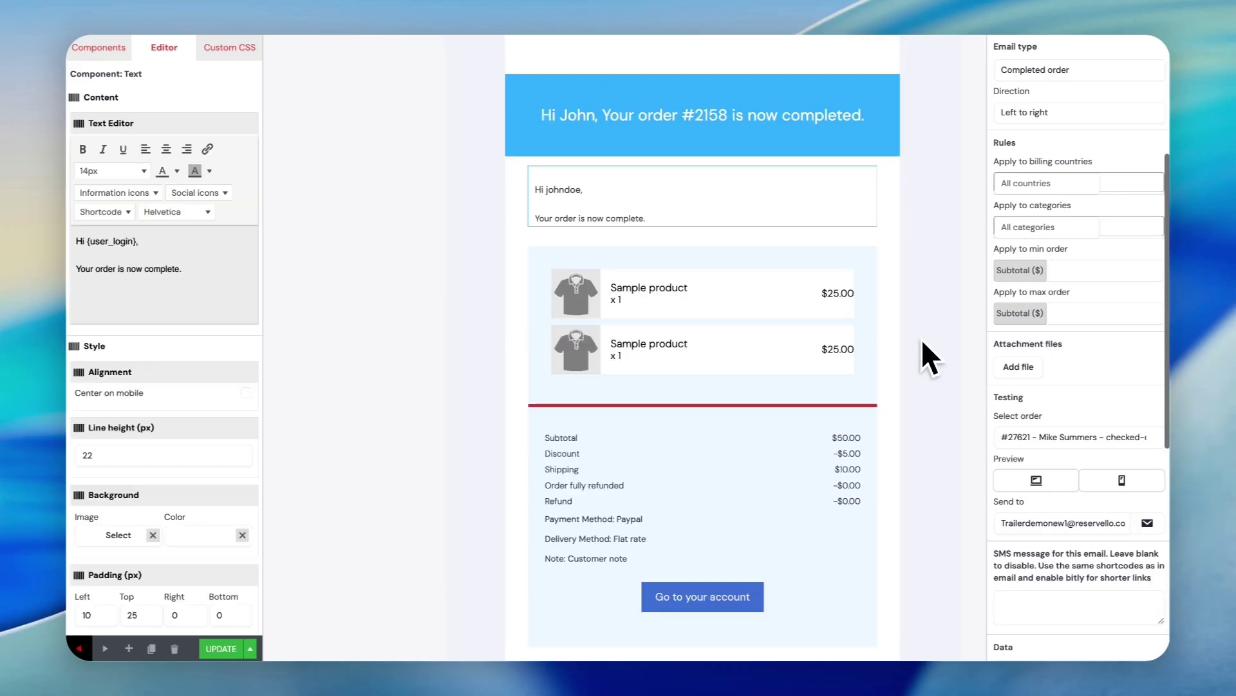
# Restrict the template's category rule to Camping, and remove that category from the rule again
pyautogui.scroll(4, 926, 354)
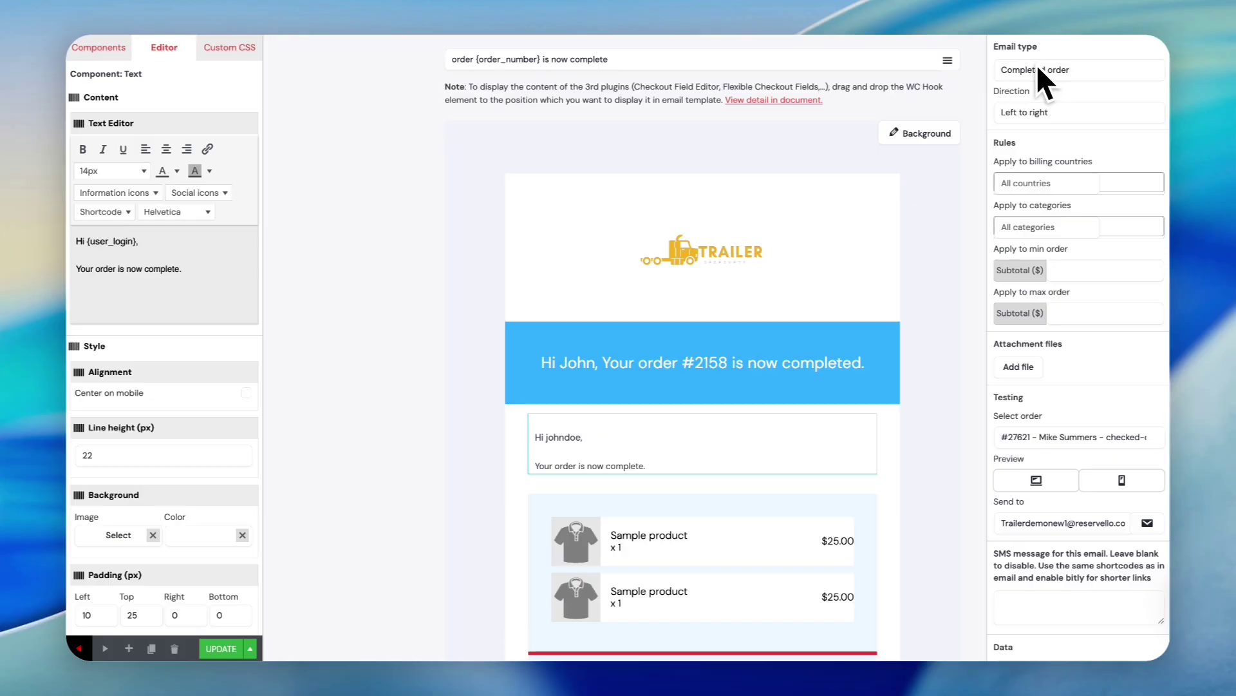
pyautogui.scroll(-1, 1069, 225)
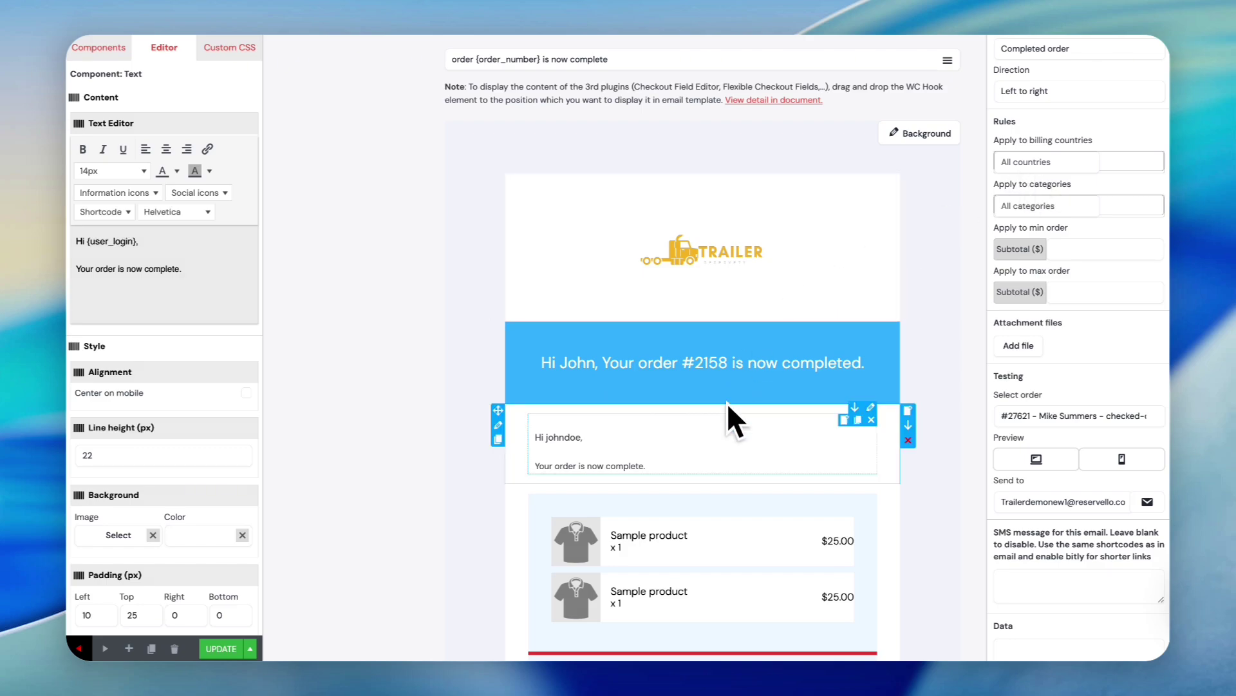
pyautogui.scroll(-4, 735, 419)
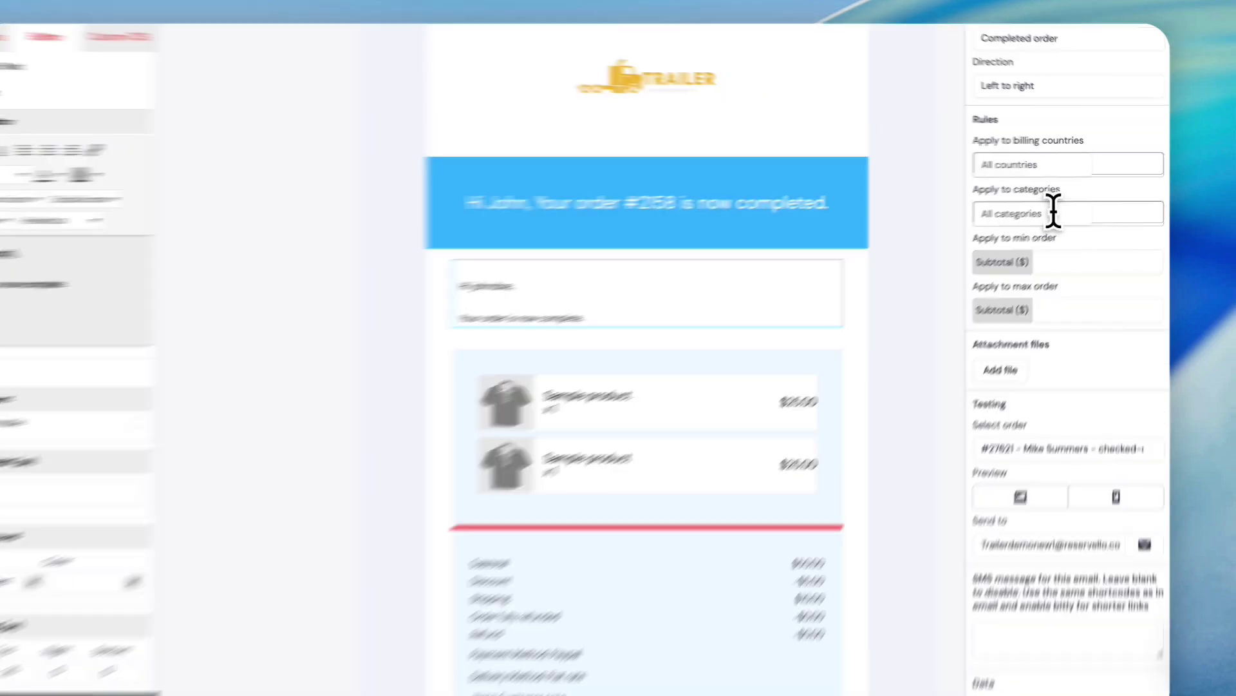
pyautogui.click(1054, 213)
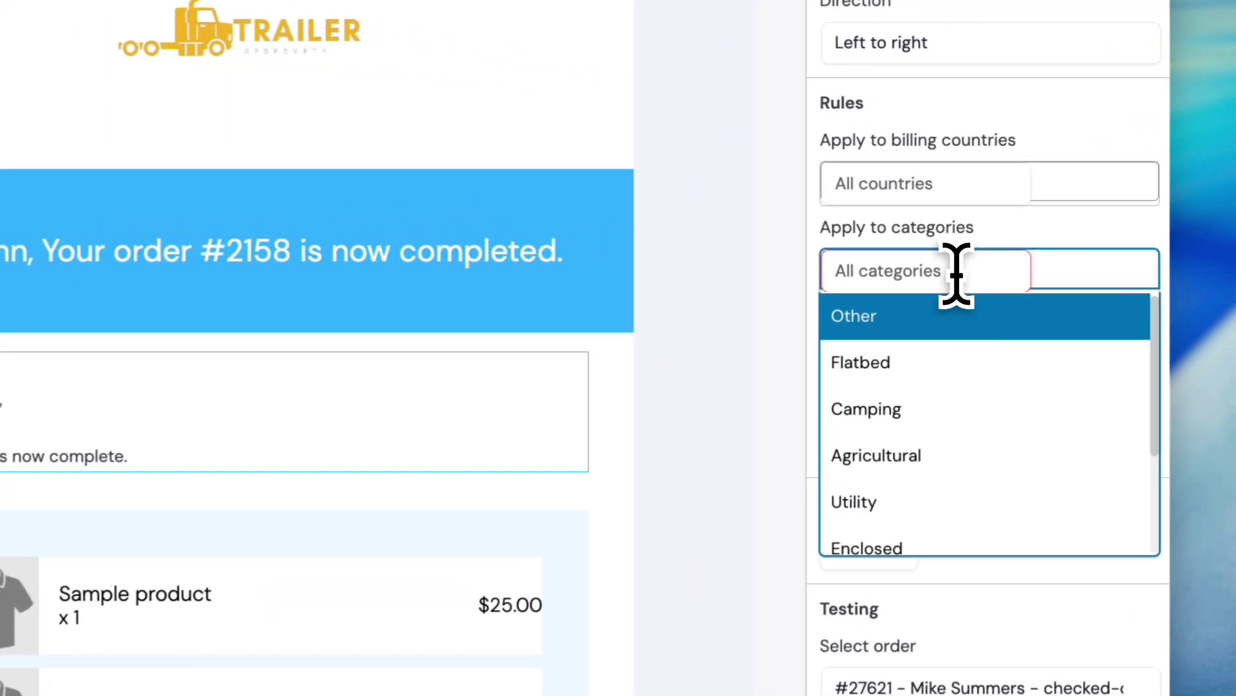
pyautogui.click(1103, 277)
pyautogui.click(932, 272)
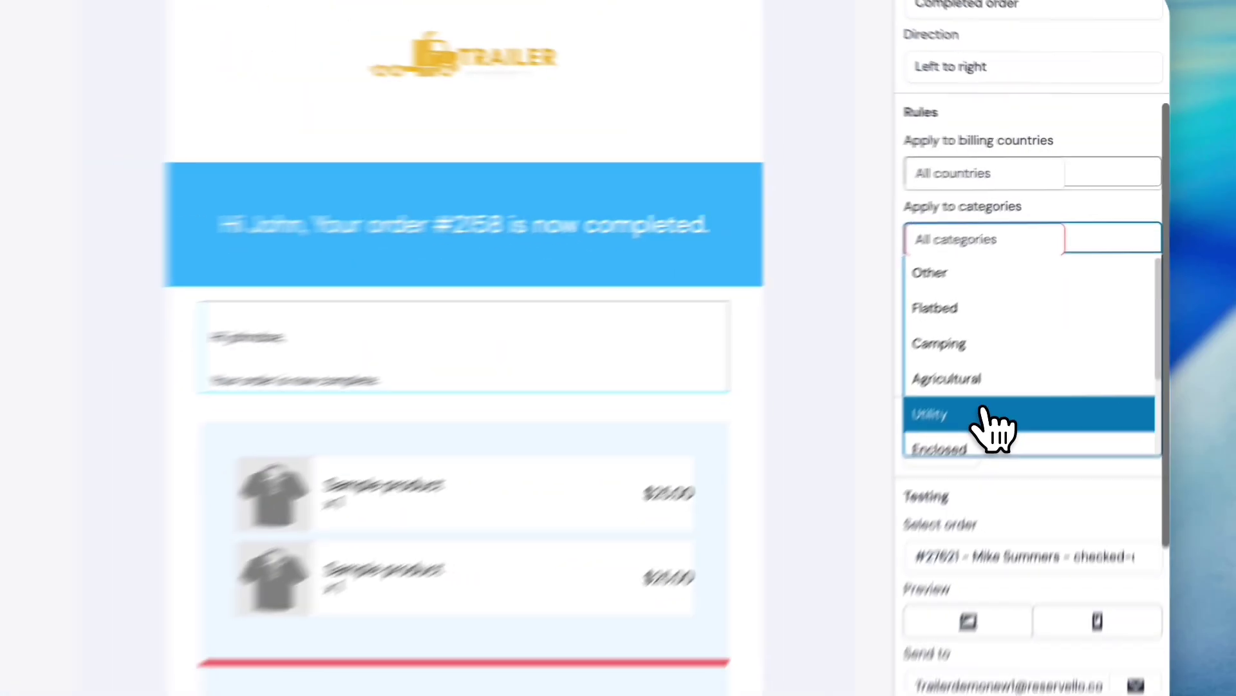
pyautogui.scroll(-3, 921, 451)
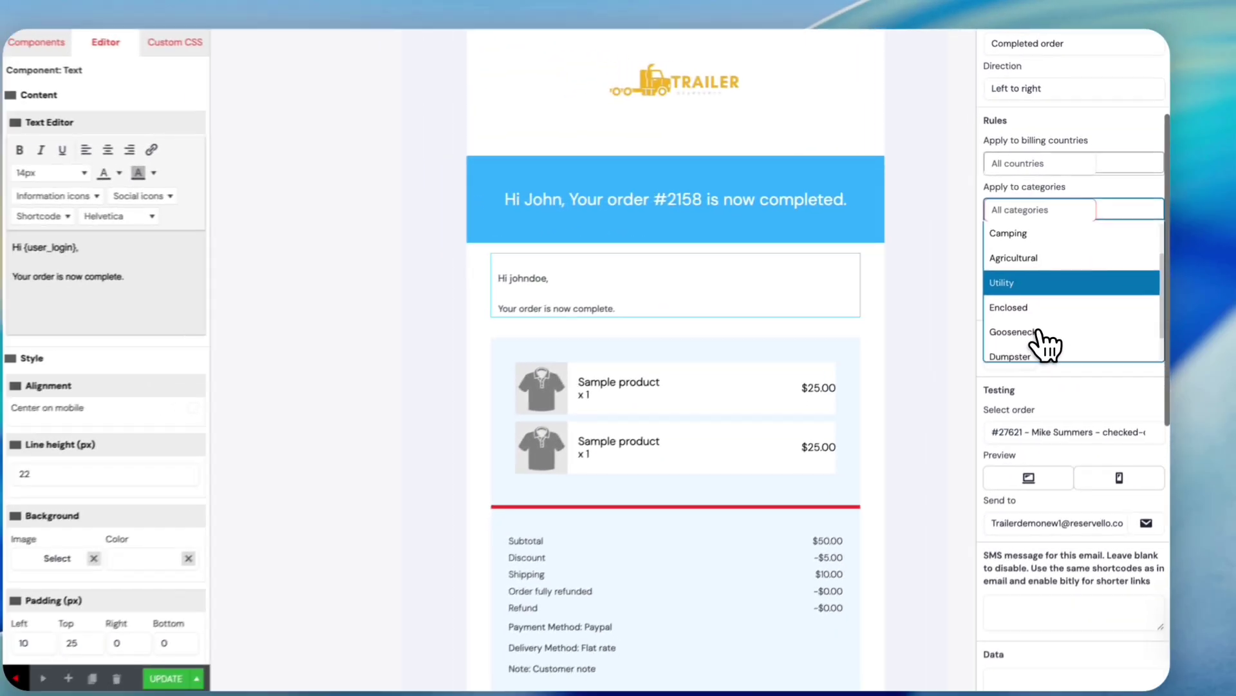
pyautogui.scroll(2, 1053, 331)
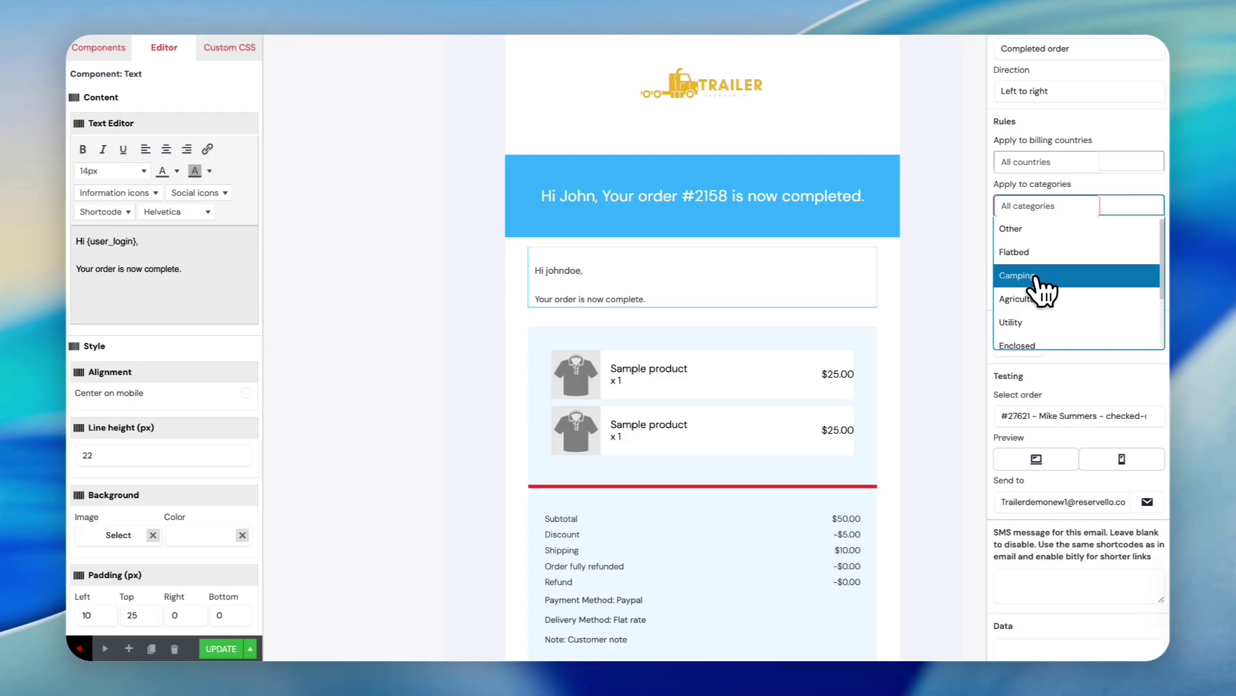
pyautogui.click(1034, 277)
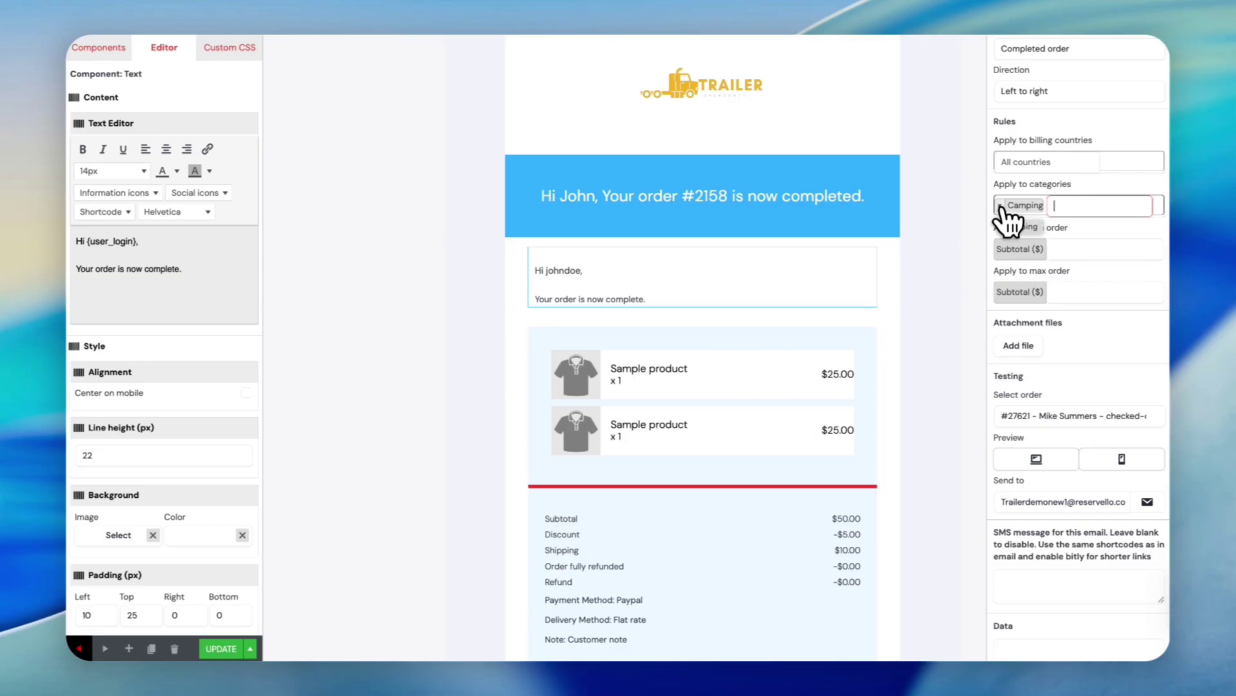
pyautogui.click(1000, 207)
pyautogui.click(951, 227)
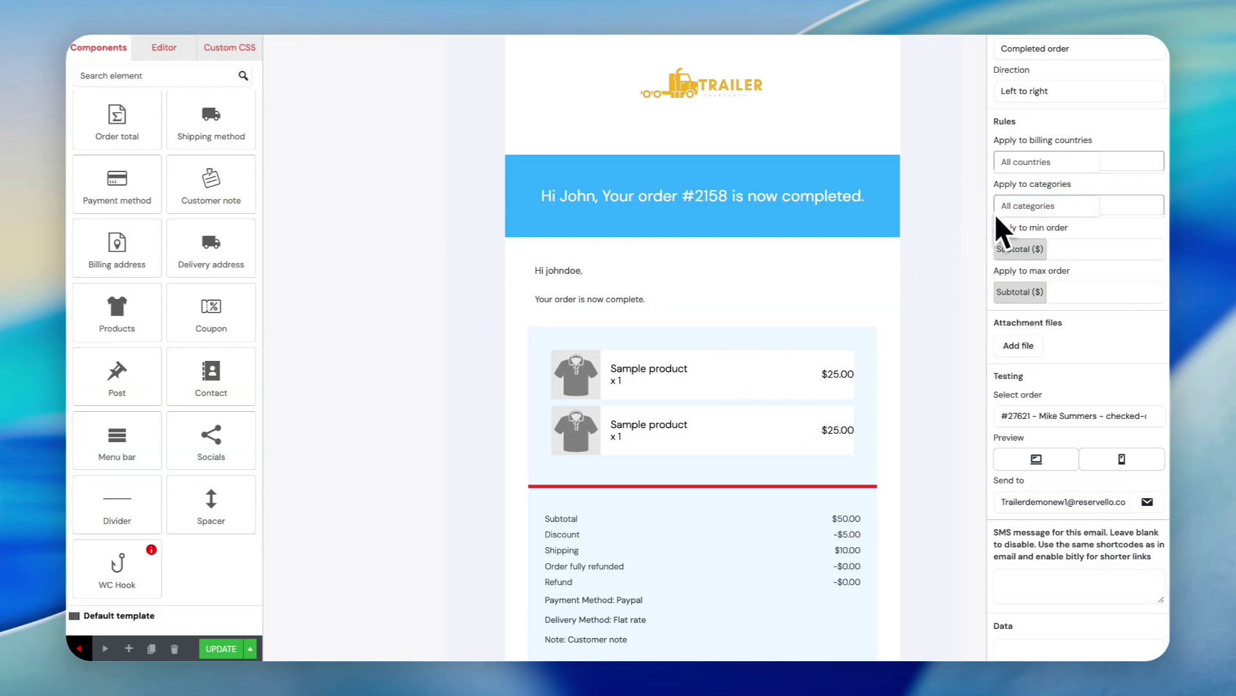
# Open the media library for attachment files and close it without choosing a file
pyautogui.scroll(-3, 853, 450)
pyautogui.scroll(-1, 1082, 371)
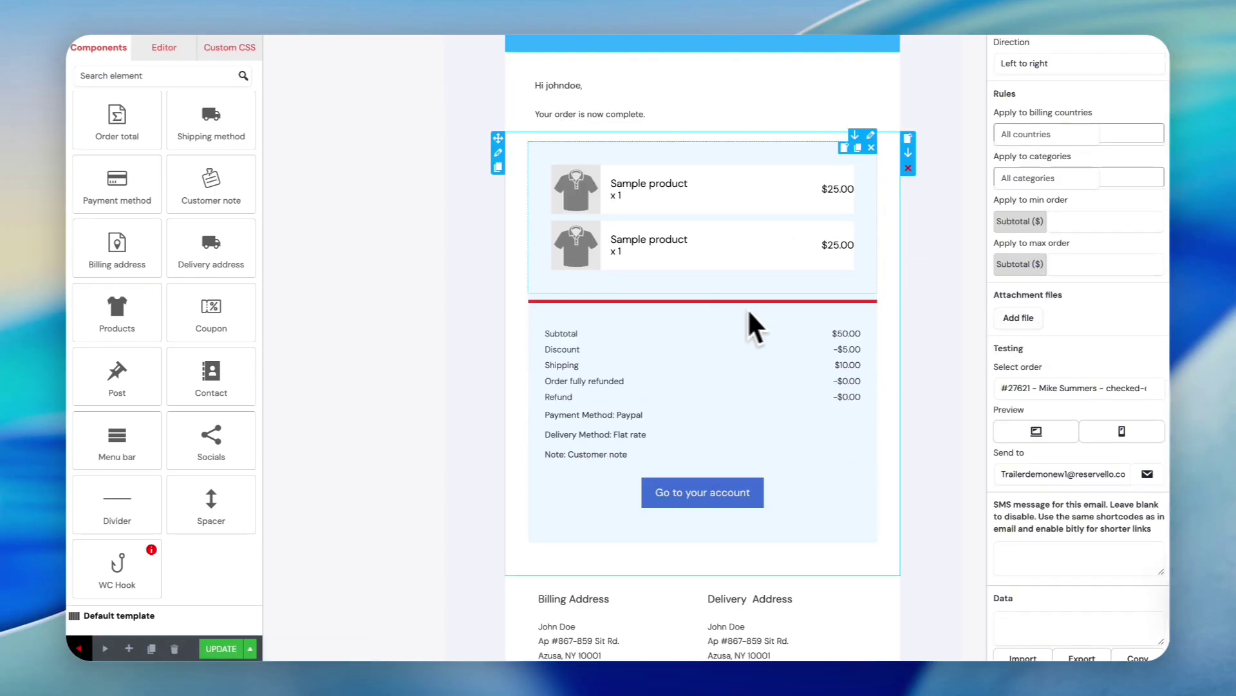
pyautogui.click(1024, 325)
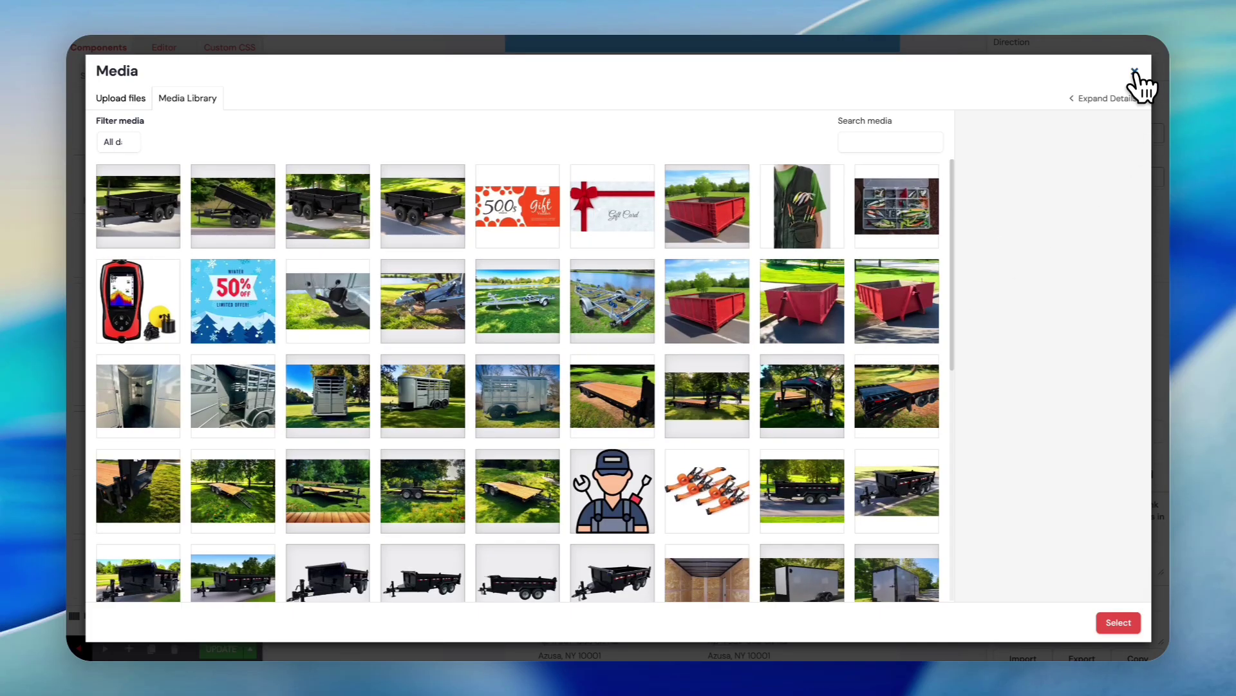
pyautogui.click(1135, 72)
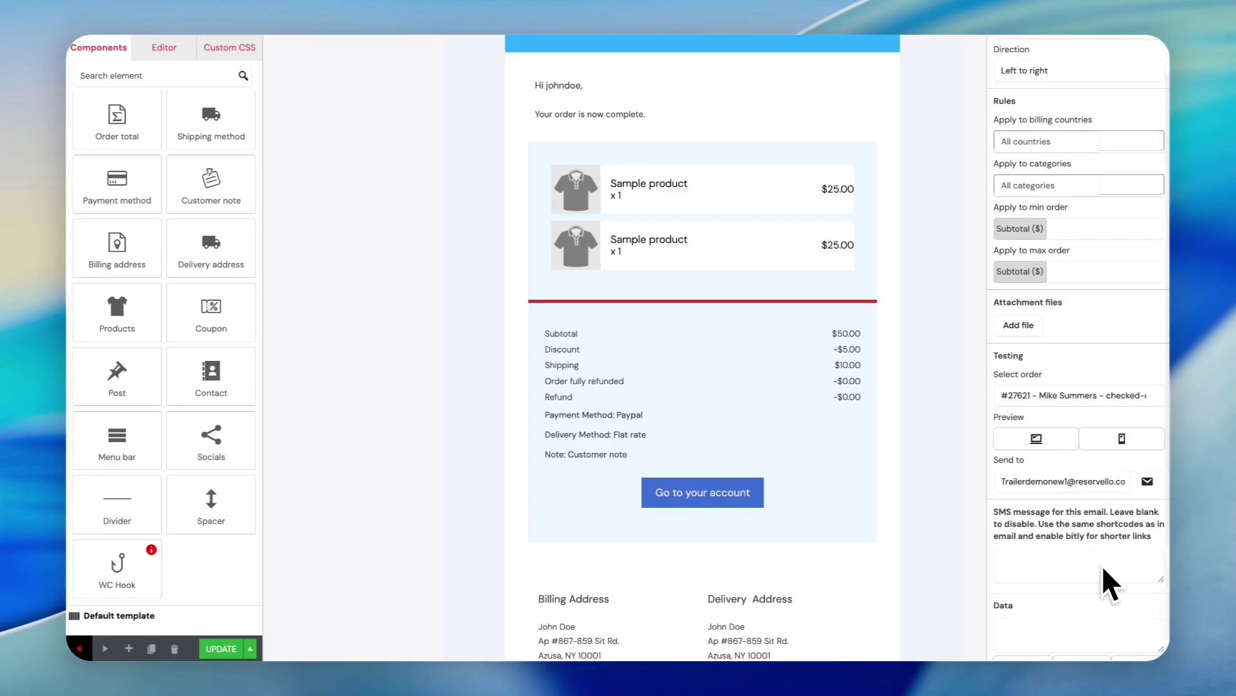
# Review the email from banner to footer and save the updated Completed order template
pyautogui.scroll(-1, 1088, 547)
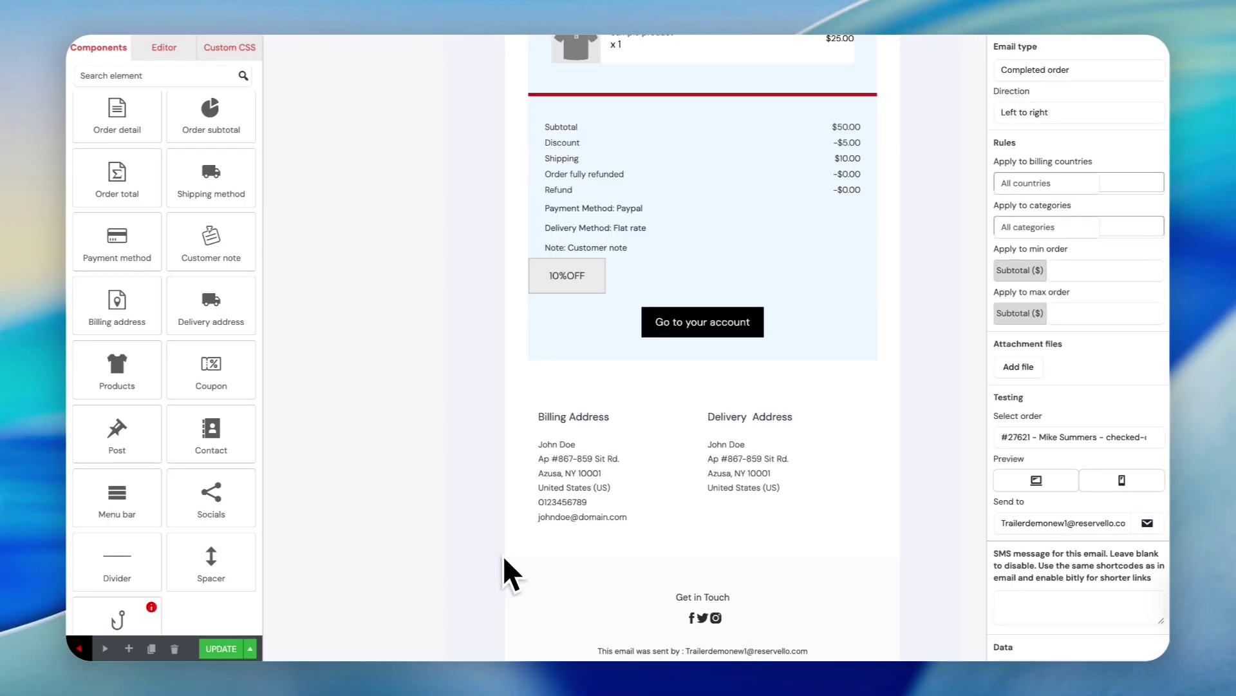
pyautogui.scroll(4, 504, 554)
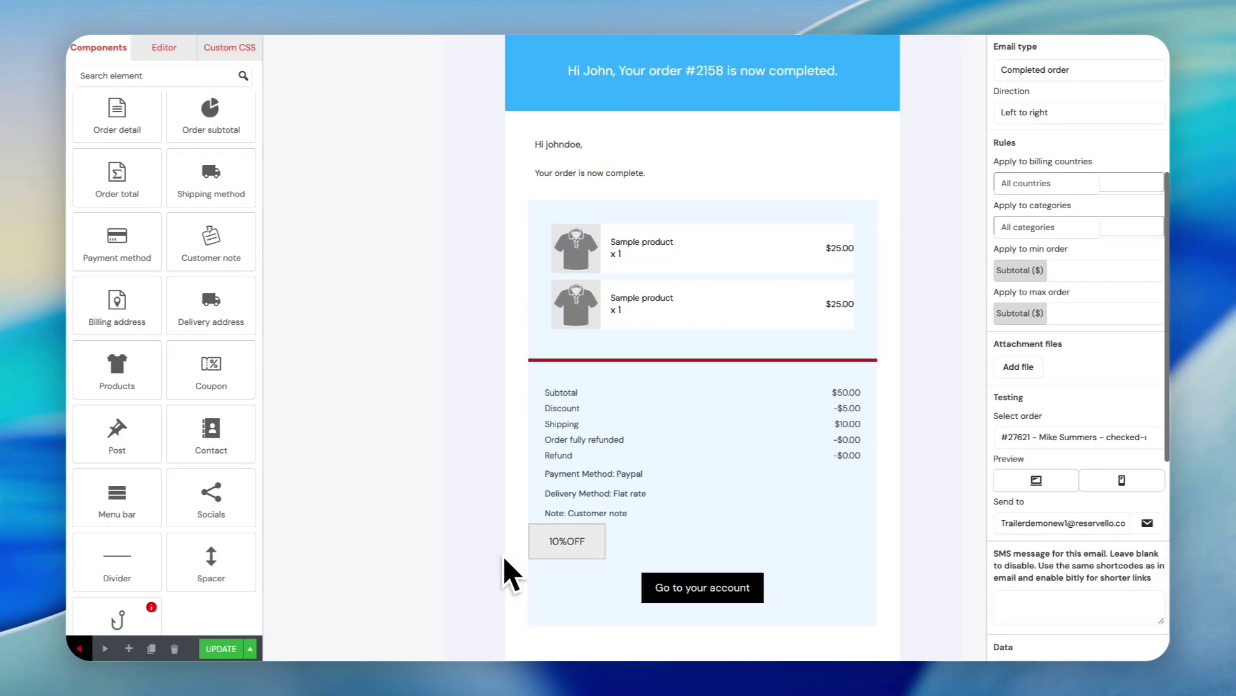
pyautogui.scroll(-6, 503, 555)
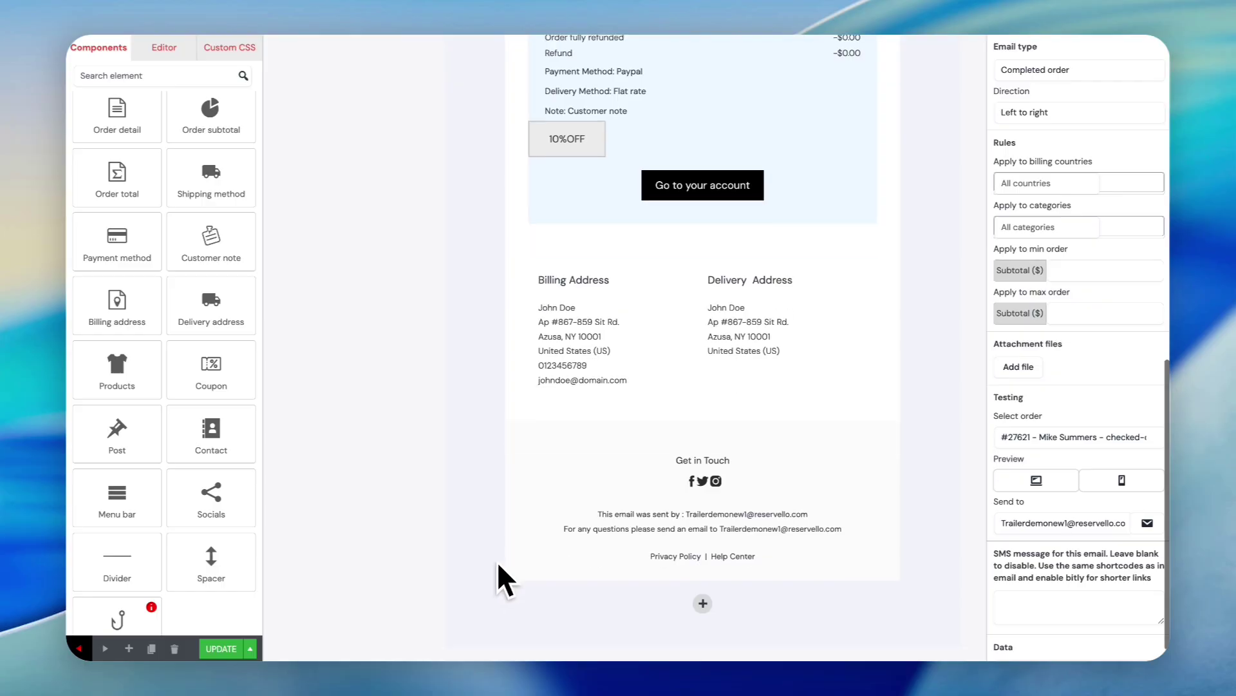
pyautogui.click(234, 649)
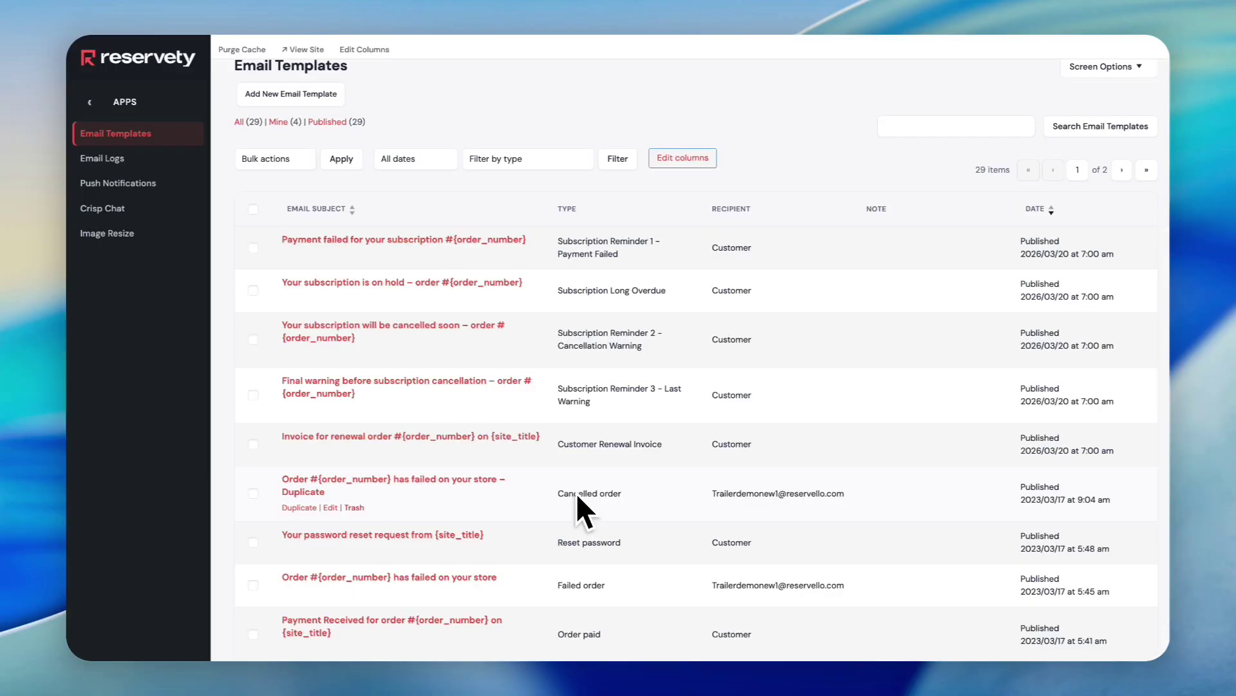
# Look through the email template list and choose New order as its type filter
pyautogui.scroll(-5, 582, 508)
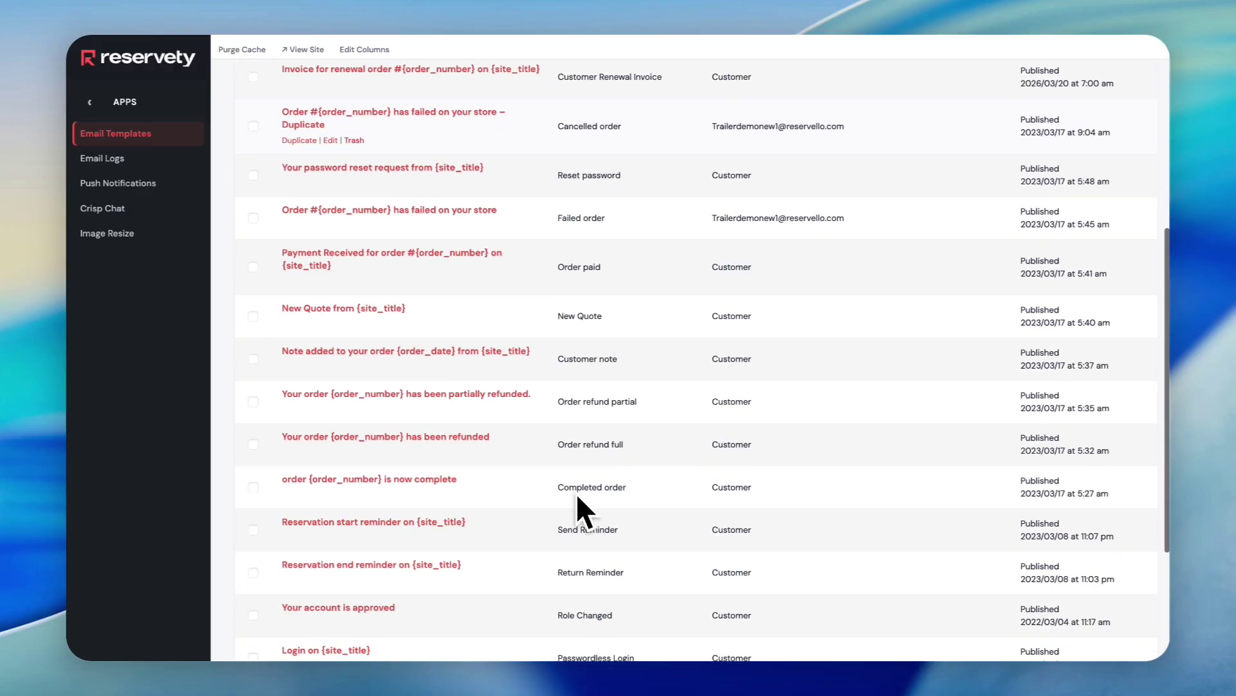
pyautogui.scroll(-5, 577, 505)
pyautogui.scroll(10, 579, 428)
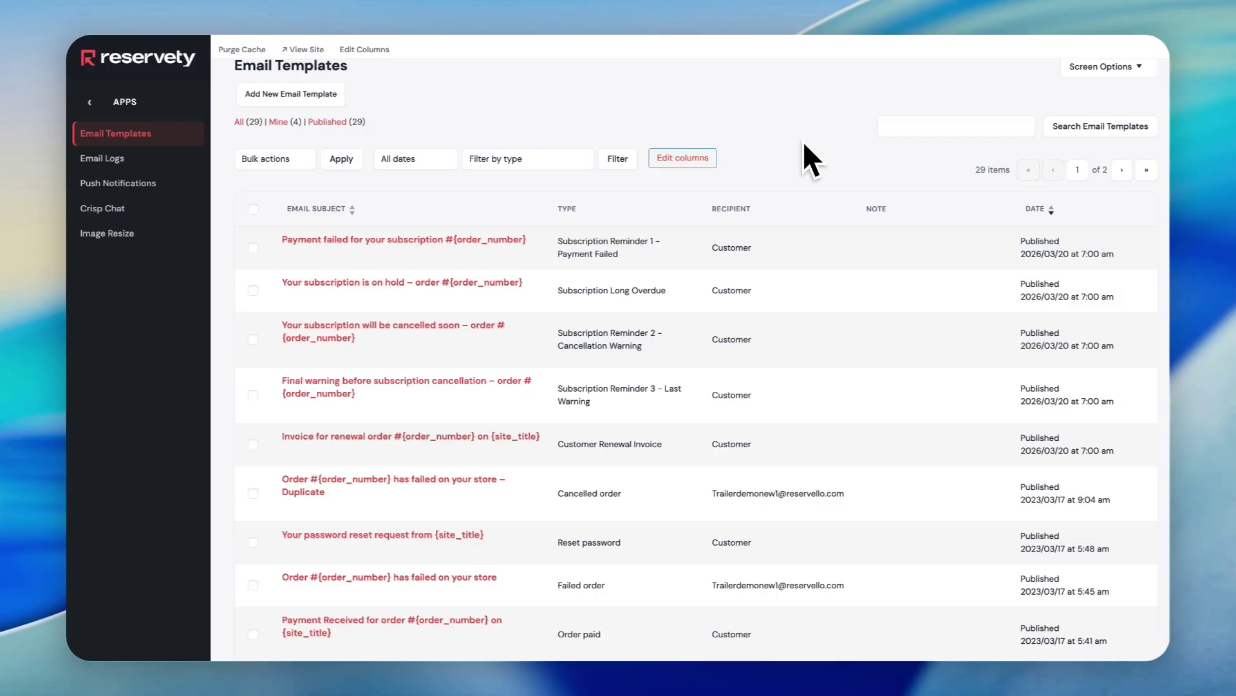
pyautogui.click(528, 164)
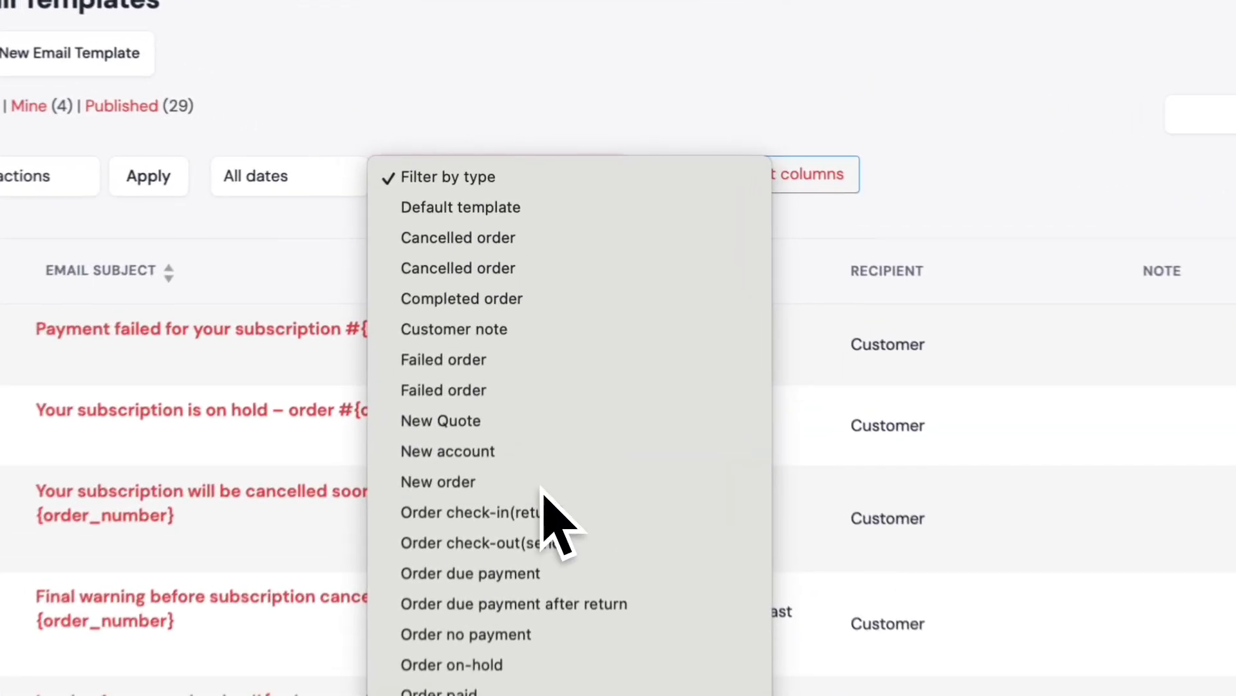
pyautogui.click(548, 321)
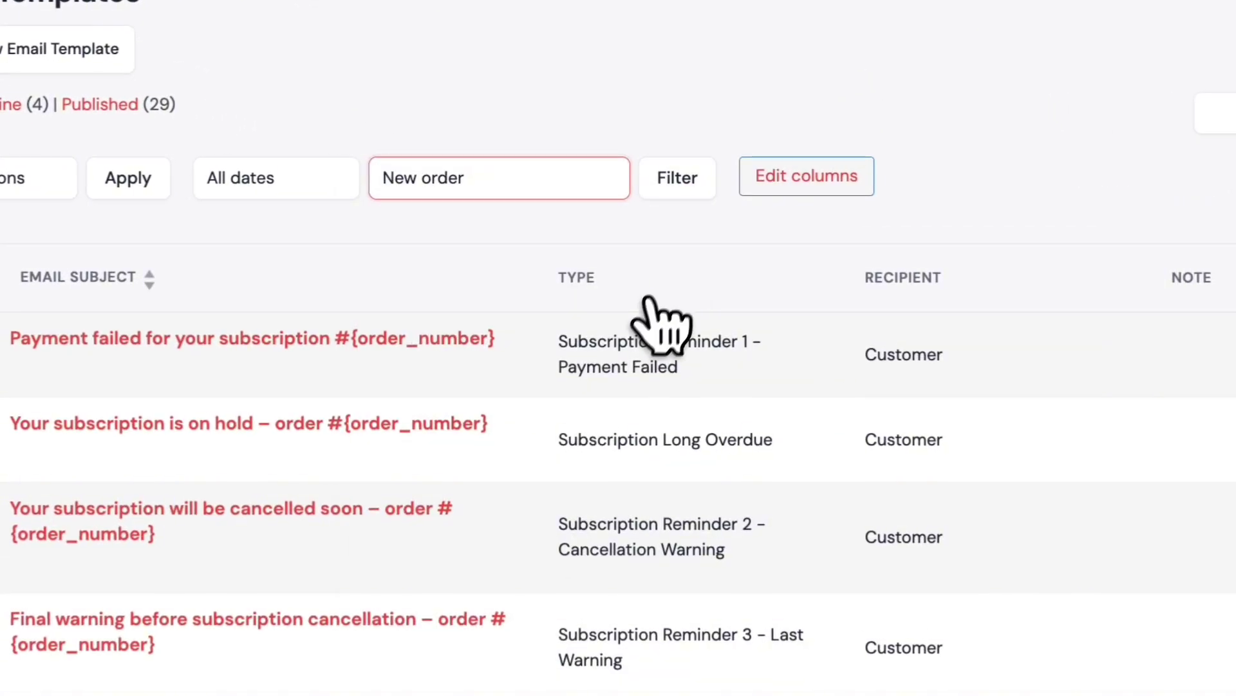
# Filter the email template list by the Failed order type, and return to the full list
pyautogui.click(630, 274)
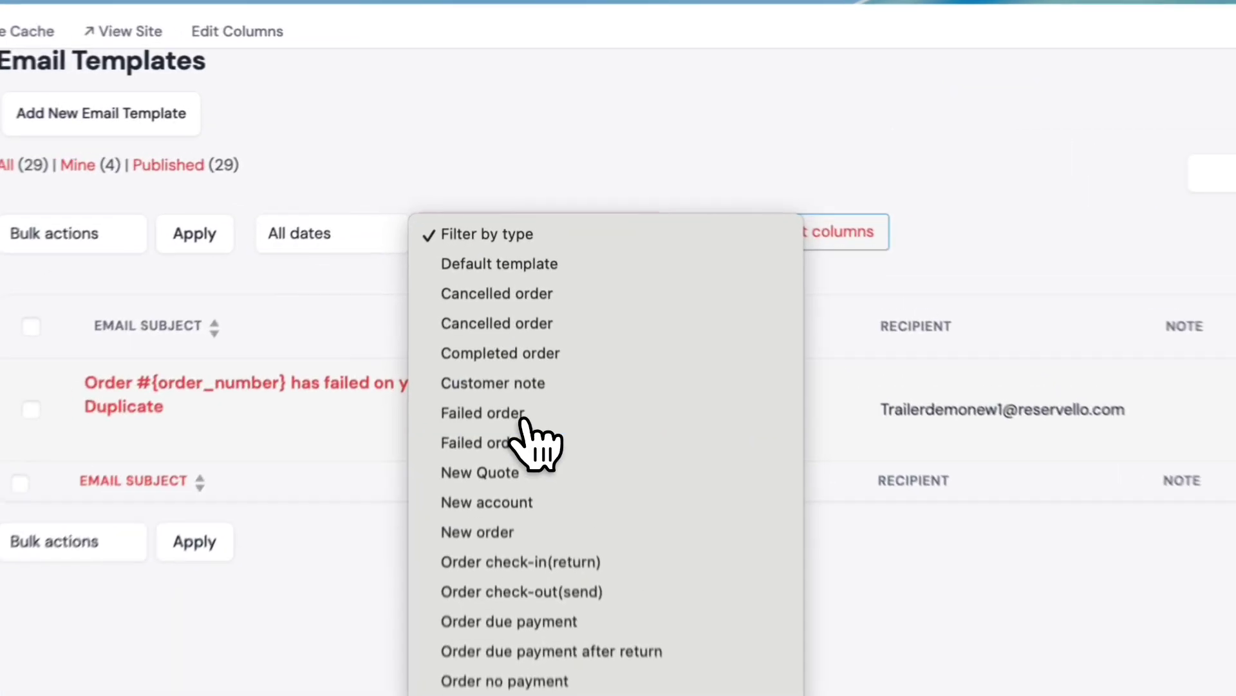
pyautogui.click(520, 258)
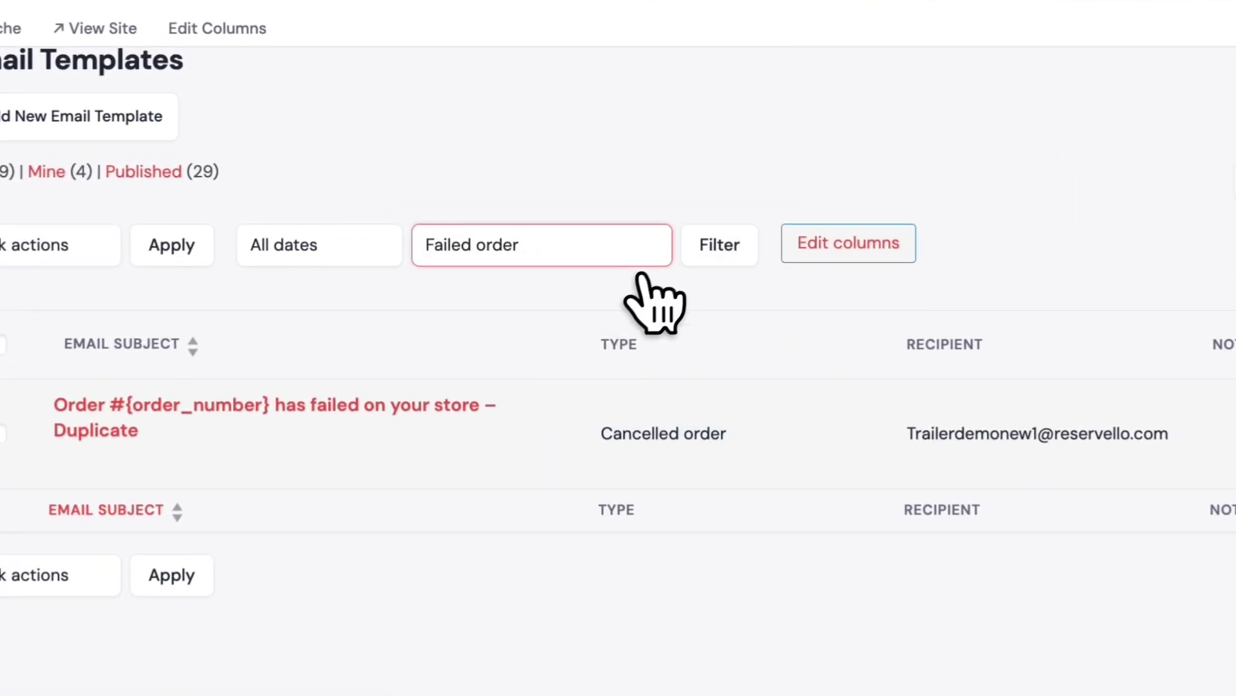
pyautogui.click(616, 162)
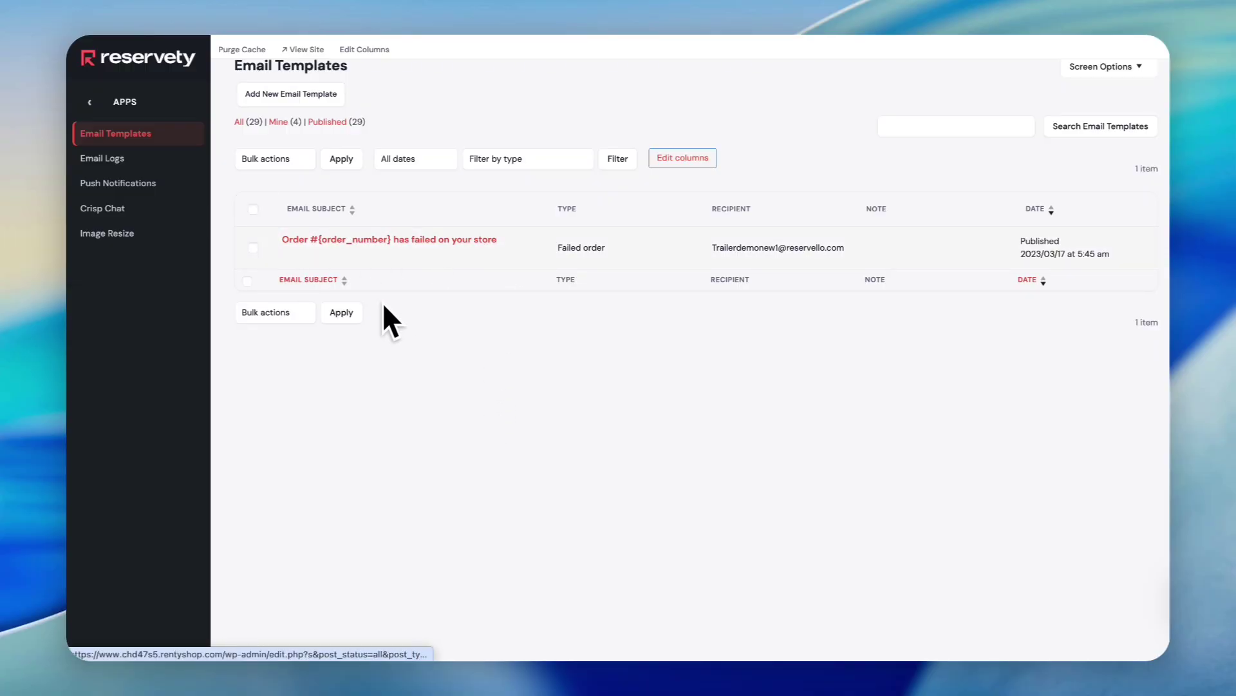
pyautogui.click(336, 260)
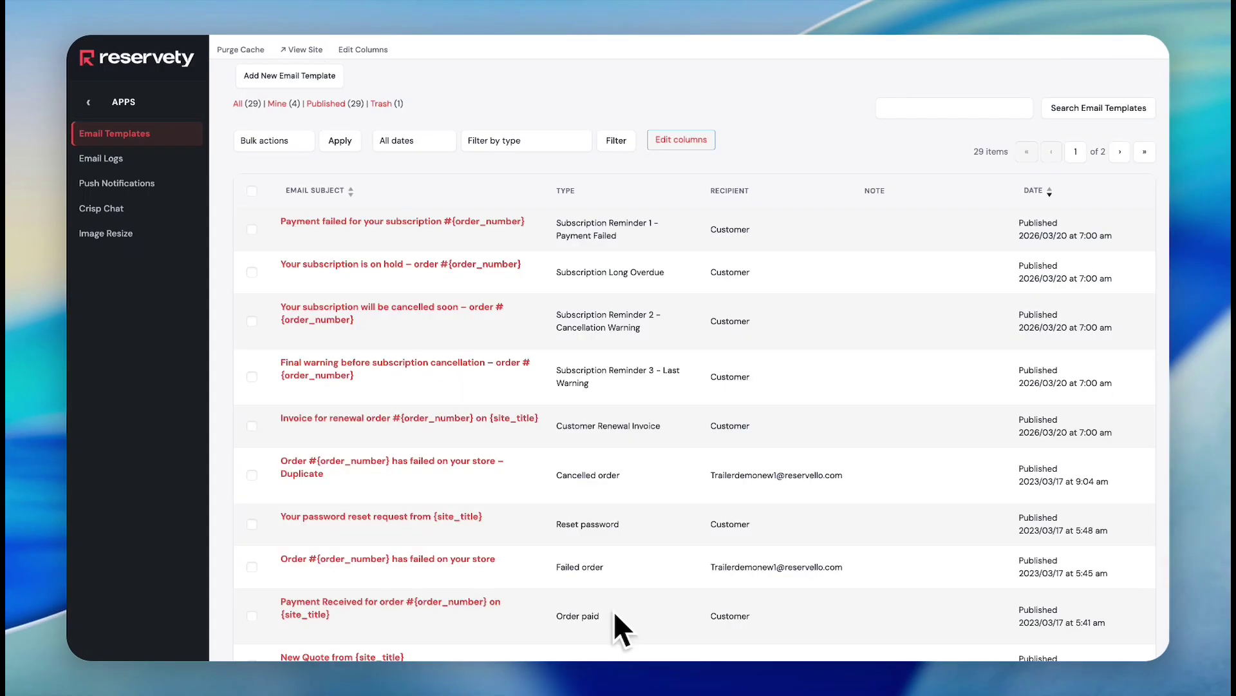
# Search the email templates for payment reminder
pyautogui.click(906, 108)
pyautogui.write('payment reminder')
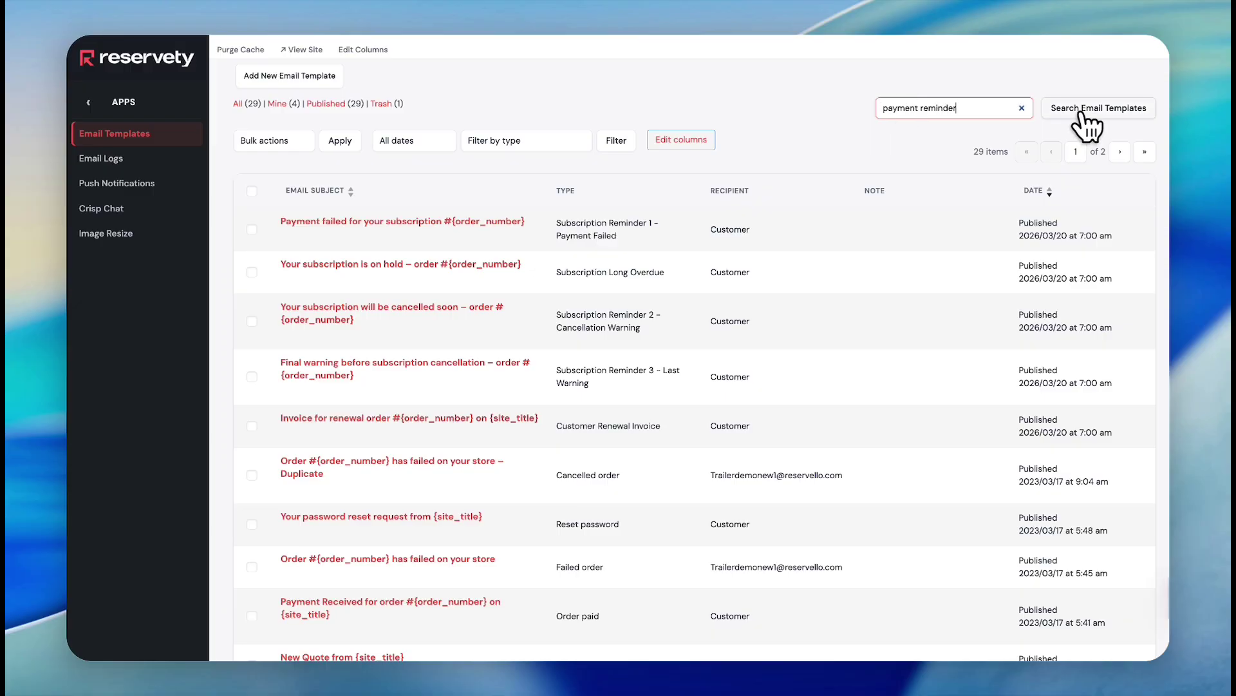
pyautogui.click(1087, 115)
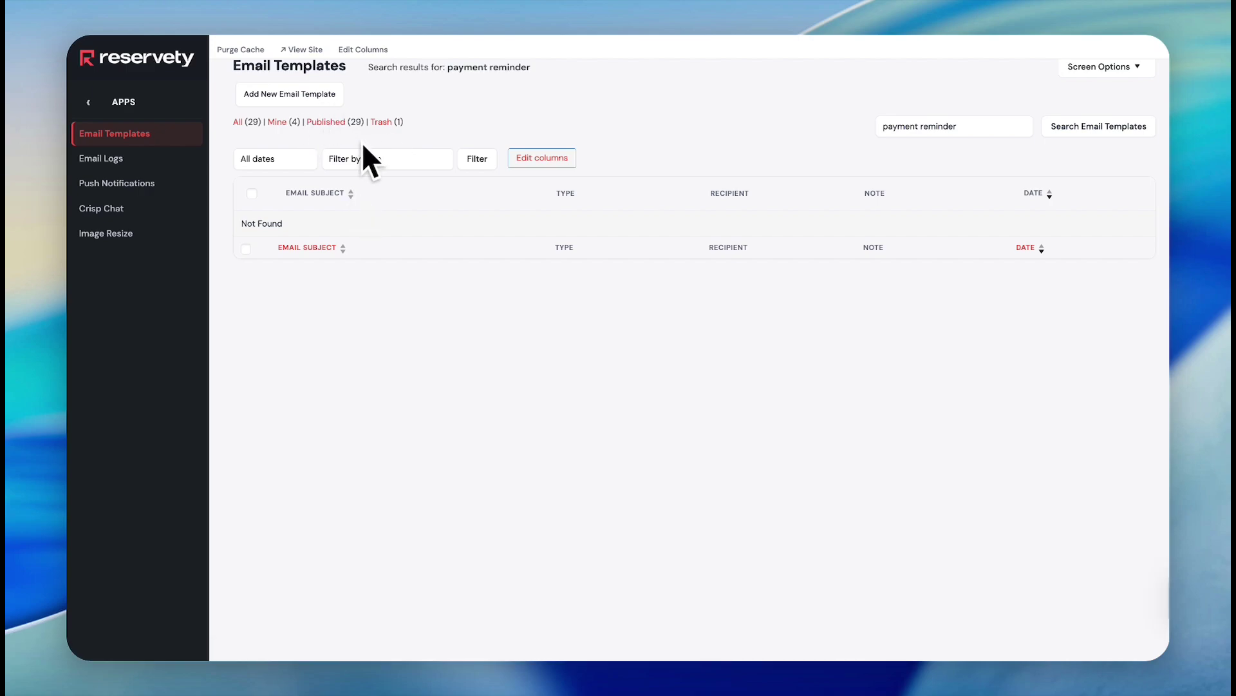
# Create a new email template with the subject Please pay for the order #{order_number} on {site_title}
pyautogui.click(297, 103)
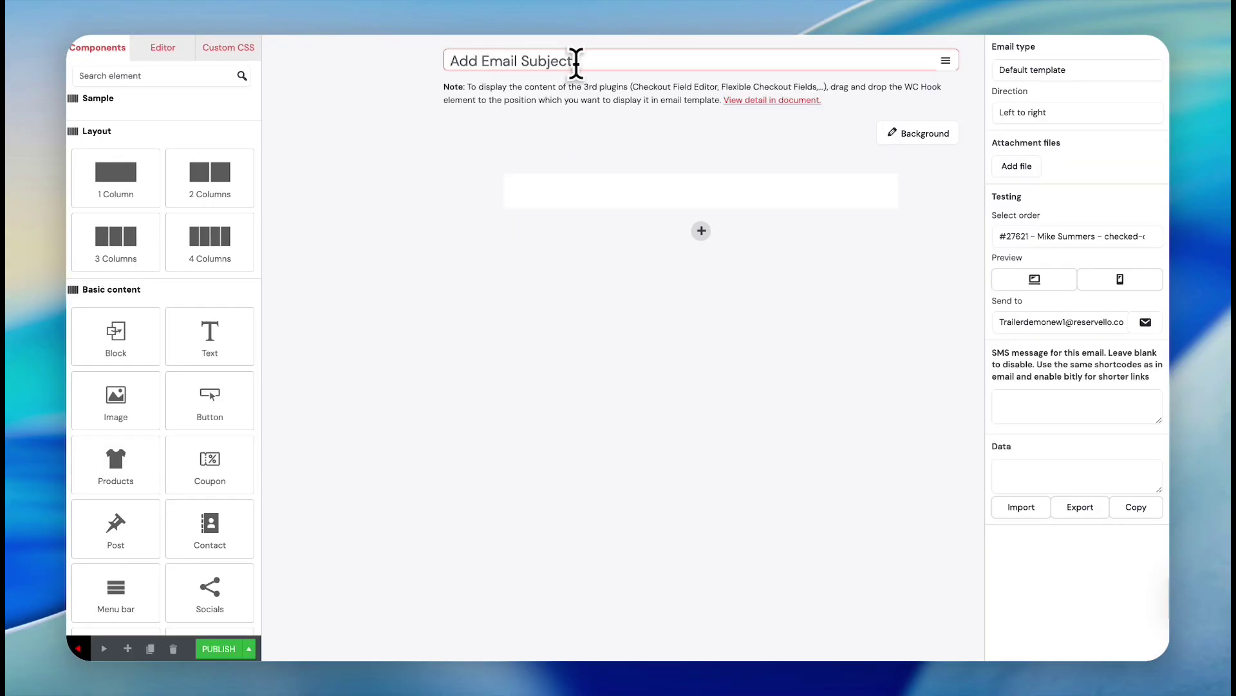
pyautogui.click(574, 58)
pyautogui.write('Please pay for the order #{order_number} on {site_title}')
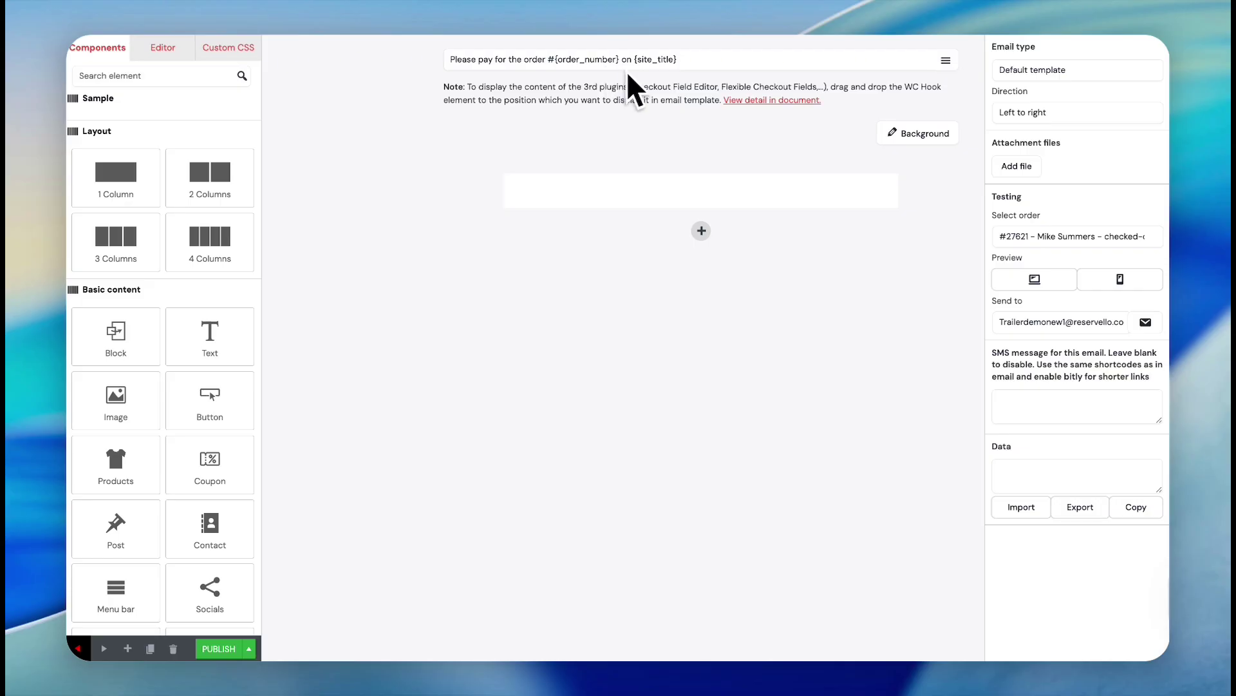
# Set the new template's email type to Payment Reminder
pyautogui.click(1041, 74)
pyautogui.scroll(-2, 1040, 123)
pyautogui.scroll(-2, 1037, 132)
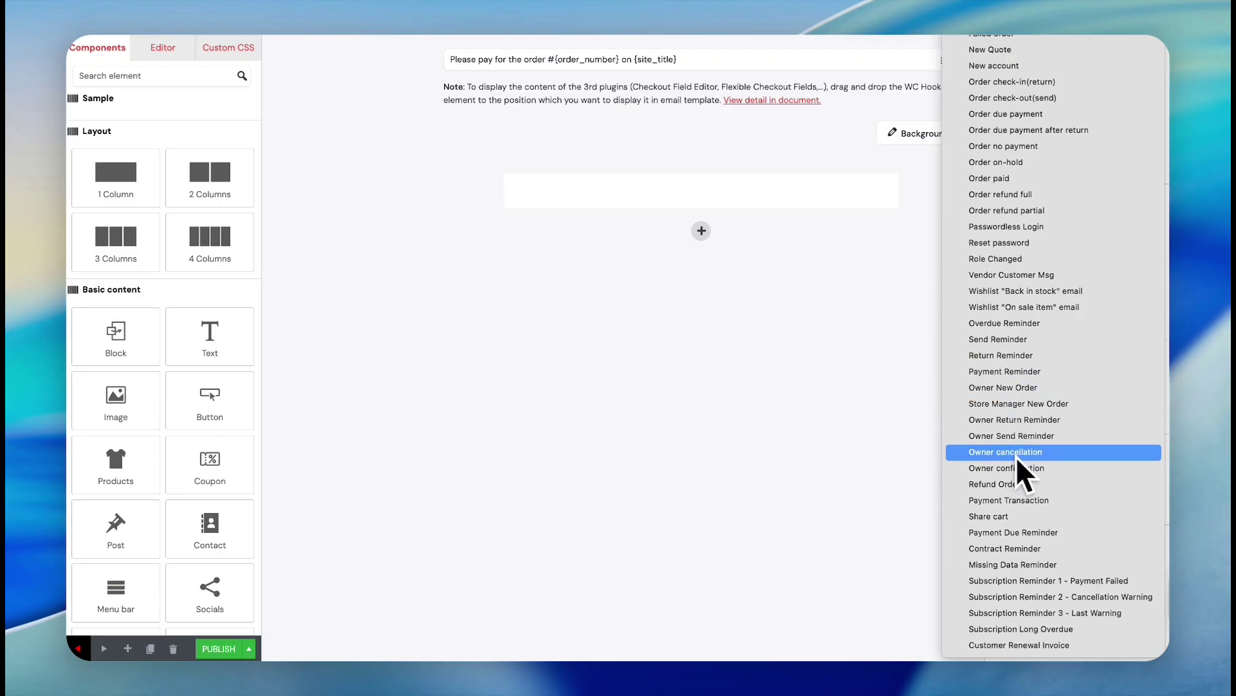
pyautogui.click(1007, 378)
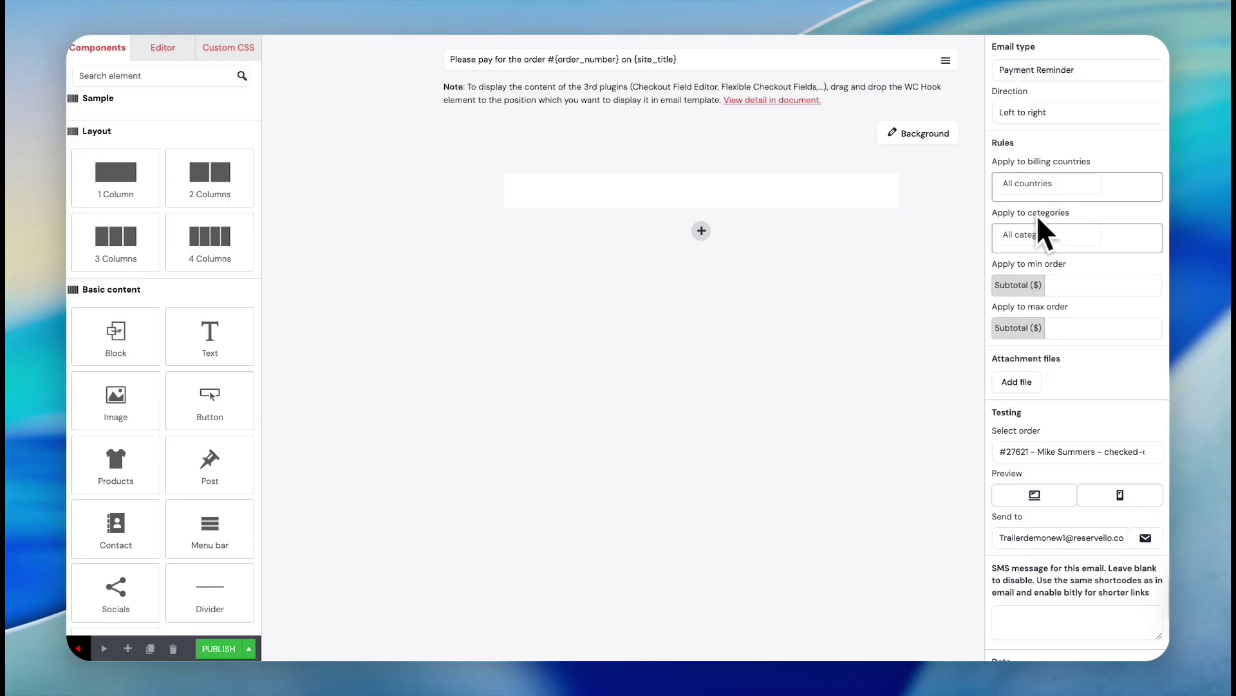
# Set the Payment Reminder template's Send to recipient to Customer
pyautogui.scroll(-1, 1086, 258)
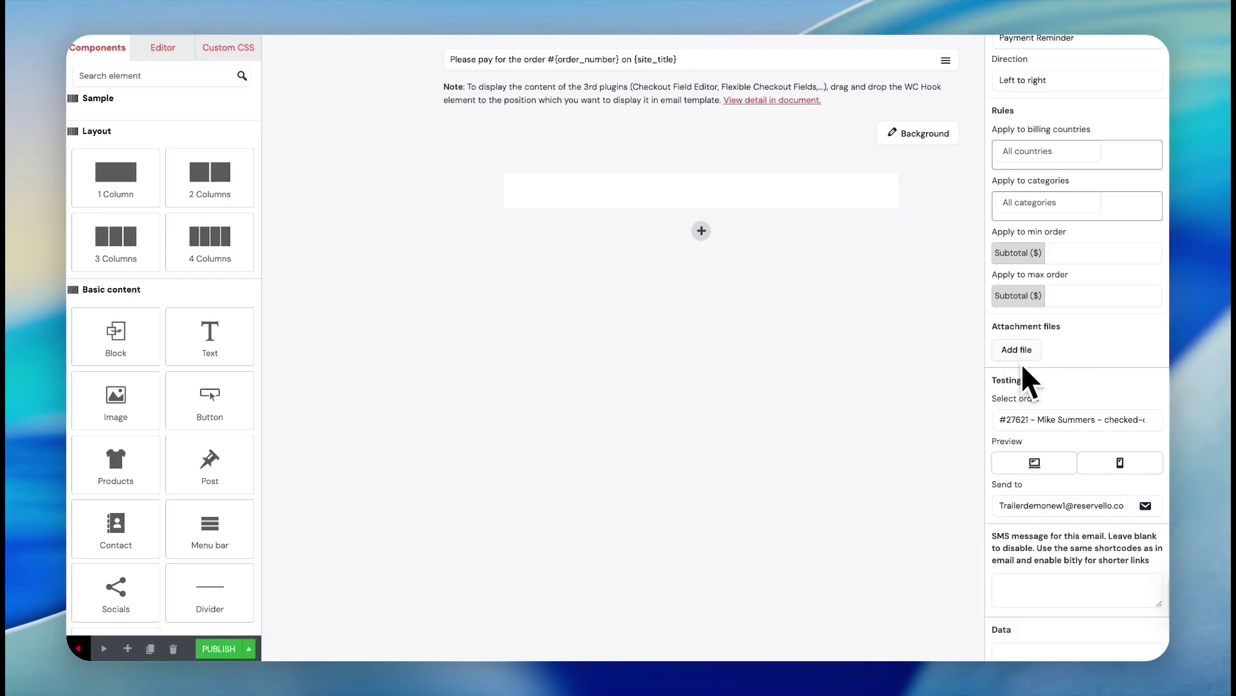
pyautogui.scroll(-1, 1069, 425)
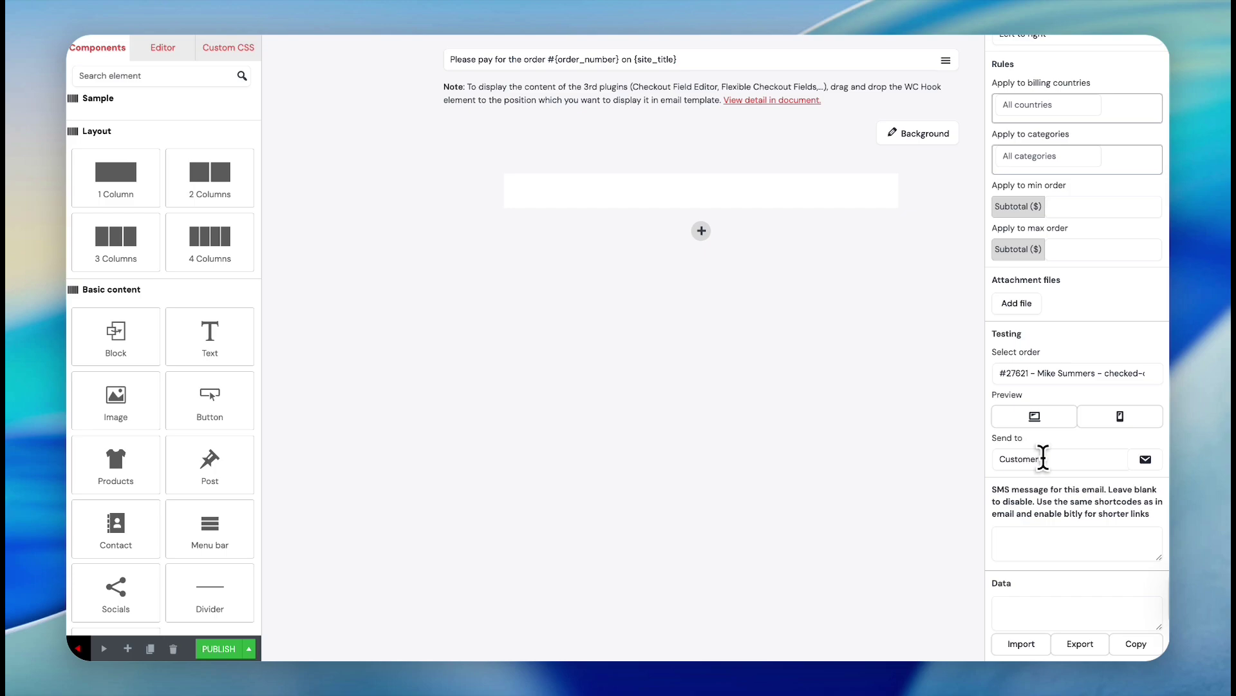
pyautogui.click(1039, 459)
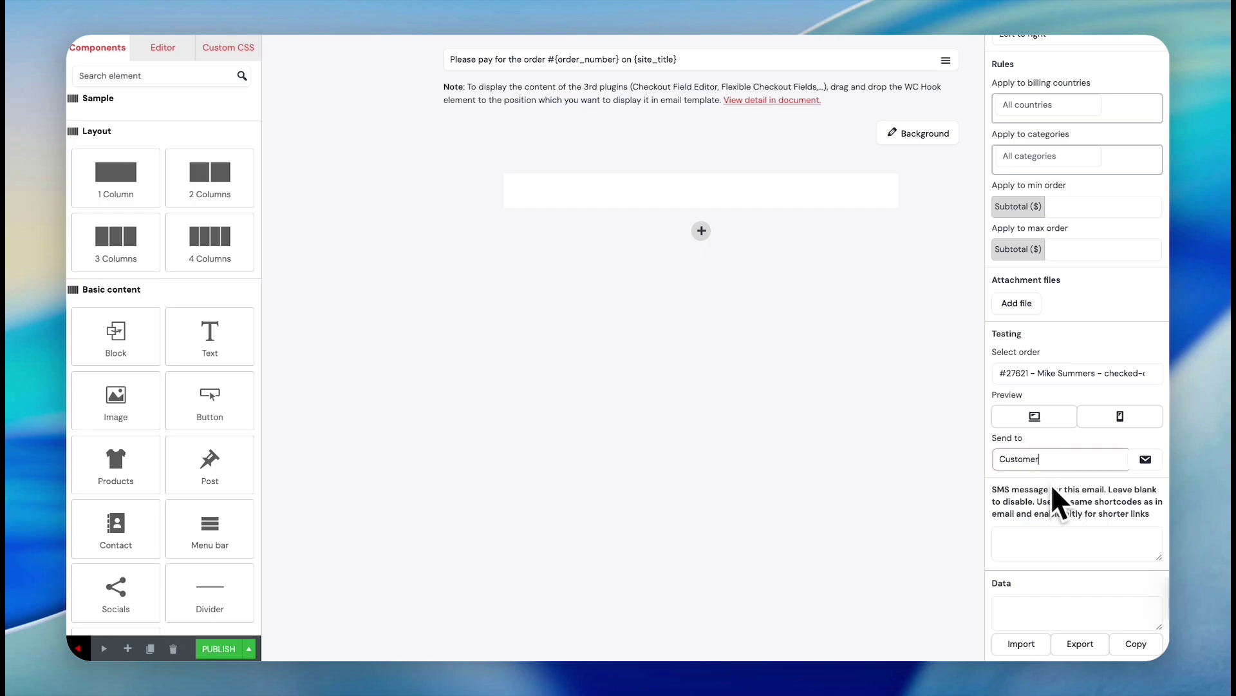
pyautogui.scroll(2, 1057, 496)
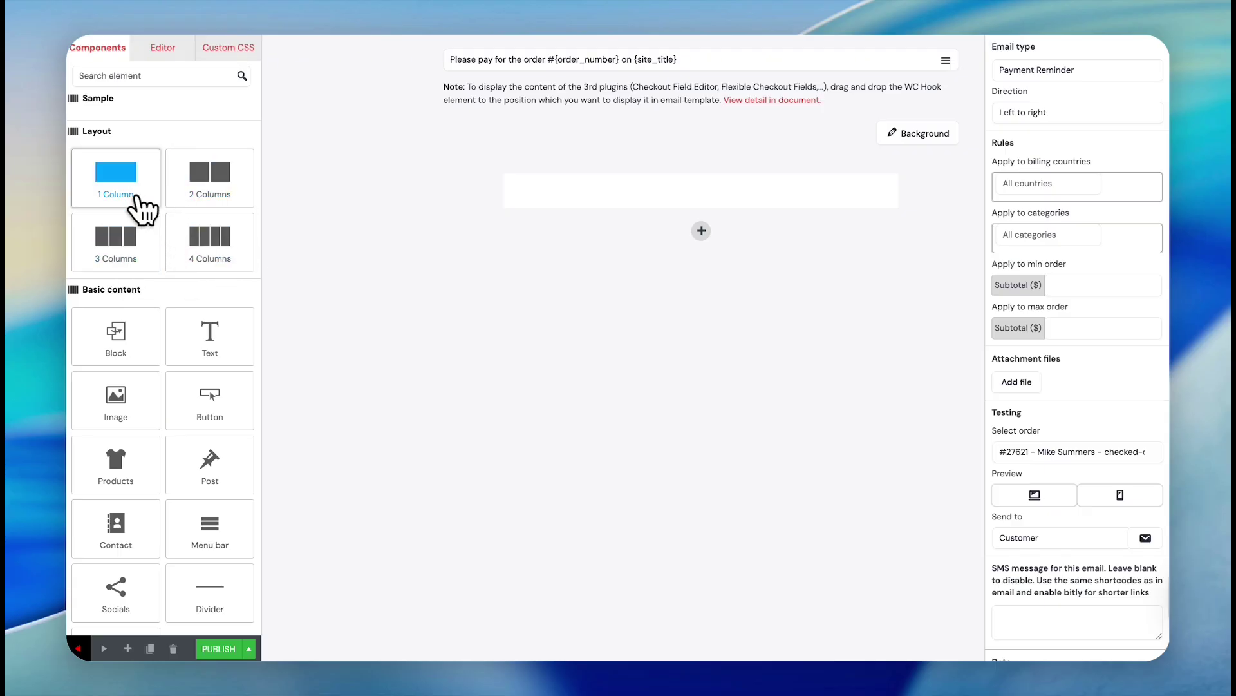
# Add a one-column layout to the empty email body
pyautogui.moveTo(129, 193); pyautogui.dragTo(650, 201)
pyautogui.scroll(-2, 213, 387)
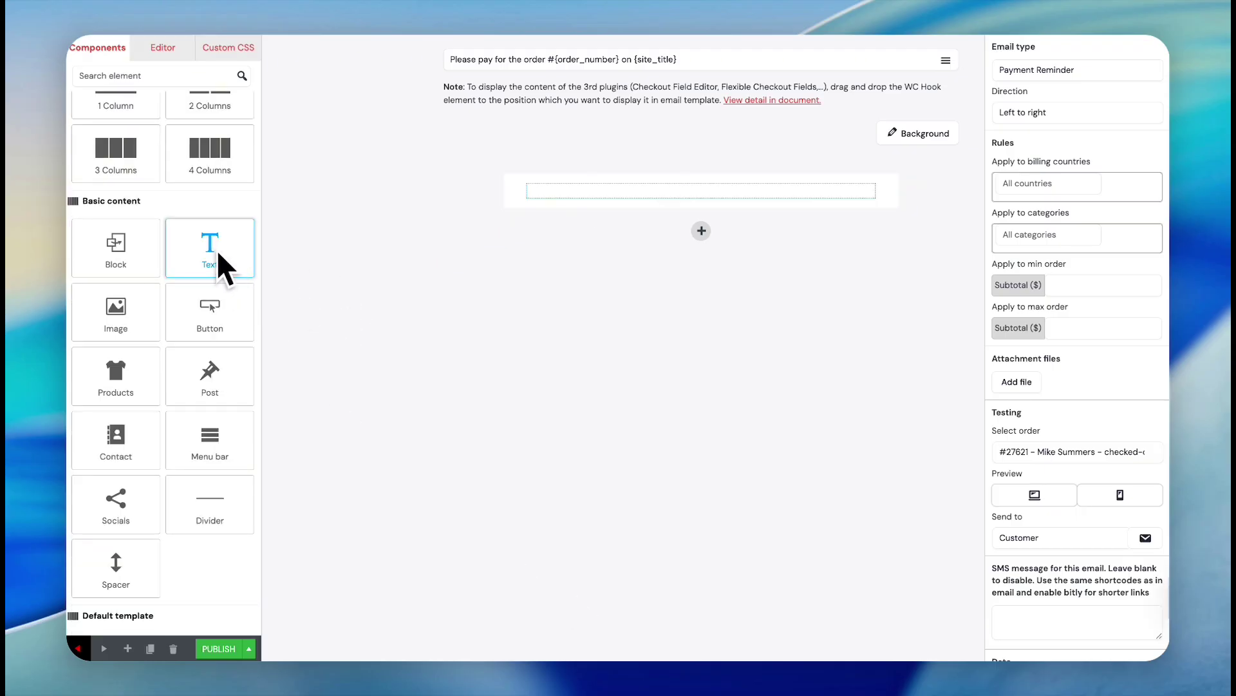
# Add a text element to the one-column row and replace its placeholder with Payment Reminder
pyautogui.moveTo(217, 258); pyautogui.dragTo(612, 196)
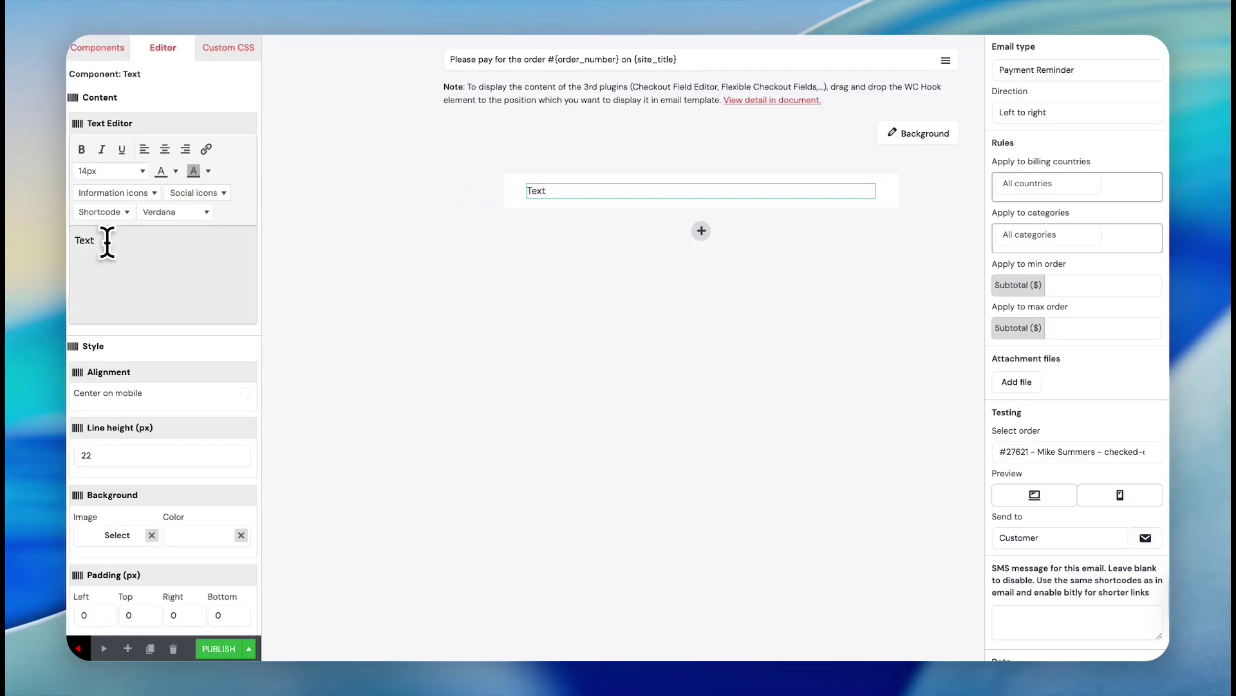
pyautogui.click(107, 241)
pyautogui.press('BackSpace')
pyautogui.press('BackSpace')
pyautogui.press('BackSpace')
pyautogui.press('BackSpace')
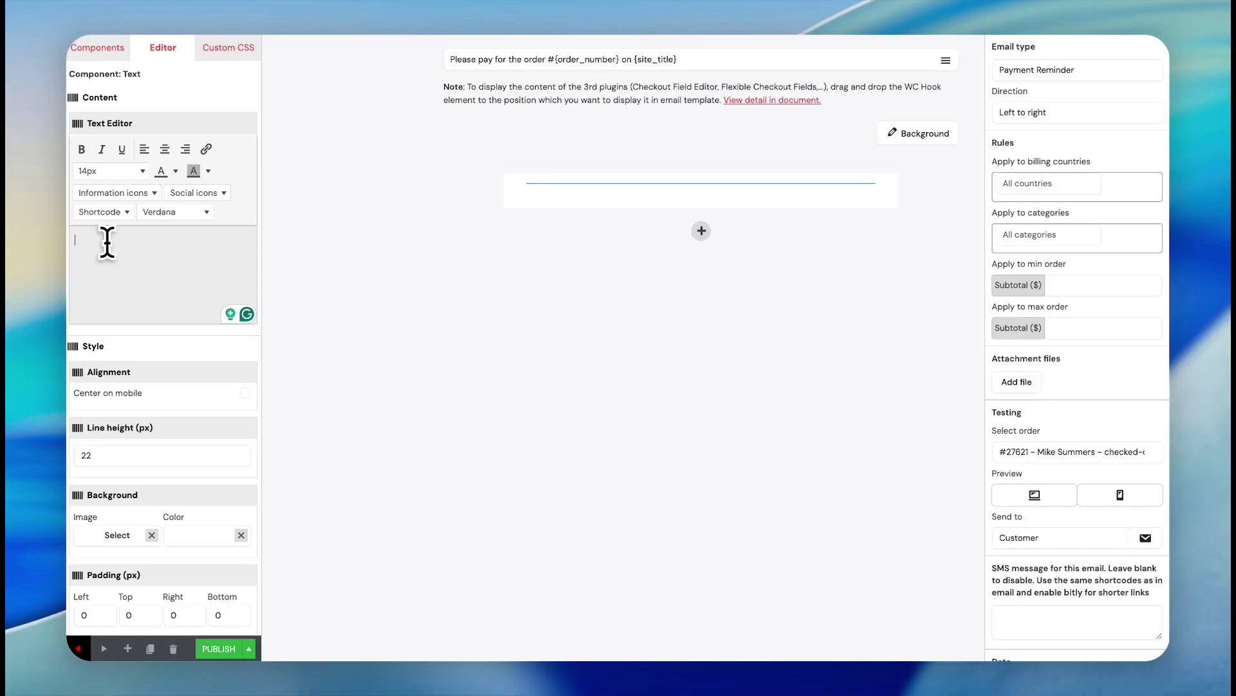
pyautogui.write('Payment')
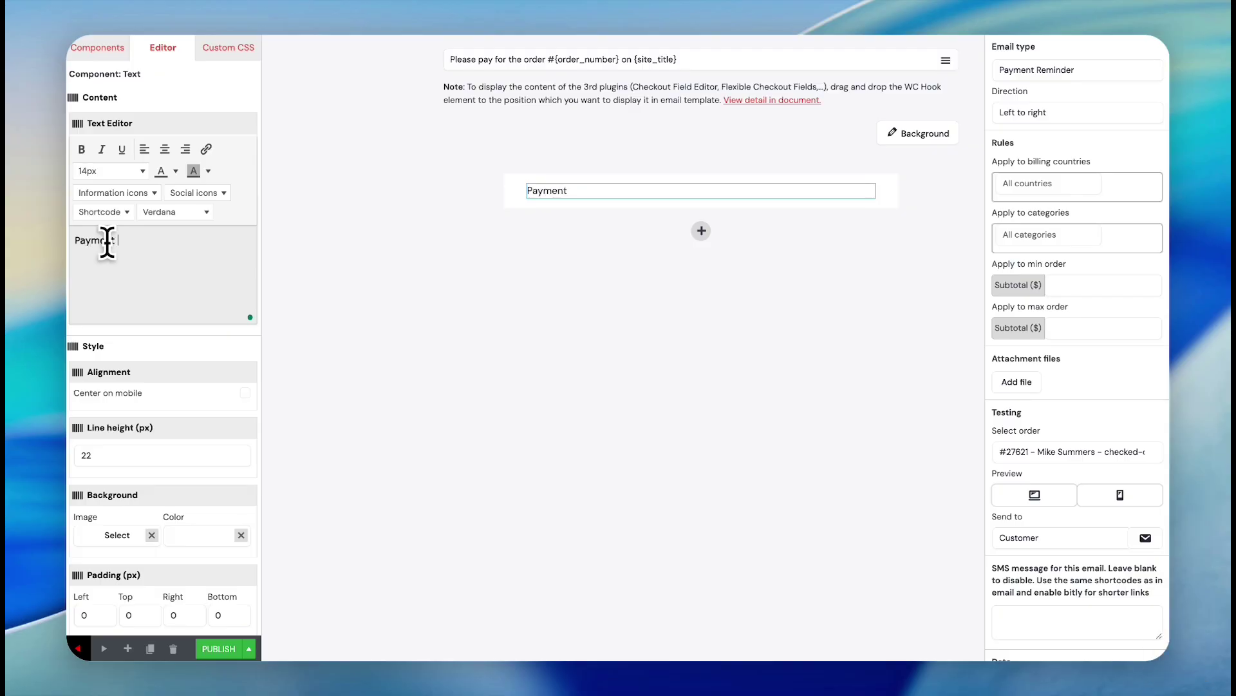
pyautogui.write(' Reminder')
# Format the Payment Reminder heading as 26px, centred, bold and dark blue
pyautogui.moveTo(163, 241); pyautogui.dragTo(68, 254)
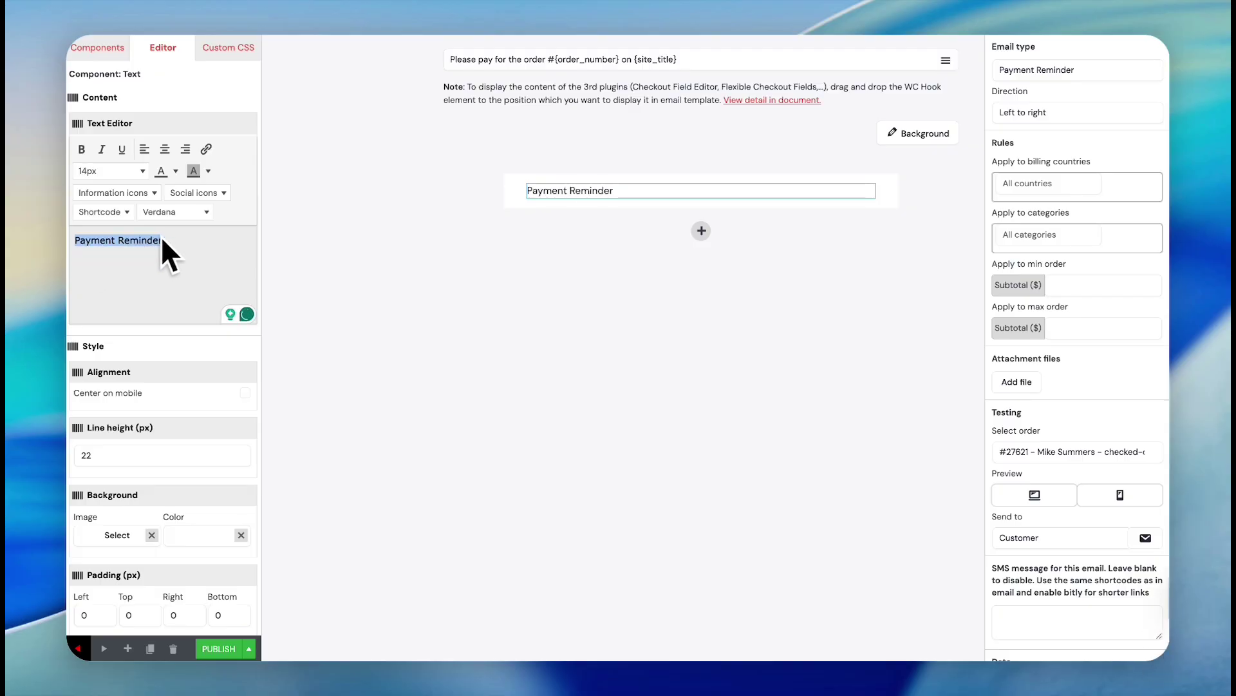
pyautogui.click(145, 171)
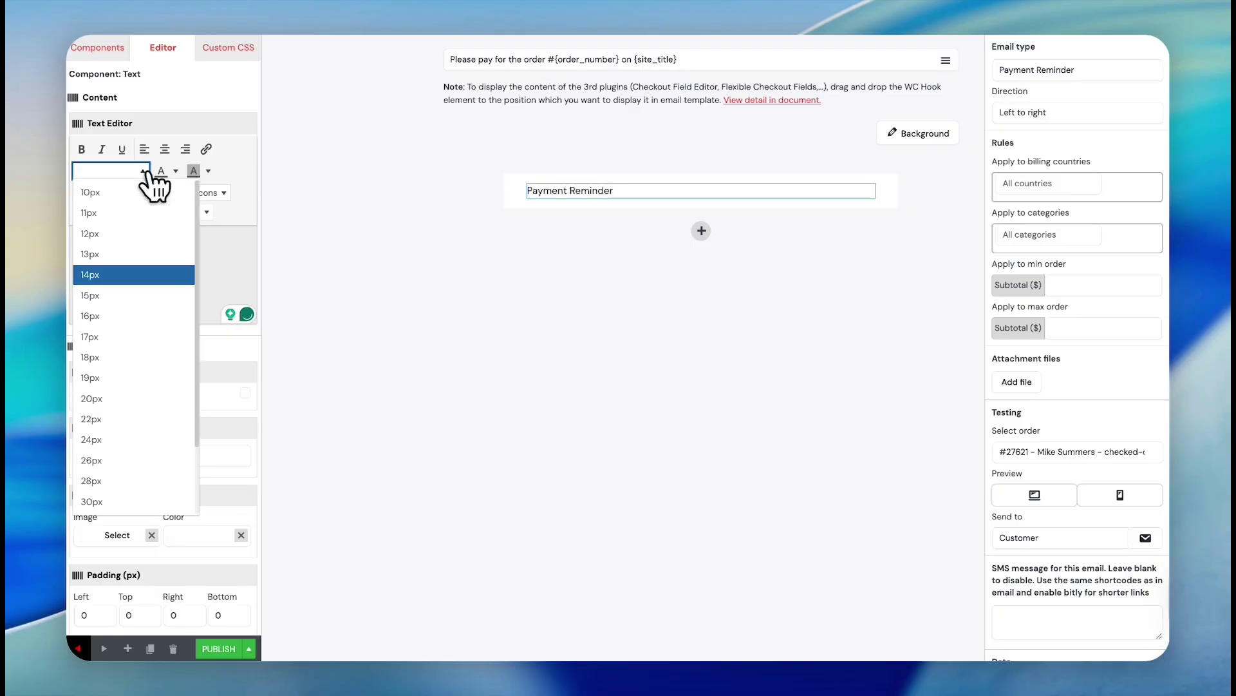
pyautogui.click(109, 461)
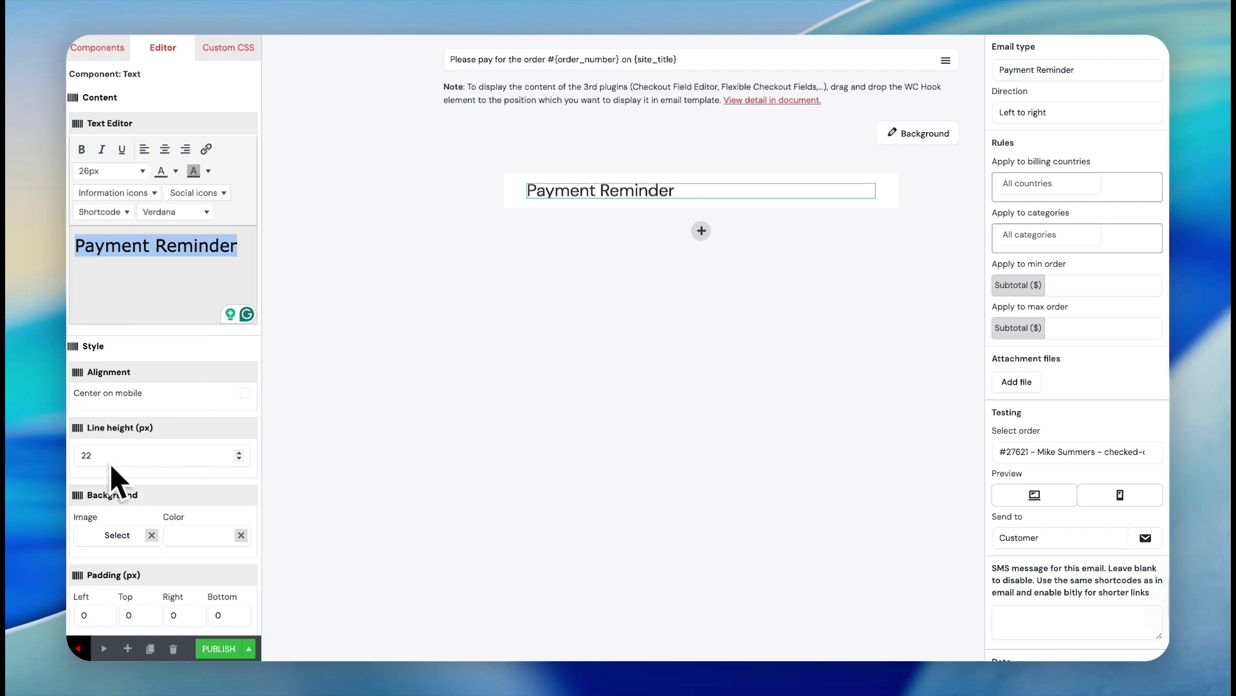
pyautogui.click(165, 150)
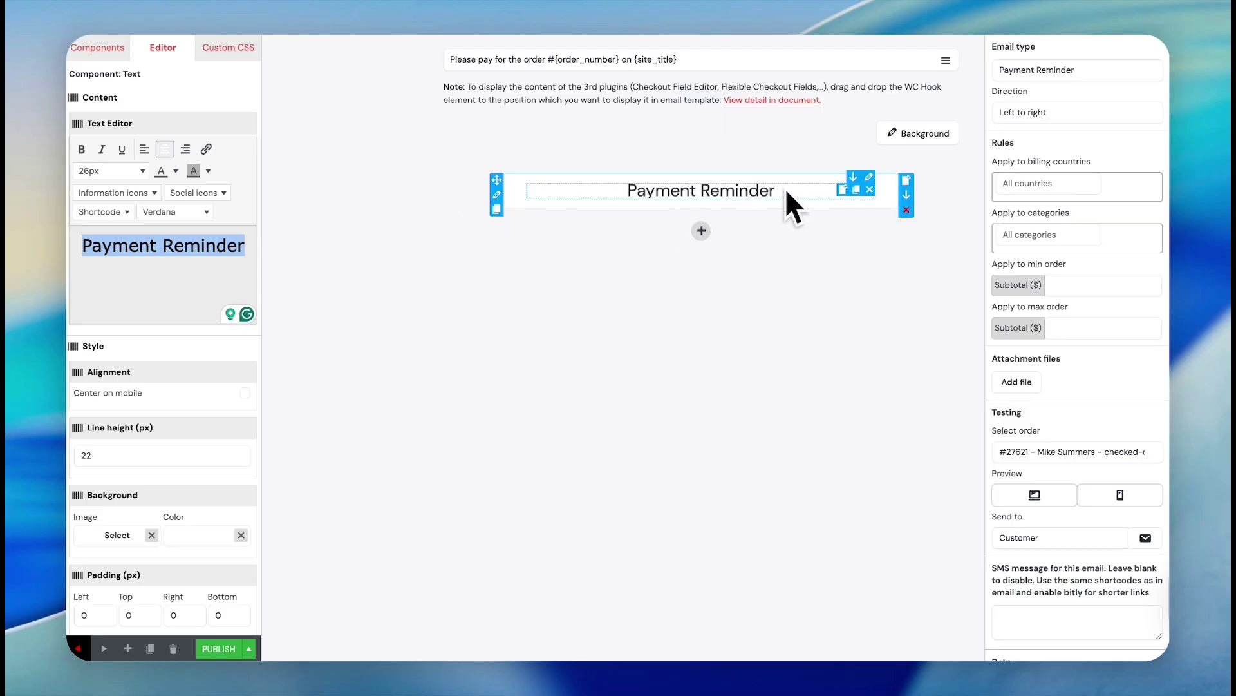
pyautogui.click(90, 153)
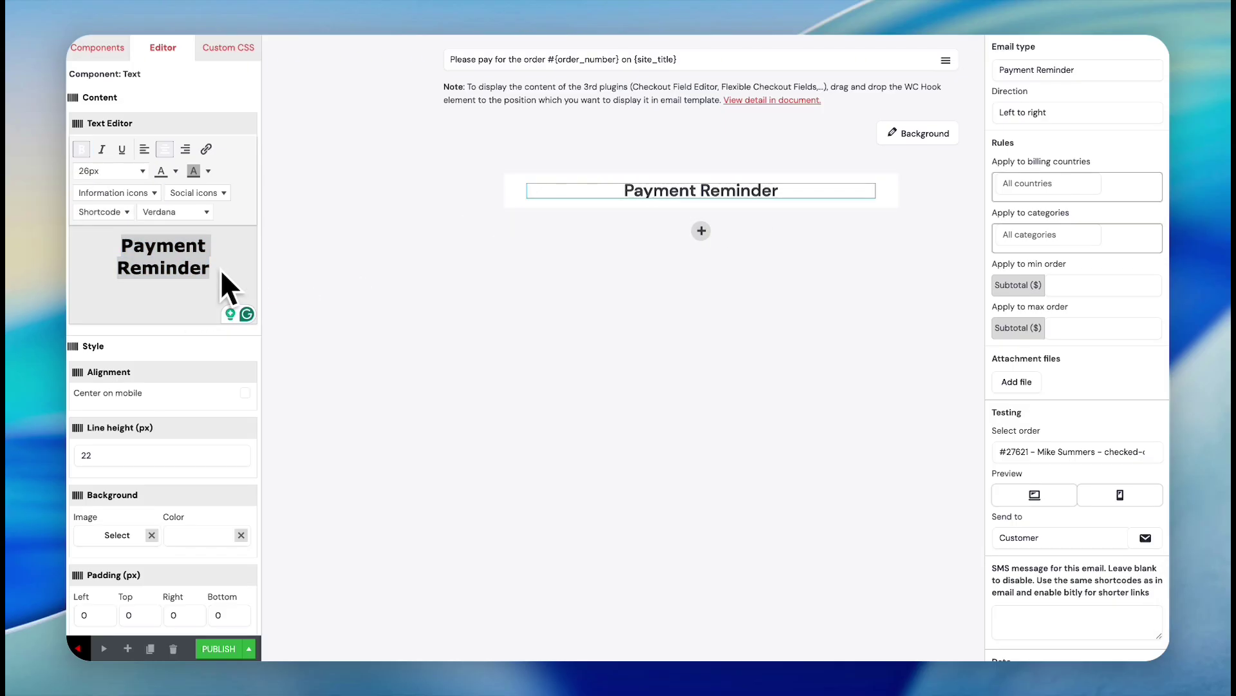
pyautogui.click(176, 170)
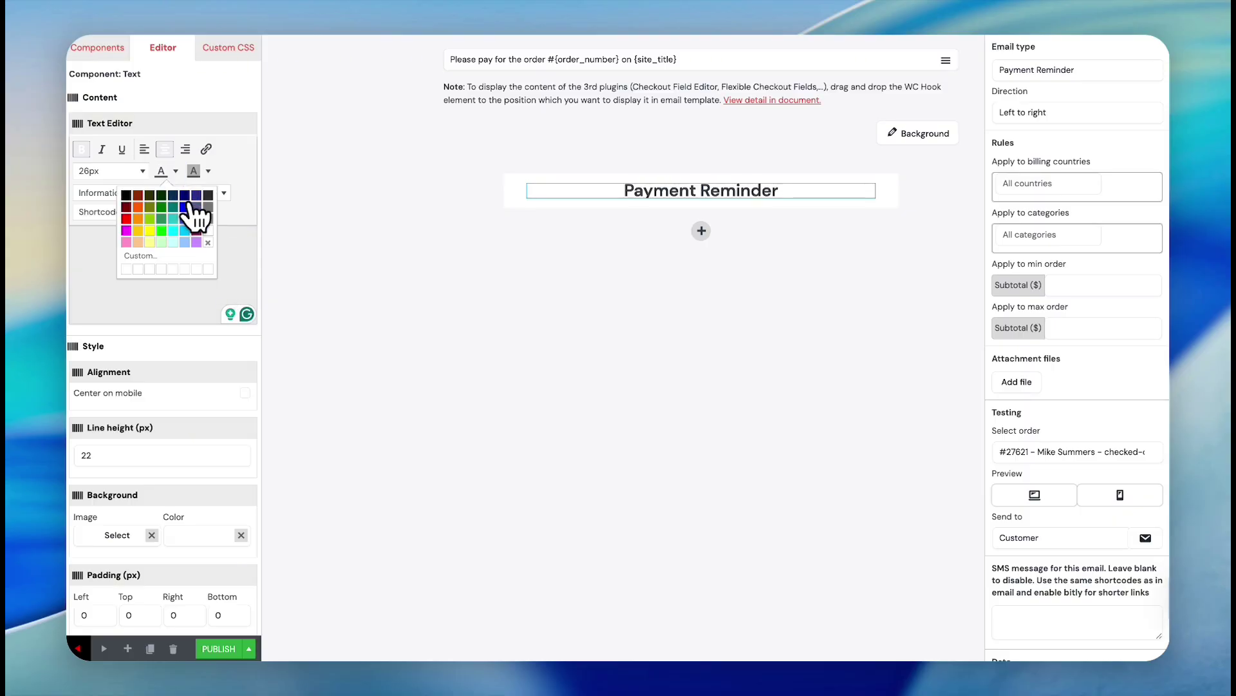
pyautogui.click(192, 211)
pyautogui.click(805, 367)
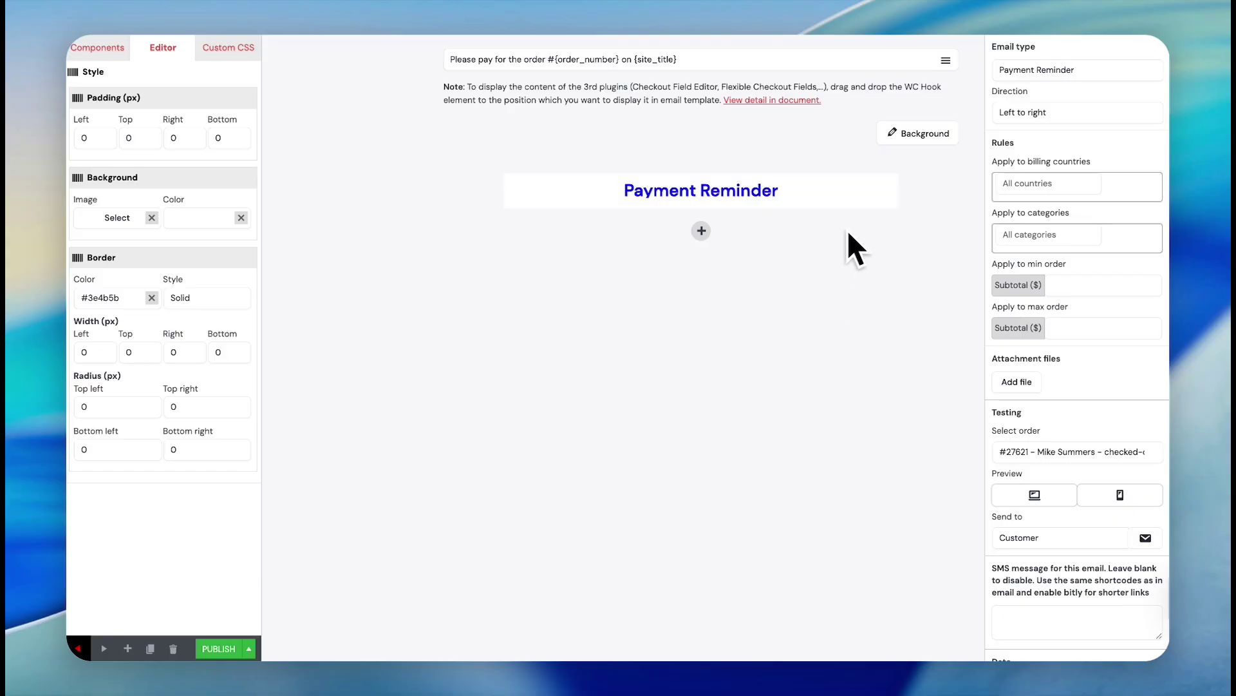
# Paste the copied greeting text row below the Payment Reminder heading and select its text element
pyautogui.moveTo(888, 200)
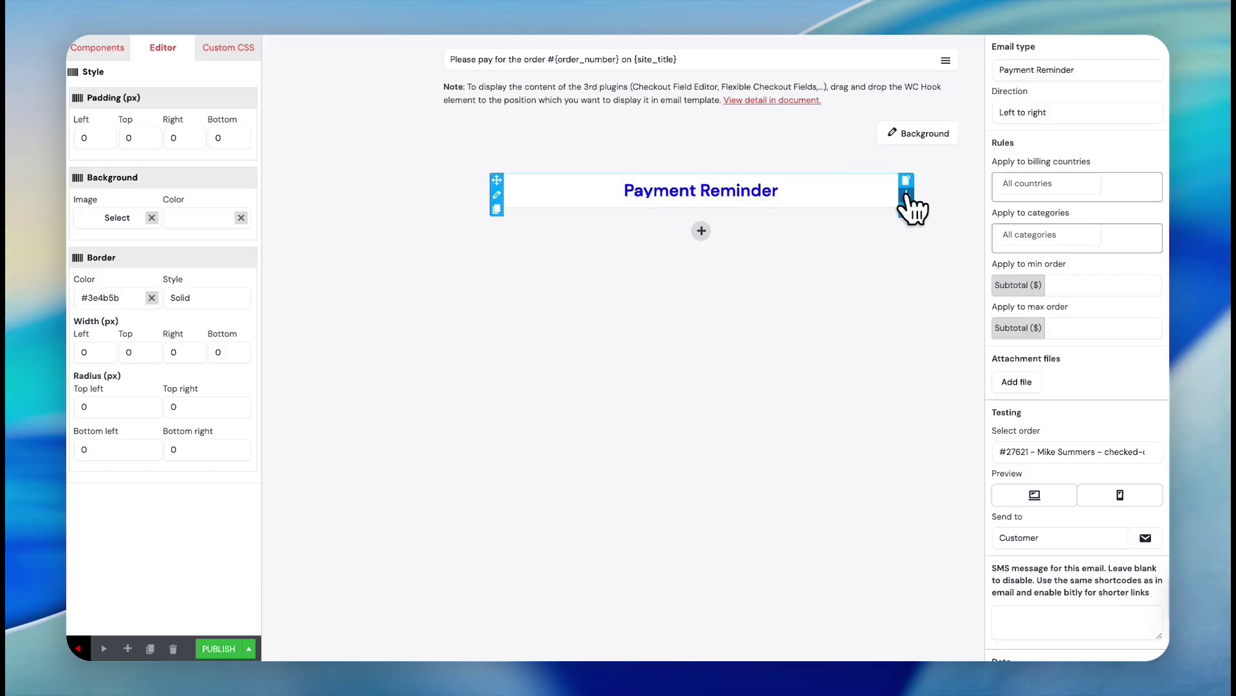
pyautogui.click(906, 196)
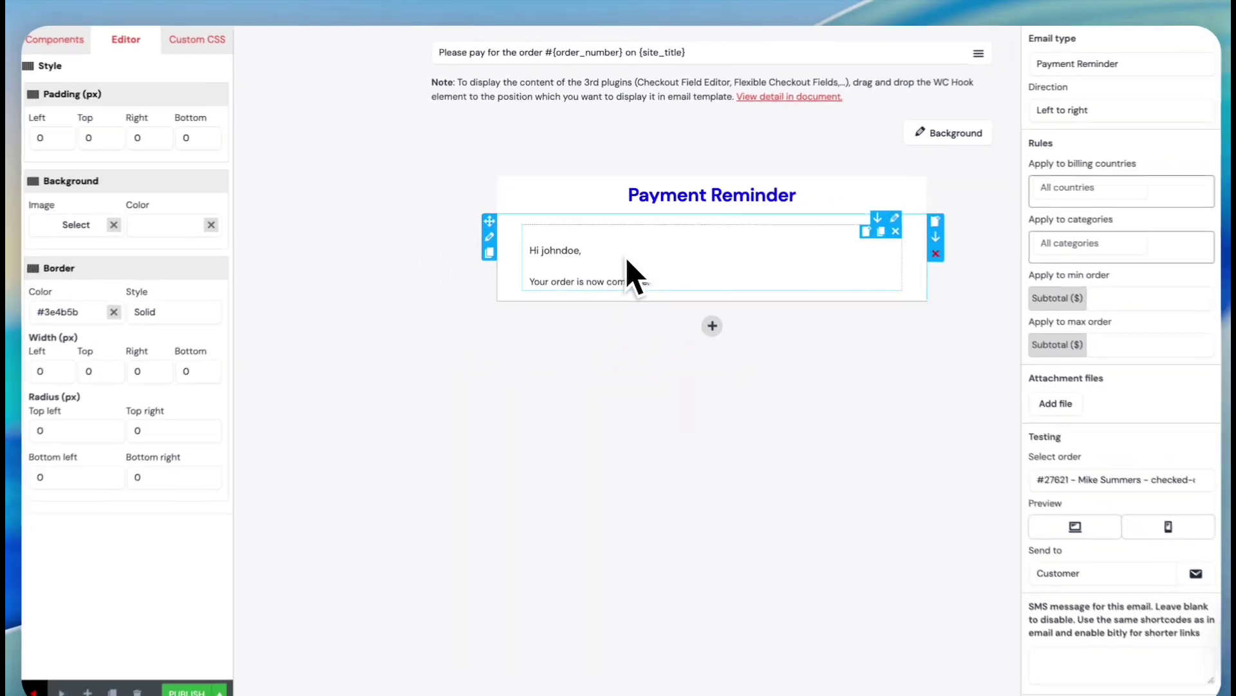
pyautogui.click(667, 284)
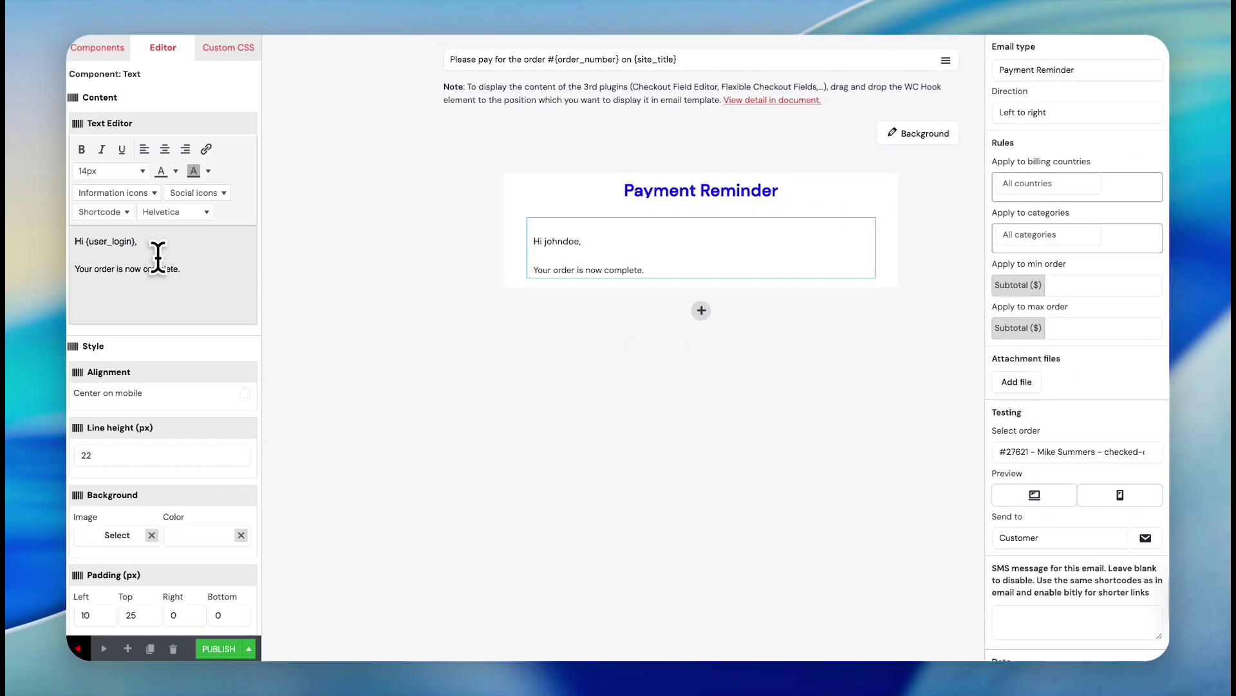
# Replace the {user_login} placeholder in the greeting line with the {first_name} shortcode
pyautogui.click(113, 248)
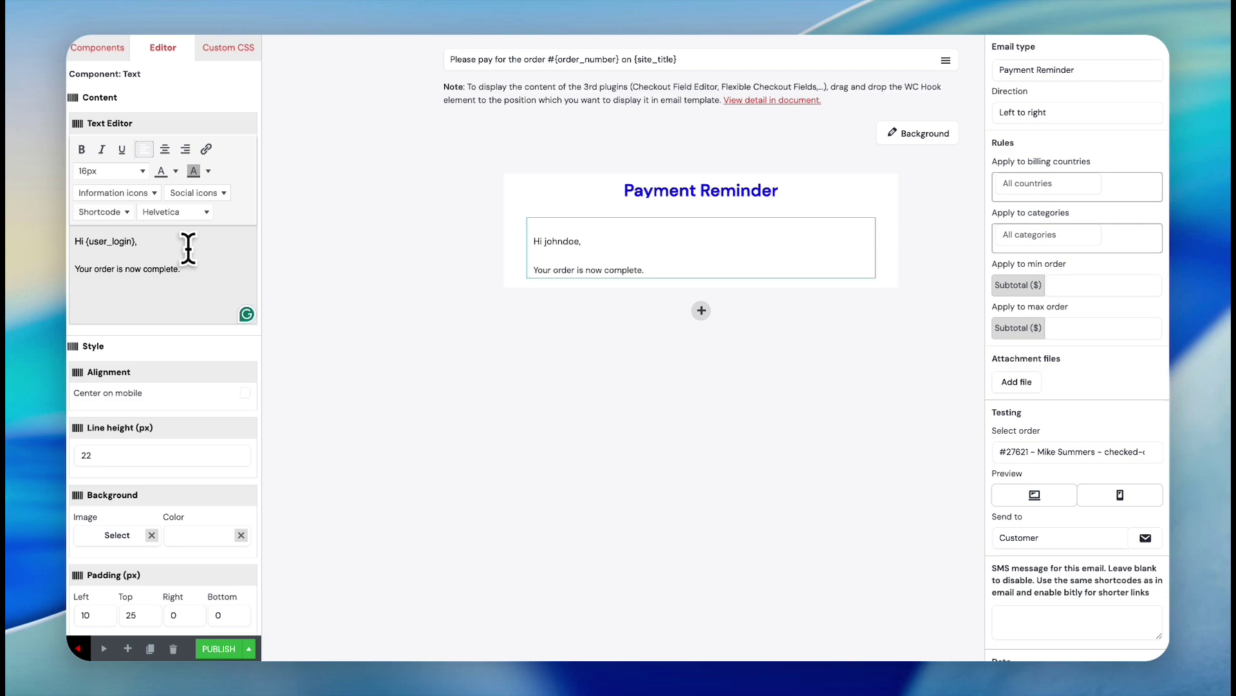
pyautogui.moveTo(138, 242); pyautogui.dragTo(88, 242)
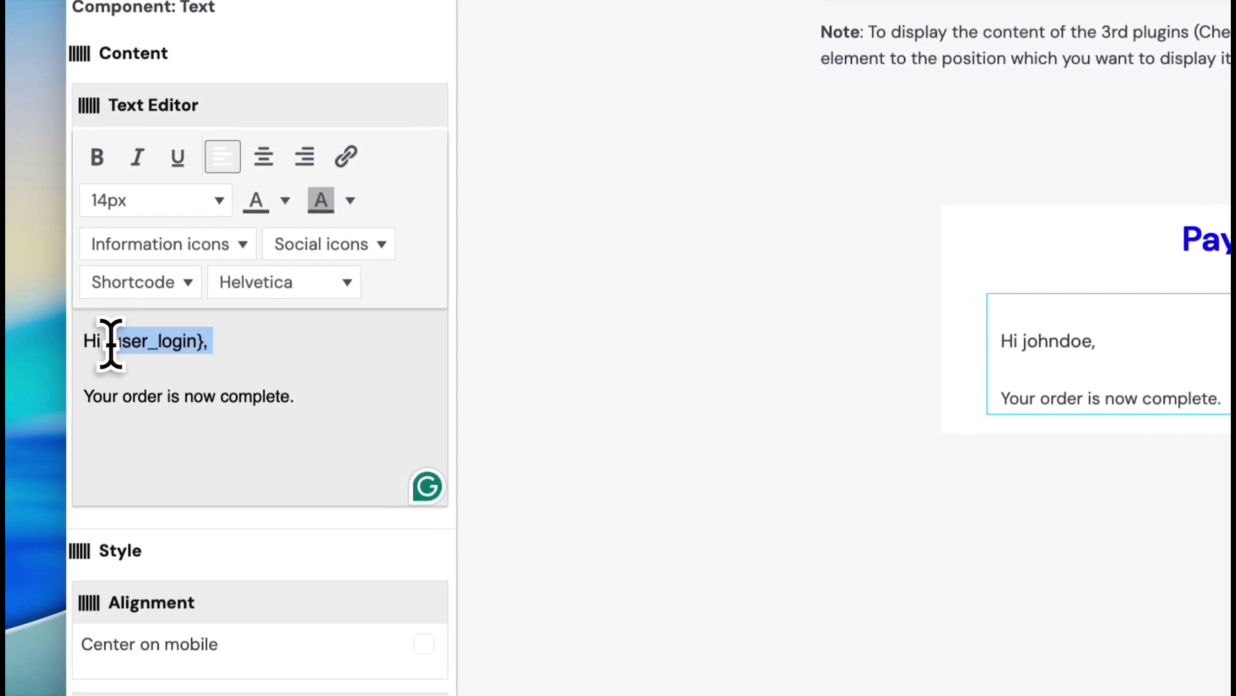
pyautogui.moveTo(111, 345); pyautogui.dragTo(103, 343)
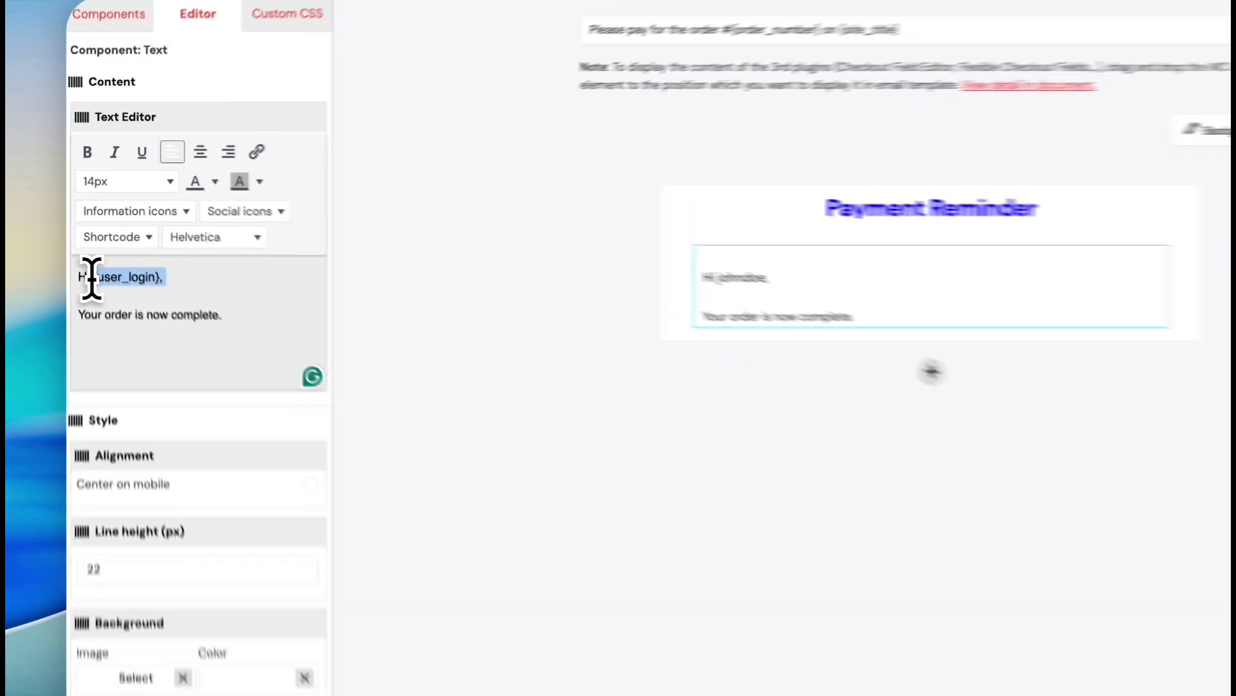
pyautogui.press('BackSpace')
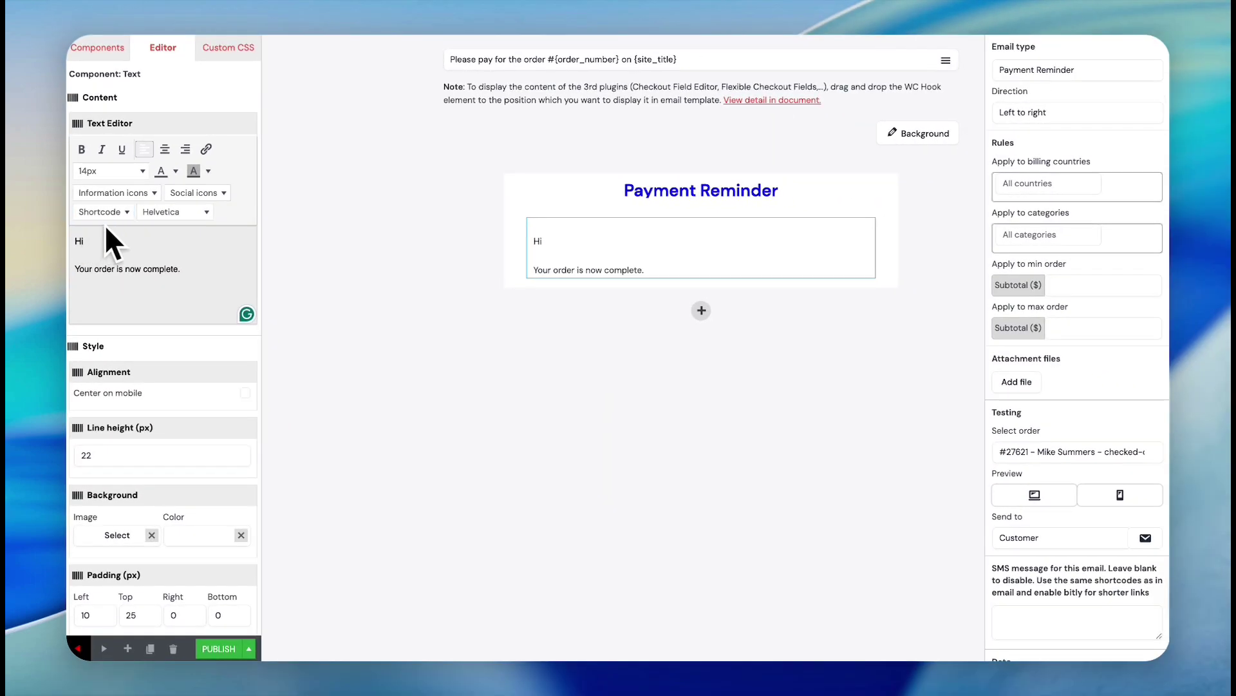
pyautogui.click(119, 213)
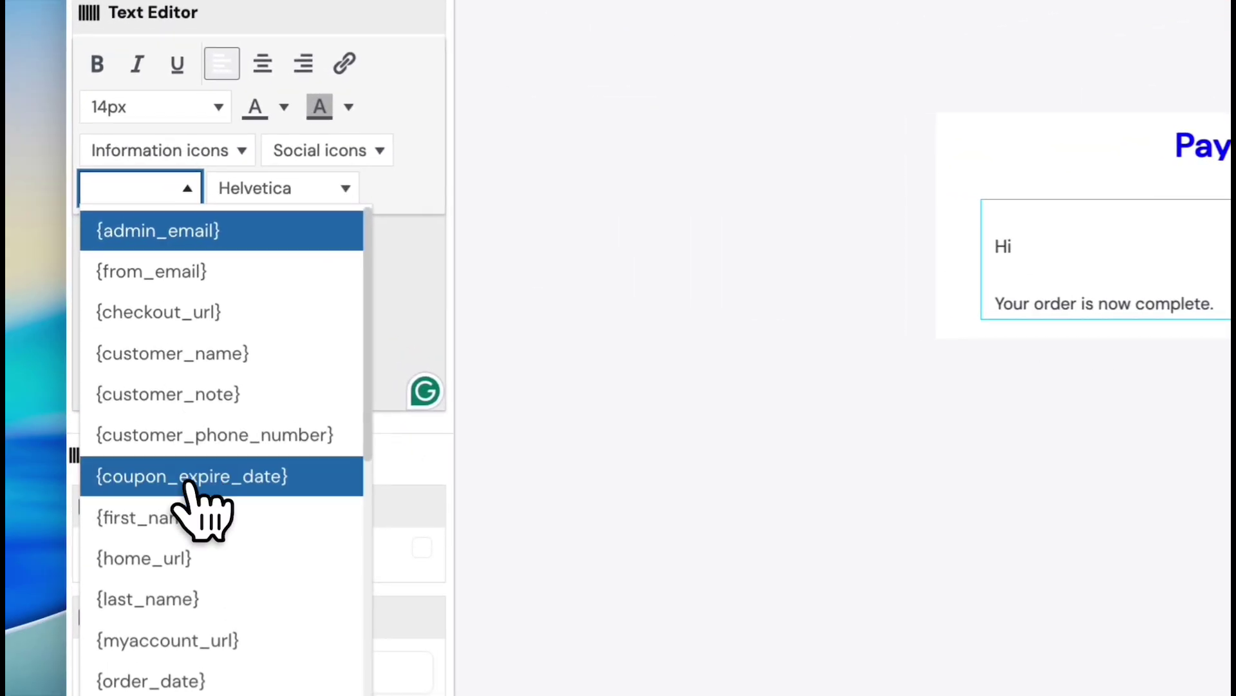
pyautogui.click(194, 517)
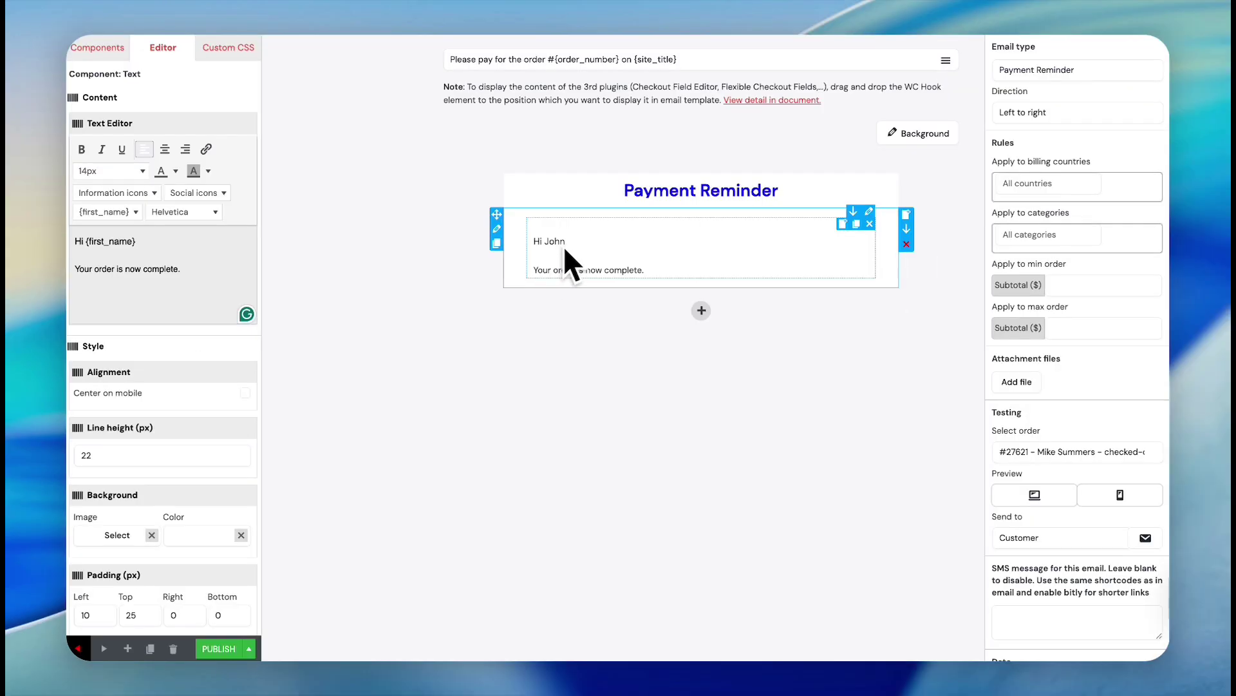
# Replace the order completion sentence with a payment reminder message pointing to {home_url}, signed Best regards, Rental Team, with a blank line between its two sentences
pyautogui.click(186, 269)
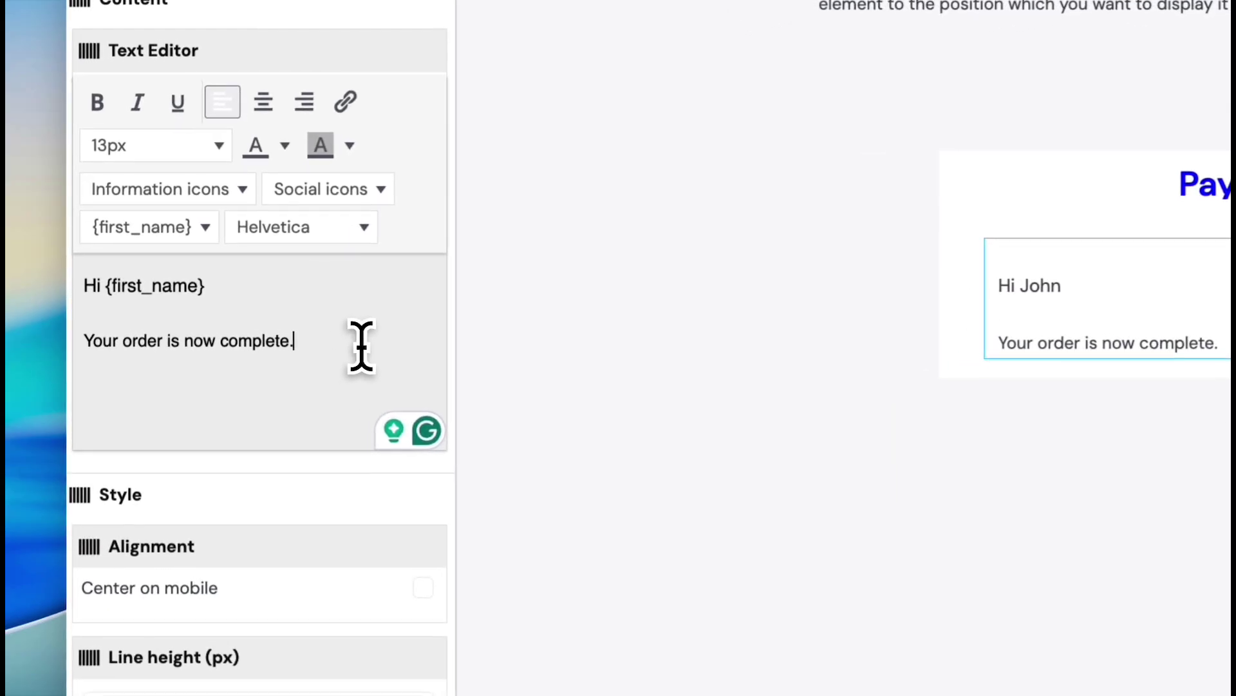
pyautogui.moveTo(359, 345); pyautogui.dragTo(85, 337)
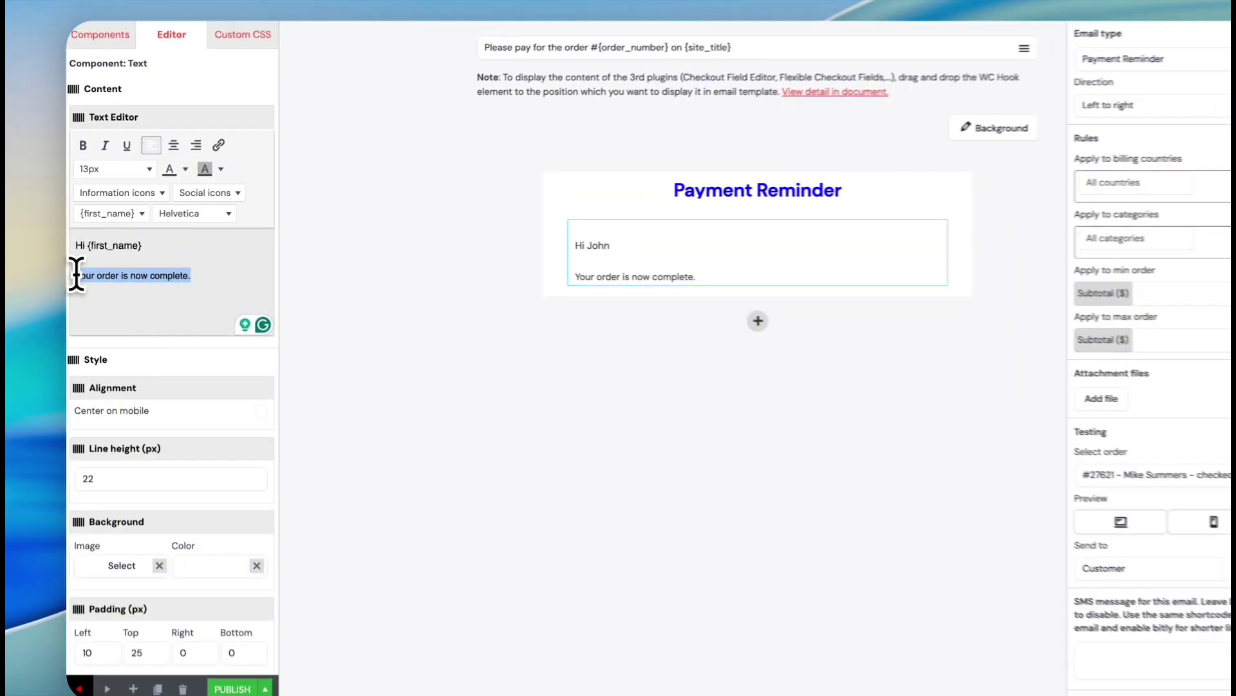
pyautogui.press('BackSpace')
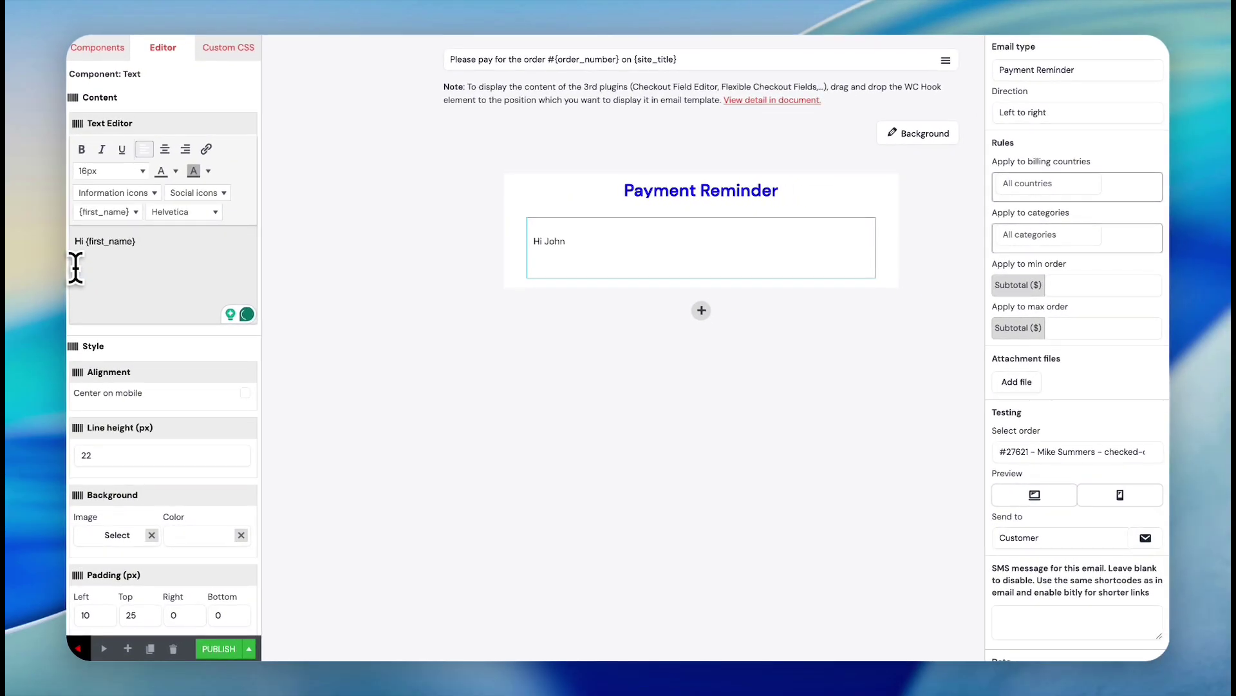
pyautogui.hotkey('ctrl', 'v')
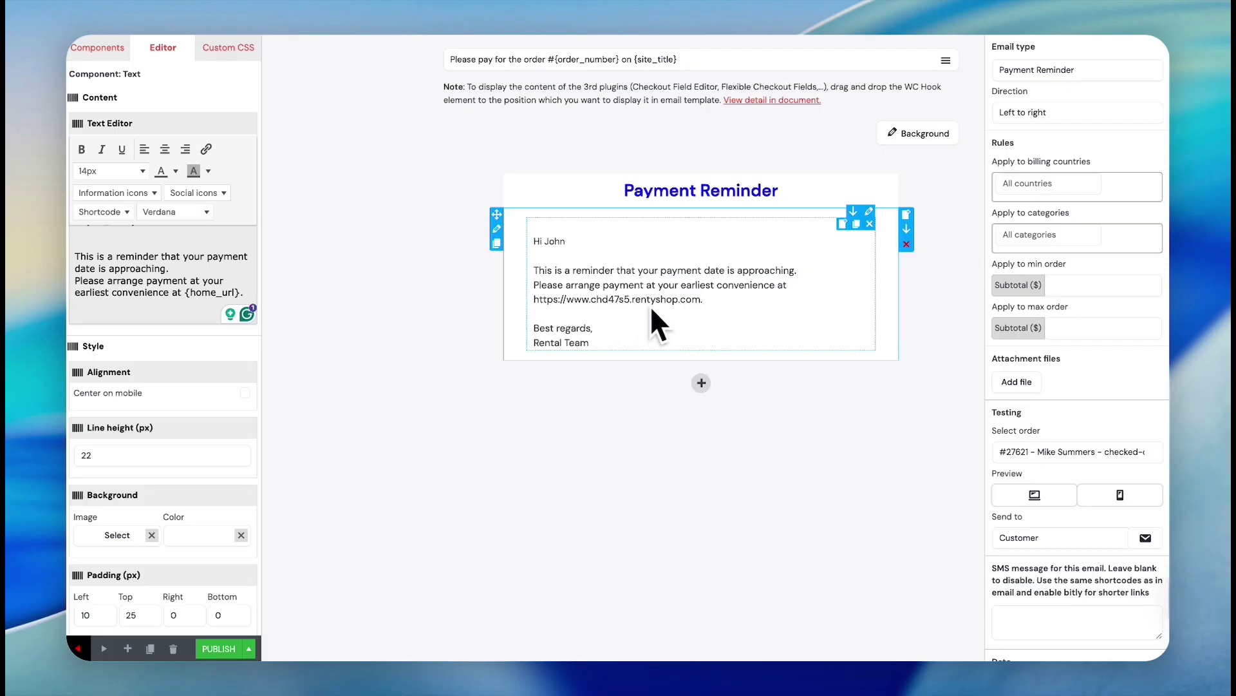
pyautogui.click(157, 262)
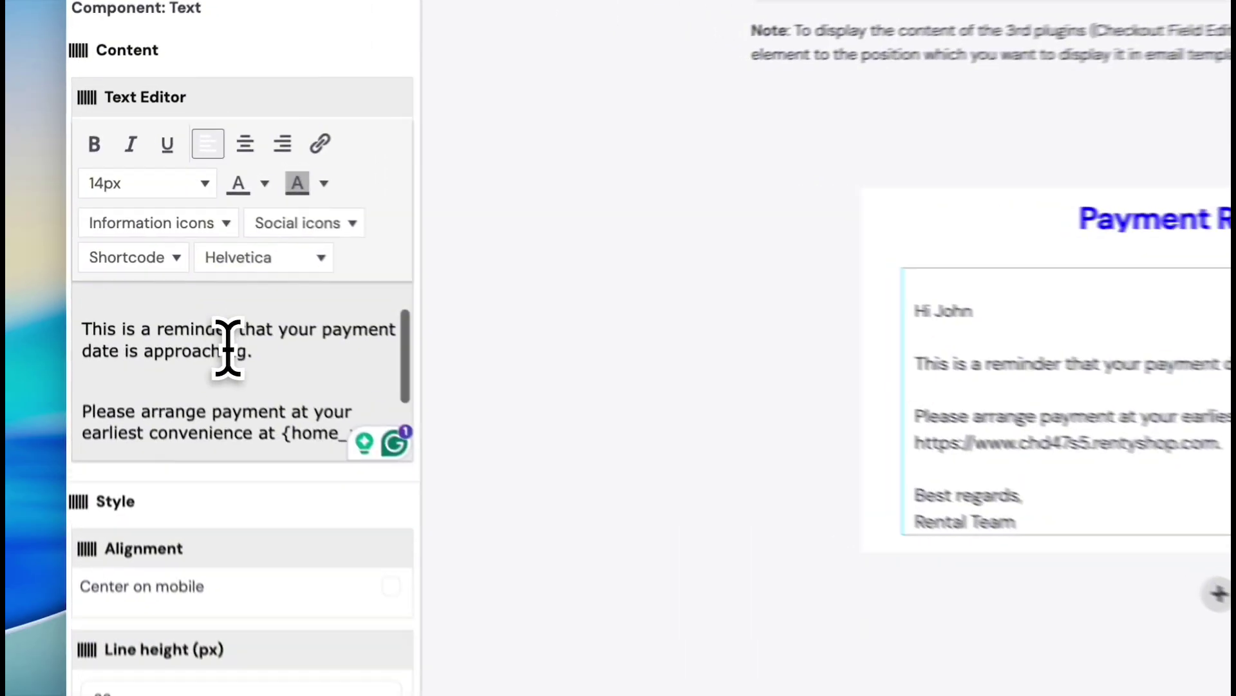
# Make the Hi {first_name} greeting bold and set the remaining message text to 14px
pyautogui.scroll(2, 156, 259)
pyautogui.click(151, 248)
pyautogui.tripleClick(209, 334)
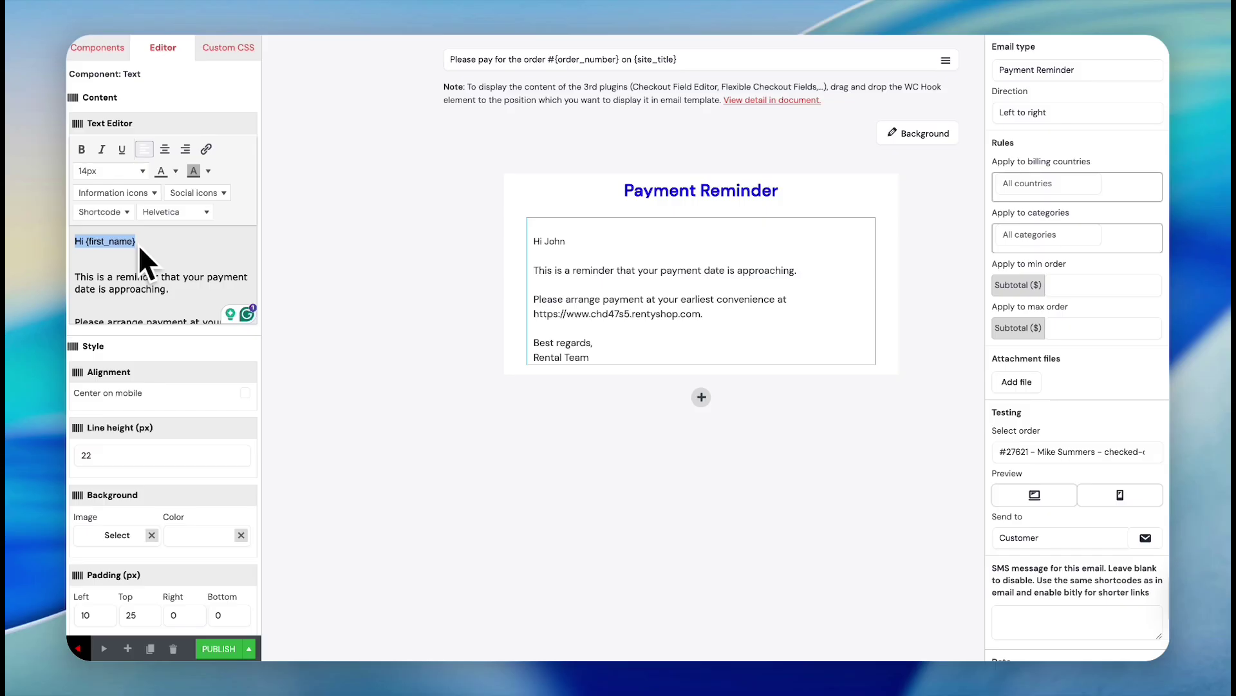
pyautogui.click(82, 151)
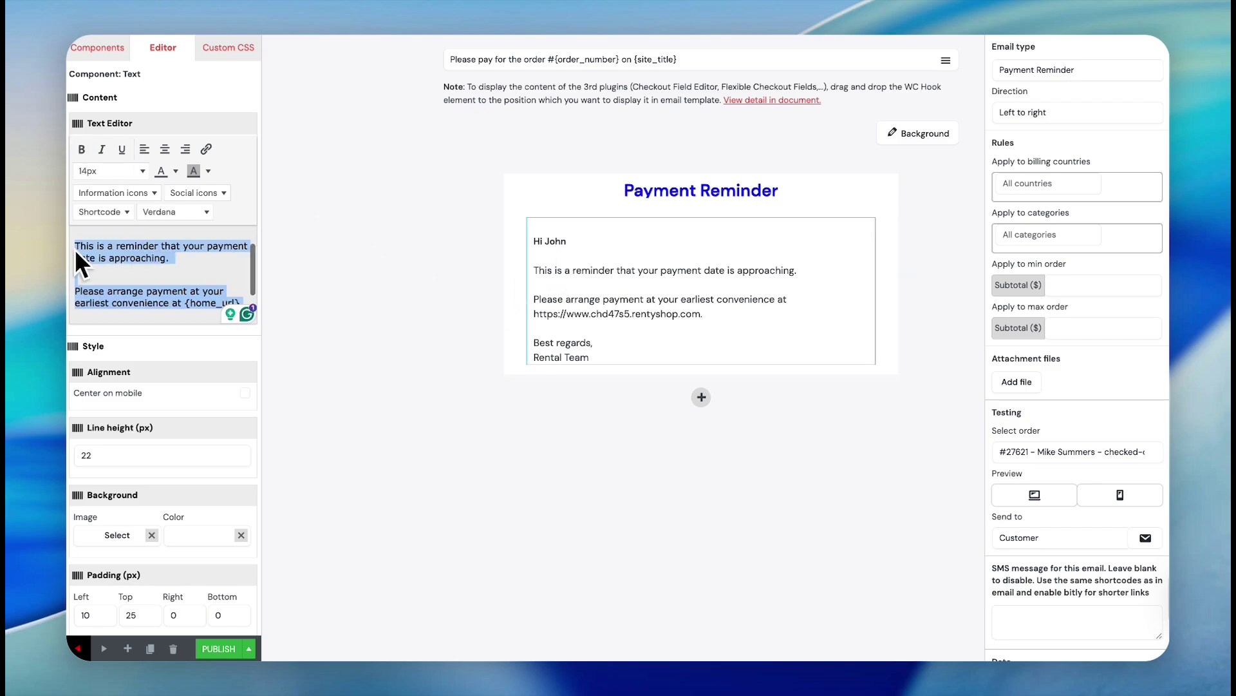
pyautogui.click(96, 175)
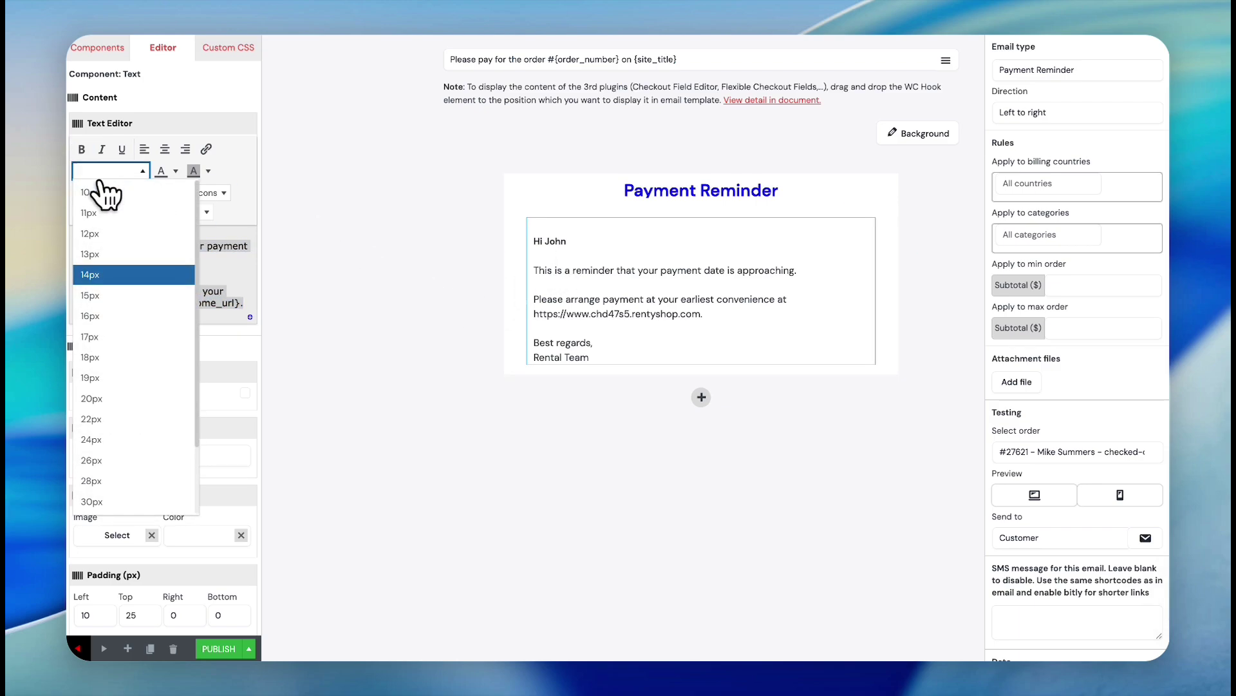
pyautogui.click(96, 274)
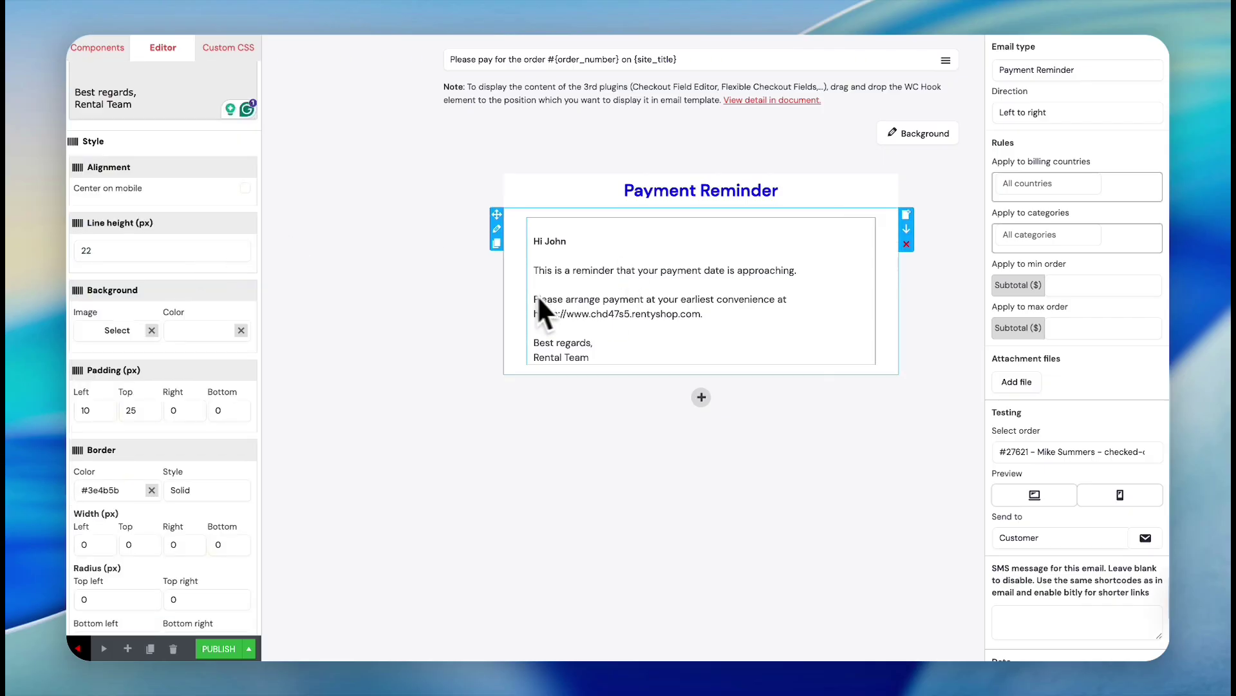
# Give the reminder message's text element a light beige background color
pyautogui.scroll(-1, 129, 218)
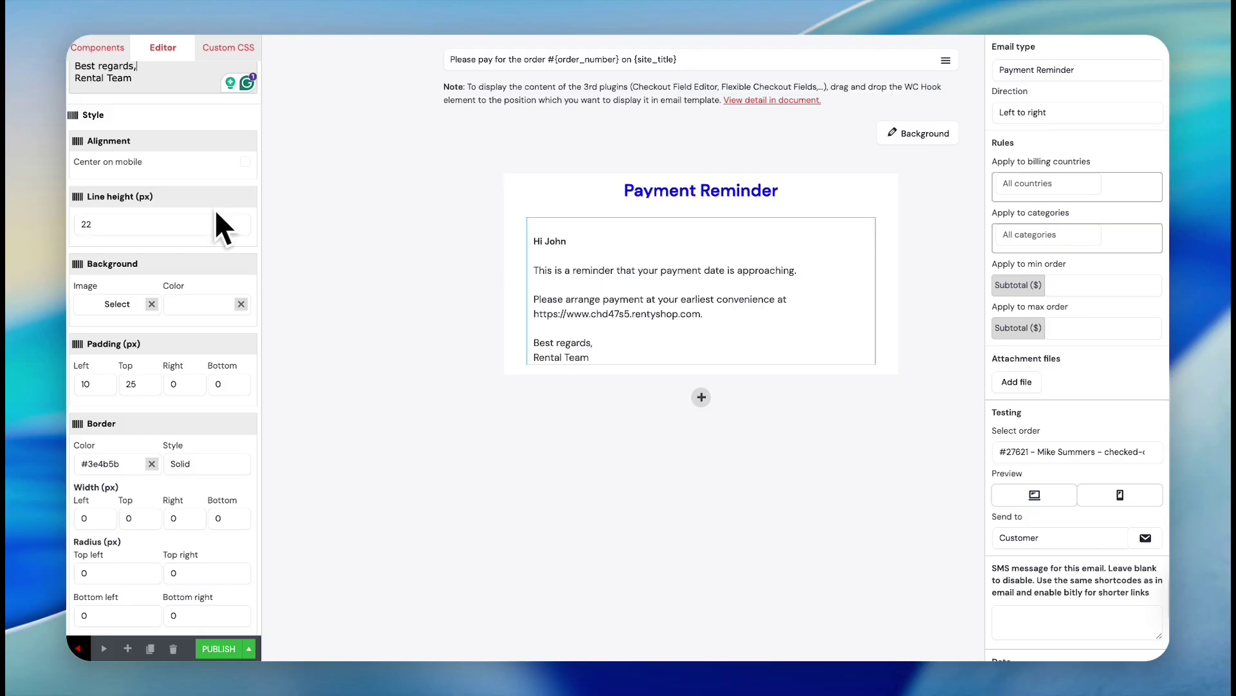
pyautogui.scroll(-1, 245, 298)
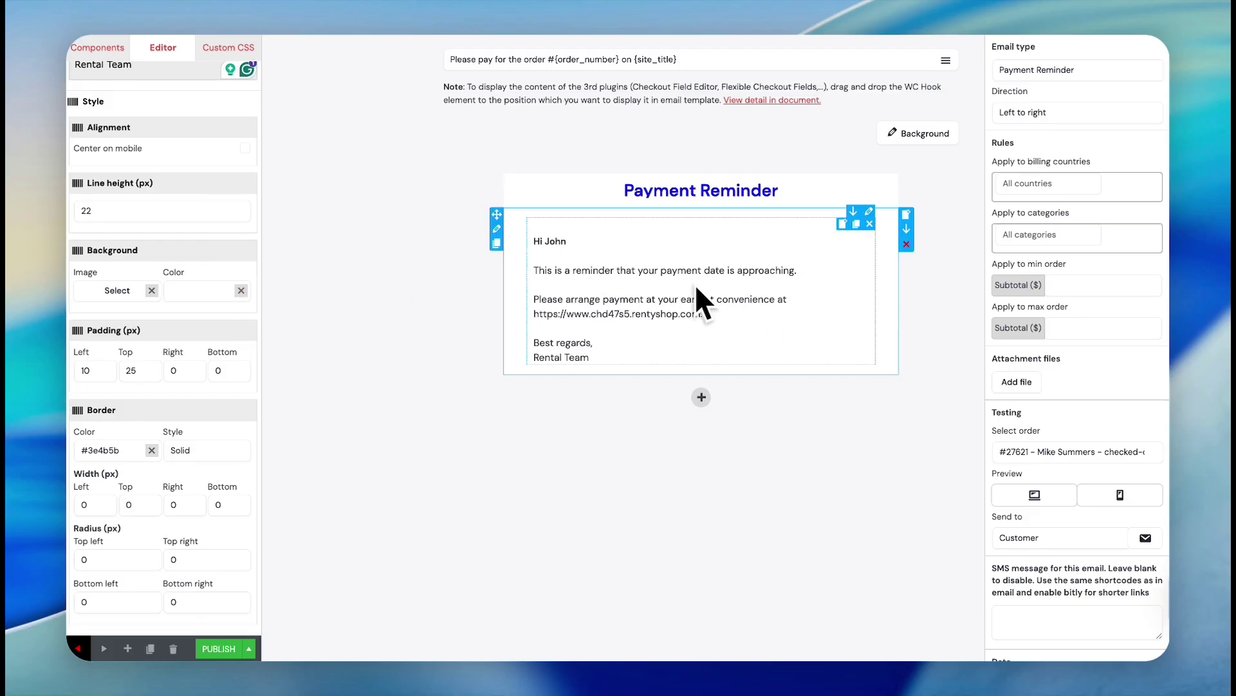
pyautogui.click(195, 291)
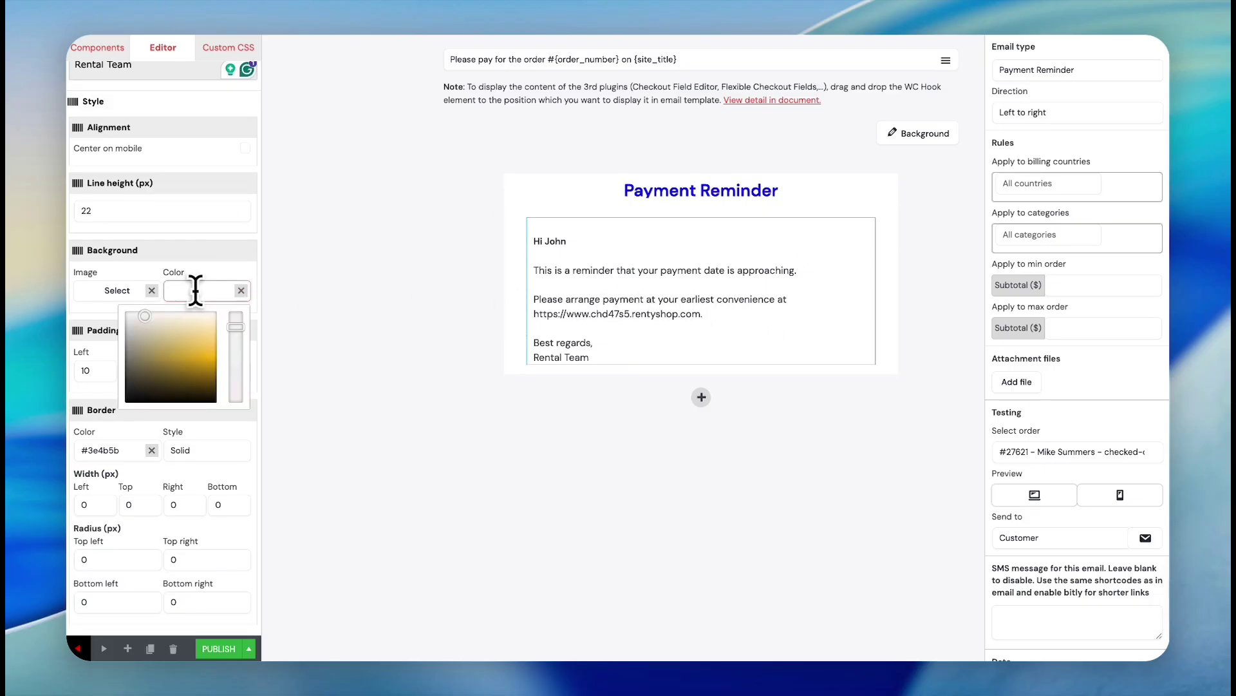
pyautogui.click(240, 345)
pyautogui.moveTo(238, 343); pyautogui.dragTo(239, 329)
pyautogui.click(832, 378)
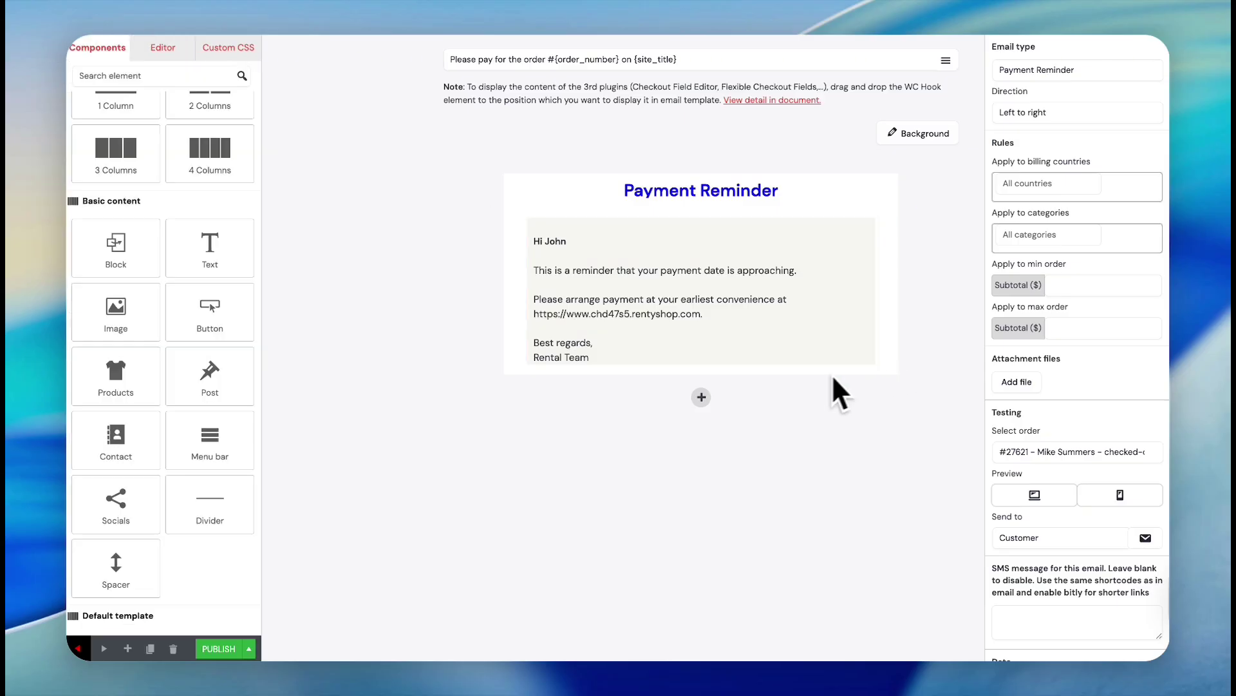
# Add a one-column row below the reminder message and select its empty column
pyautogui.click(703, 399)
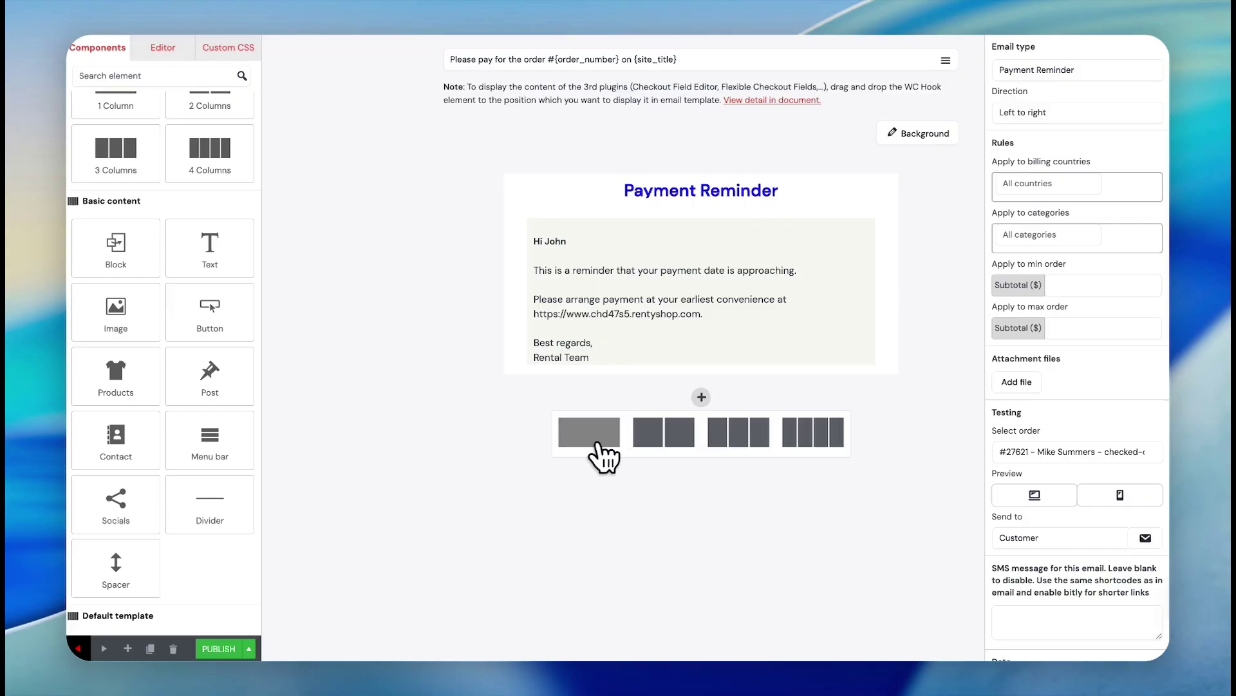
pyautogui.click(593, 442)
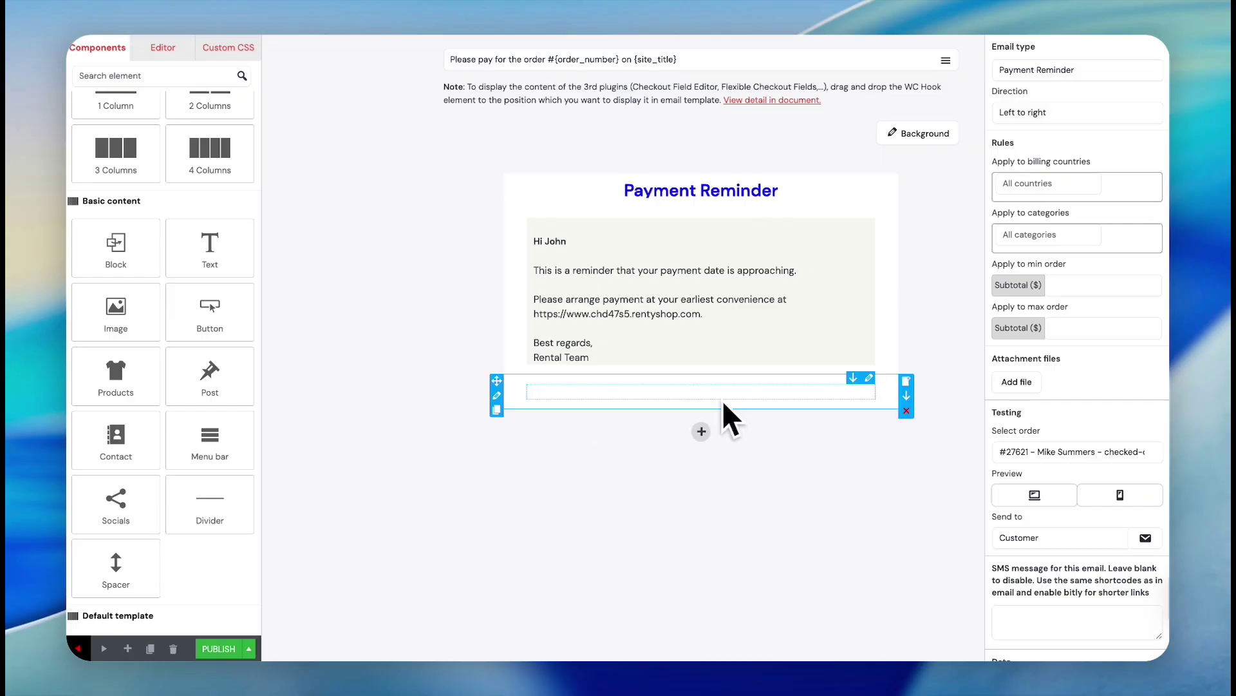
pyautogui.click(725, 395)
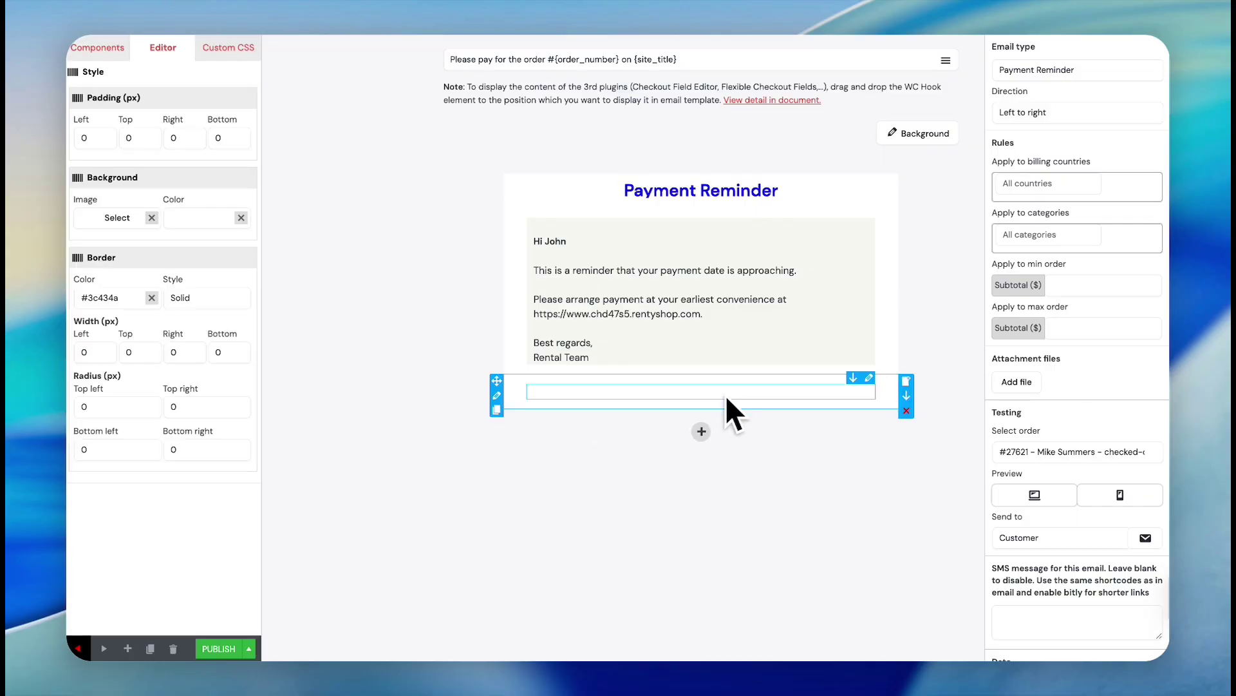
# Add a button element to the empty column below the reminder message and open its settings
pyautogui.click(105, 51)
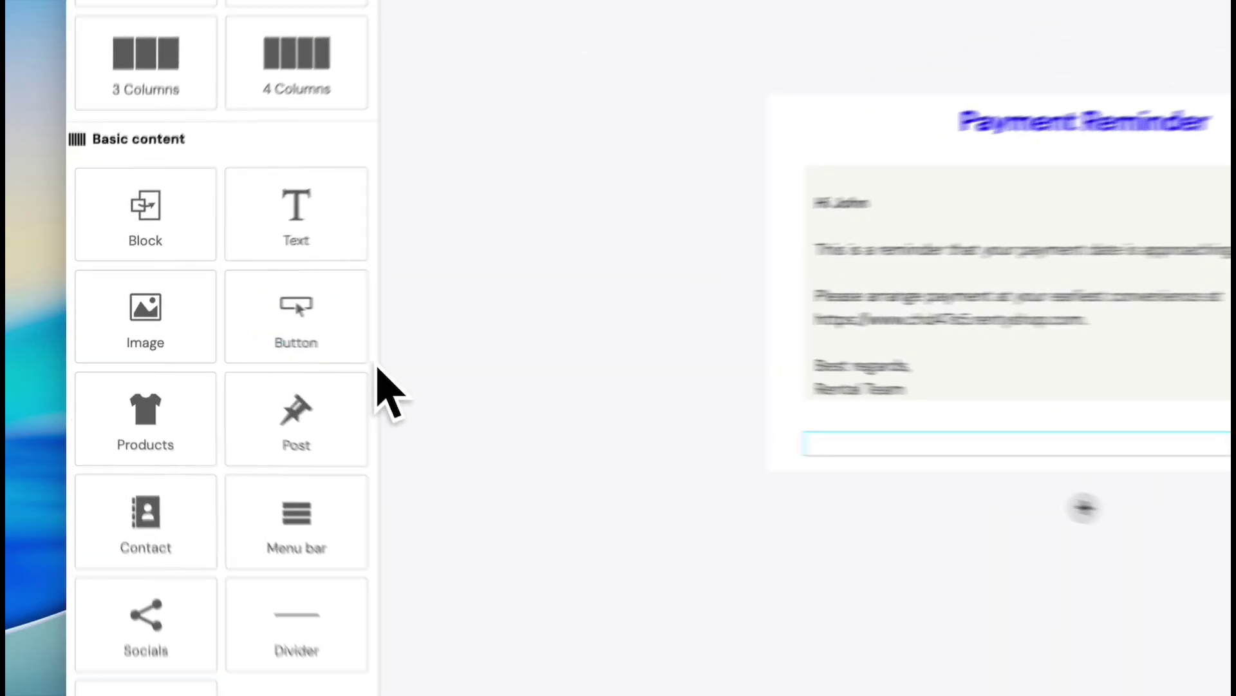
pyautogui.moveTo(370, 329); pyautogui.dragTo(1203, 482)
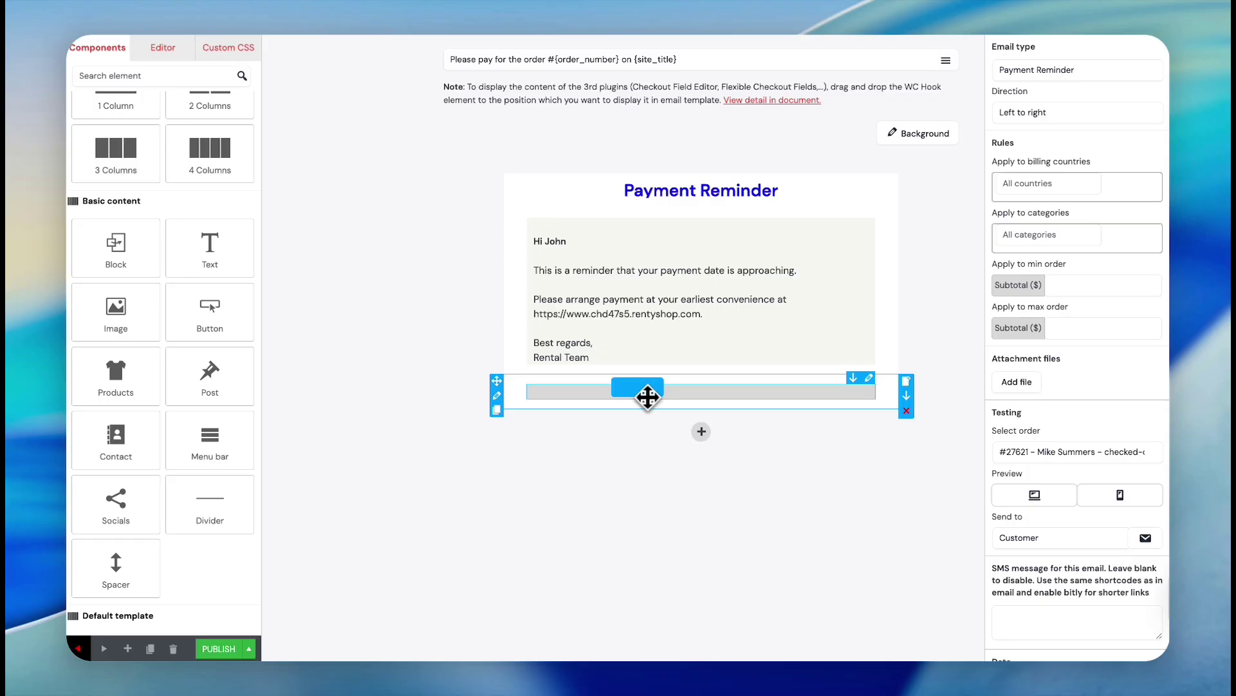
pyautogui.click(572, 394)
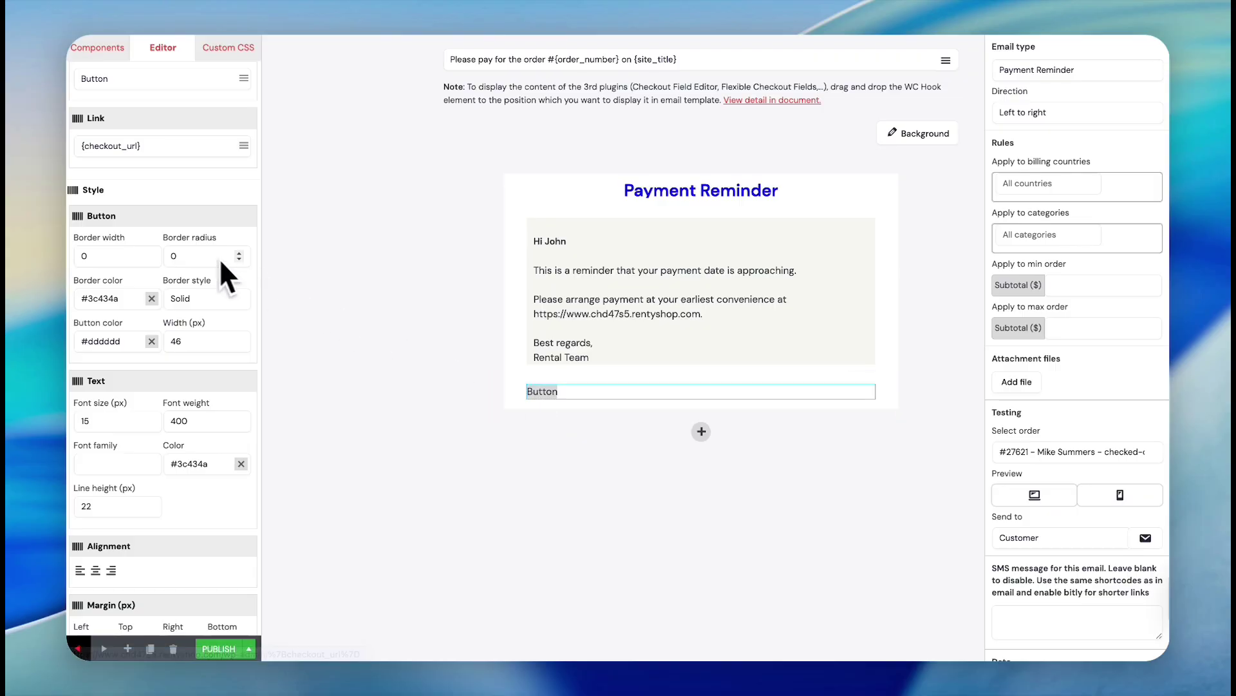
# Set the button's text size to 30 px and its text color to blue
pyautogui.scroll(-1, 126, 311)
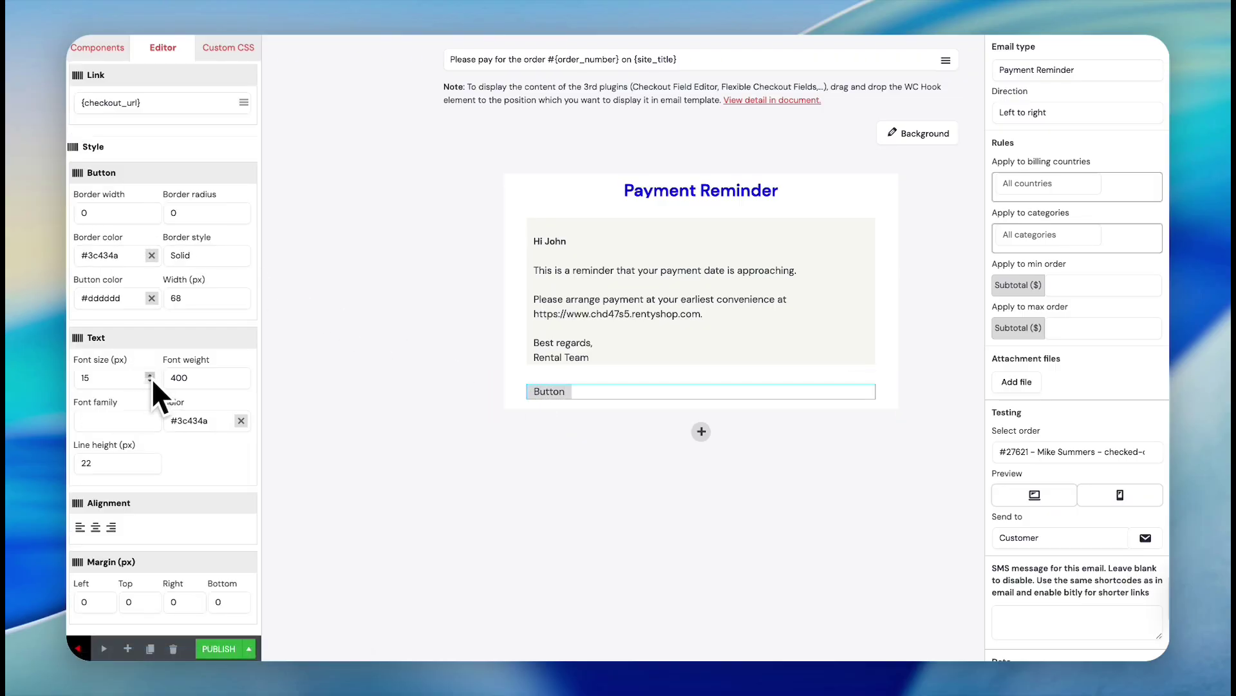
pyautogui.moveTo(149, 375); pyautogui.dragTo(150, 376)
pyautogui.click(200, 422)
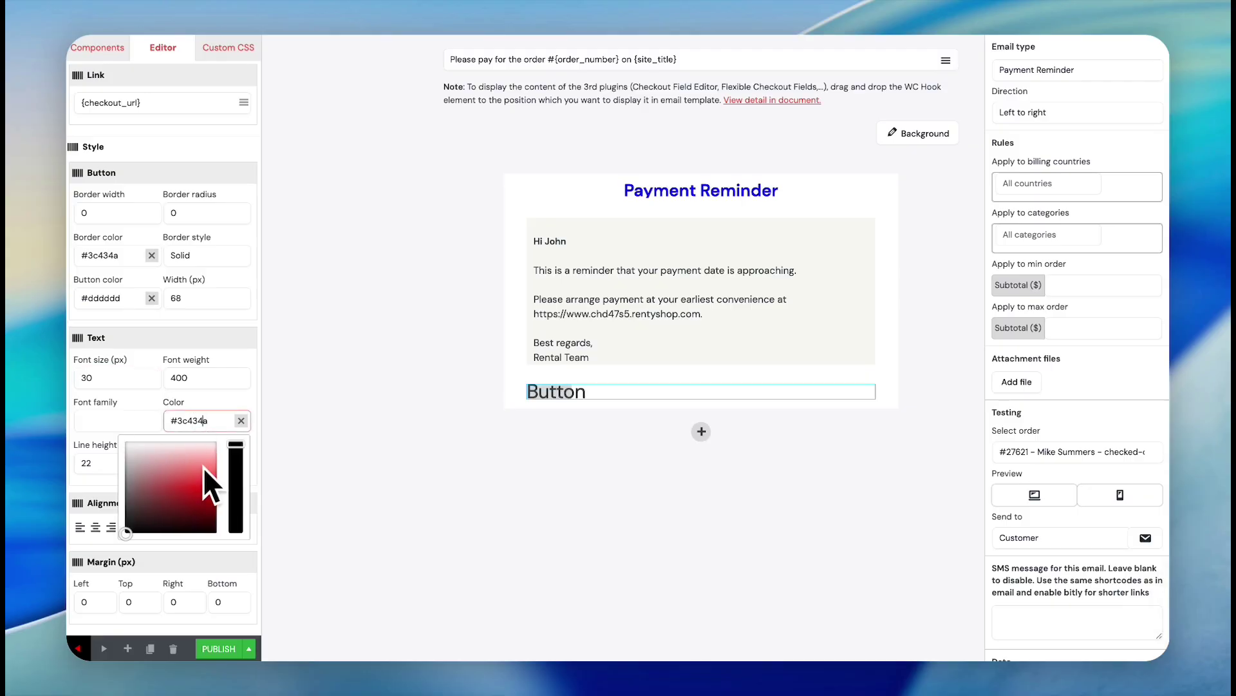
pyautogui.click(191, 494)
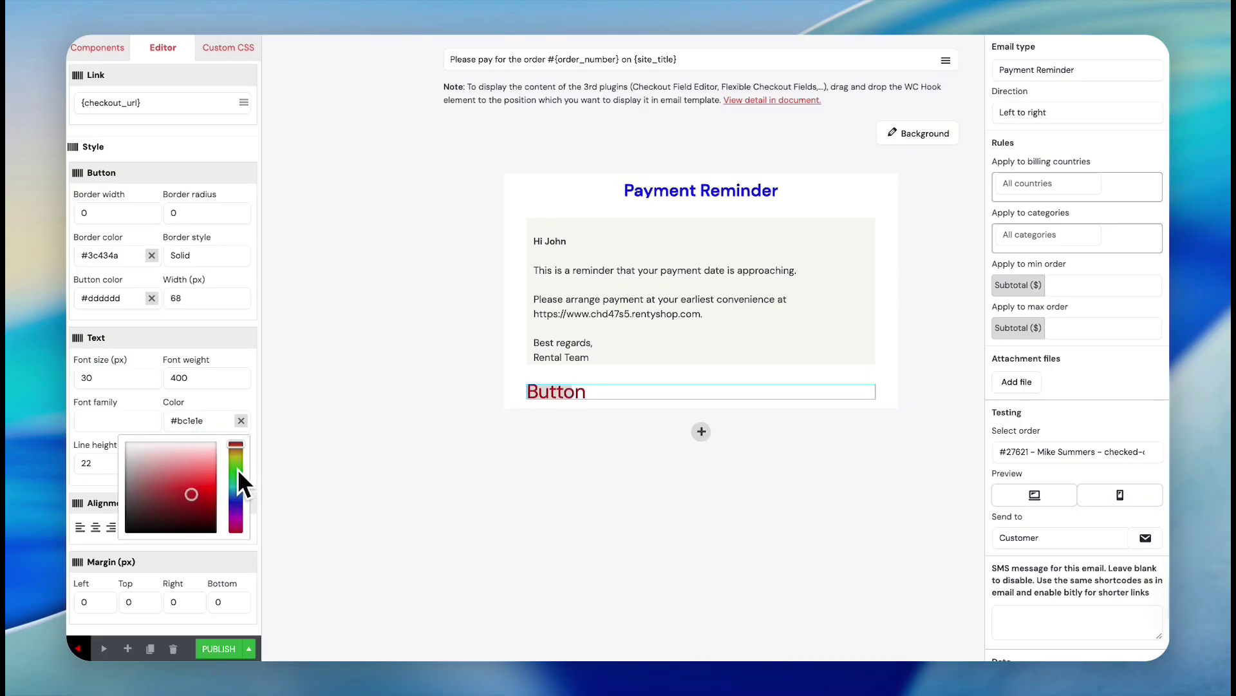
pyautogui.moveTo(237, 469); pyautogui.dragTo(238, 498)
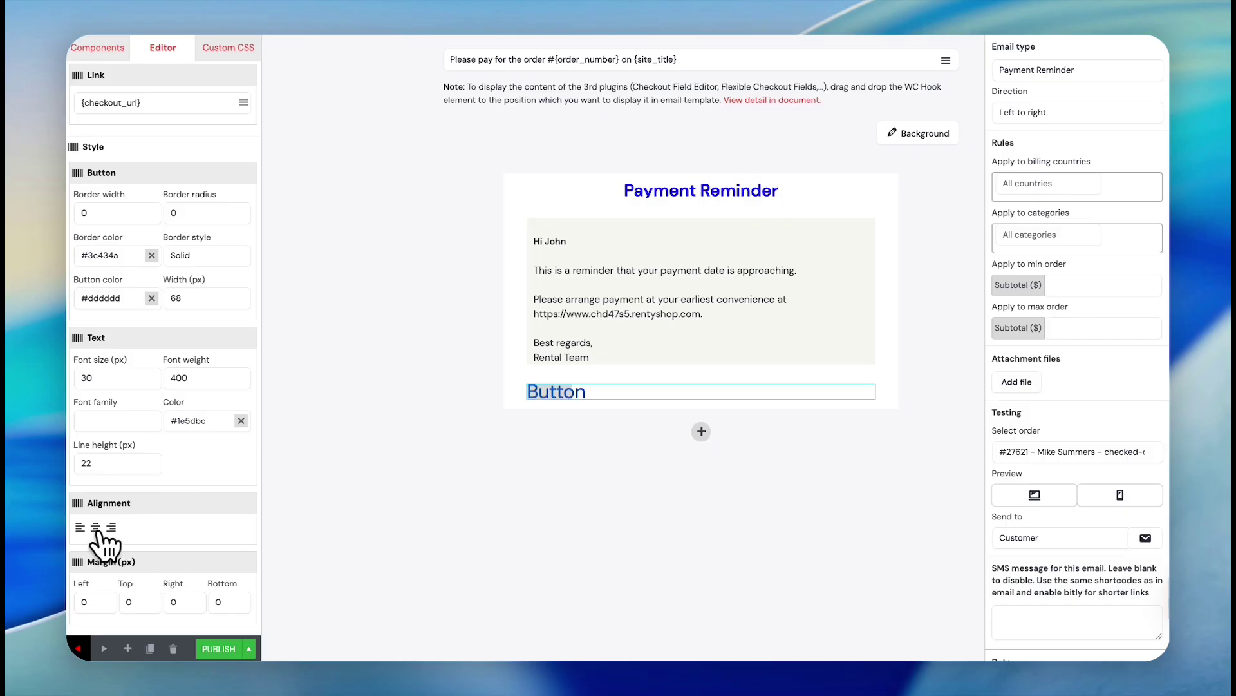
# Center the button and set its text to Tahoma with a line height of 44
pyautogui.click(95, 528)
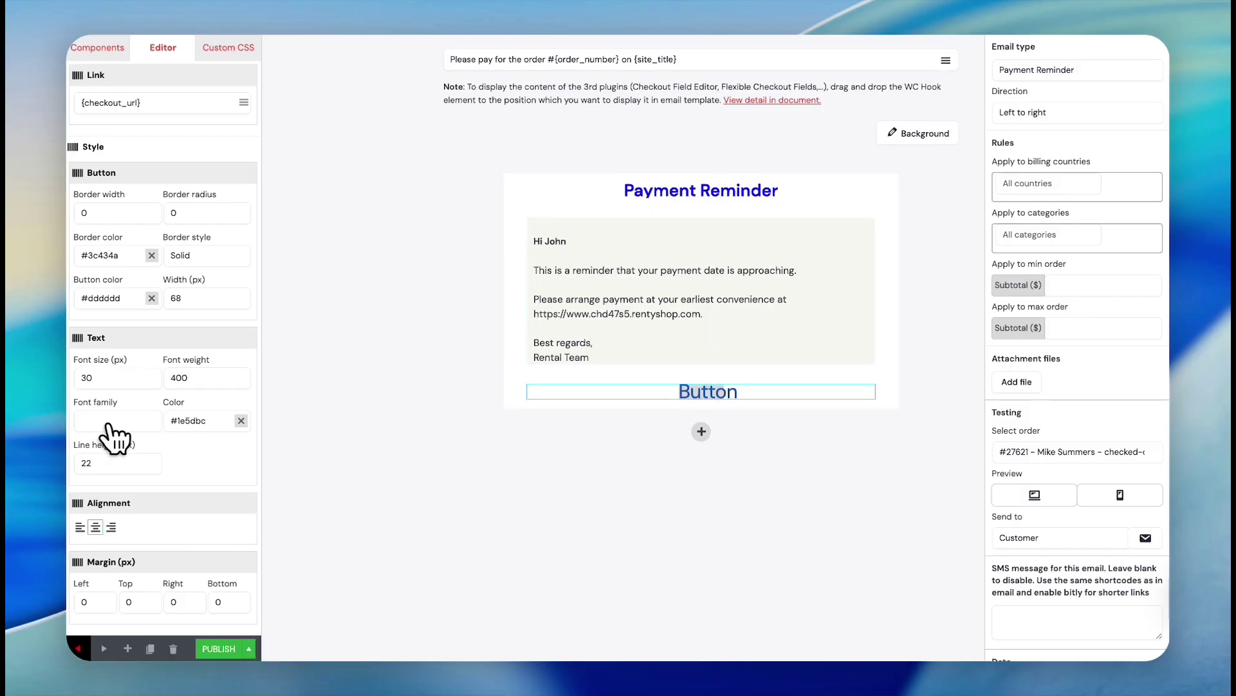
pyautogui.click(107, 426)
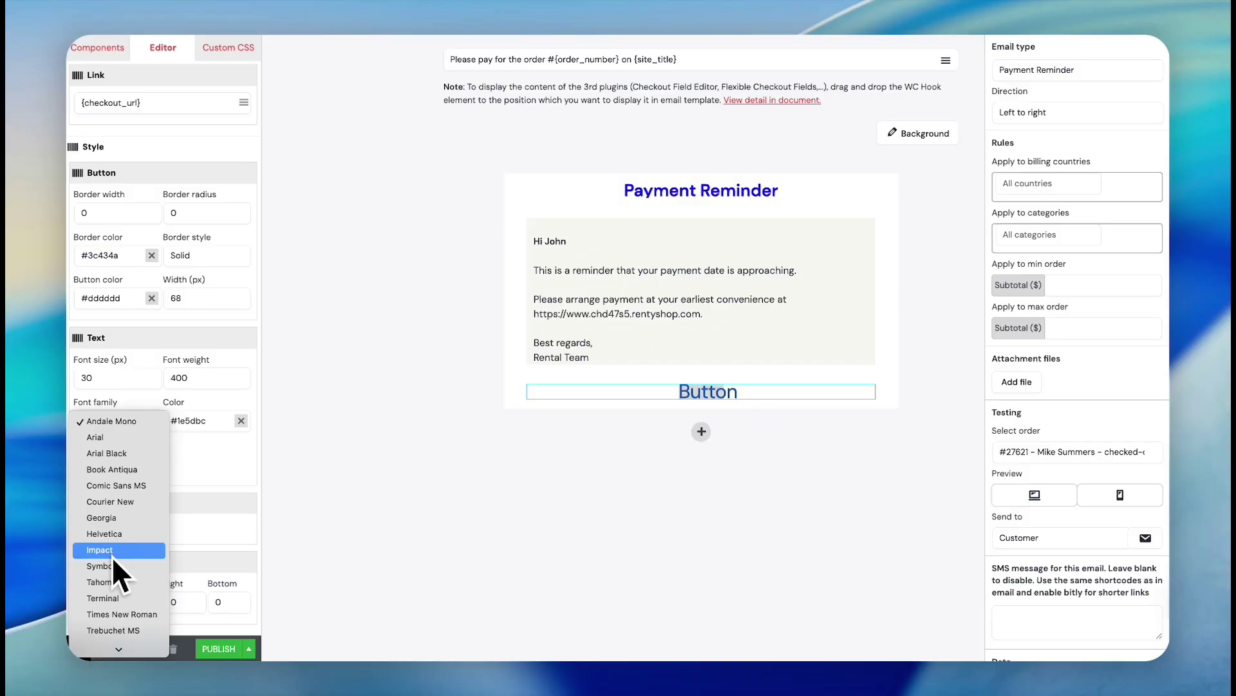
pyautogui.click(111, 583)
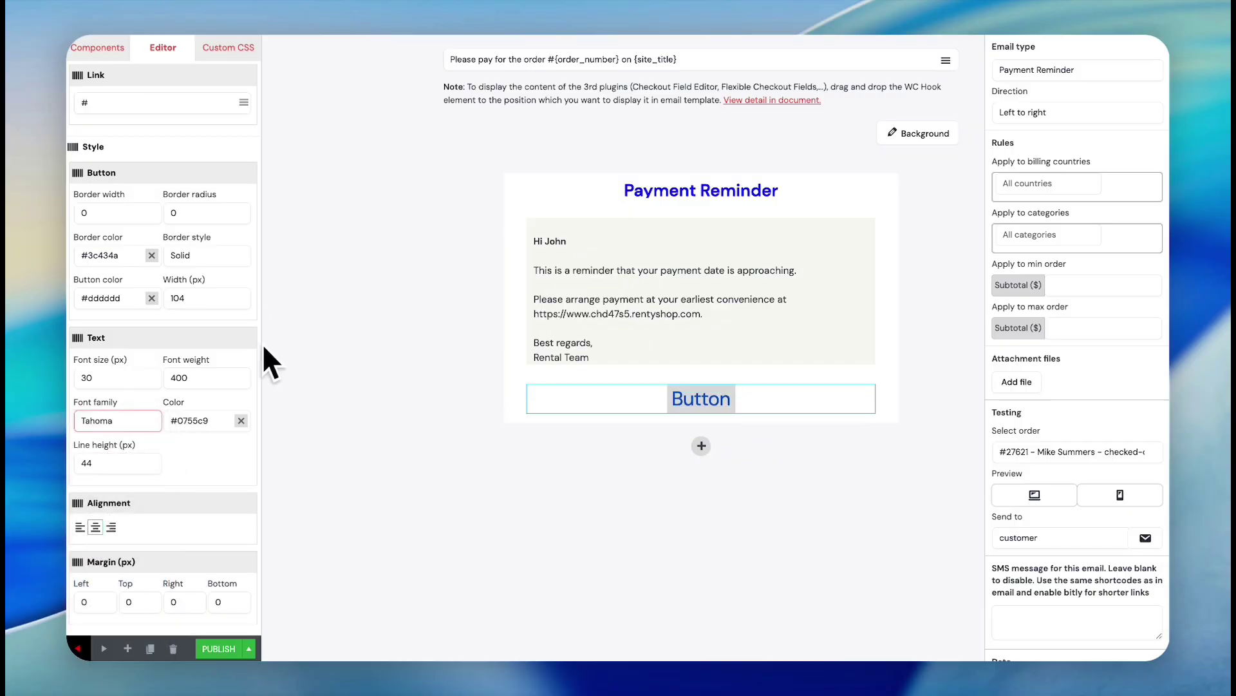
# Widen the button to 126 px and give it the light green color #dceab2
pyautogui.click(239, 295)
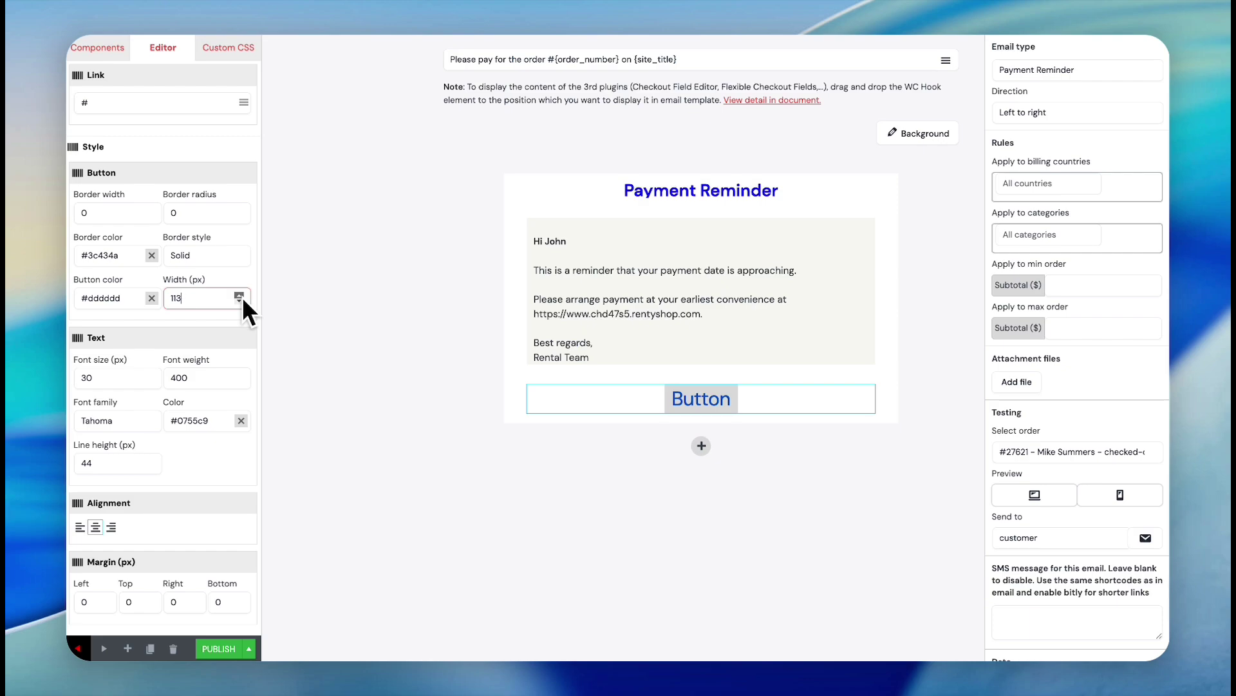
pyautogui.click(242, 295)
pyautogui.click(242, 296)
pyautogui.click(243, 296)
pyautogui.click(242, 297)
pyautogui.click(242, 296)
pyautogui.click(242, 296)
pyautogui.click(242, 296)
pyautogui.click(242, 297)
pyautogui.click(242, 296)
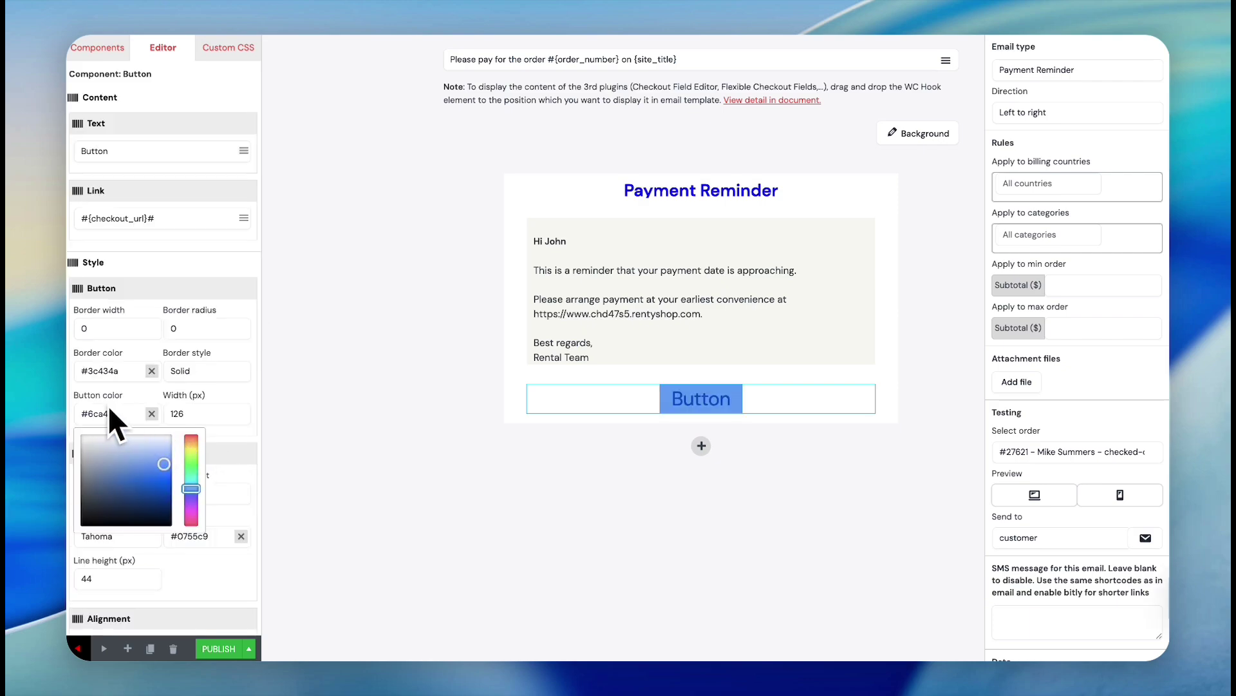
pyautogui.click(137, 453)
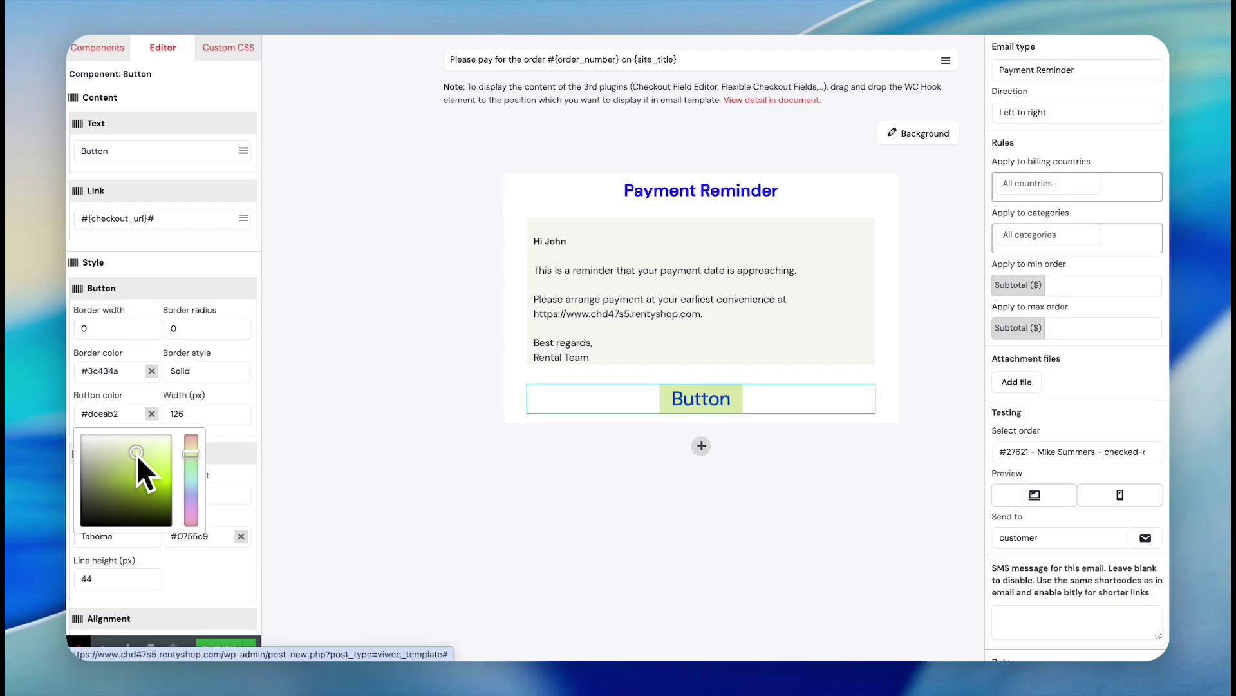
# Change the button's text to Pay Here
pyautogui.click(689, 413)
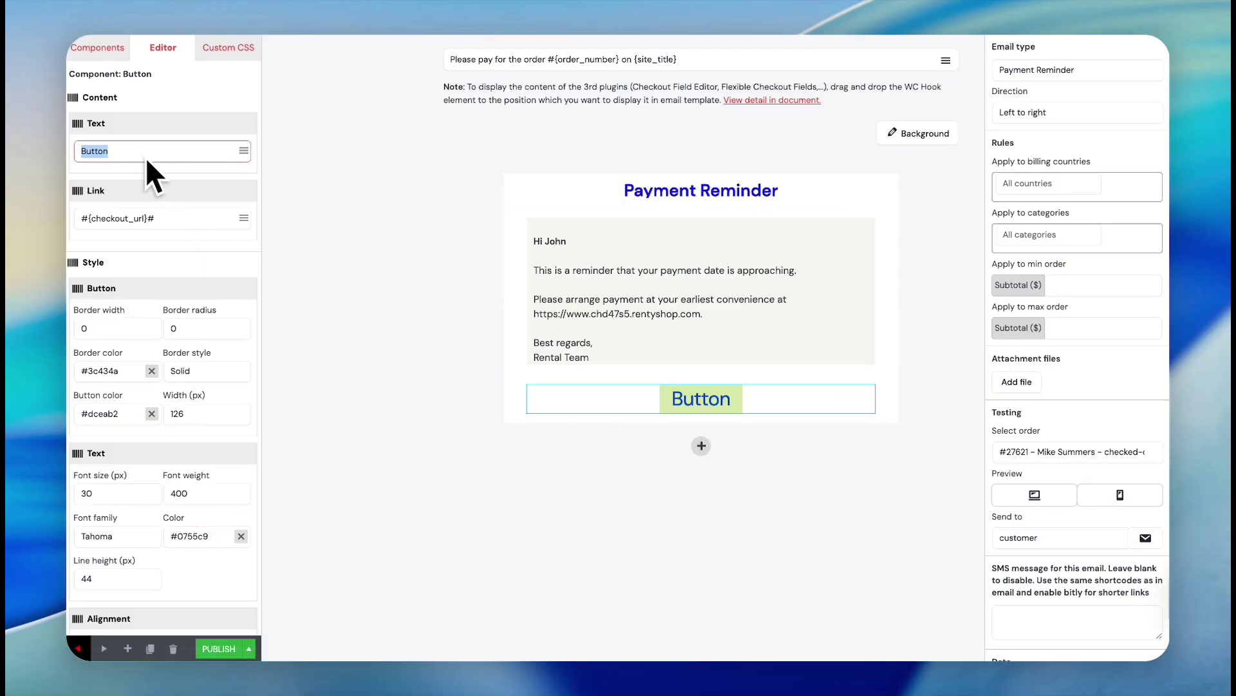
pyautogui.write('pAY')
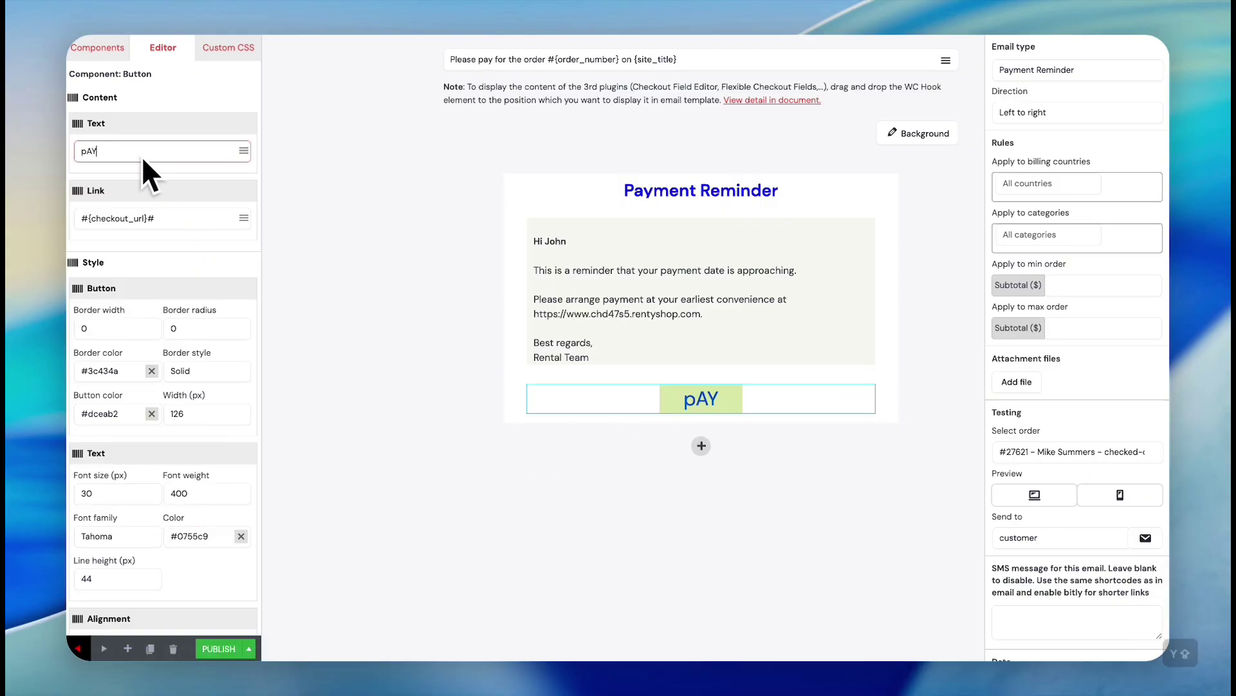
pyautogui.press('BackSpace')
pyautogui.press('BackSpace')
pyautogui.press('BackSpace')
pyautogui.write('Pay He')
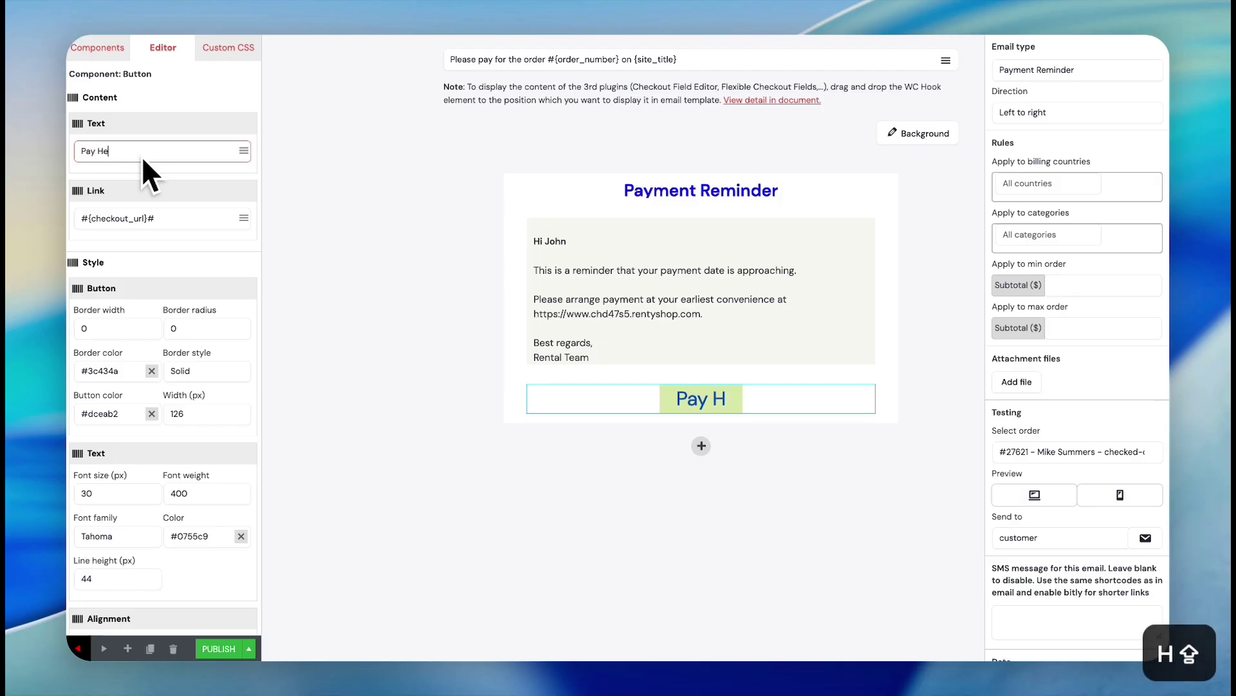
pyautogui.write('re')
pyautogui.click(763, 474)
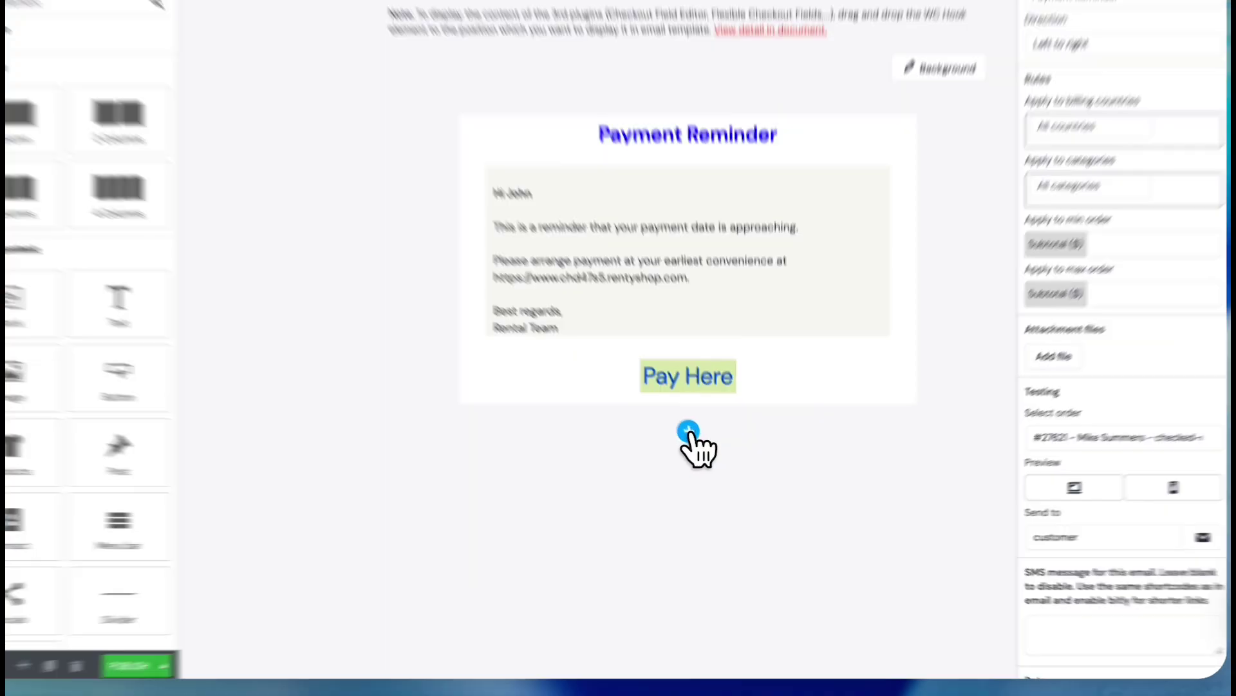
# Add a one-column row below the Pay Here button and place an image element in it
pyautogui.click(701, 446)
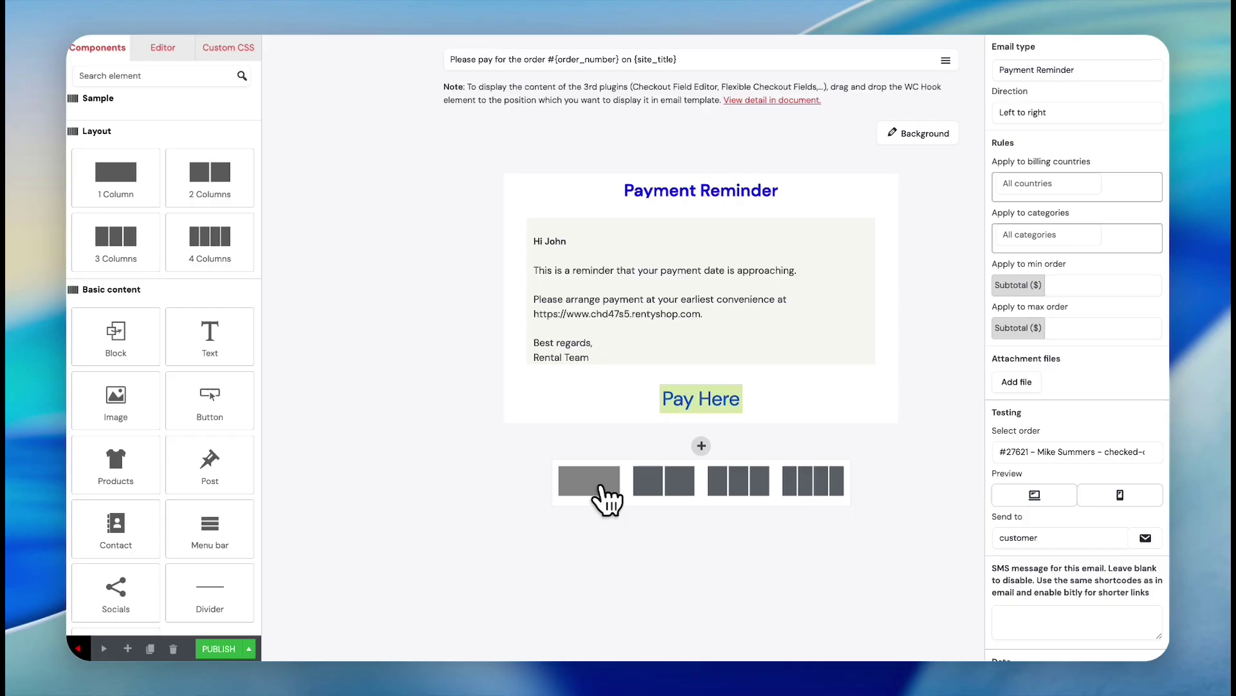
pyautogui.click(602, 491)
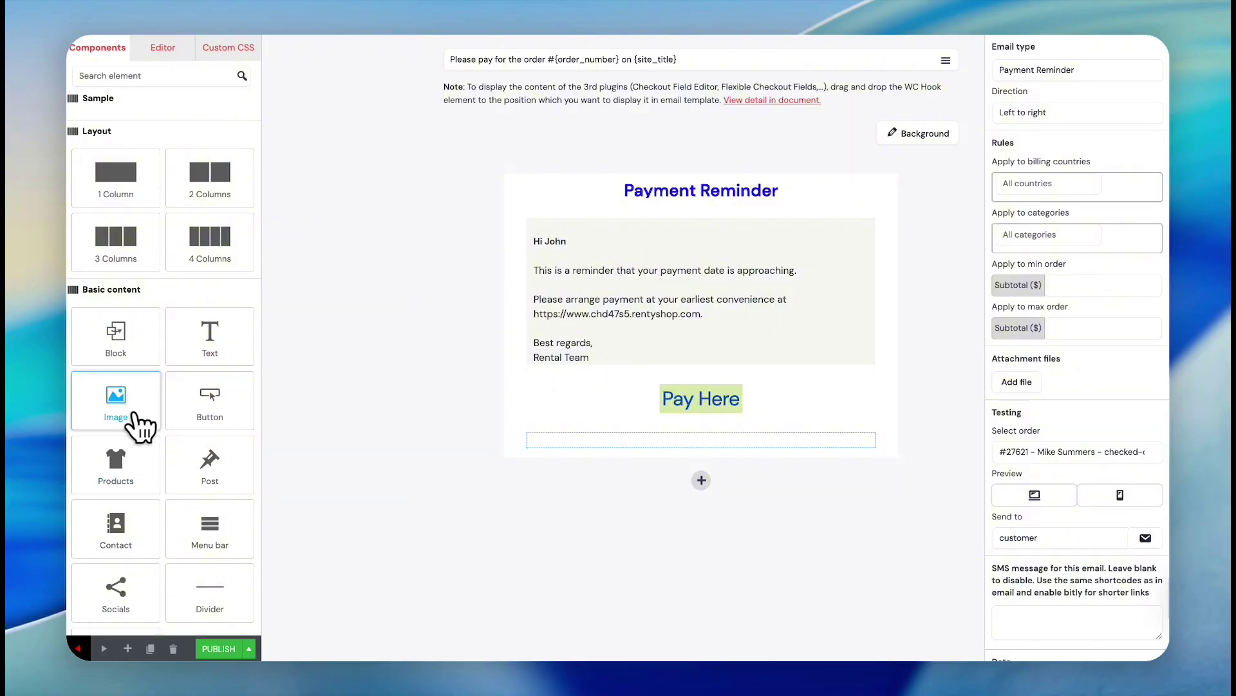
pyautogui.moveTo(136, 415); pyautogui.dragTo(673, 444)
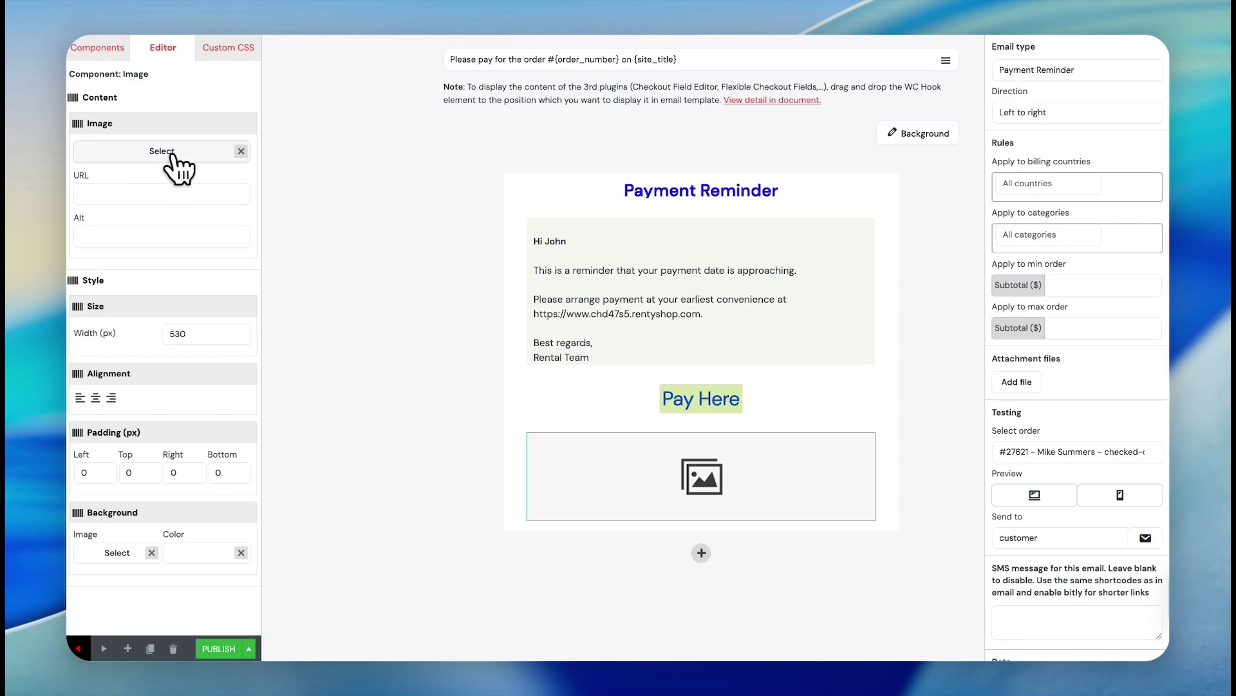
# Fill the image element with the first "Thank you for supporting my small business!" picture from the media library
pyautogui.click(172, 156)
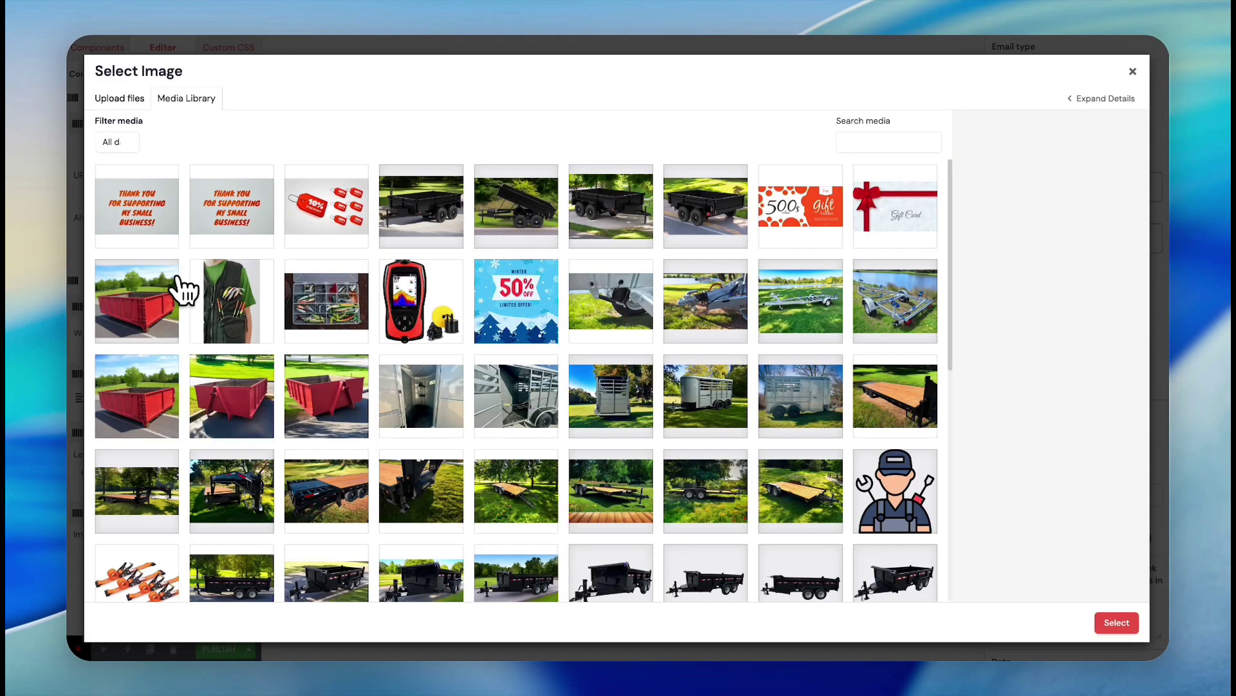
pyautogui.click(143, 219)
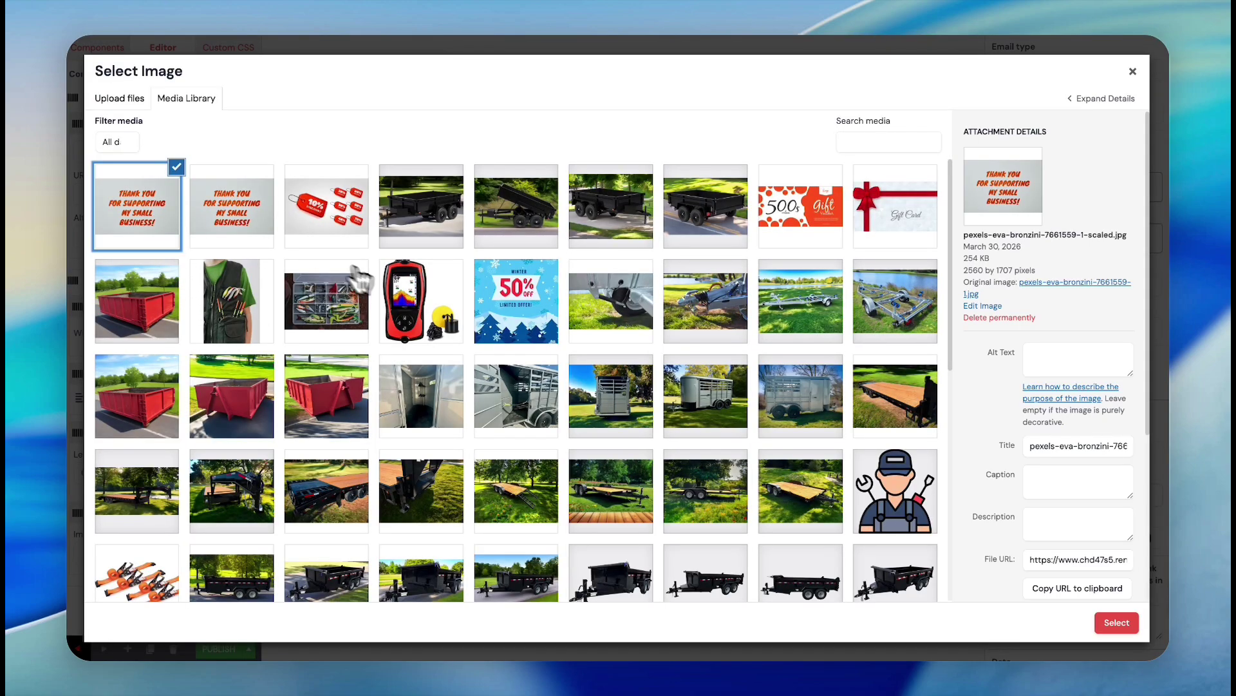
pyautogui.click(1118, 625)
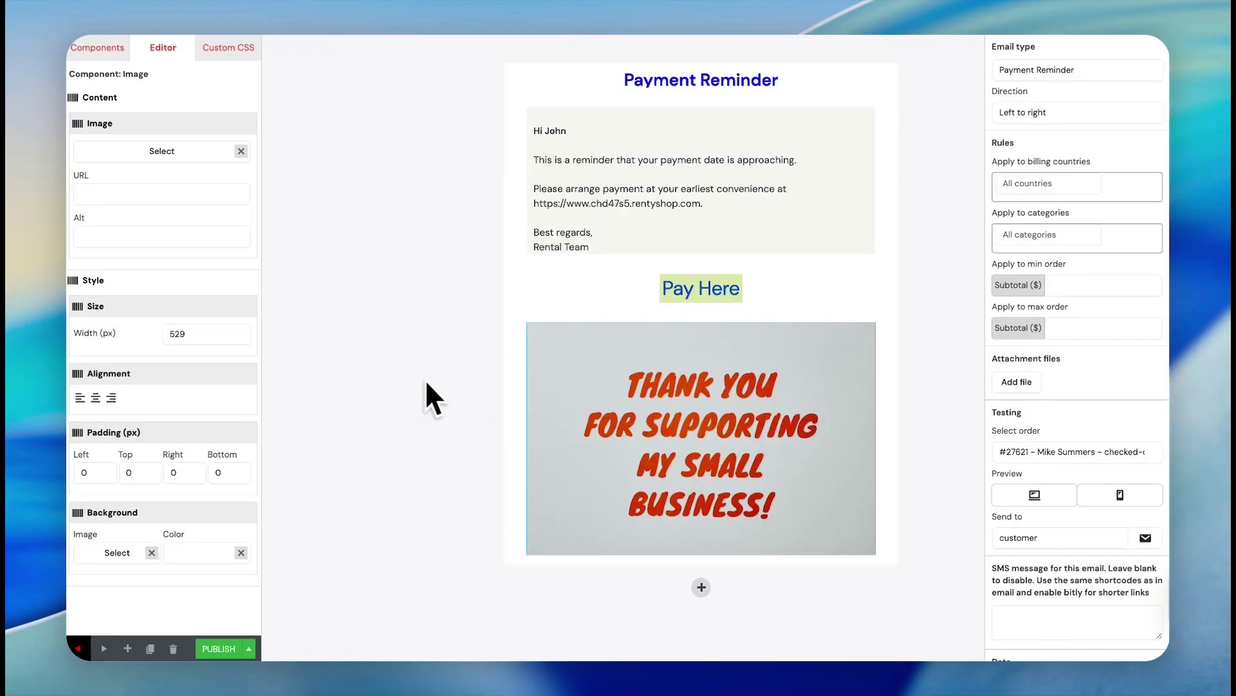
# Set the thank-you image's width to 350 px and center it in its row
pyautogui.click(239, 338)
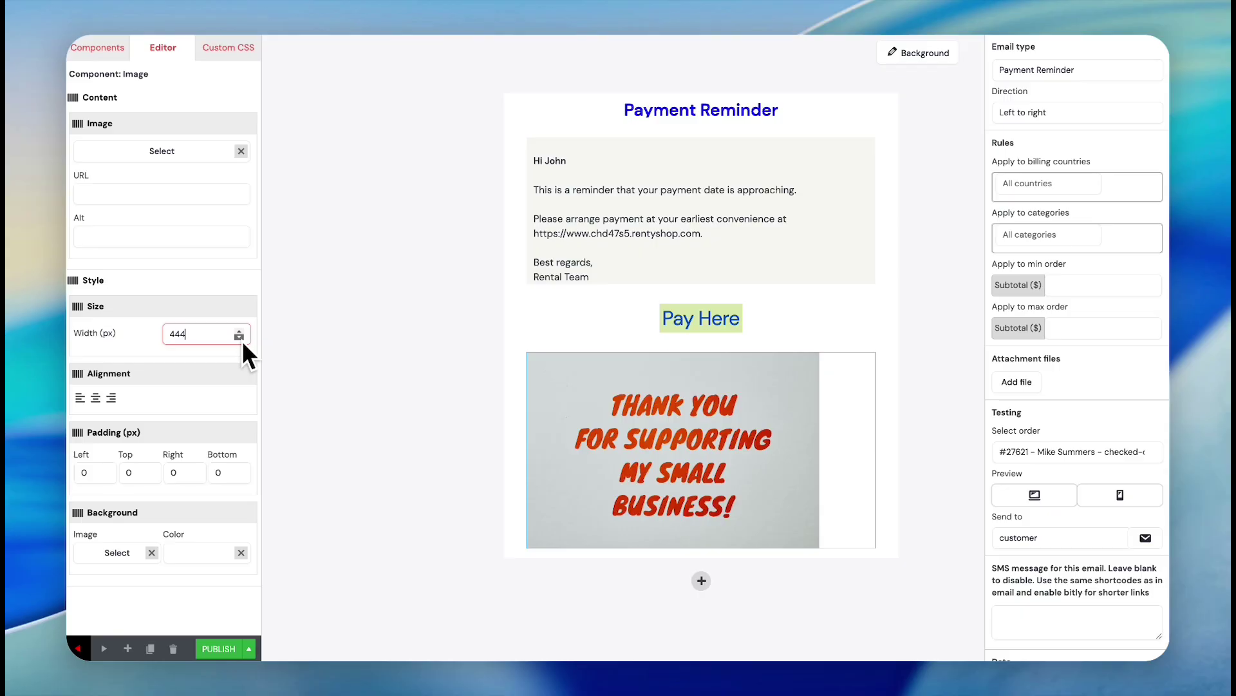
pyautogui.click(239, 338)
pyautogui.click(239, 338)
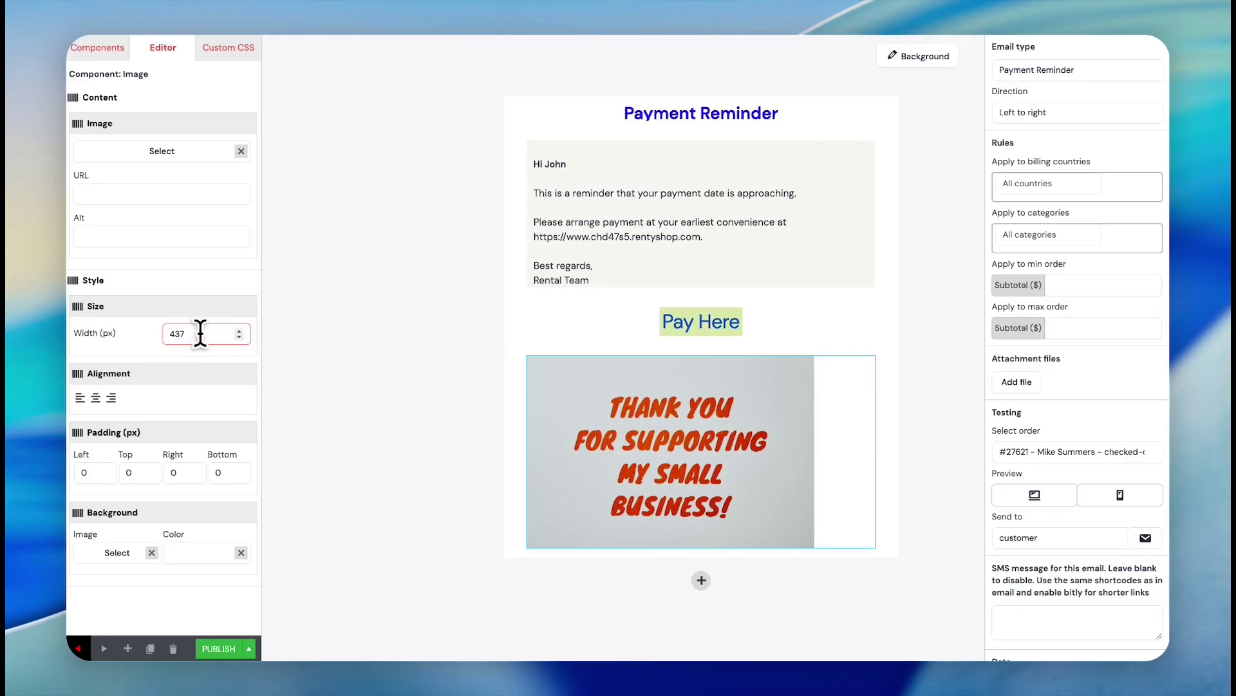
pyautogui.moveTo(205, 333); pyautogui.dragTo(169, 333)
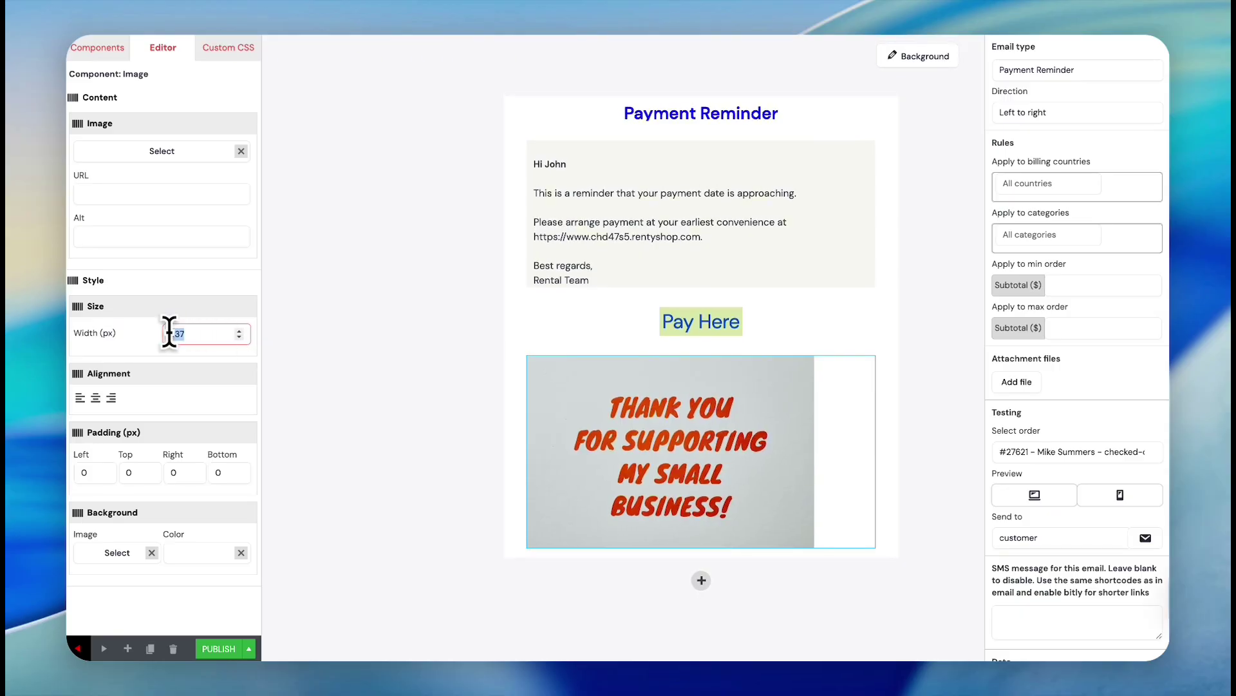
pyautogui.press('BackSpace')
pyautogui.write('350')
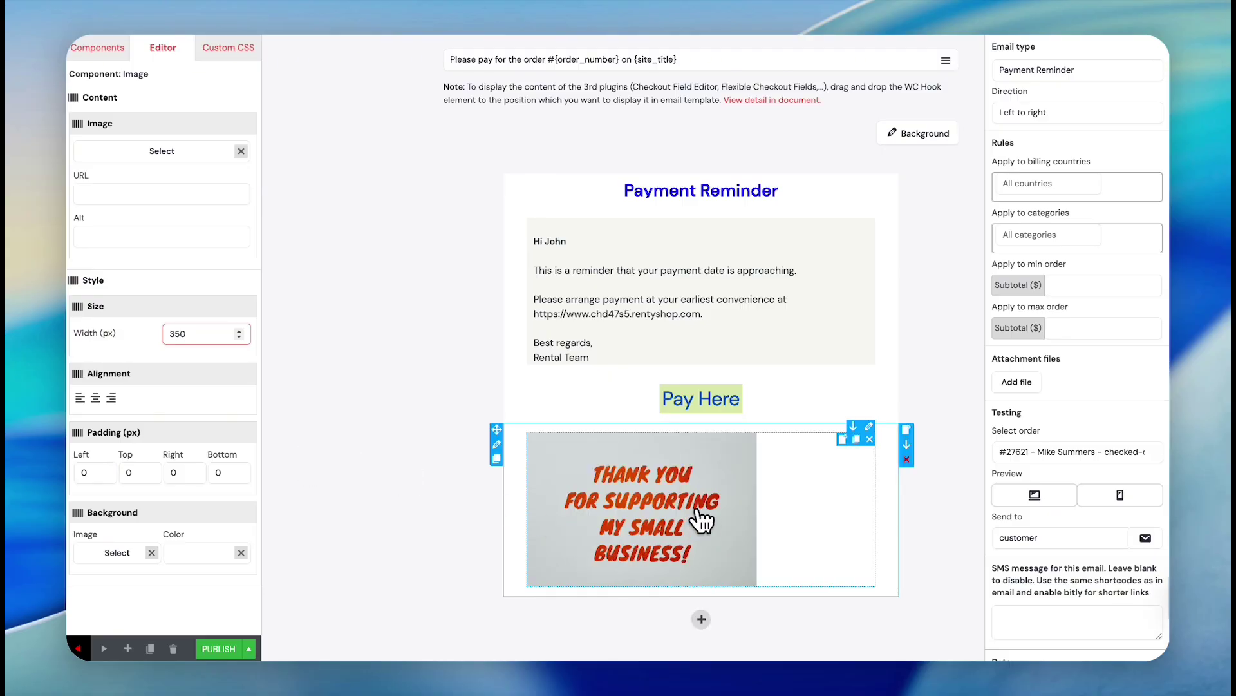
pyautogui.click(640, 543)
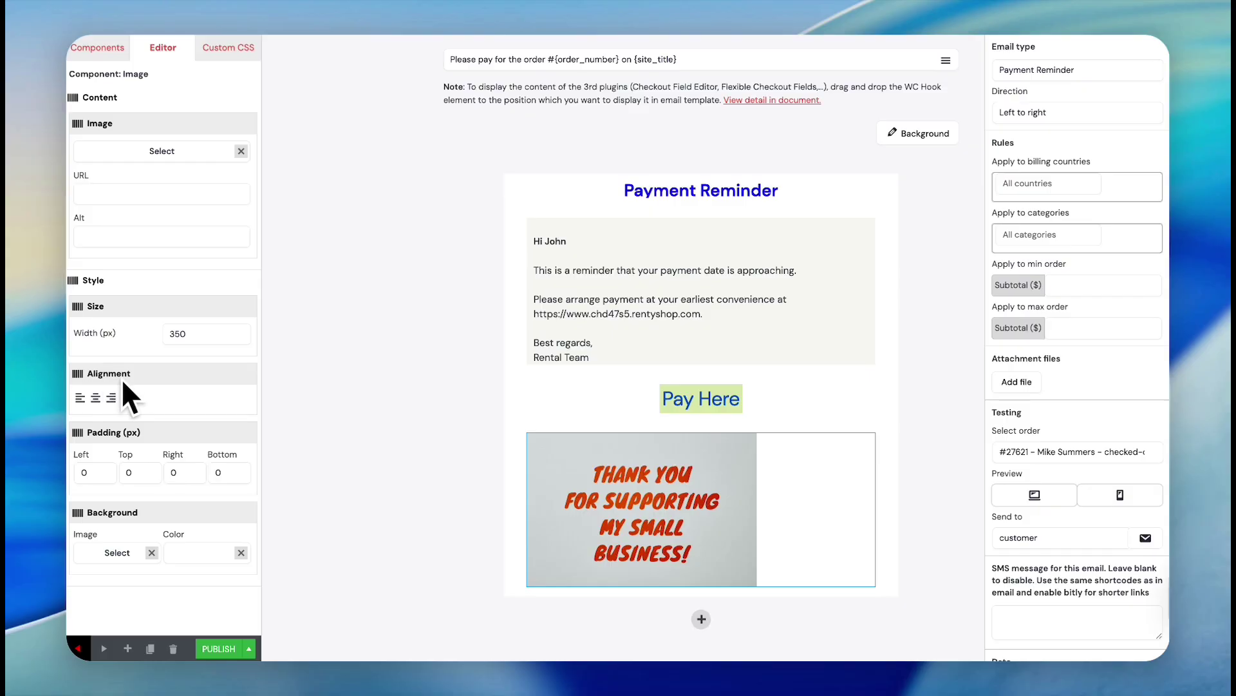
pyautogui.click(95, 399)
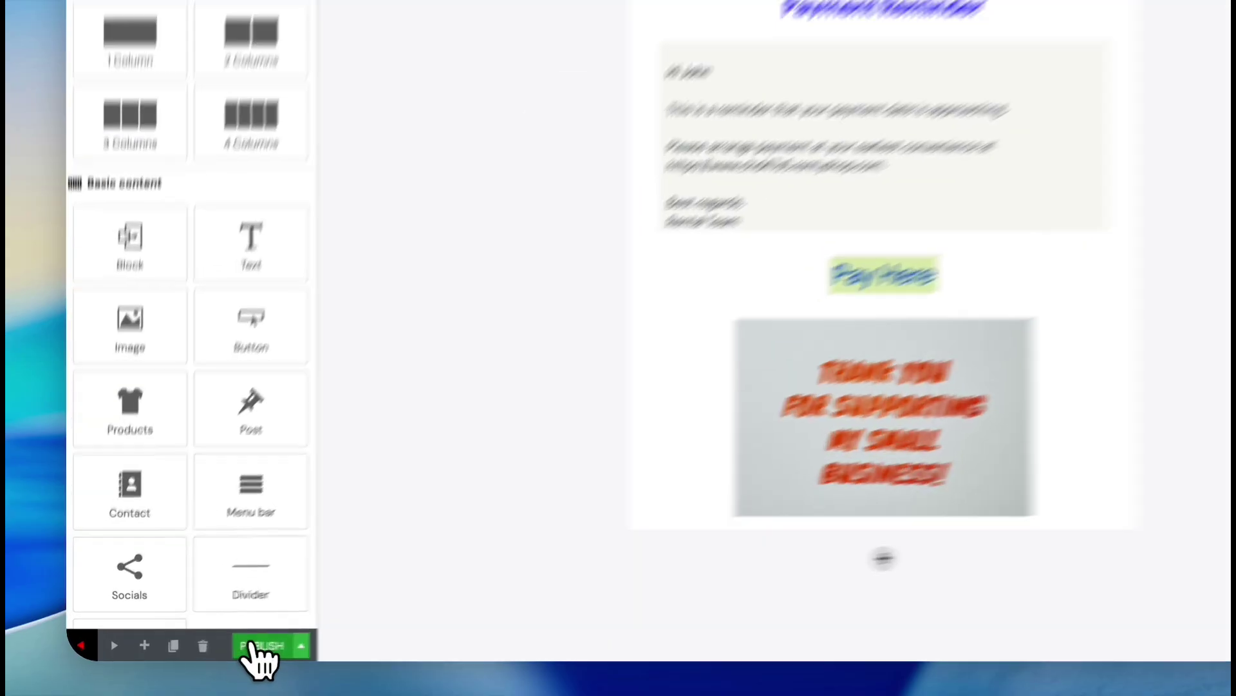
# Publish the Payment Reminder email template
pyautogui.click(218, 649)
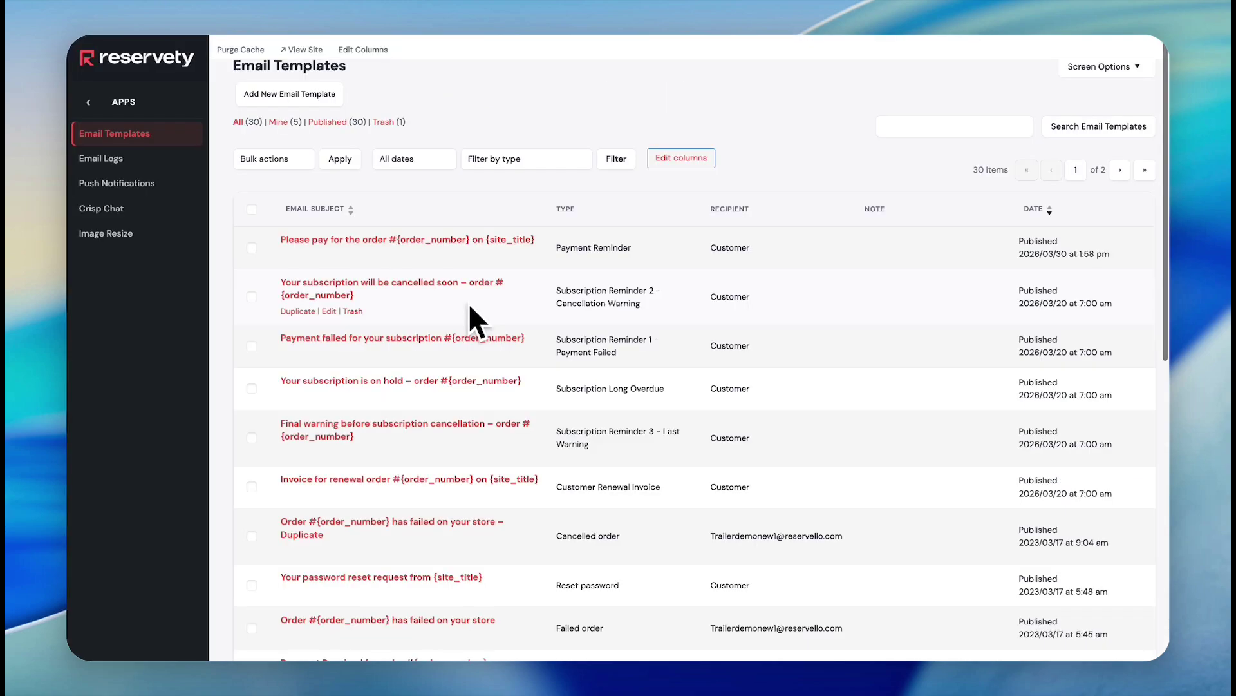
pyautogui.scroll(-1, 469, 303)
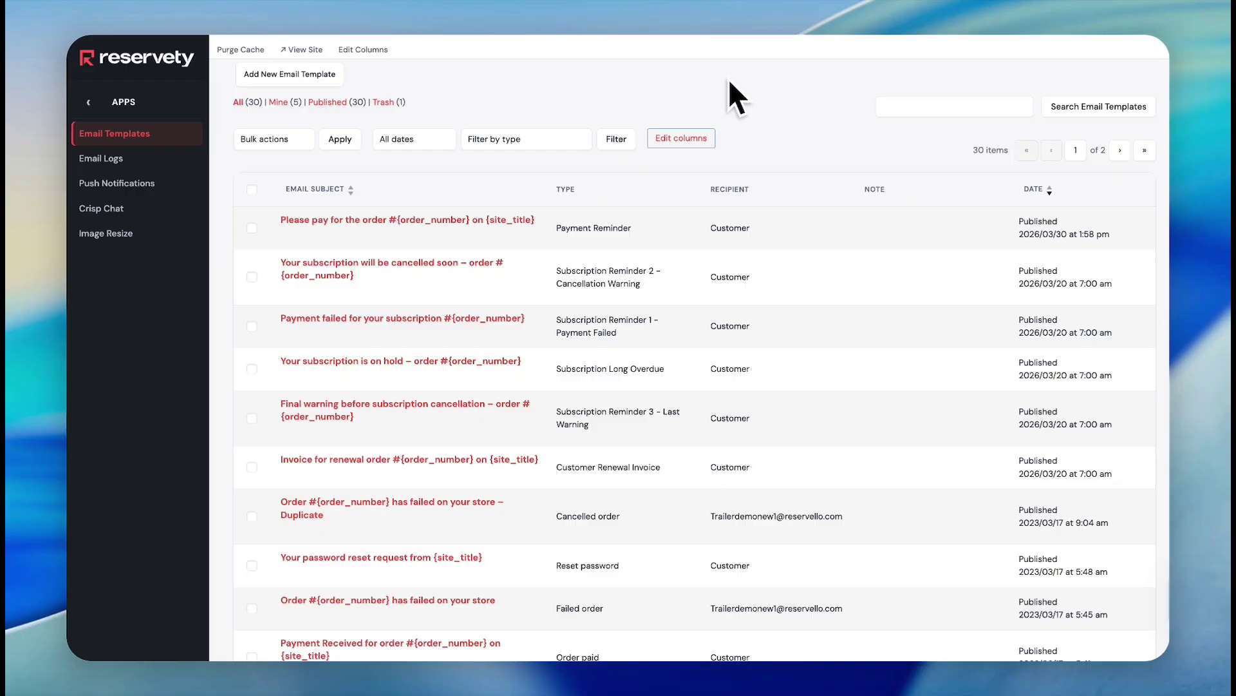
# Open Email/SMS Automation from the Marketing section and view its Contacts overview
pyautogui.click(95, 105)
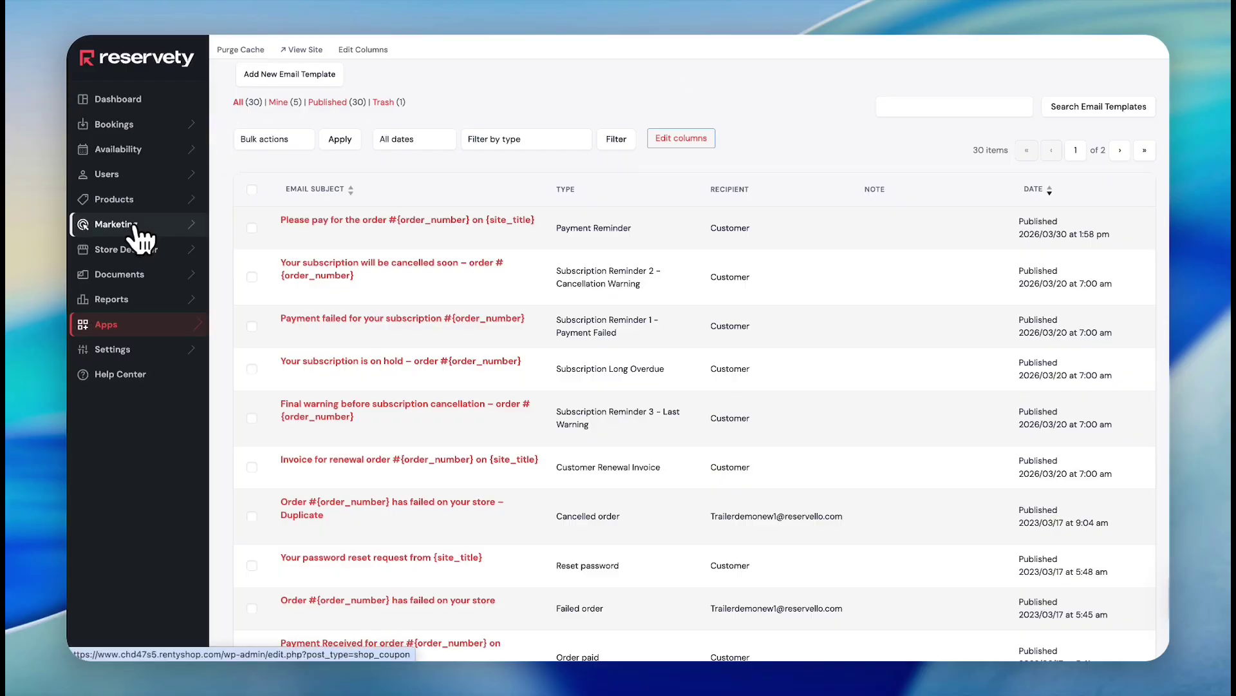
pyautogui.click(136, 225)
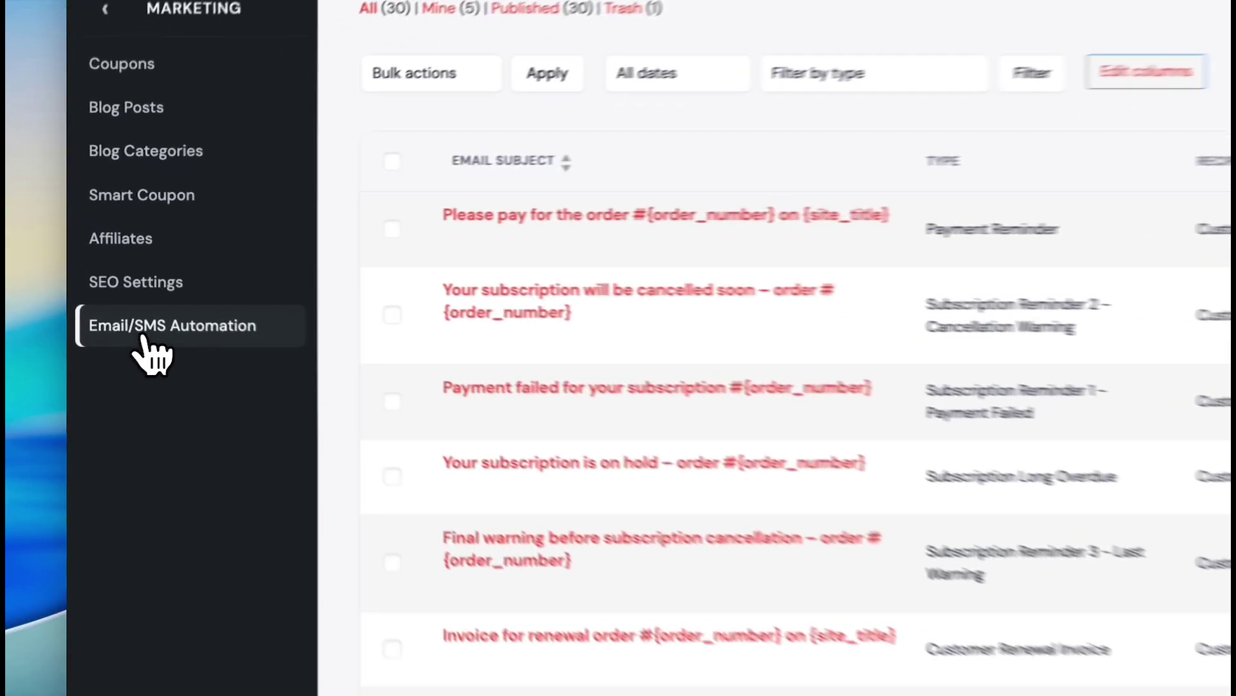
pyautogui.click(116, 300)
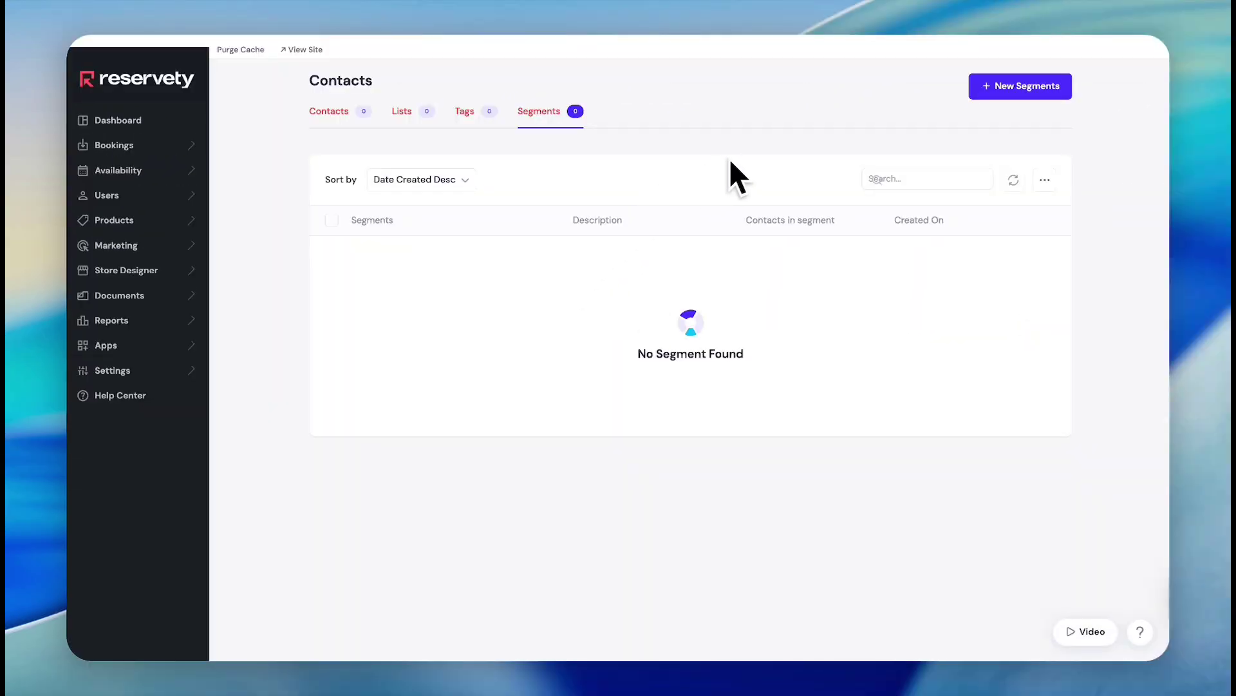
pyautogui.click(373, 118)
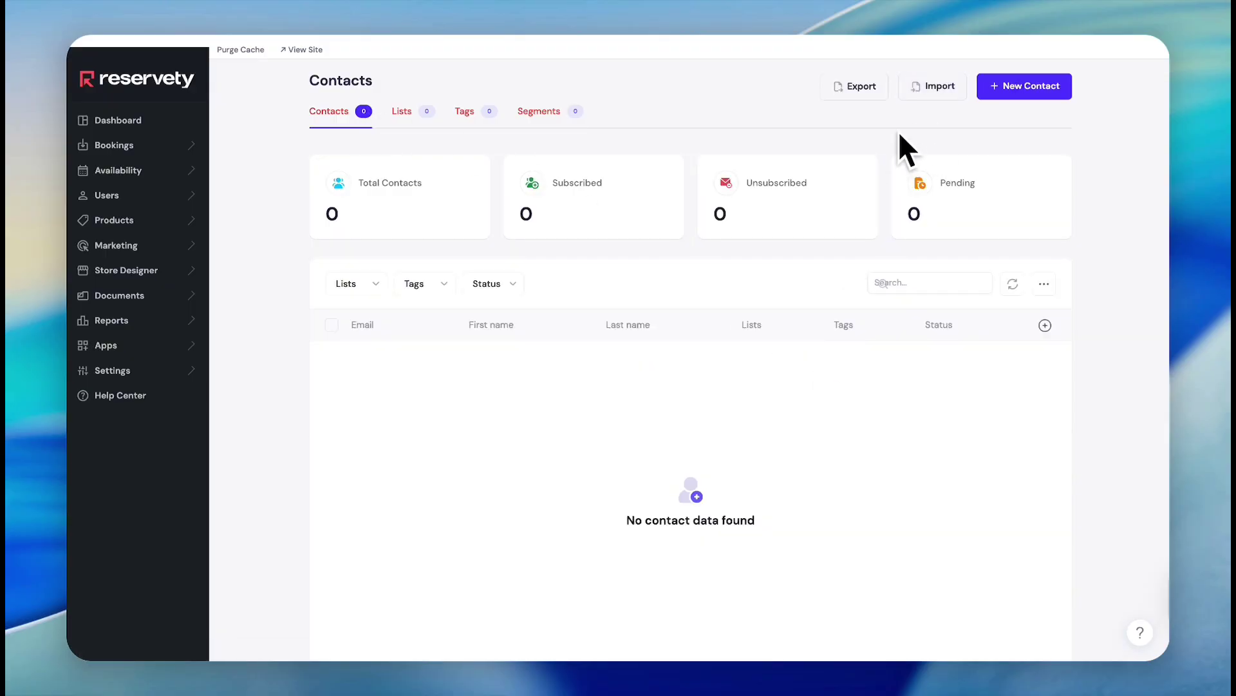
# Start a WooCommerce customer import into Contacts, mapping billing_first_name to First name and billing_last_name to Last name
pyautogui.click(955, 103)
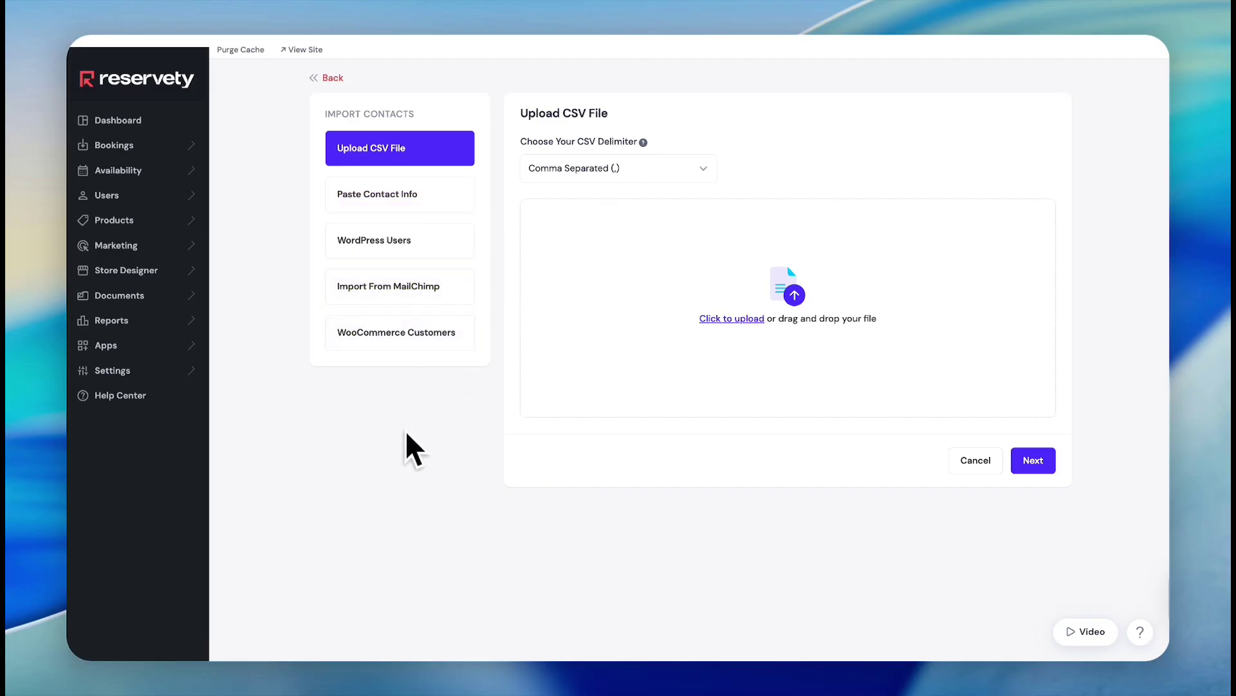
pyautogui.click(384, 333)
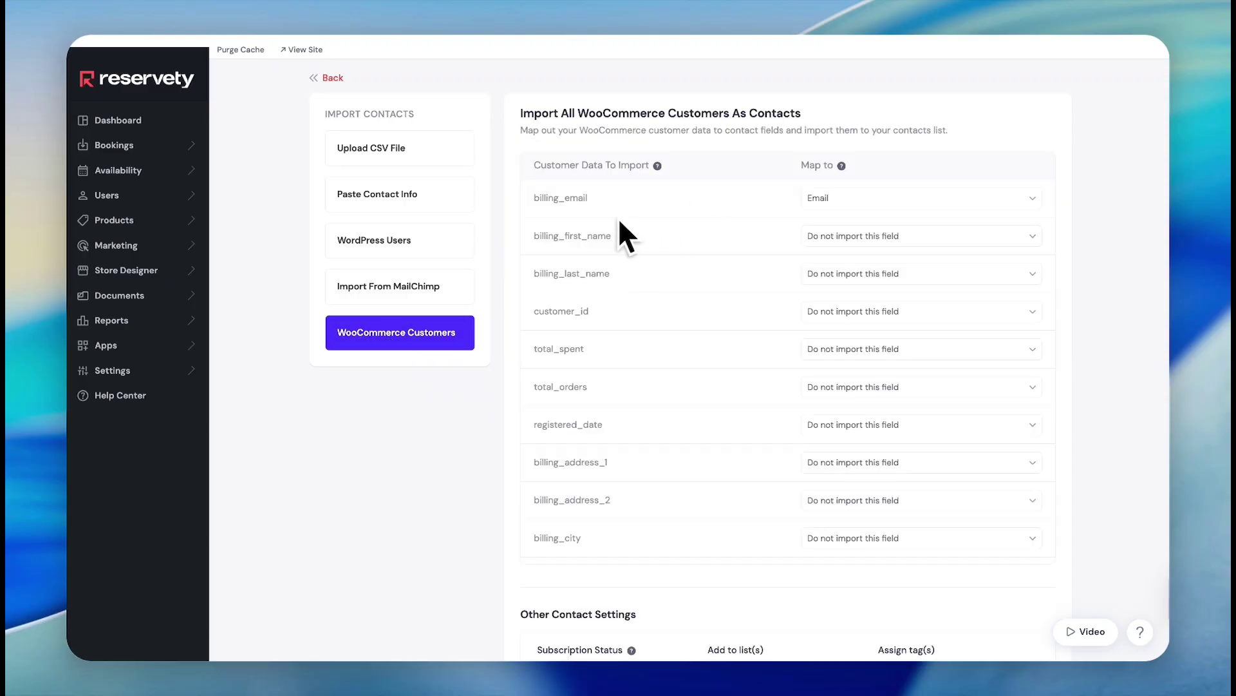
pyautogui.click(804, 237)
pyautogui.click(849, 359)
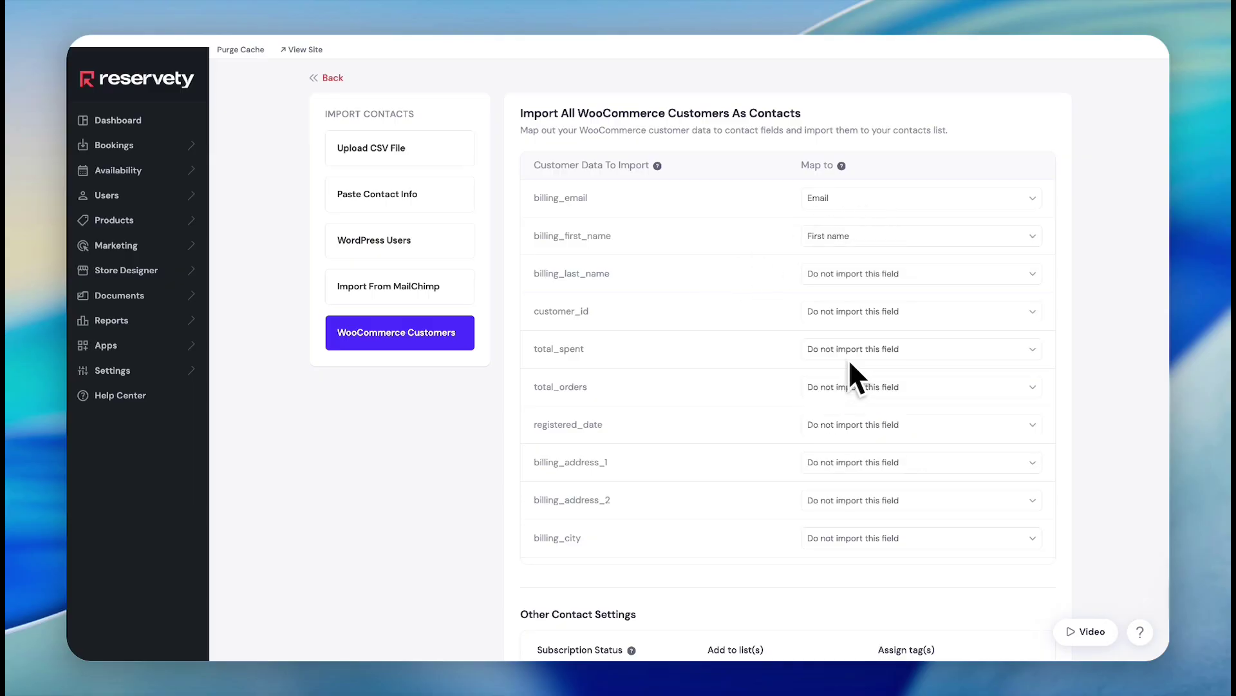
pyautogui.click(906, 275)
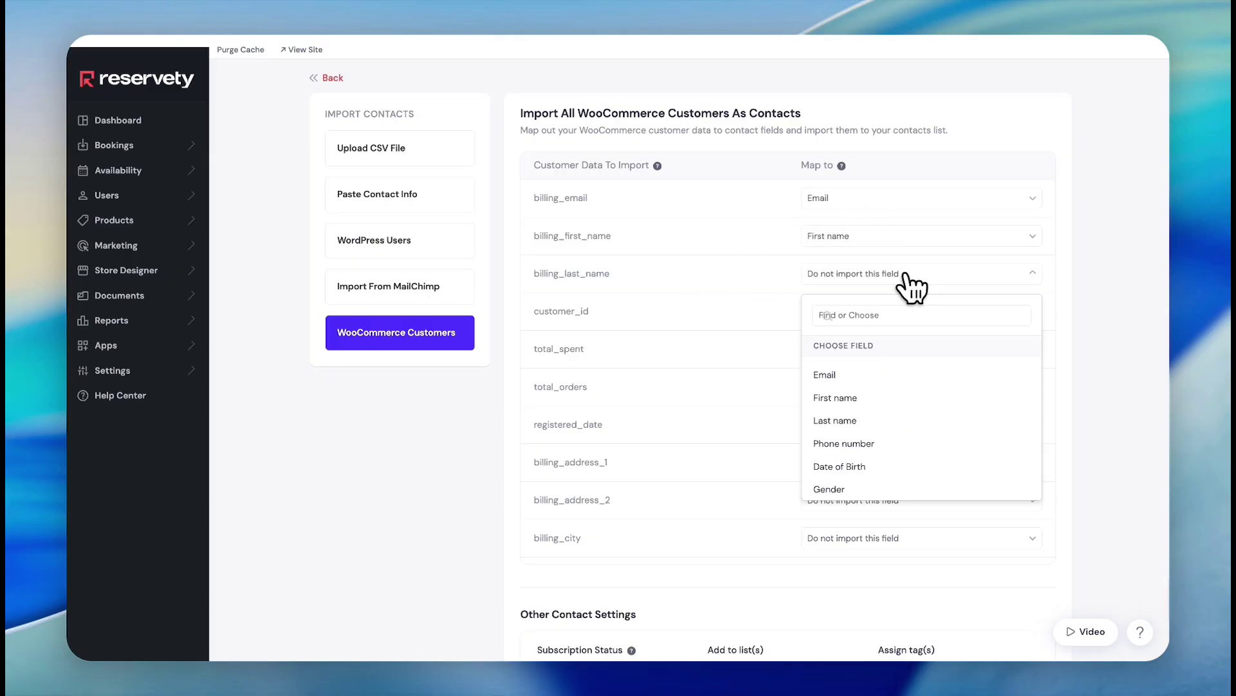
pyautogui.click(847, 422)
# Map billing_city to City and billing_postcode to Postal / Zip in the customer import
pyautogui.scroll(-2, 745, 508)
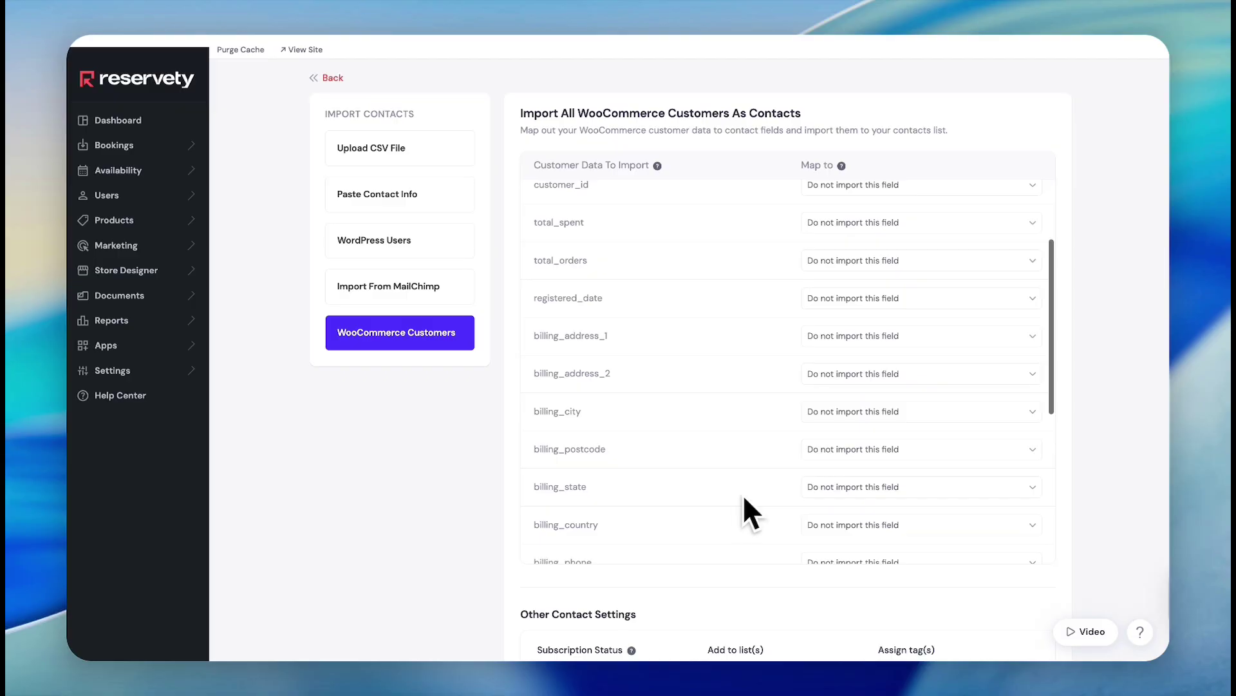
pyautogui.click(897, 419)
pyautogui.scroll(-4, 856, 582)
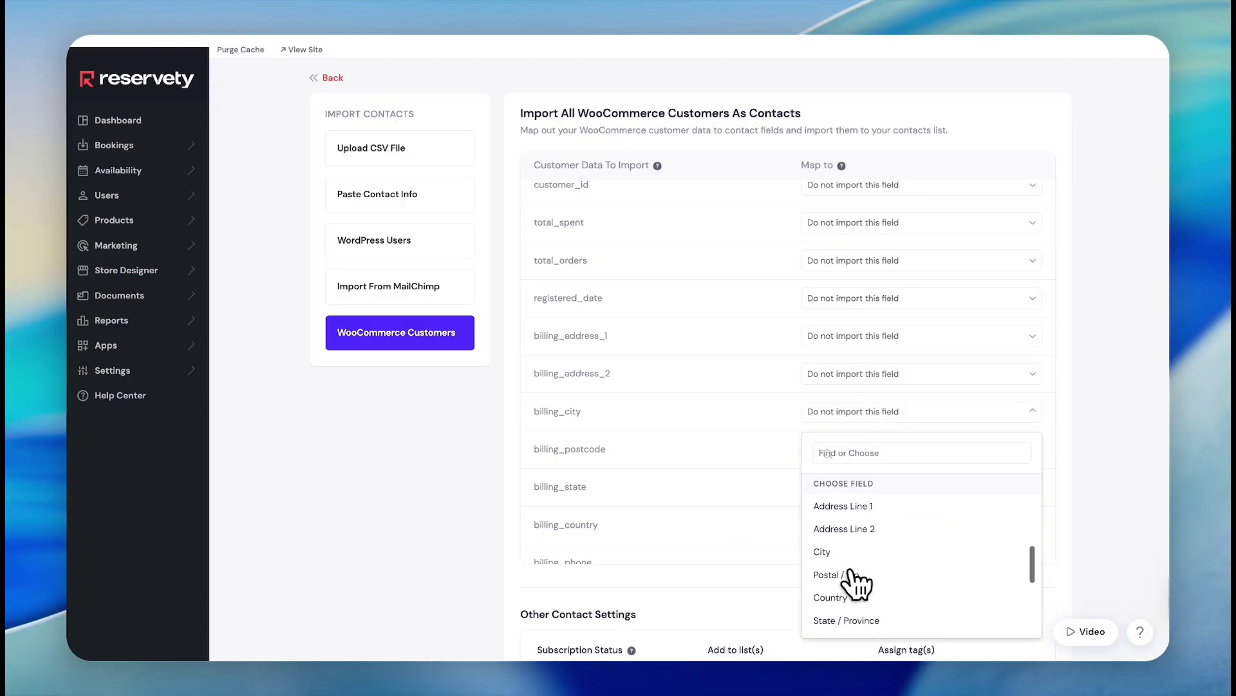
pyautogui.click(823, 552)
pyautogui.scroll(-2, 873, 351)
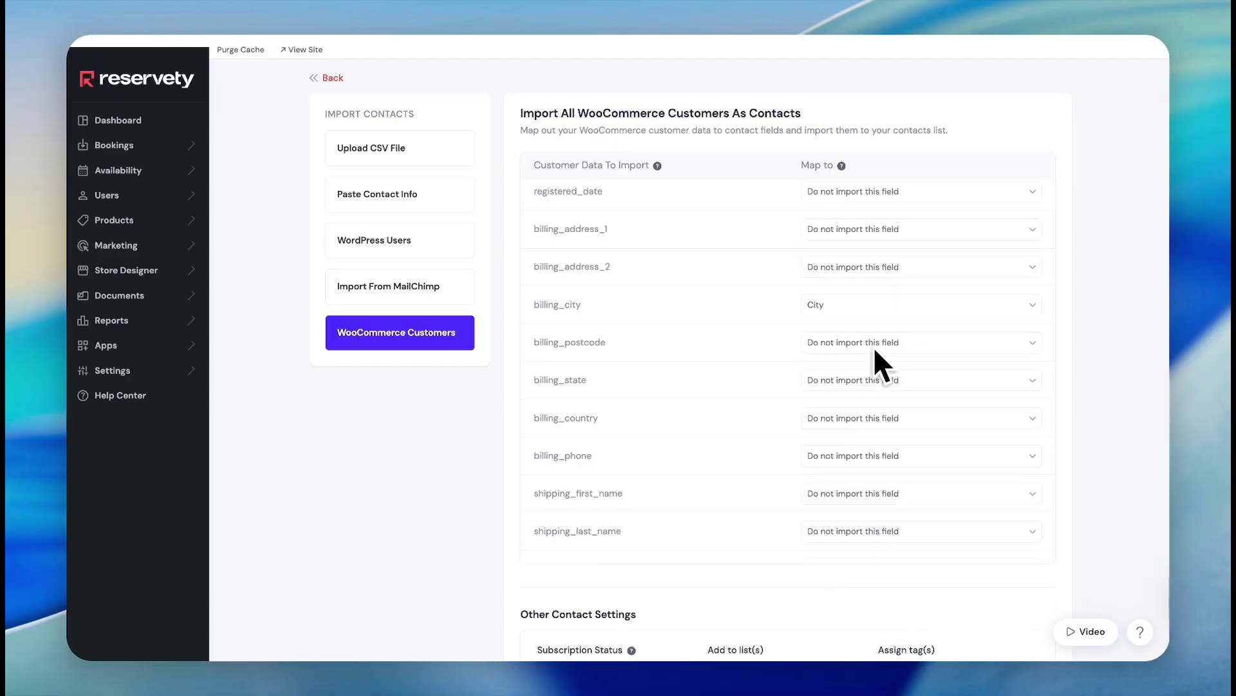
pyautogui.click(838, 345)
pyautogui.scroll(-4, 843, 512)
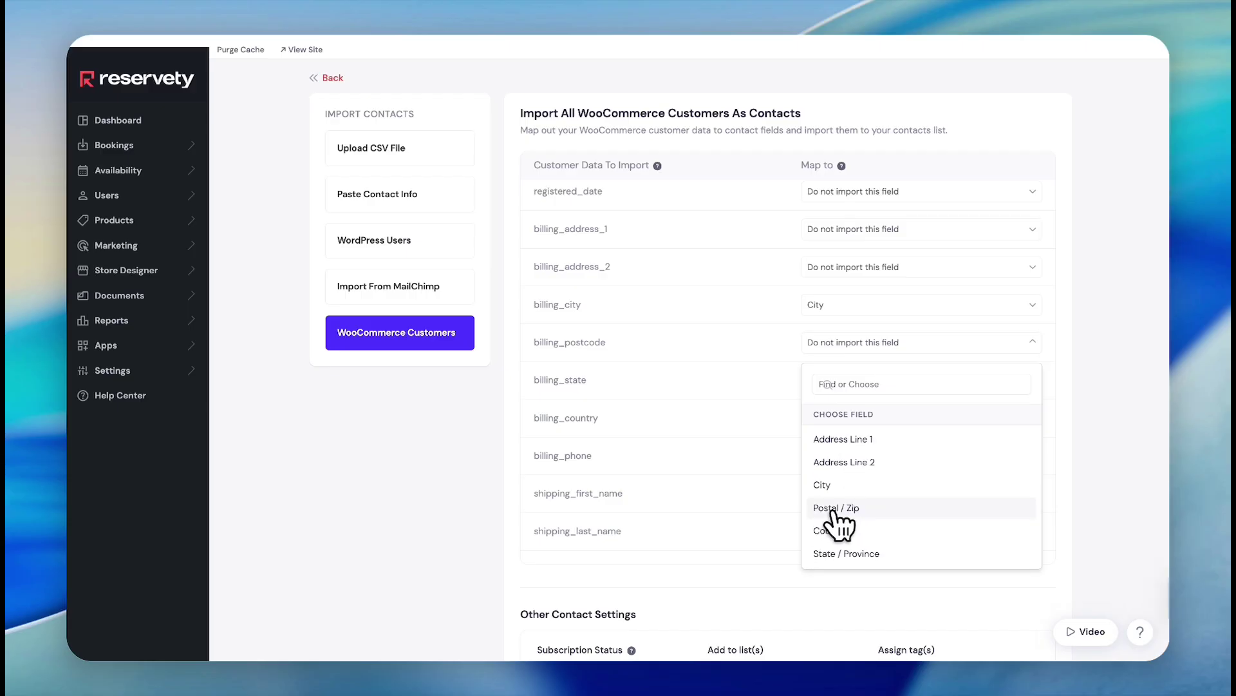
pyautogui.click(832, 509)
# Run the WooCommerce customer import and look through the imported contacts
pyautogui.scroll(-6, 798, 509)
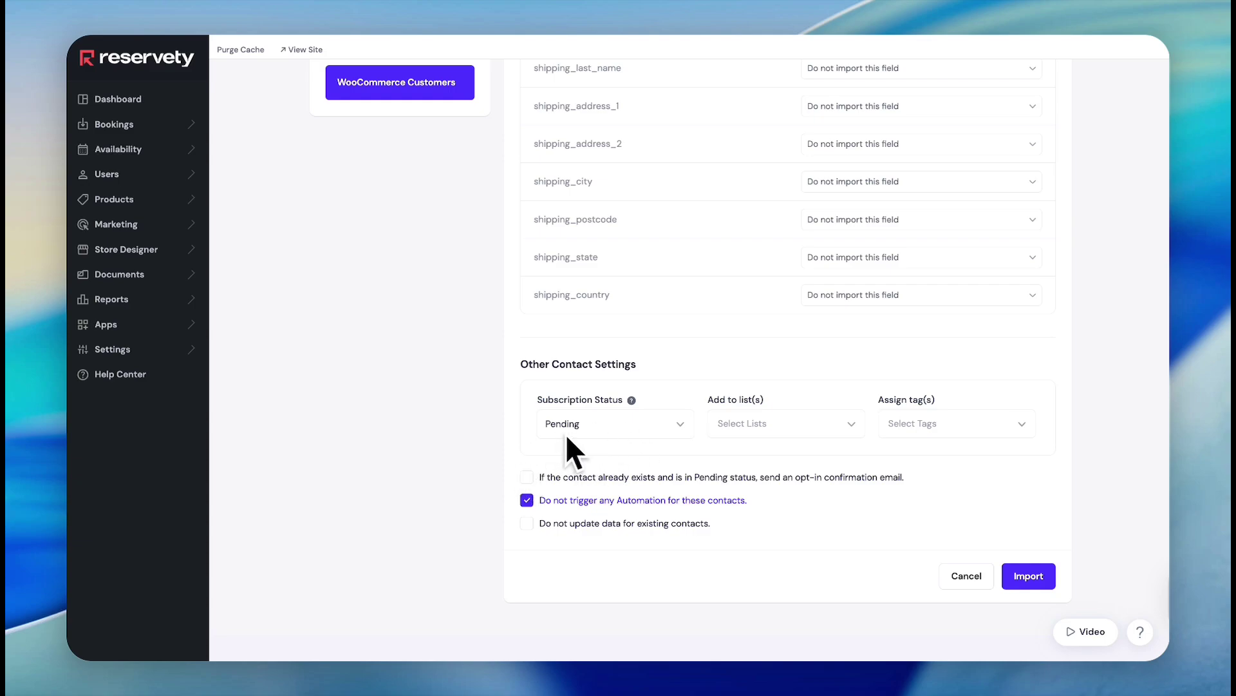
pyautogui.click(1035, 577)
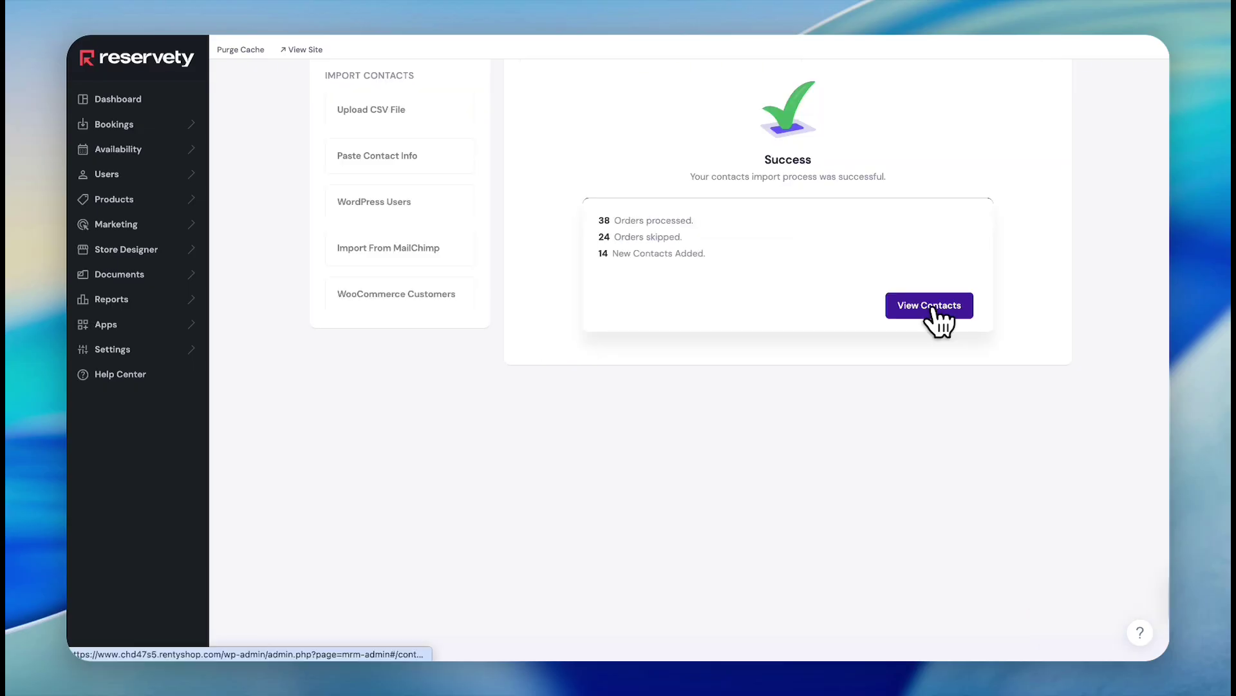
pyautogui.click(932, 308)
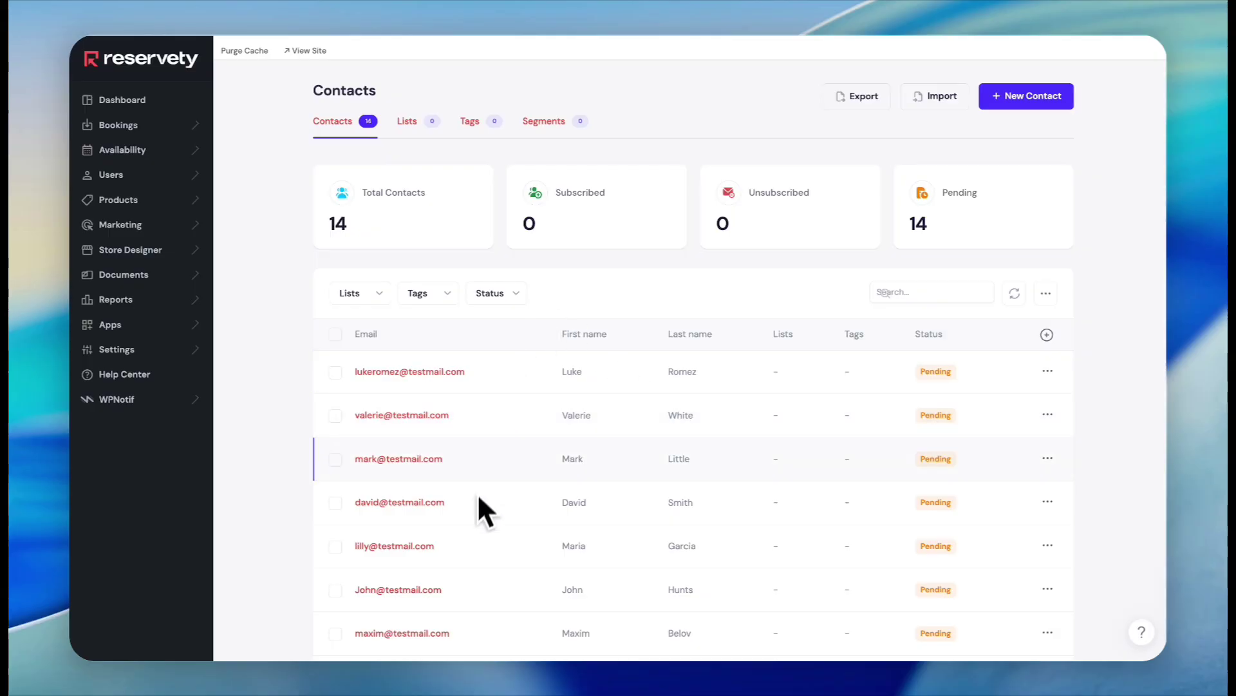
pyautogui.scroll(-1, 591, 426)
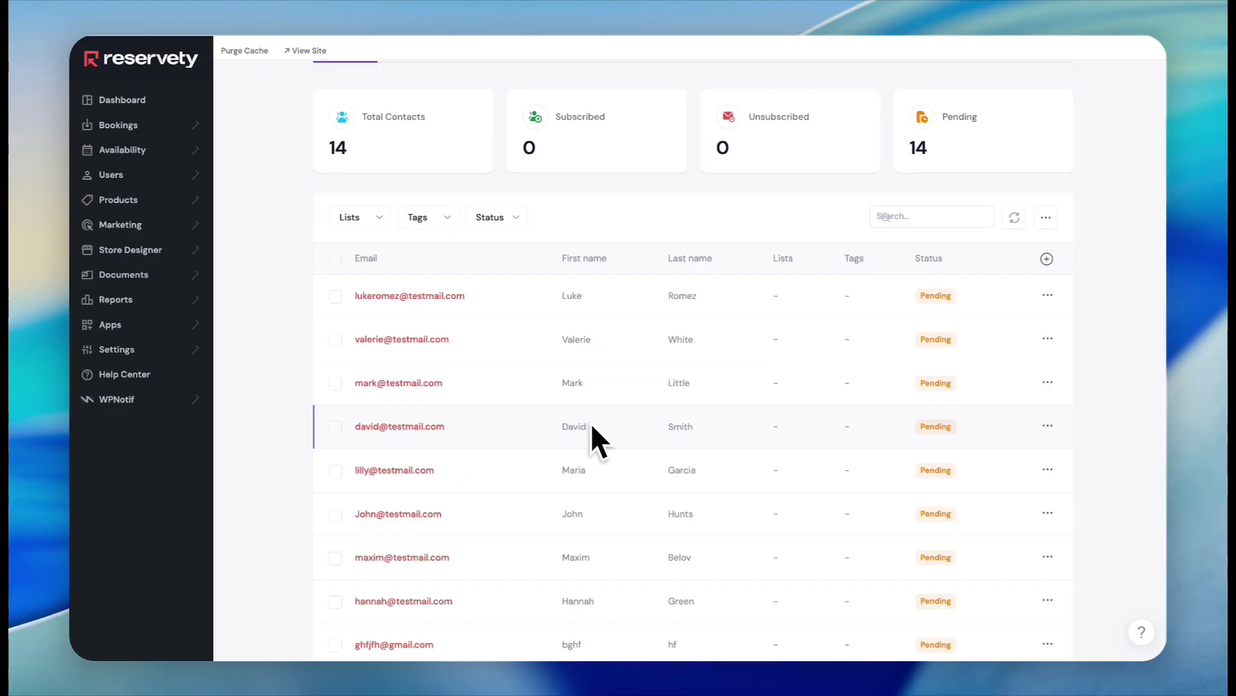
pyautogui.scroll(1, 591, 426)
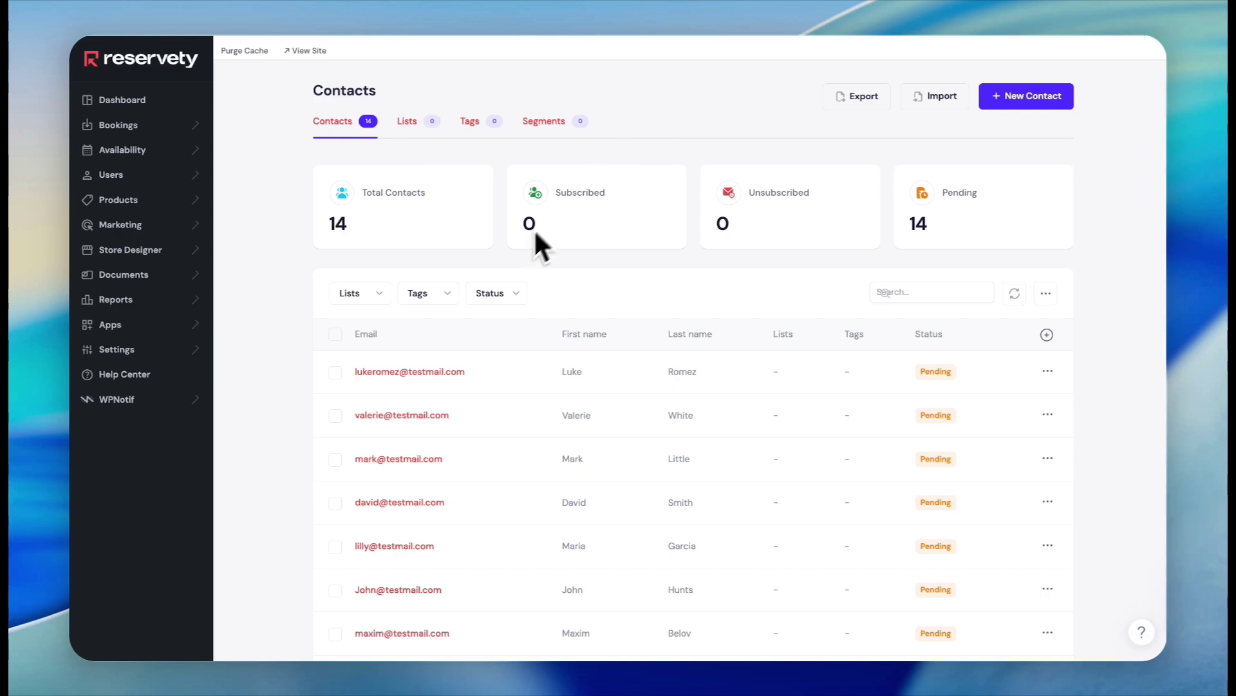
# Create a contact tag named "Existing utility trailer renters"
pyautogui.click(473, 127)
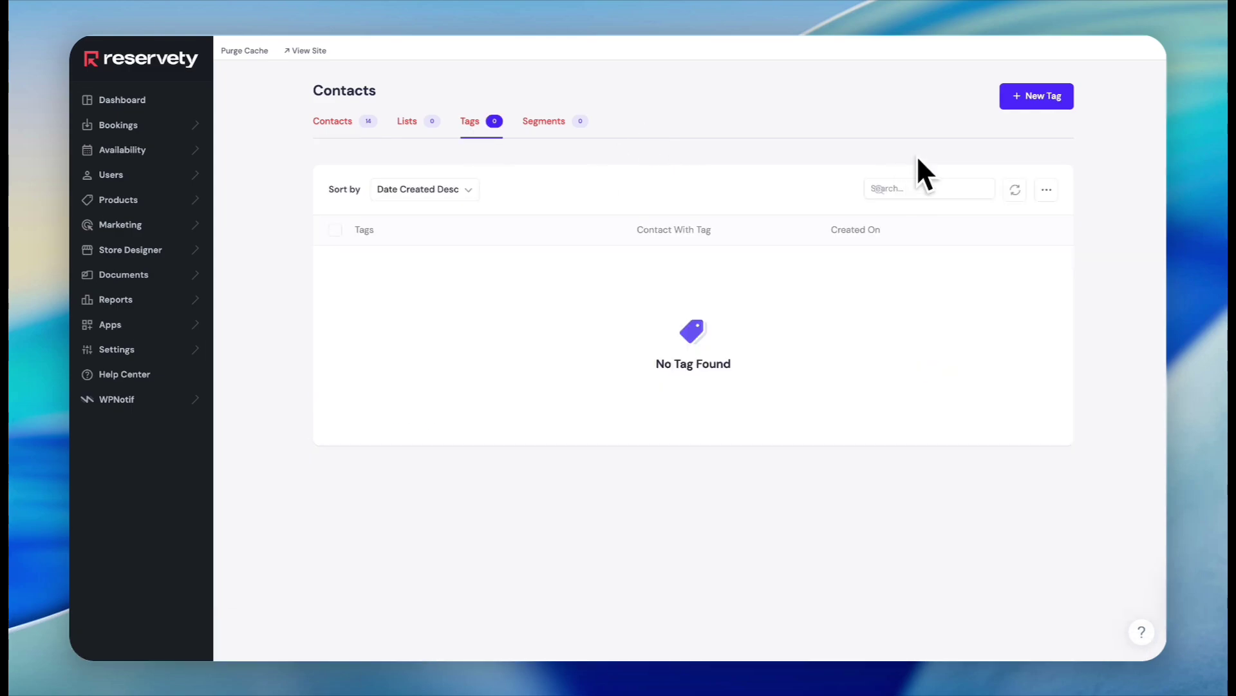
pyautogui.click(1047, 103)
pyautogui.click(422, 232)
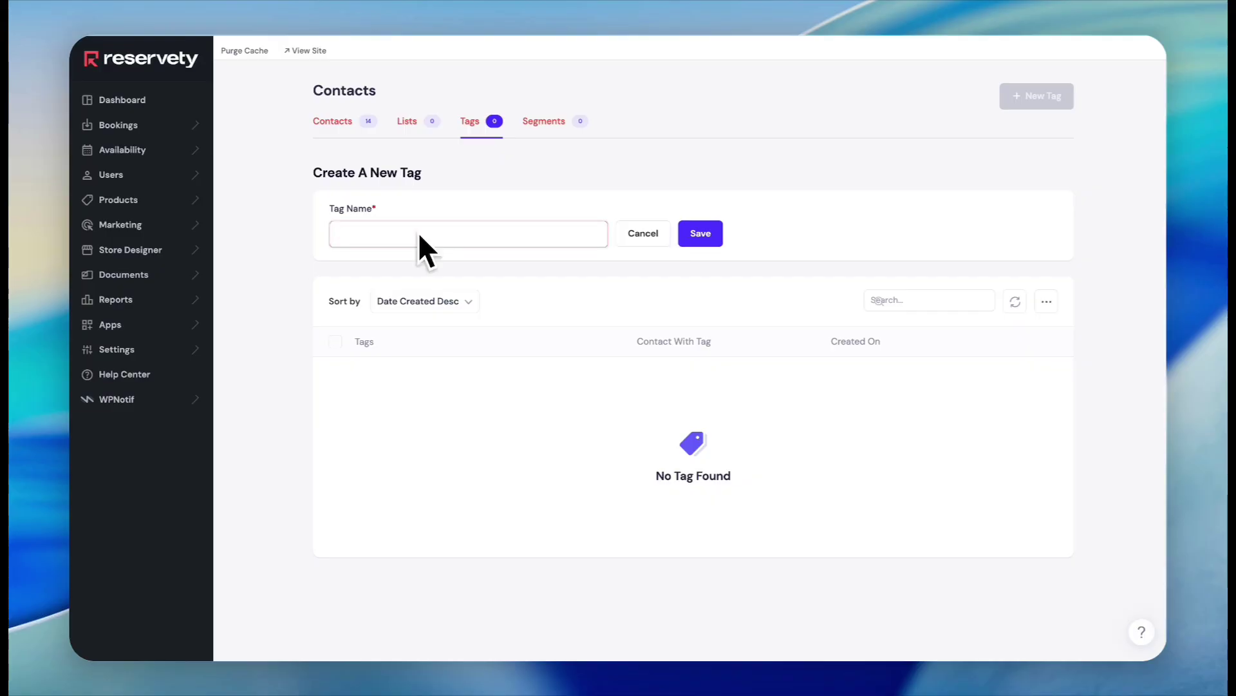
pyautogui.write('Ex')
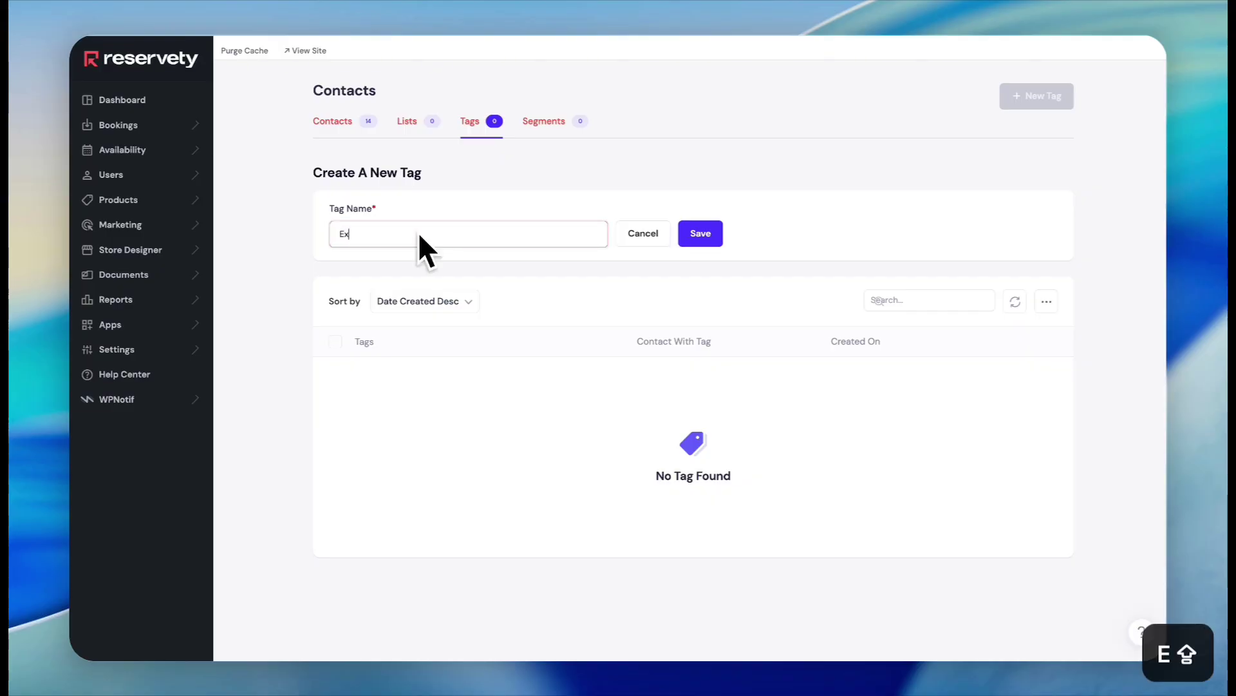
pyautogui.write('isting utility trailer renters')
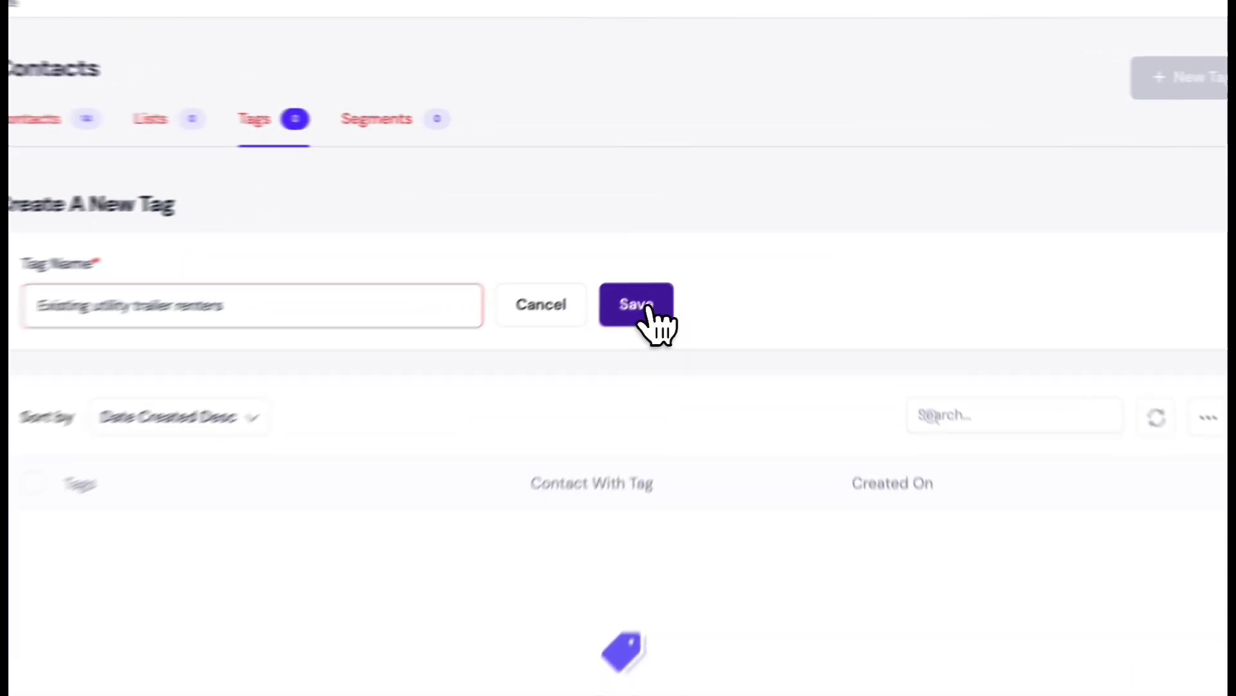
pyautogui.click(705, 238)
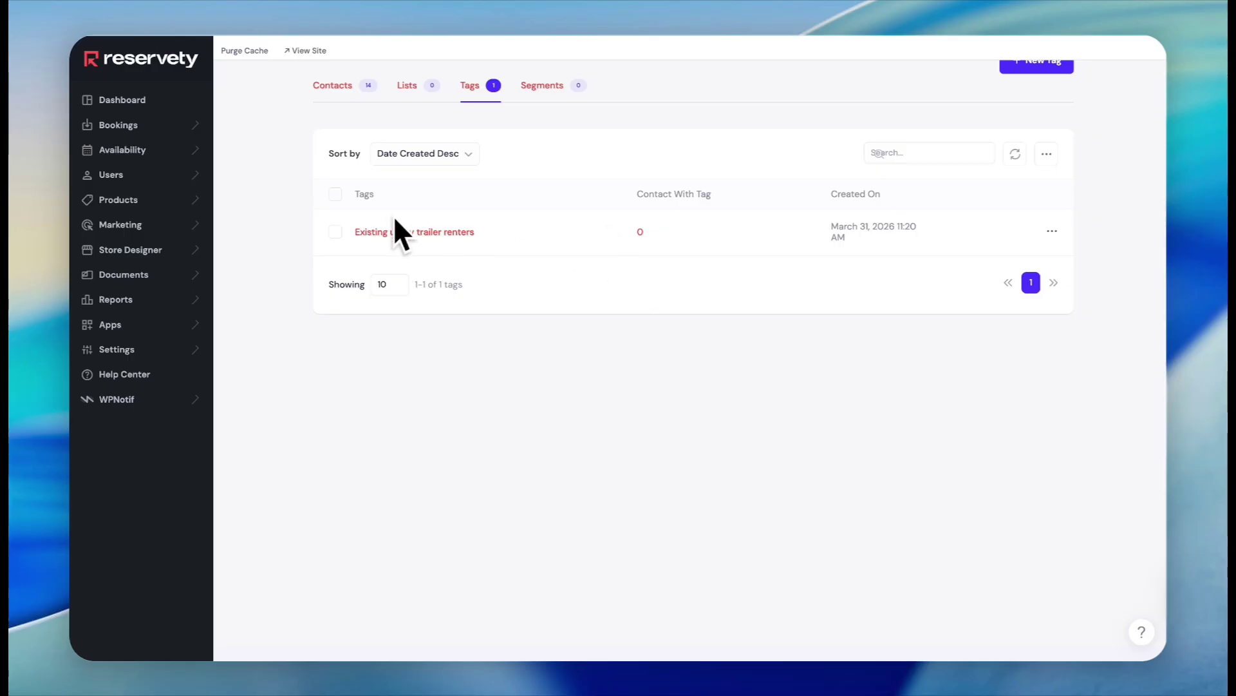
pyautogui.scroll(1, 382, 223)
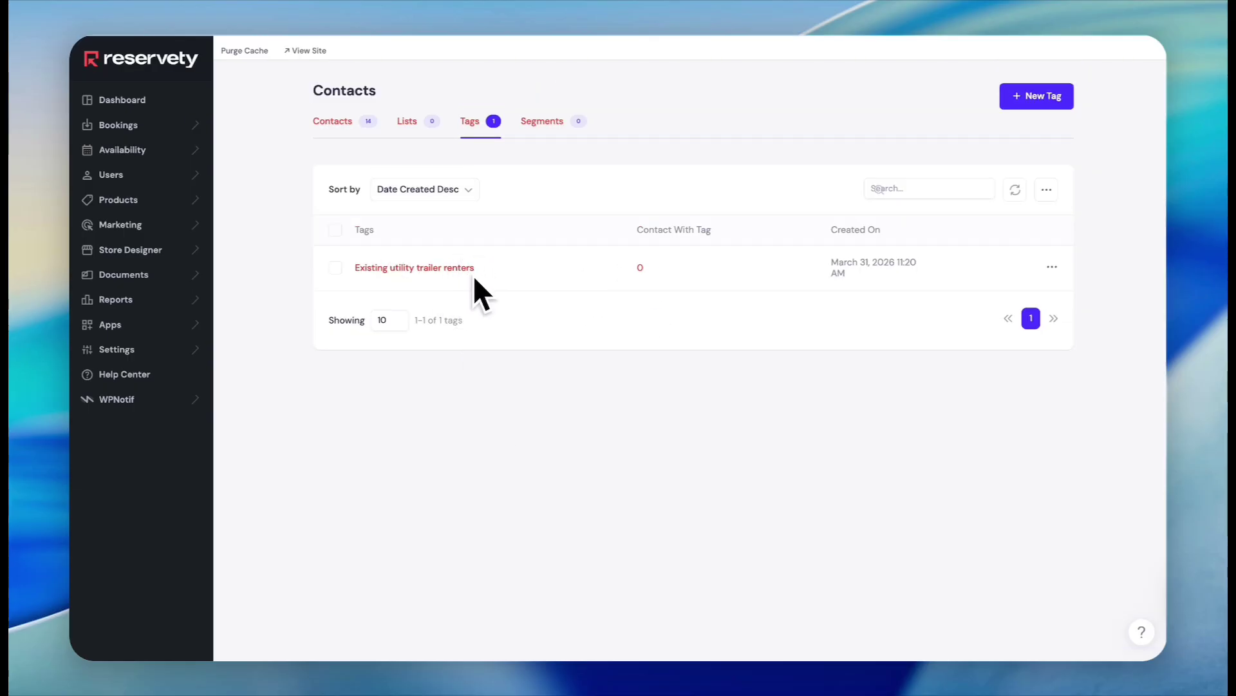
# Assign the "Existing utility trailer renters" tag to the first, fourth, sixth, eighth and tenth contacts in the list
pyautogui.click(332, 122)
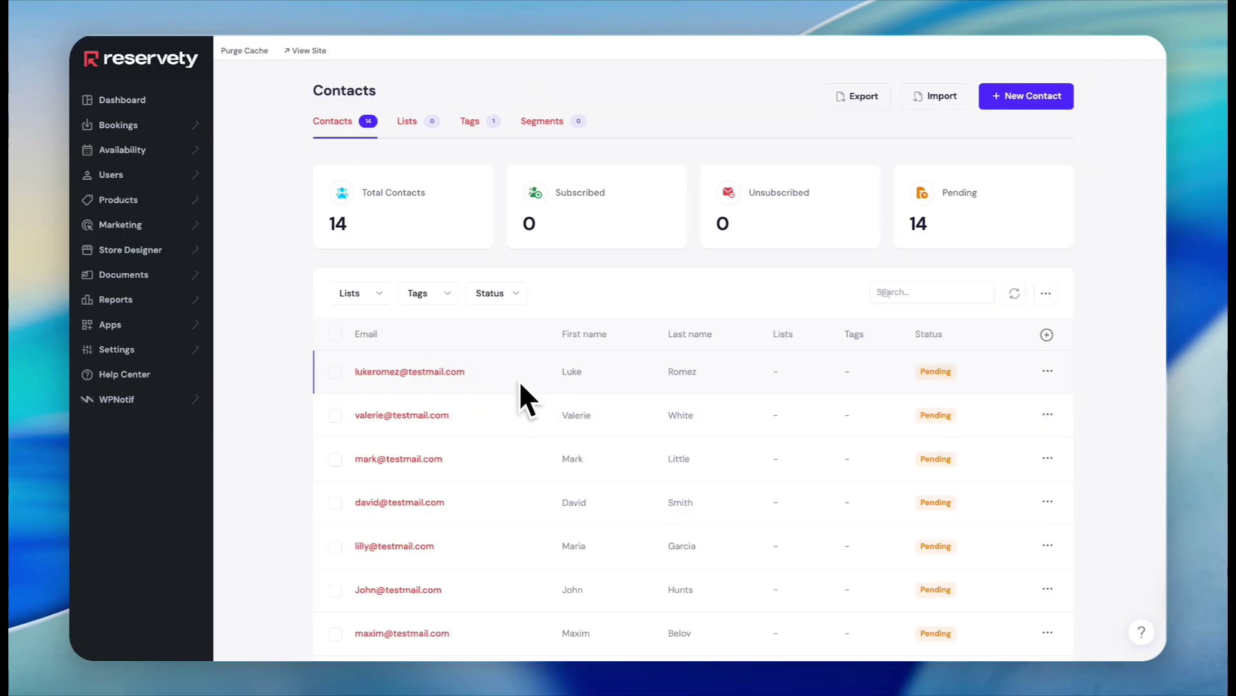
pyautogui.scroll(-4, 520, 383)
pyautogui.scroll(1, 521, 382)
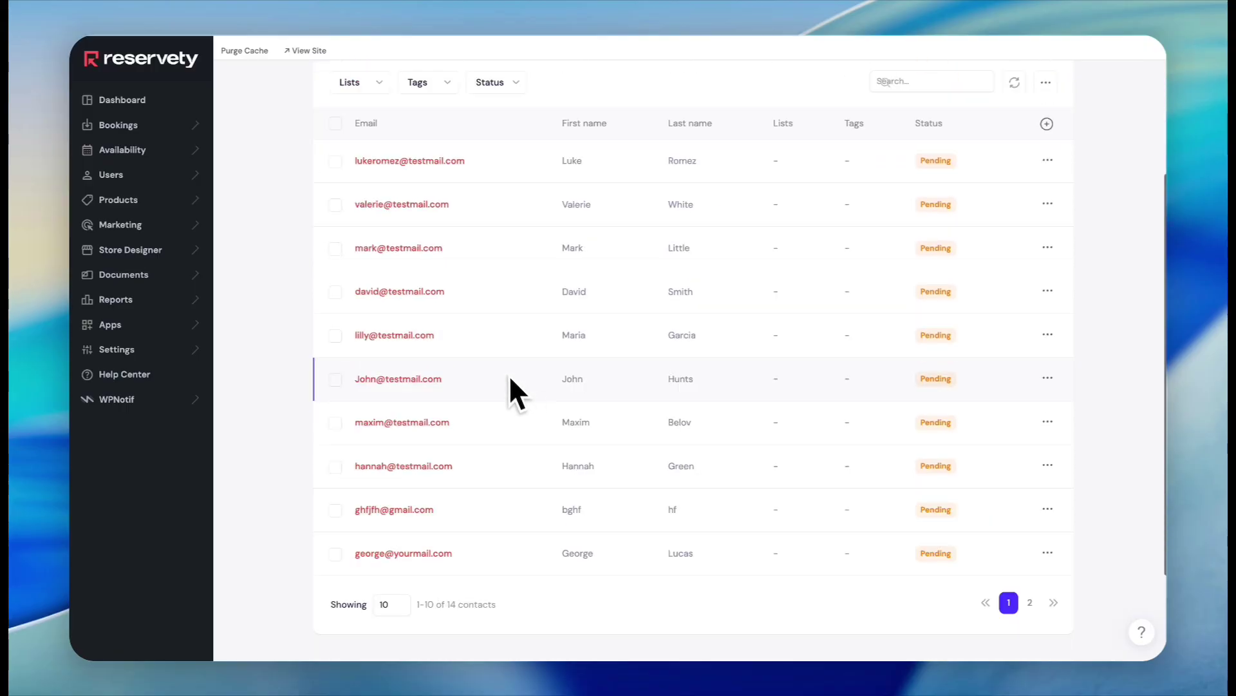
pyautogui.click(335, 162)
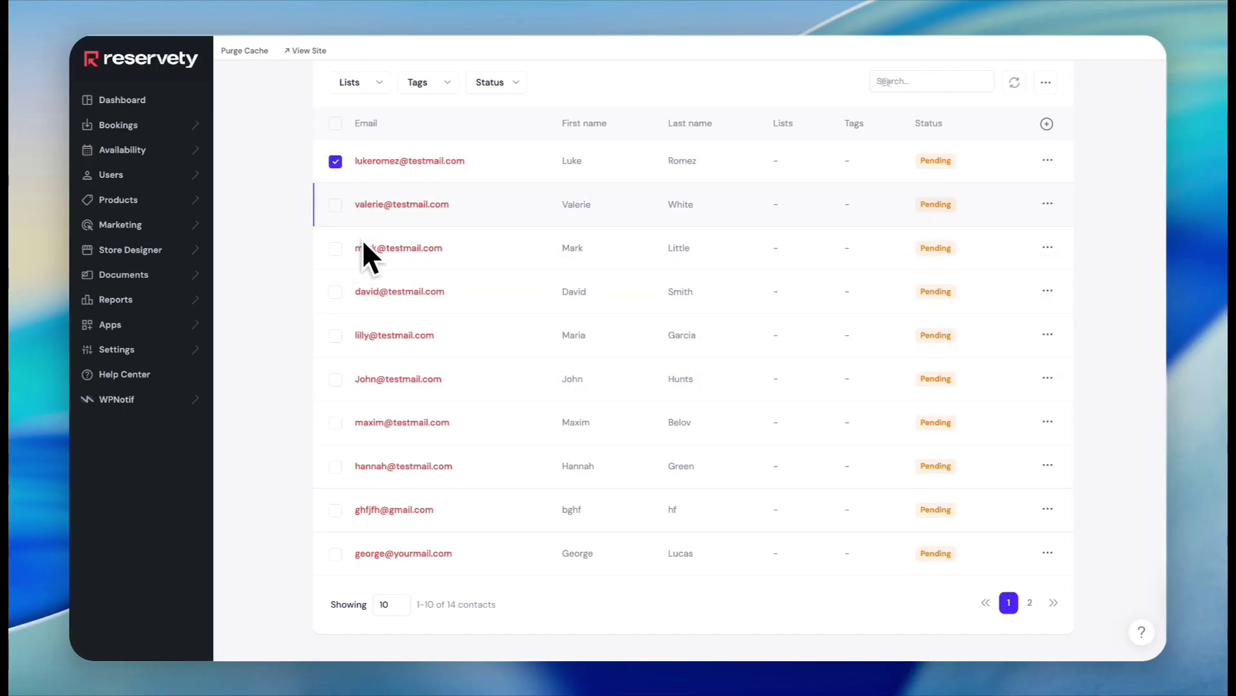
pyautogui.click(335, 292)
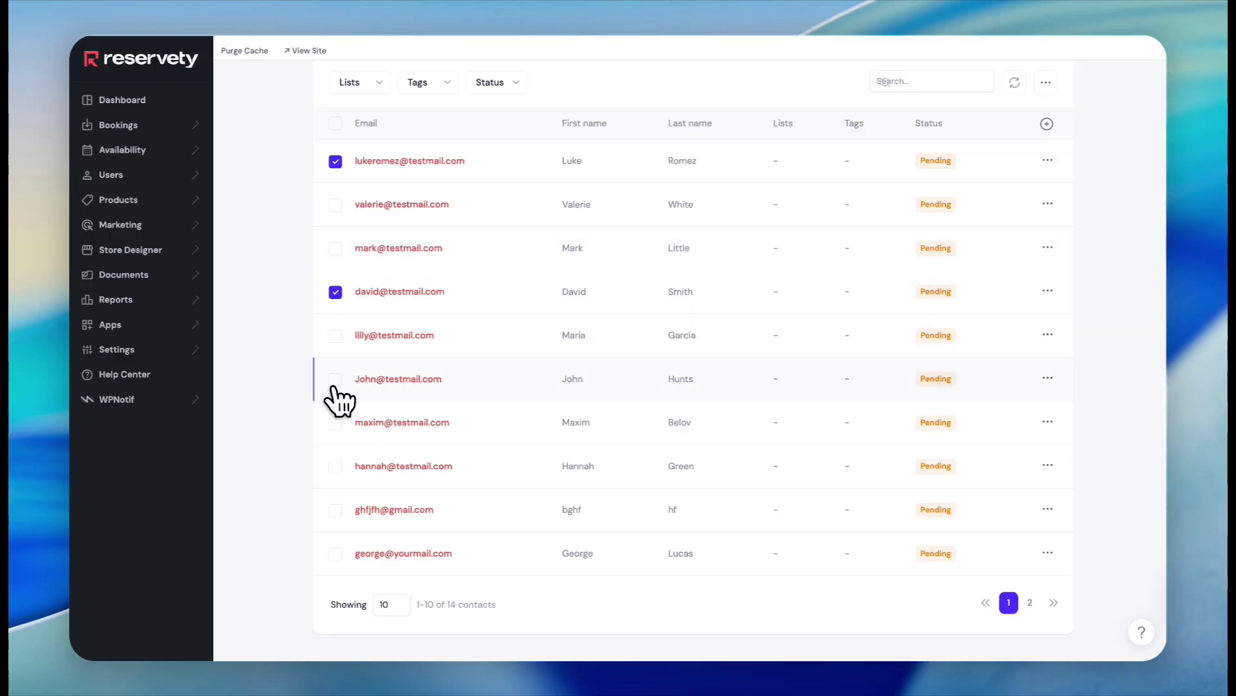
pyautogui.click(335, 380)
pyautogui.click(335, 467)
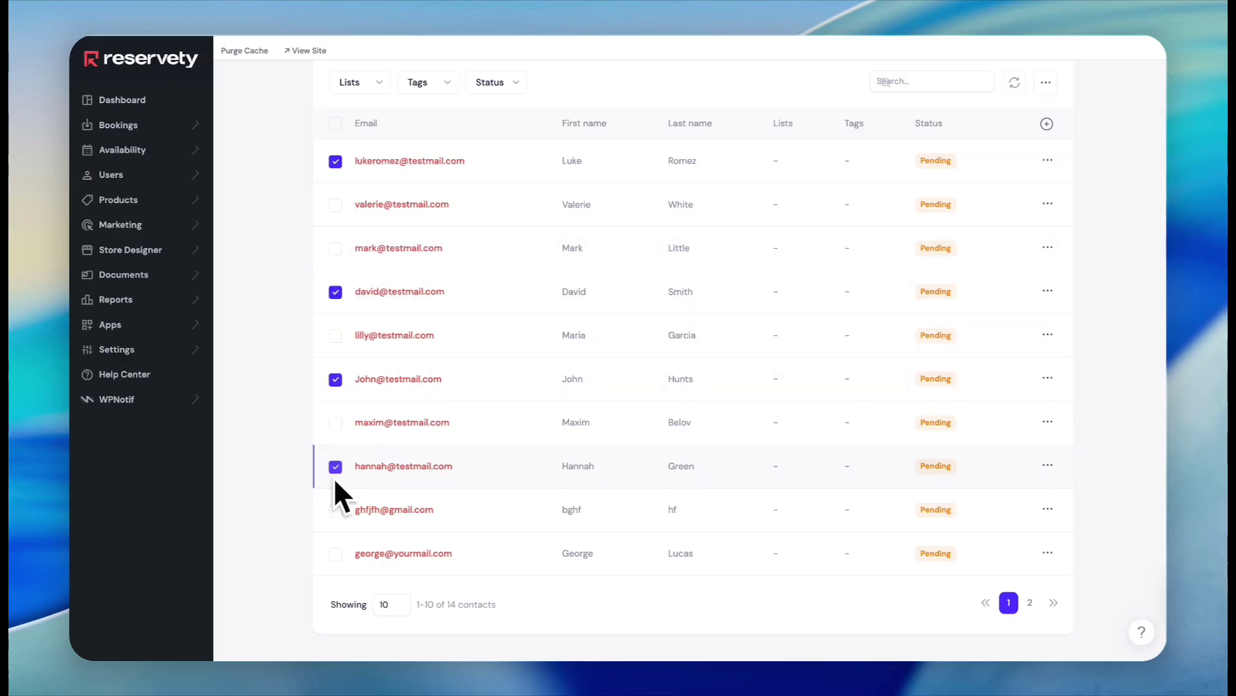
pyautogui.click(335, 554)
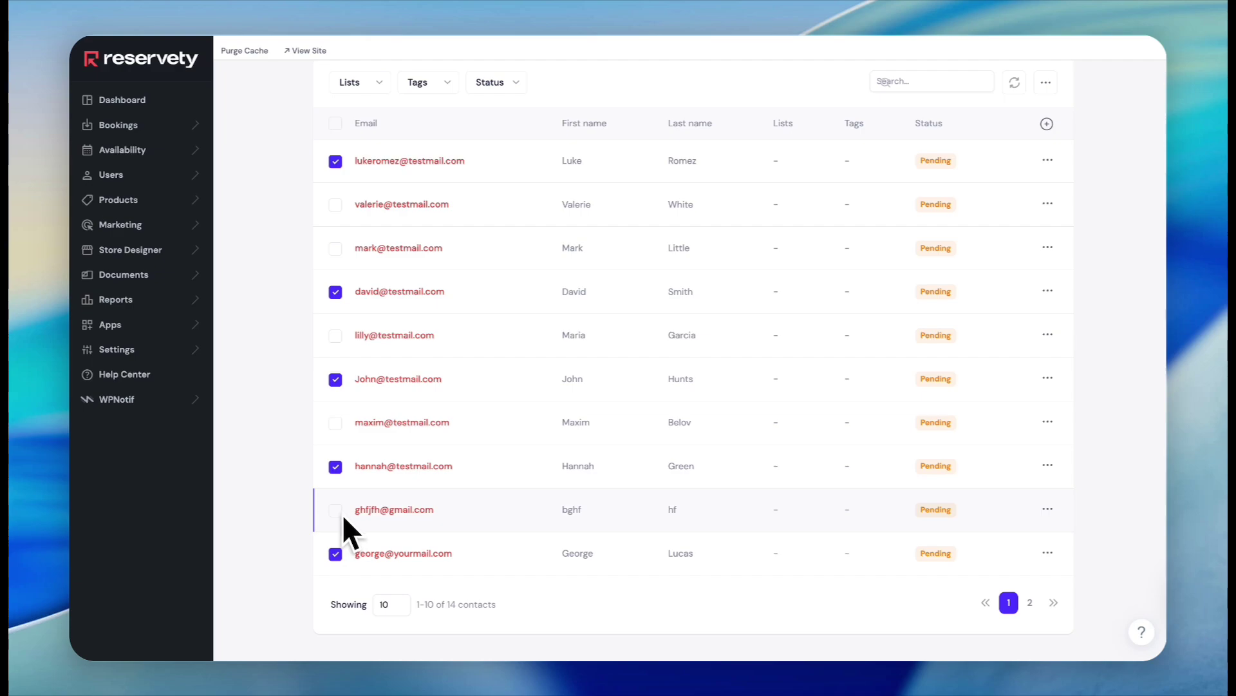
pyautogui.scroll(2, 1123, 304)
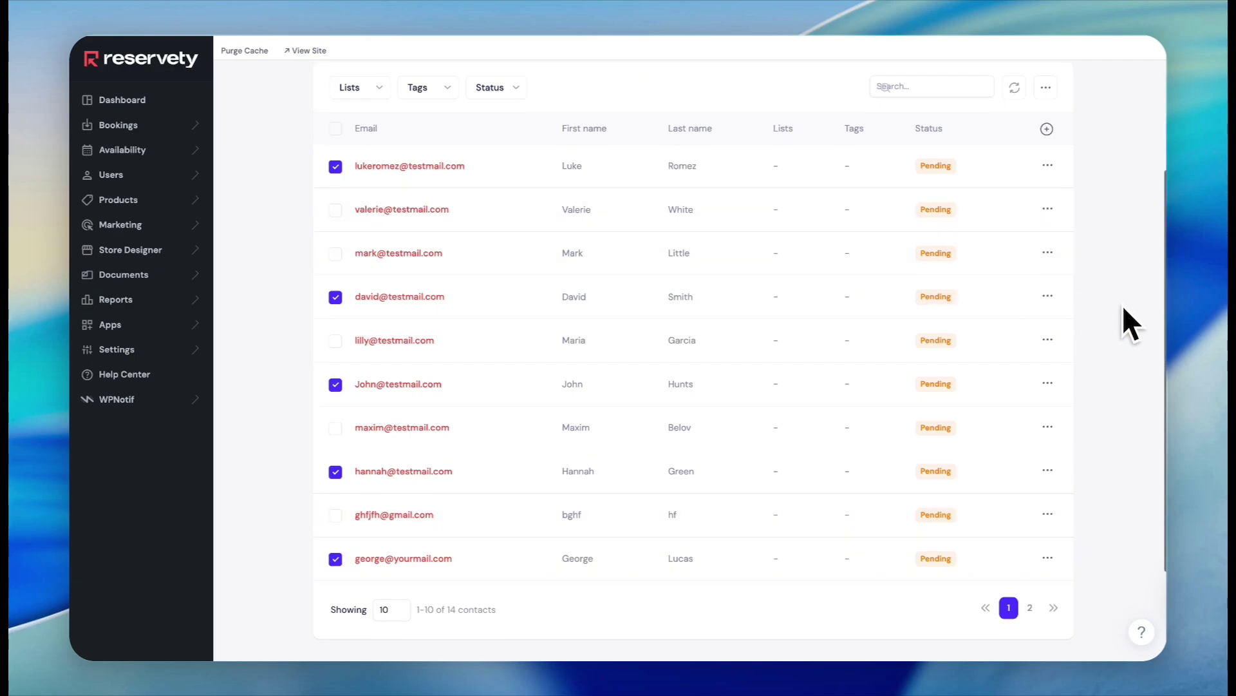
pyautogui.scroll(-1, 1122, 304)
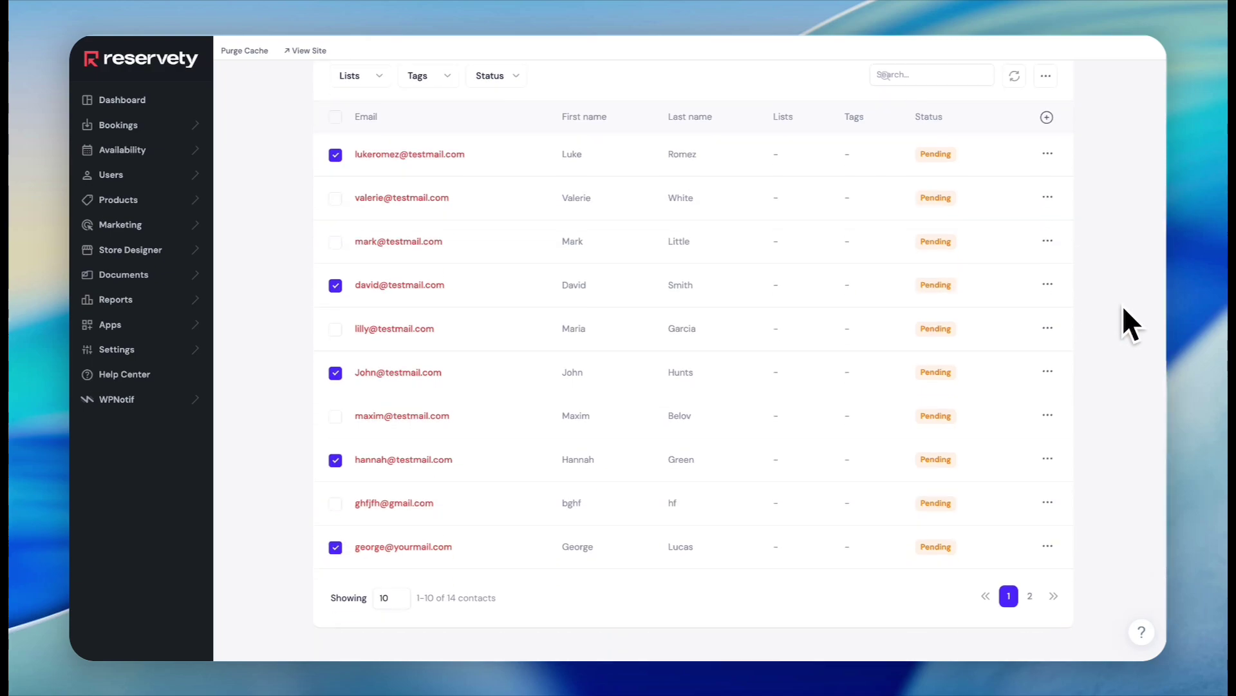
pyautogui.scroll(3, 1123, 303)
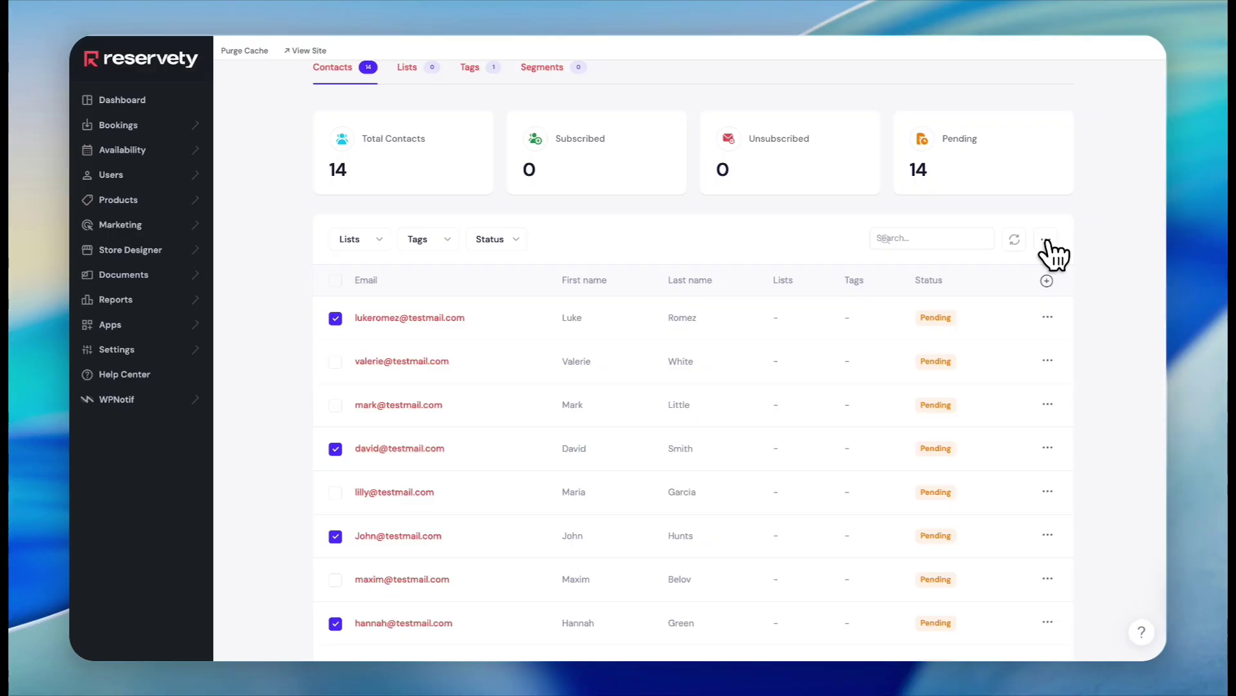
pyautogui.click(1044, 238)
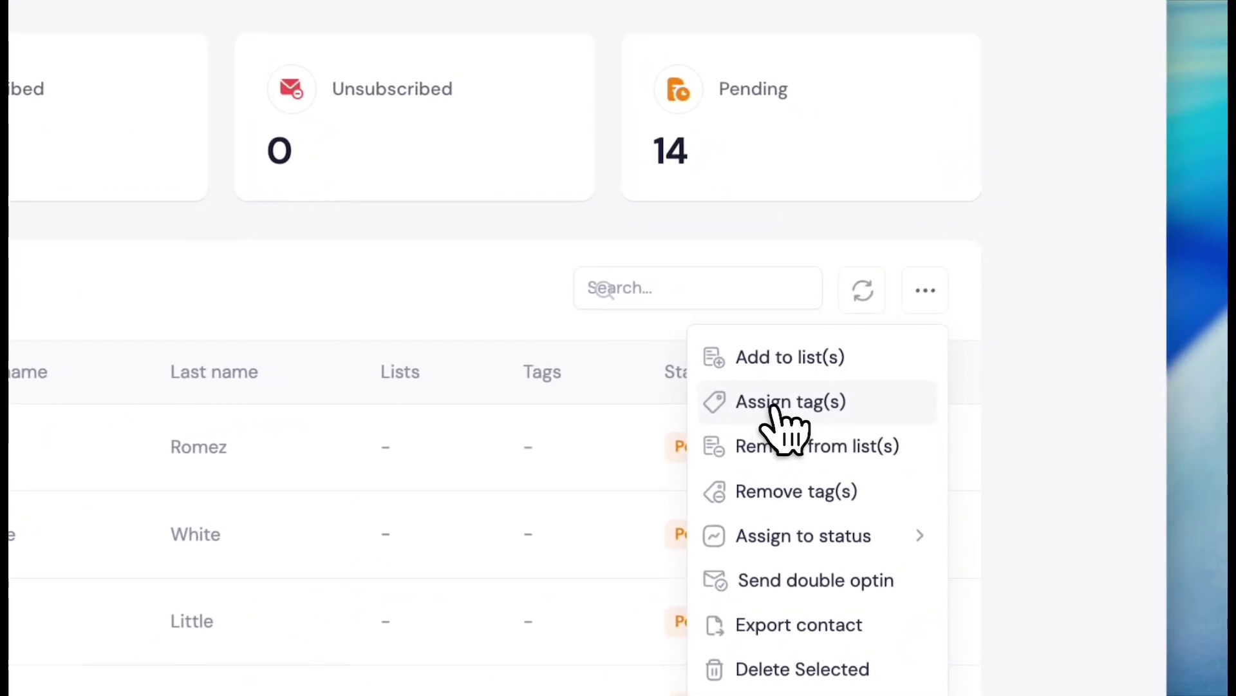
pyautogui.click(921, 327)
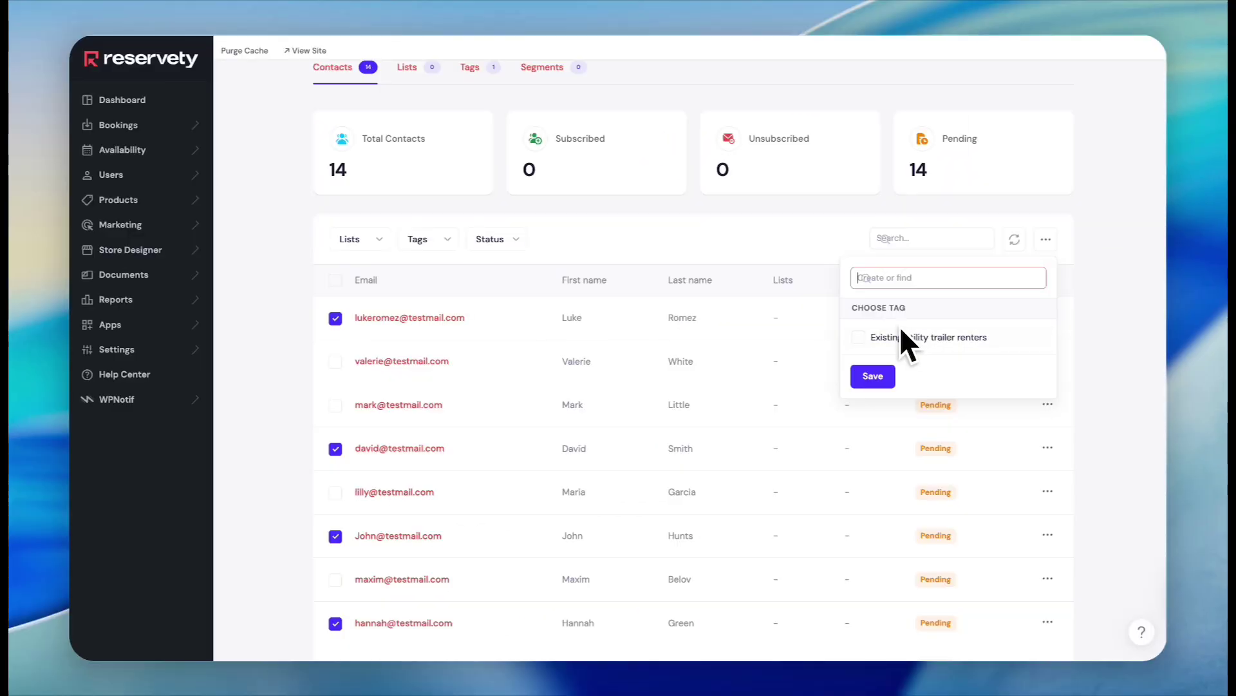
pyautogui.click(860, 338)
pyautogui.click(874, 377)
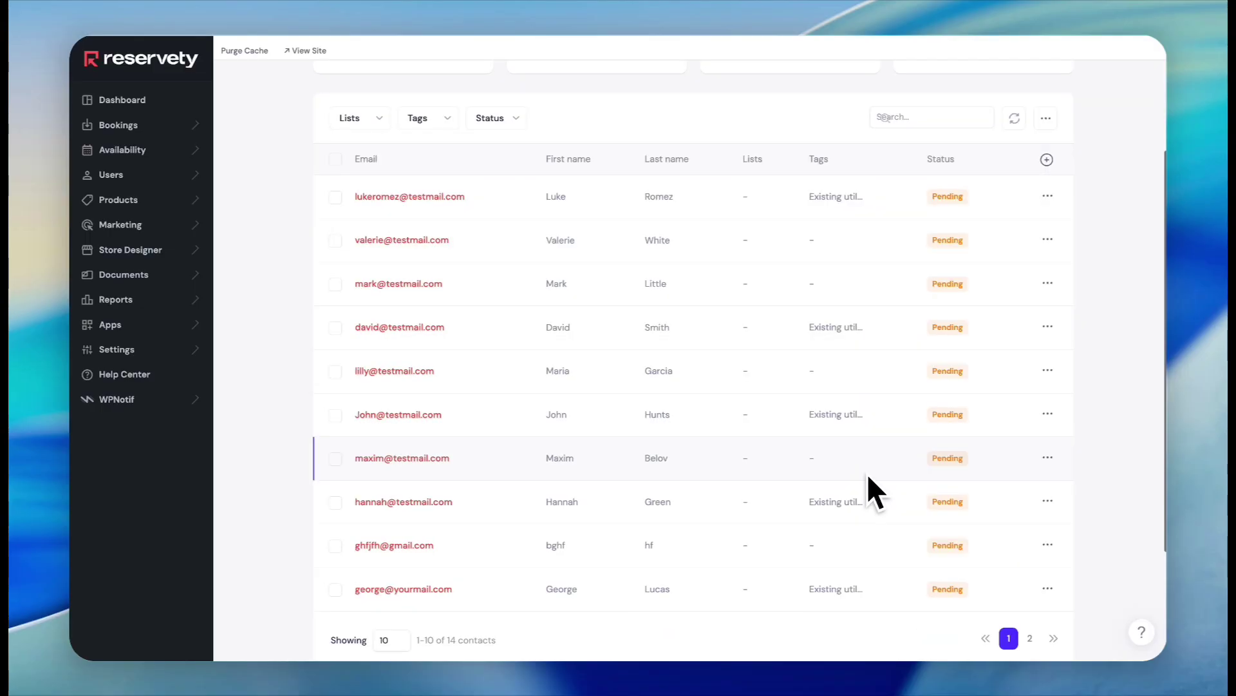
# Check the tag assignments in the contact list and the Tags overview, and open the Segments overview
pyautogui.scroll(-1, 866, 474)
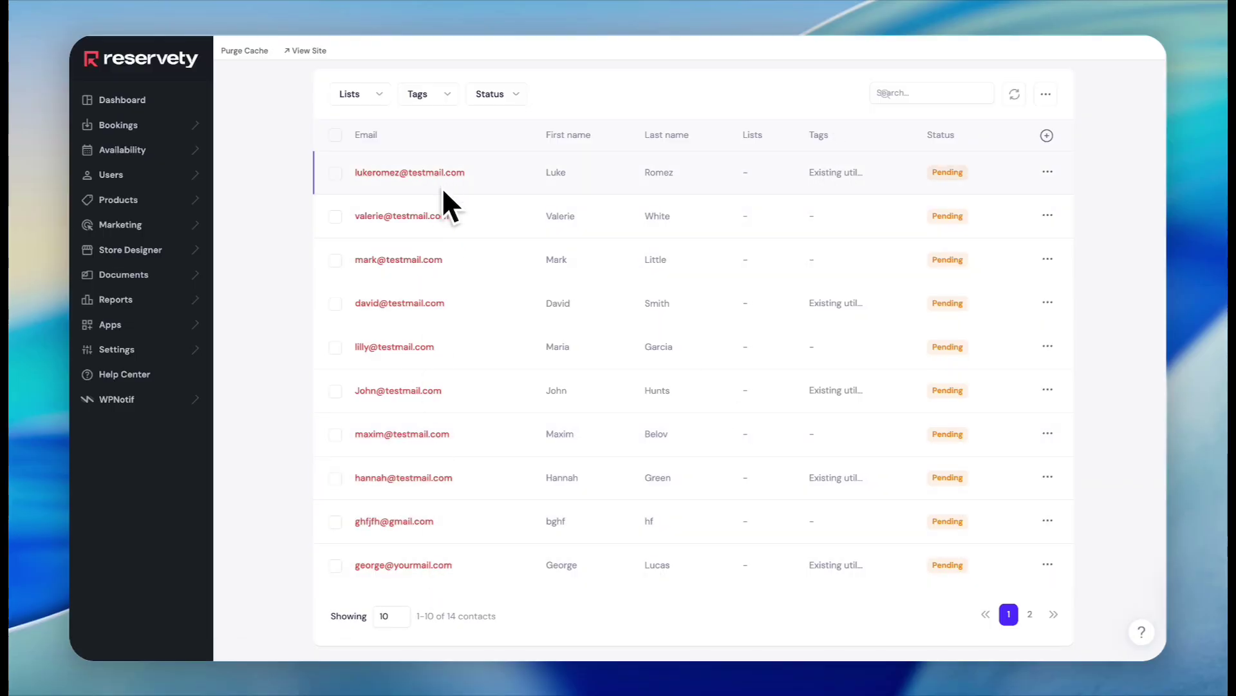
pyautogui.scroll(3, 441, 187)
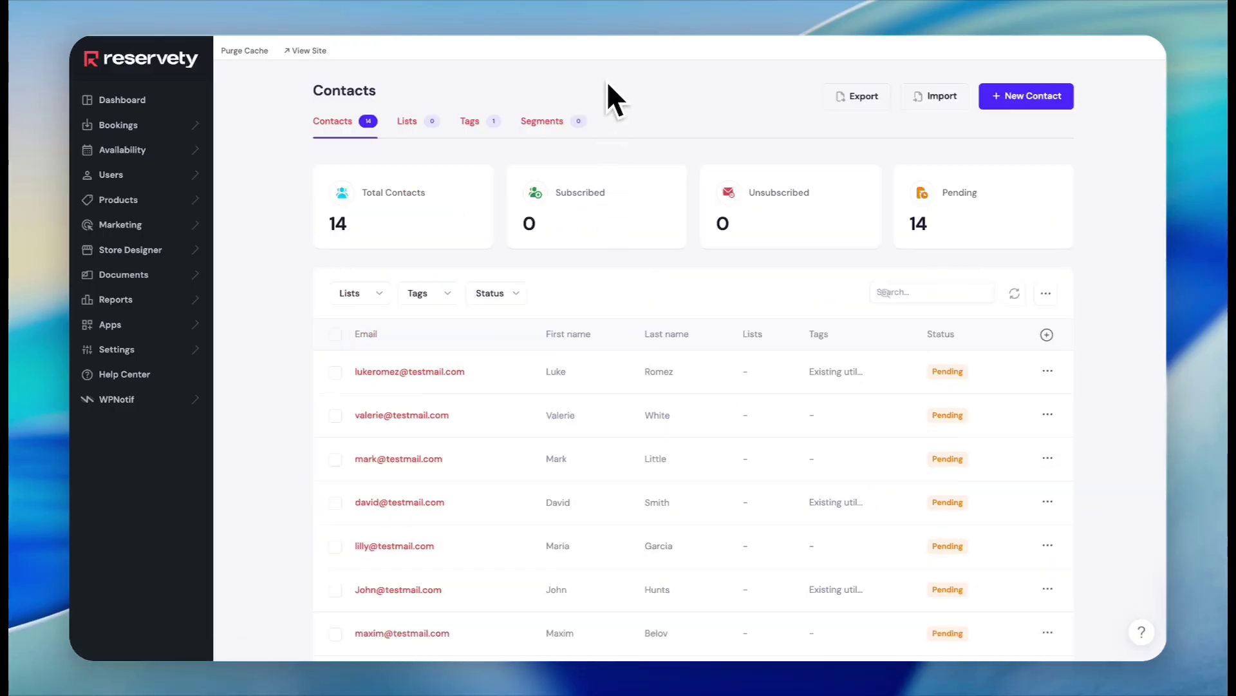
pyautogui.click(471, 121)
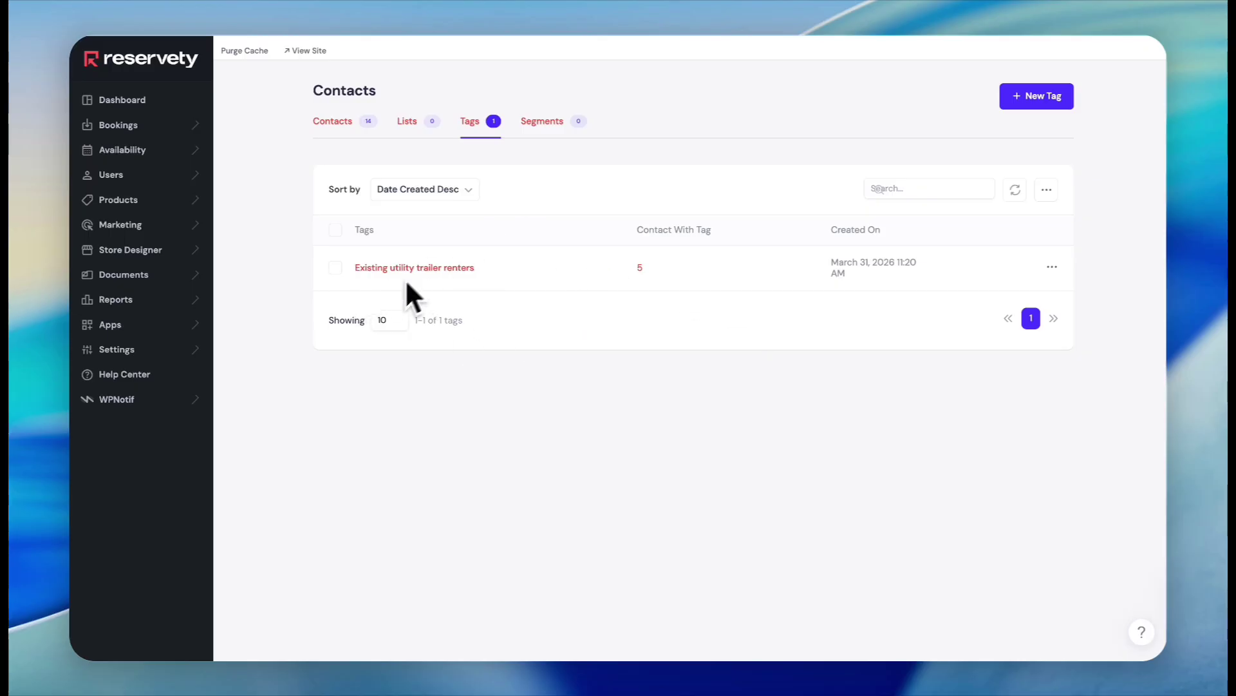
pyautogui.click(555, 124)
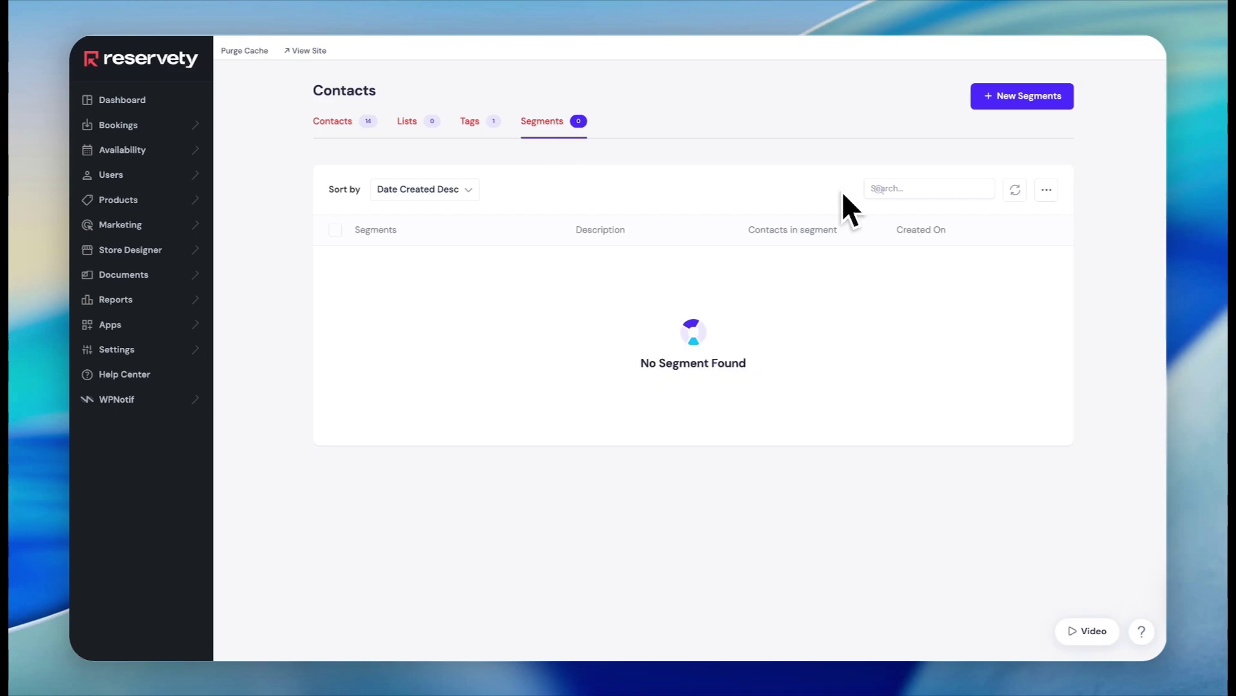
# Start a new segment named "Existing Utility Trailer Renters" with the description "Customers who rented utility trailers from us in the last 3 years"
pyautogui.click(1031, 99)
pyautogui.click(485, 199)
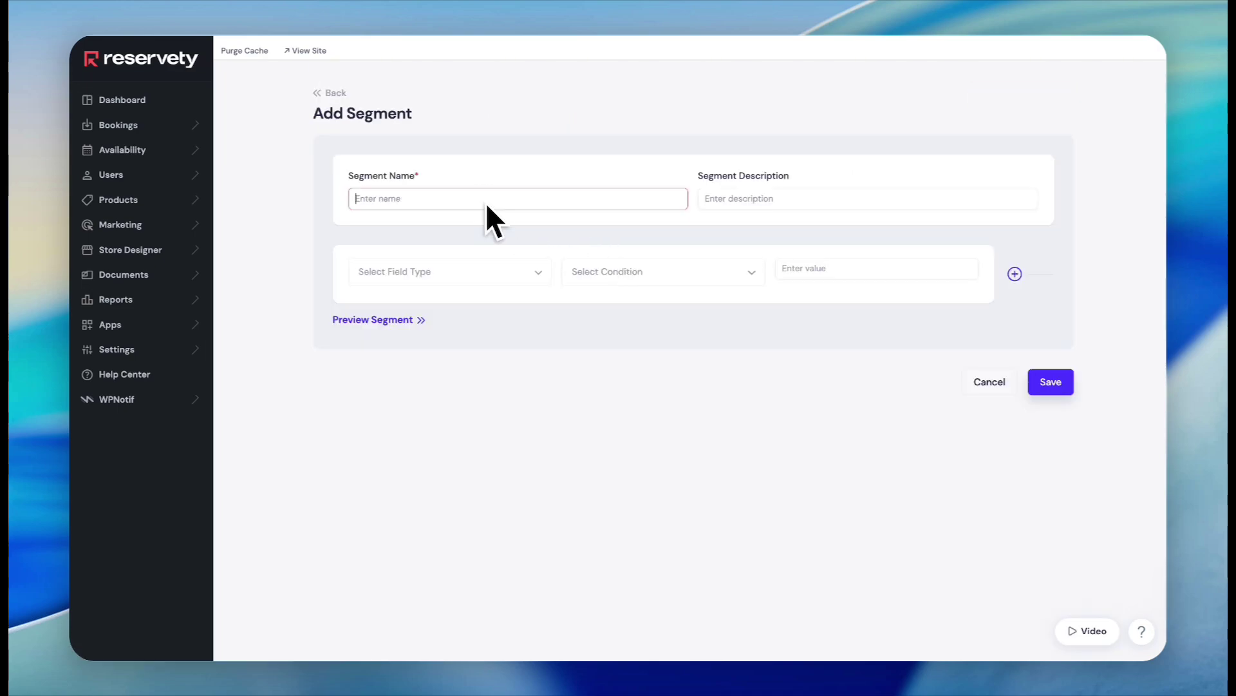
pyautogui.write('Existing Utility Trailer Renters')
pyautogui.click(796, 202)
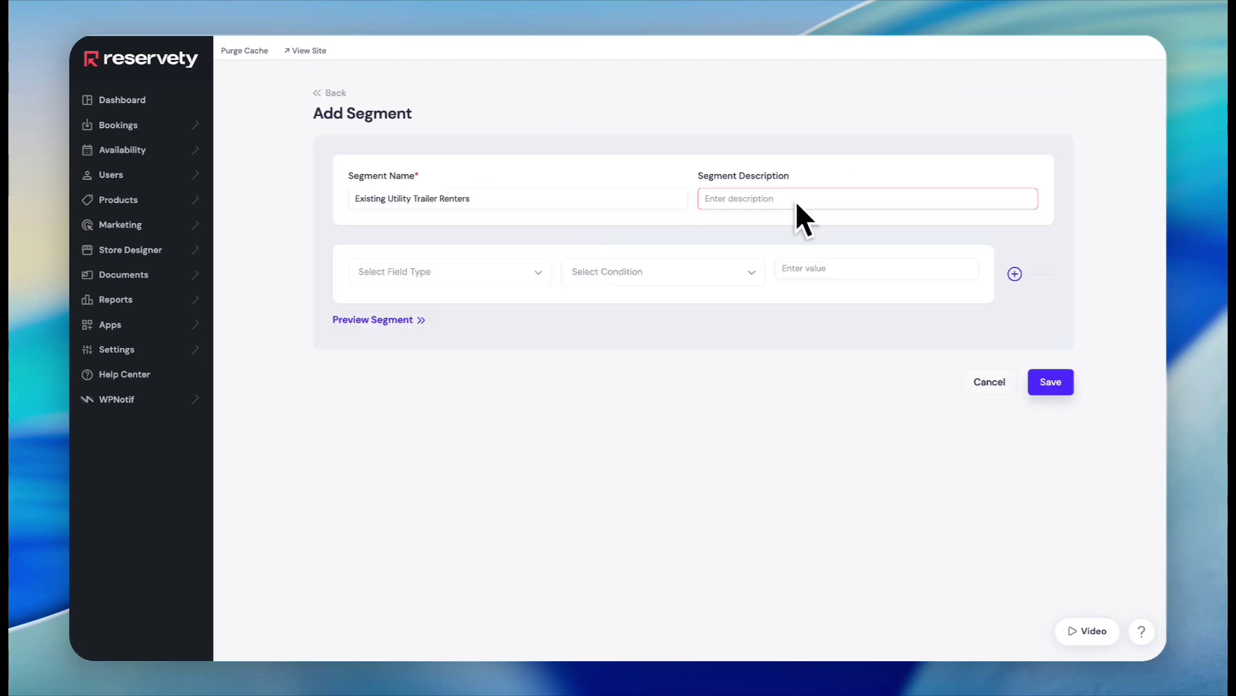
pyautogui.write('Customers who rented utility trailers from us in the last 3 years')
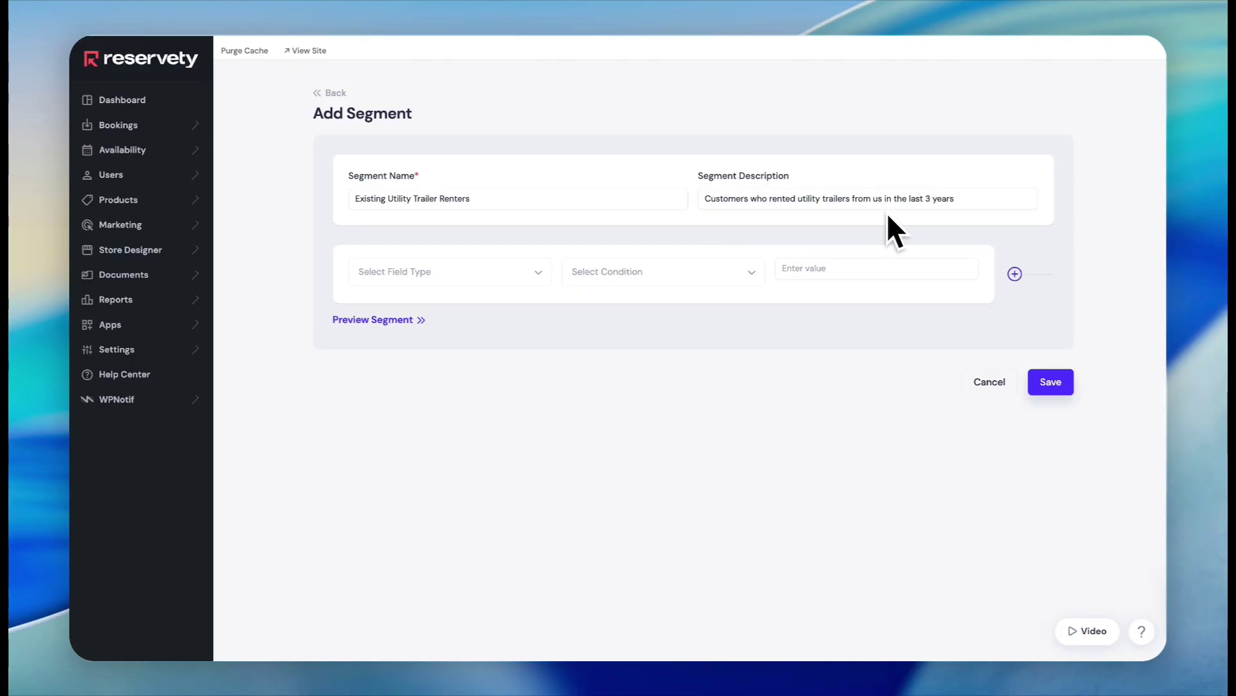
# Set the segment rule to Tag, Included in, "Existing utility trailer renters", save the segment, and preview it
pyautogui.click(488, 287)
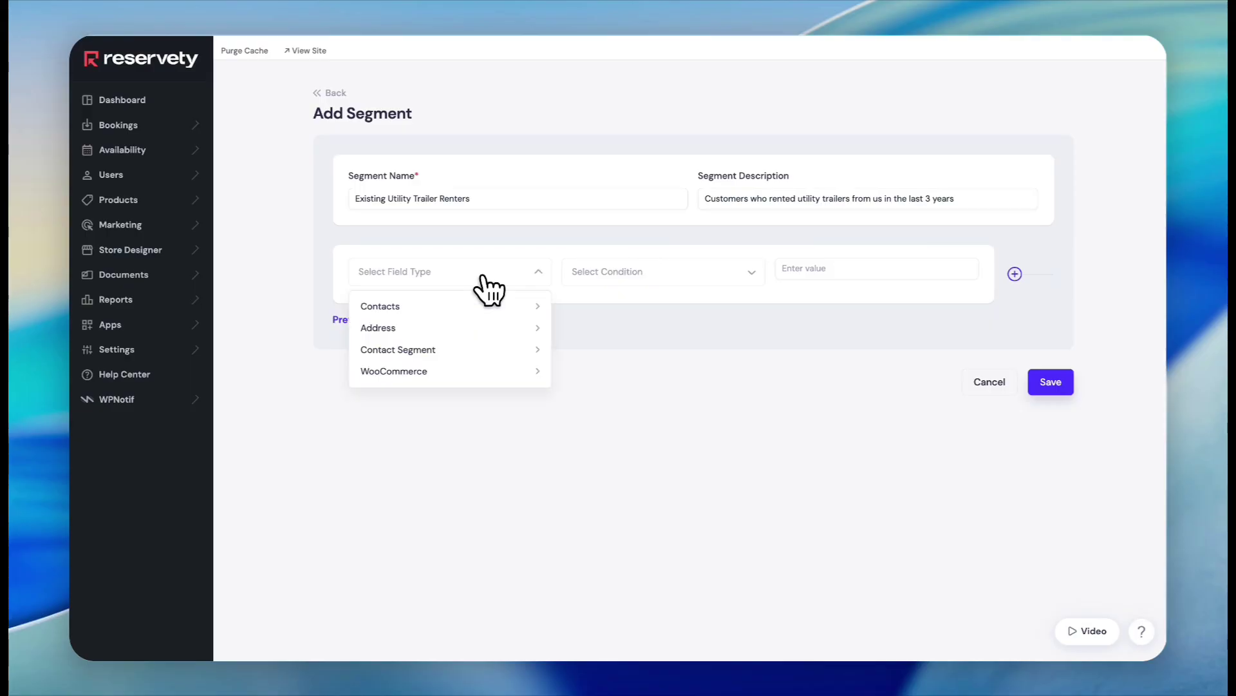
pyautogui.click(416, 355)
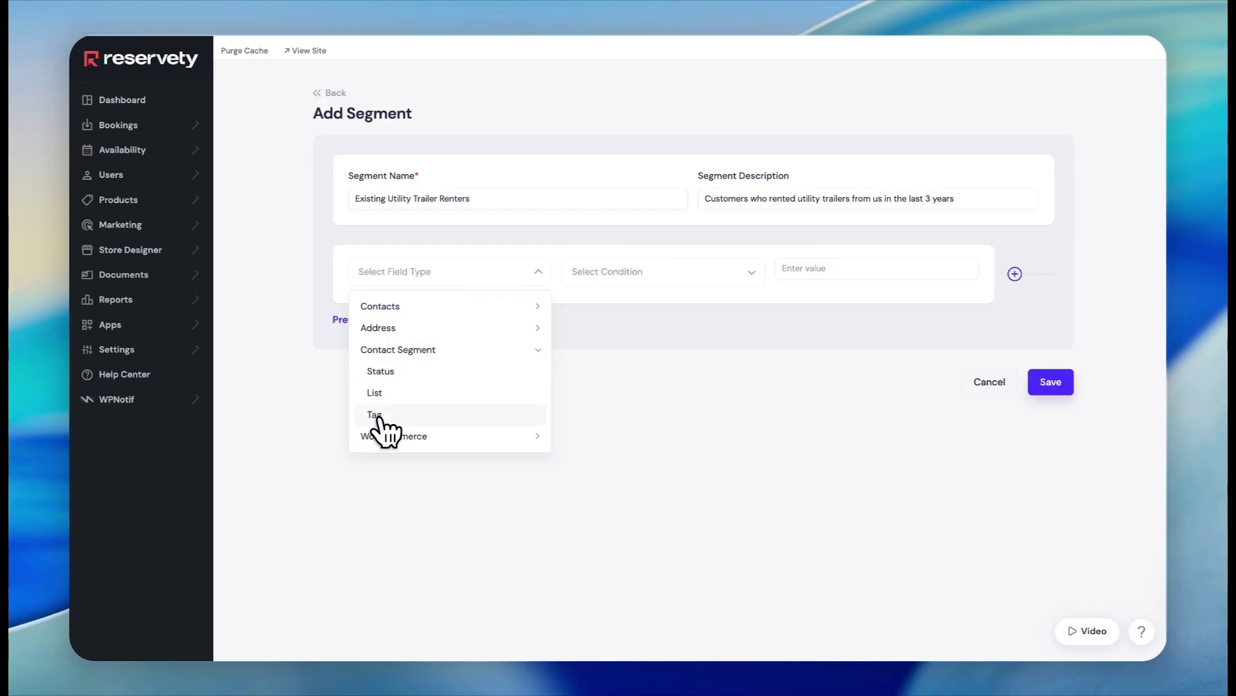
pyautogui.click(379, 420)
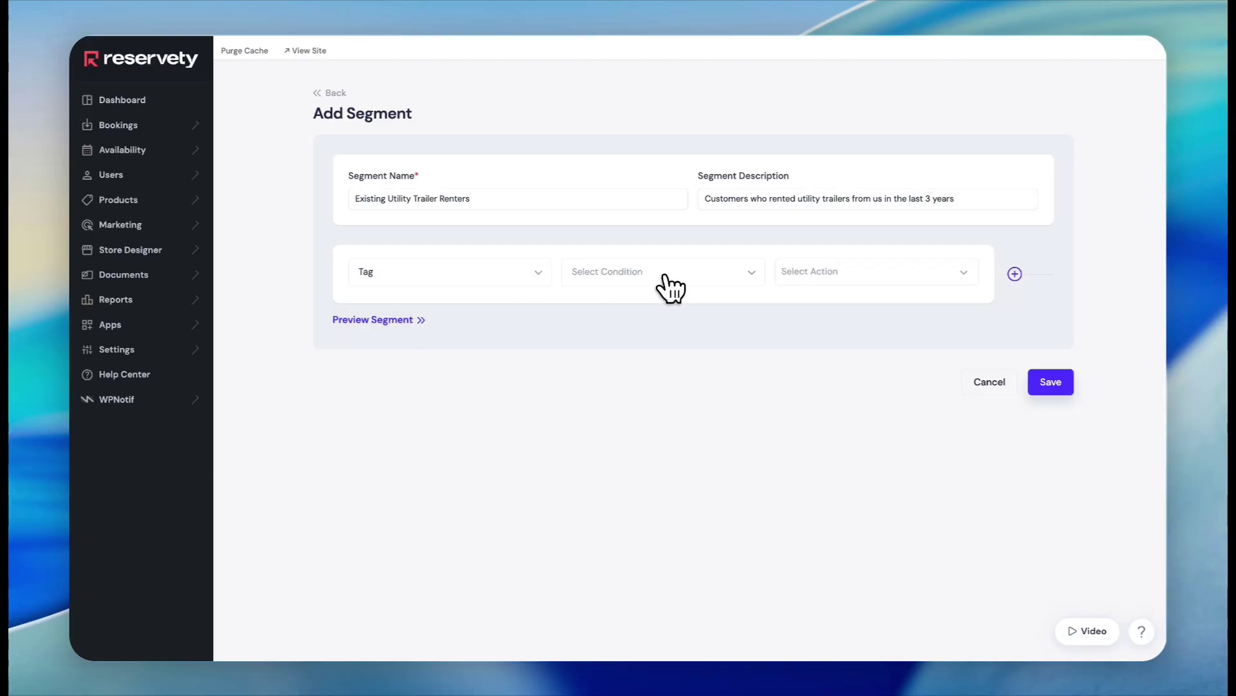
pyautogui.click(666, 278)
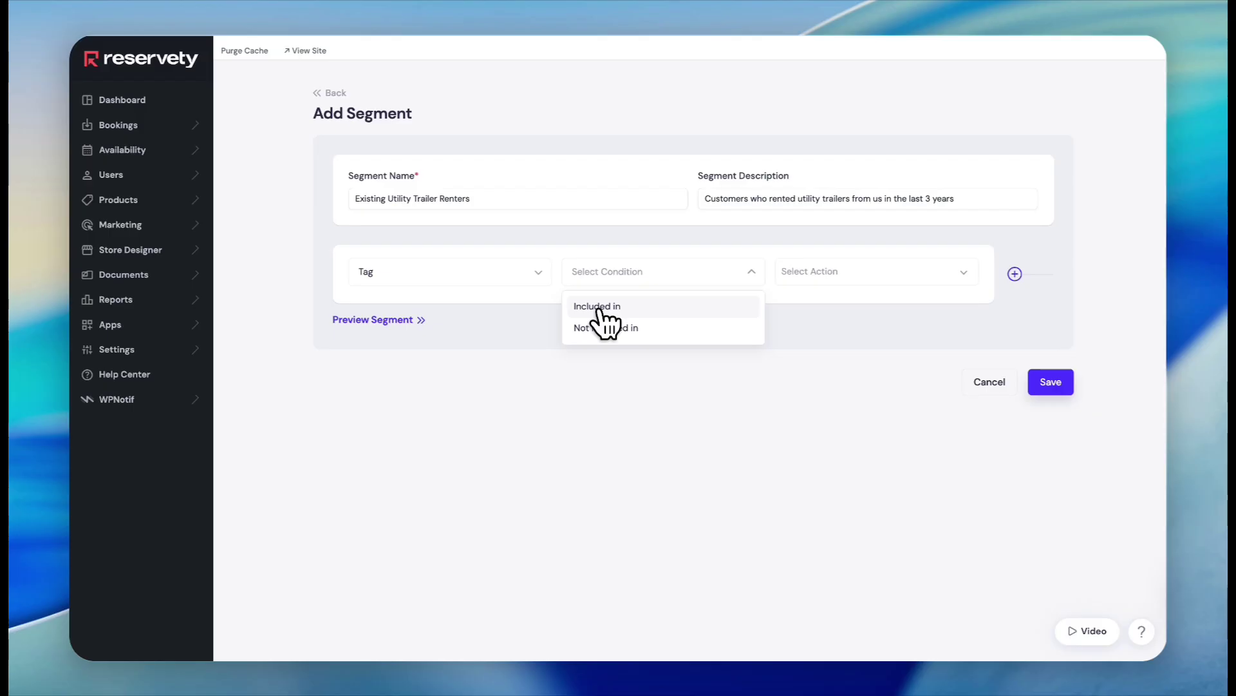
pyautogui.click(599, 310)
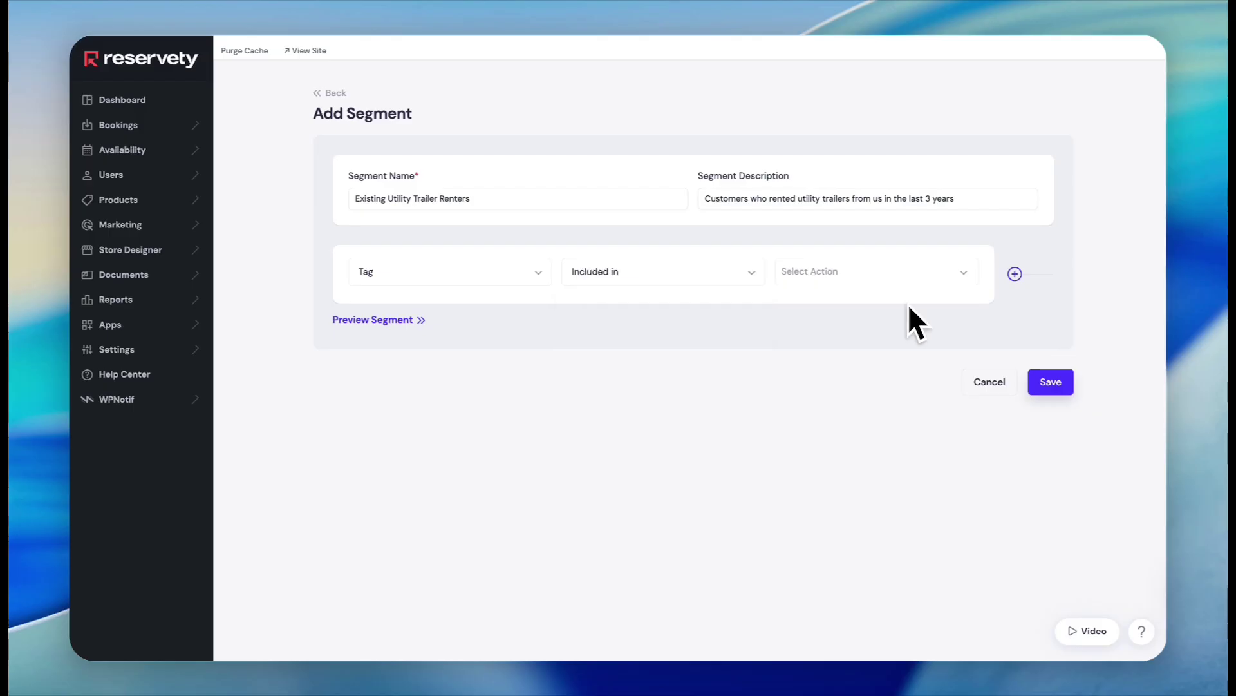
pyautogui.click(960, 276)
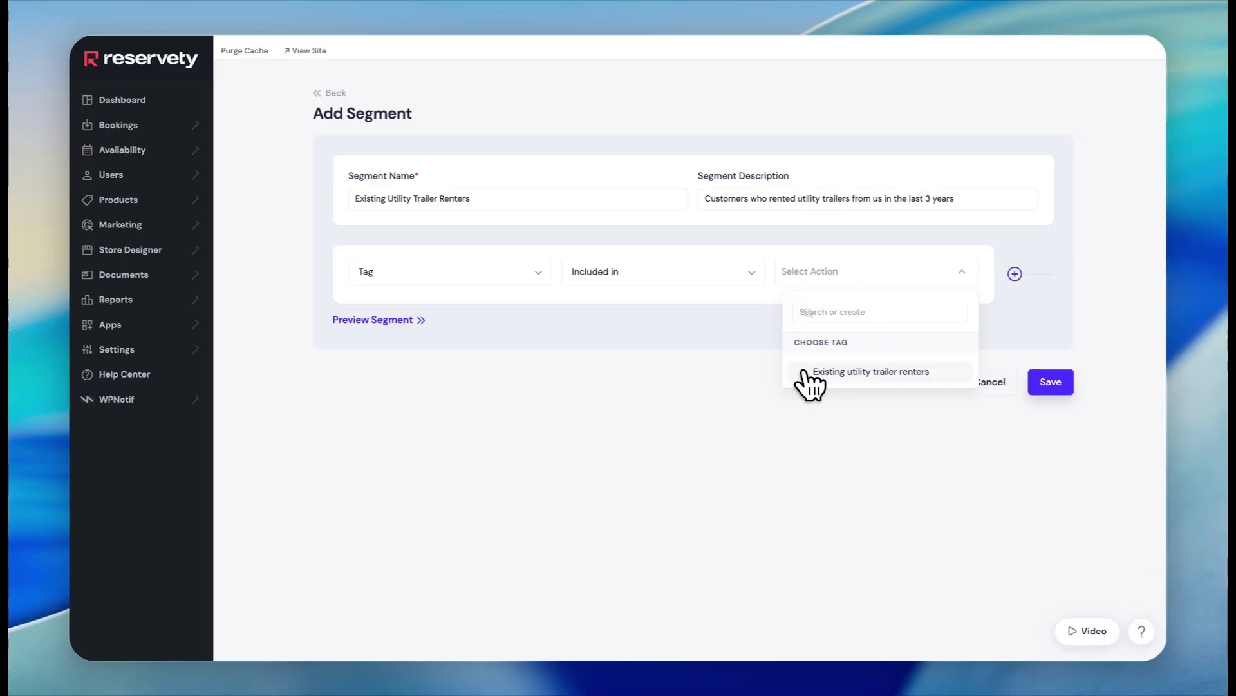
pyautogui.click(807, 372)
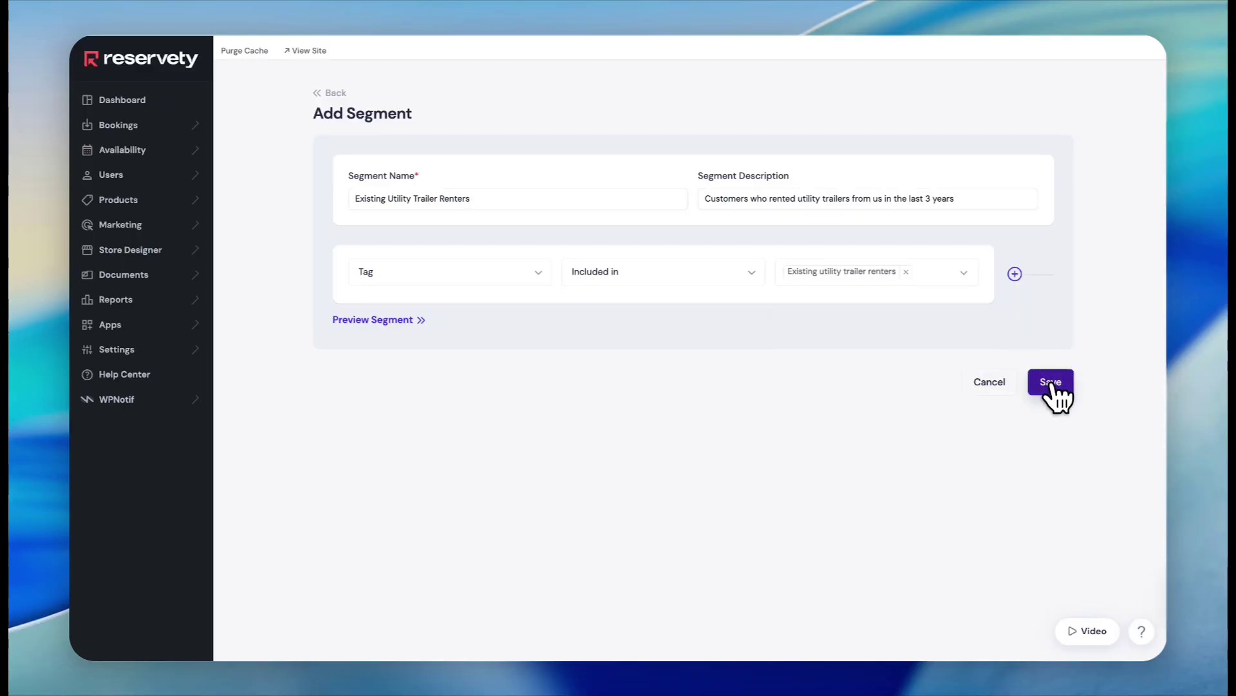
pyautogui.click(1052, 384)
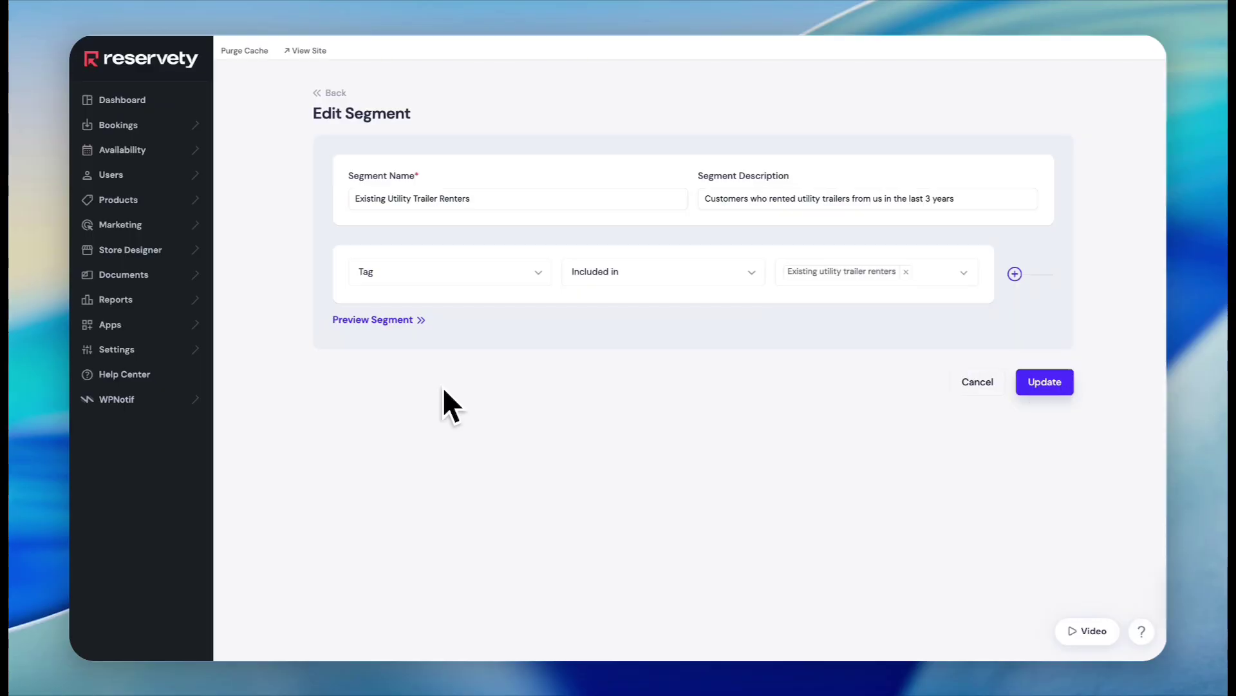
pyautogui.click(382, 322)
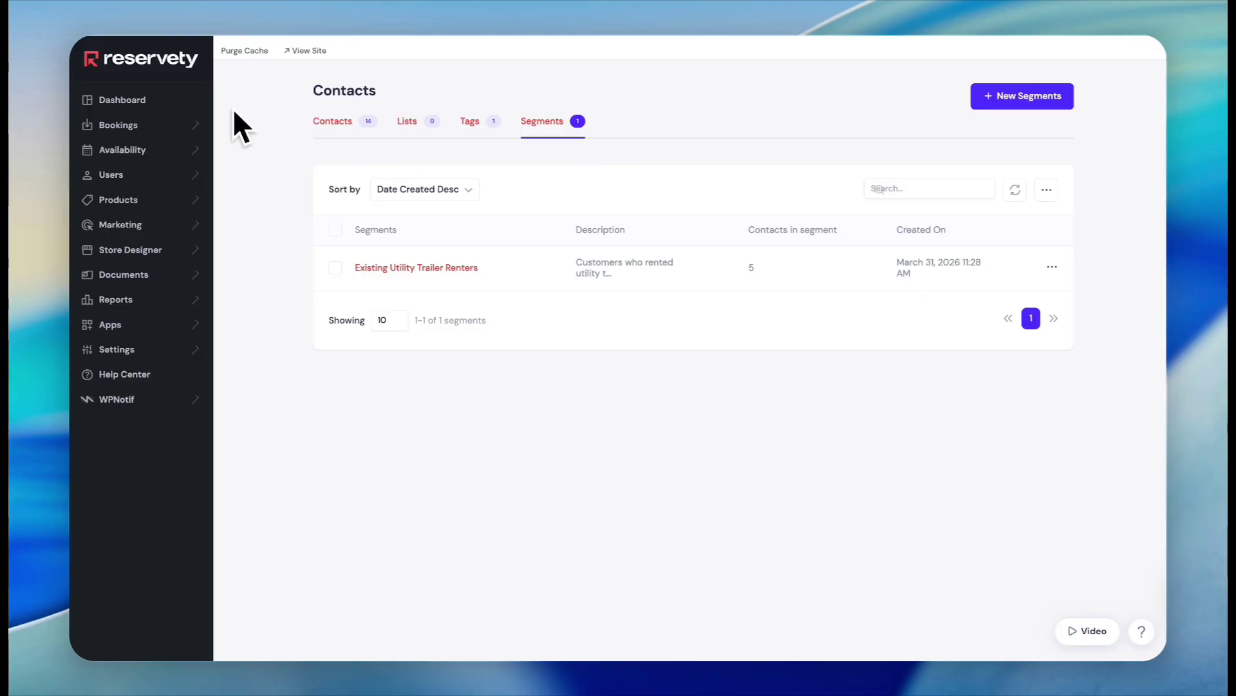
# Start a new email campaign titled "30% Coupon for Existing Utility Trailer Customer"
pyautogui.click(121, 224)
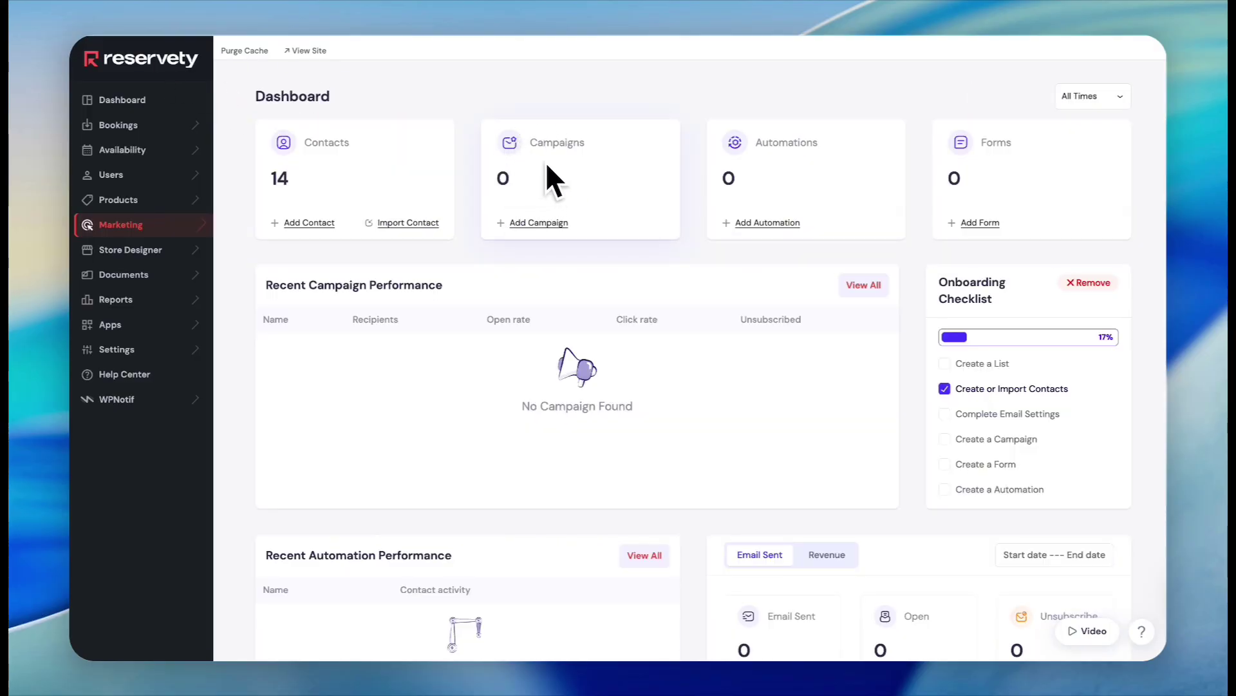
pyautogui.click(541, 223)
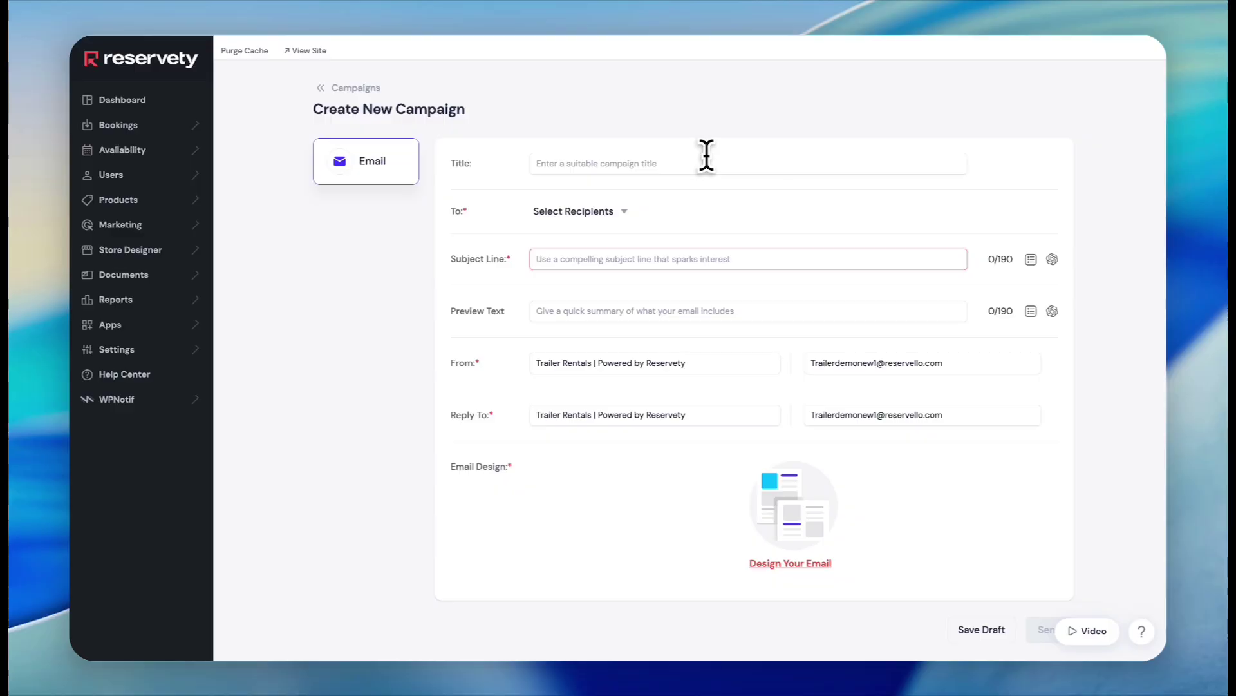
pyautogui.click(618, 163)
pyautogui.write('30% Coupon for Existing Utility Trailer Customer')
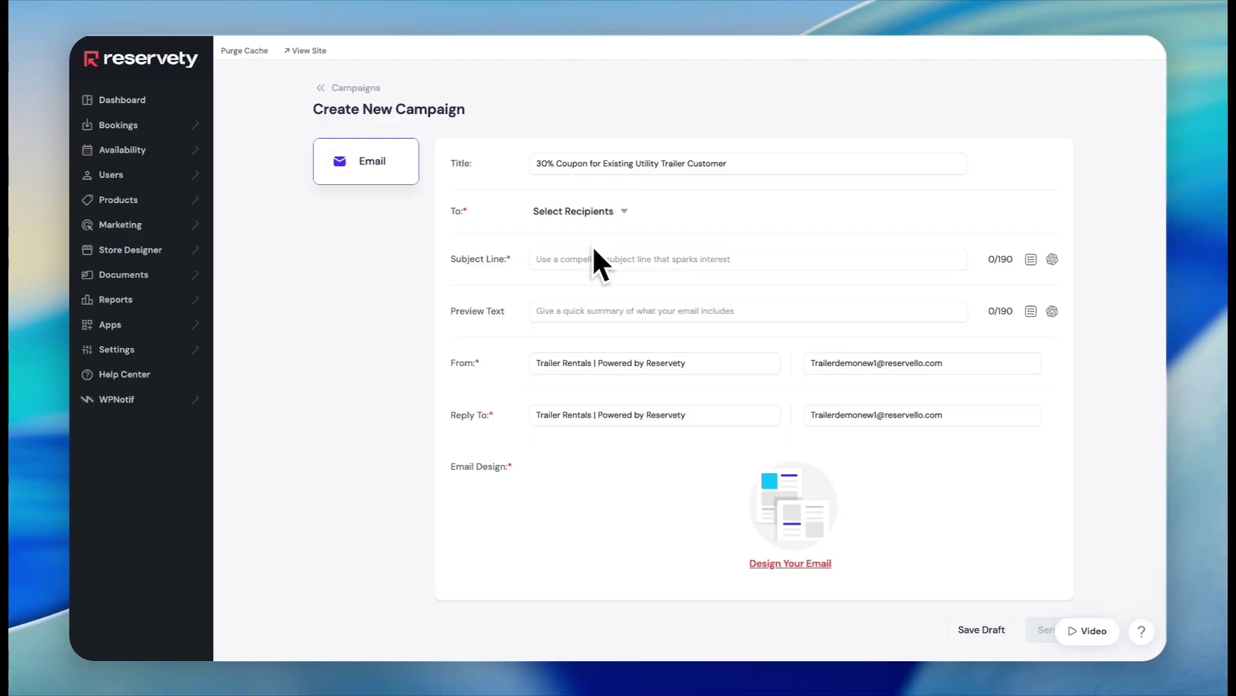
# Address the campaign to the "Existing Utility Trailer Renters" segment and set its subject line to "Exclusive 30% OFF for Our Valued Trailer Customers"
pyautogui.click(602, 212)
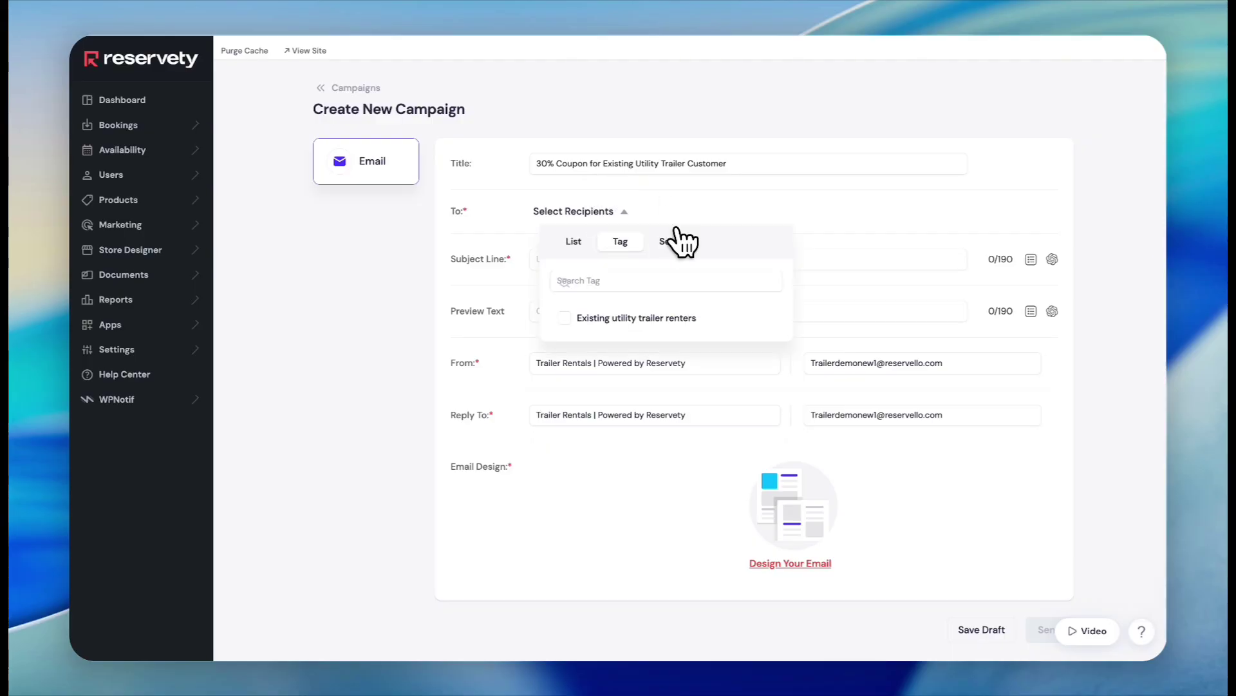
pyautogui.click(680, 242)
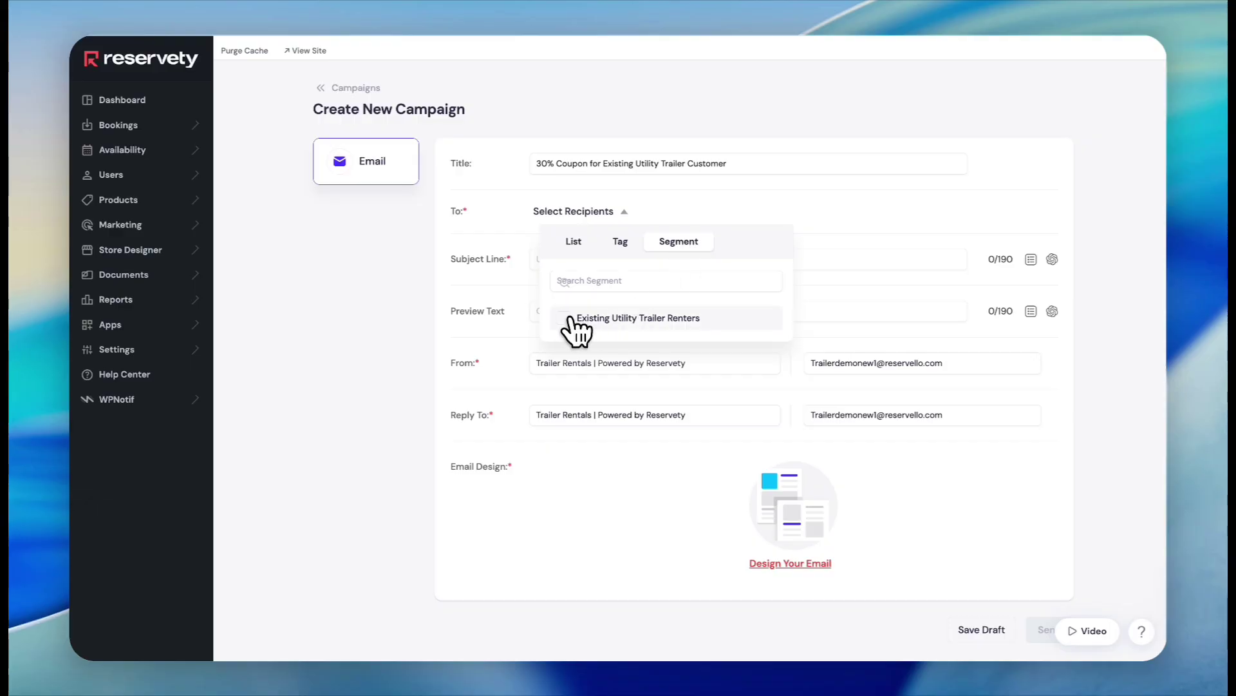
pyautogui.click(569, 318)
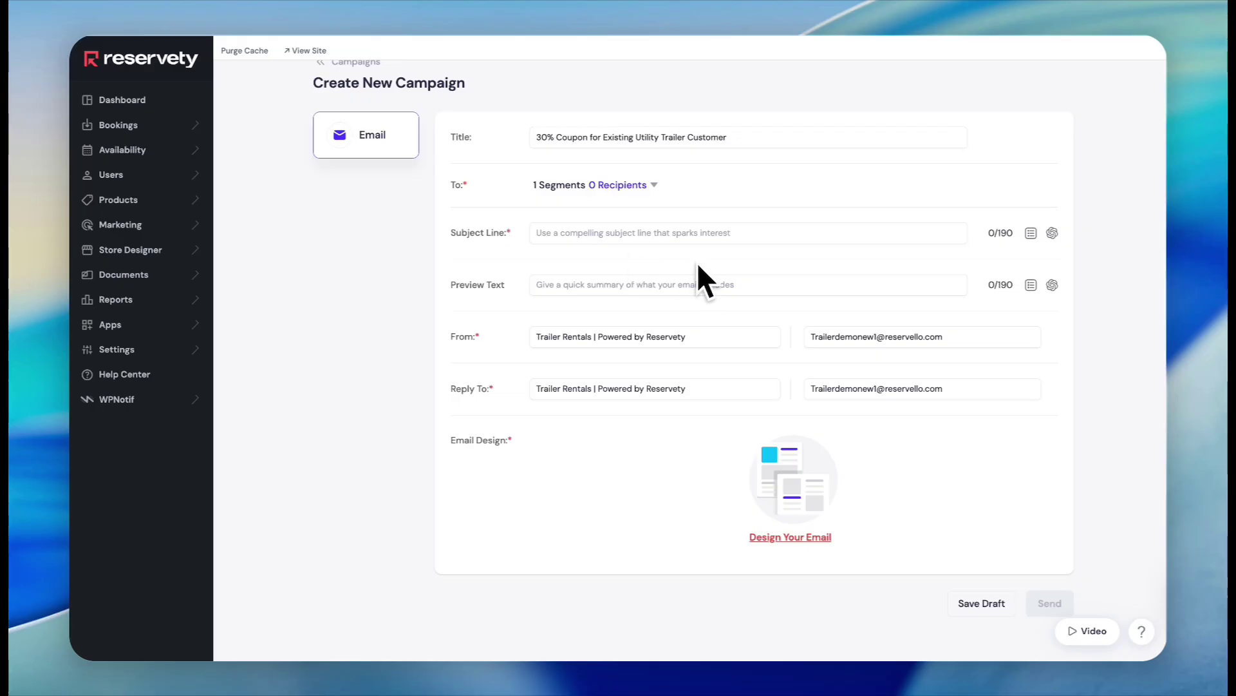
pyautogui.click(561, 243)
pyautogui.write('Exclusive 30% OFF for Our Valued Trailer Customers')
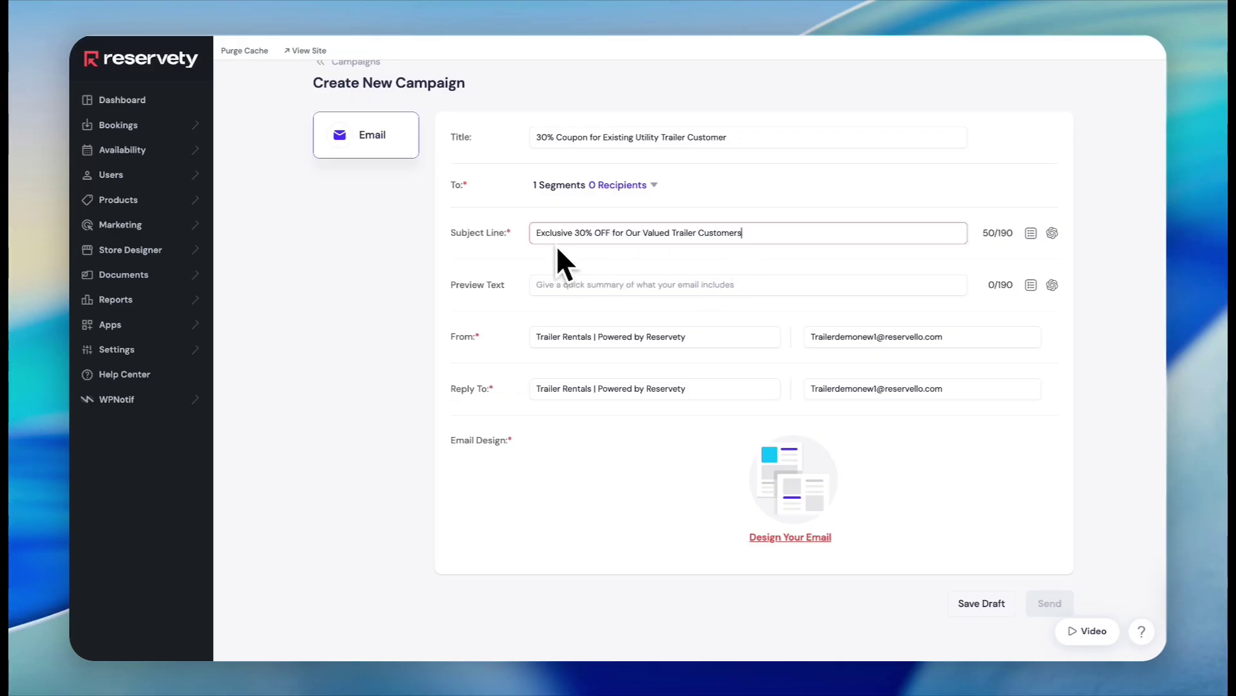
pyautogui.click(425, 345)
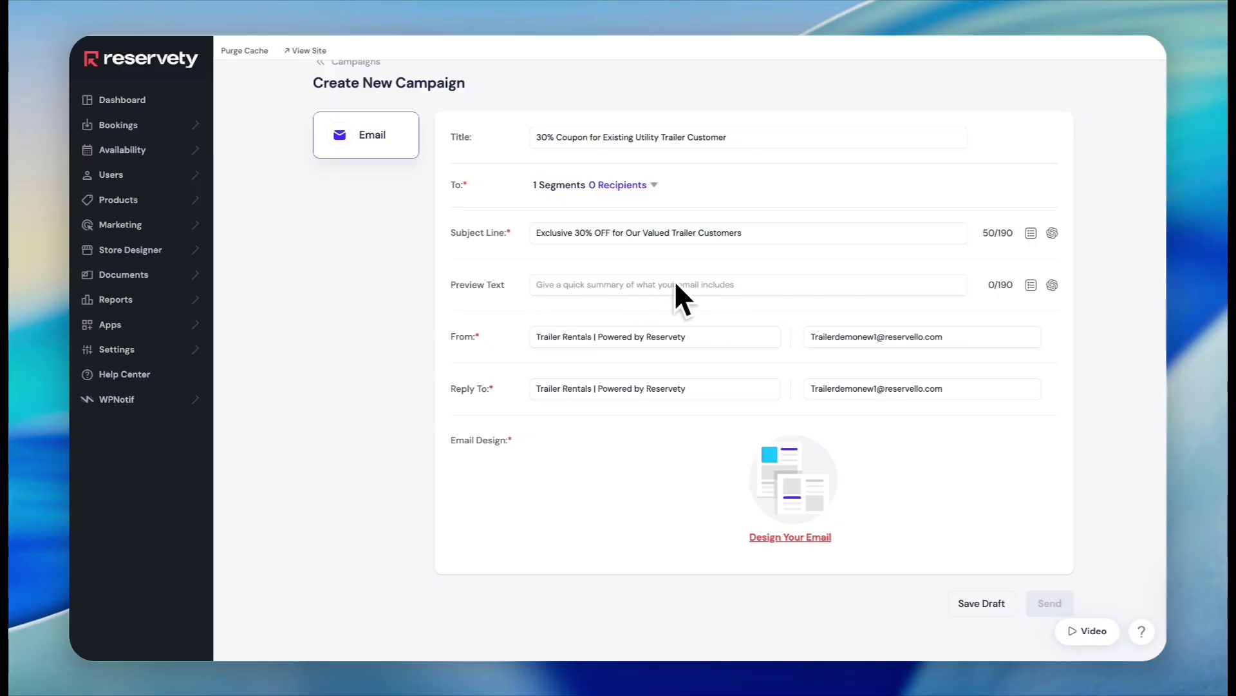
# Choose the email design by filtering branded templates to Deals & Offers and applying the E-Commerce Newsletter template
pyautogui.scroll(-1, 695, 286)
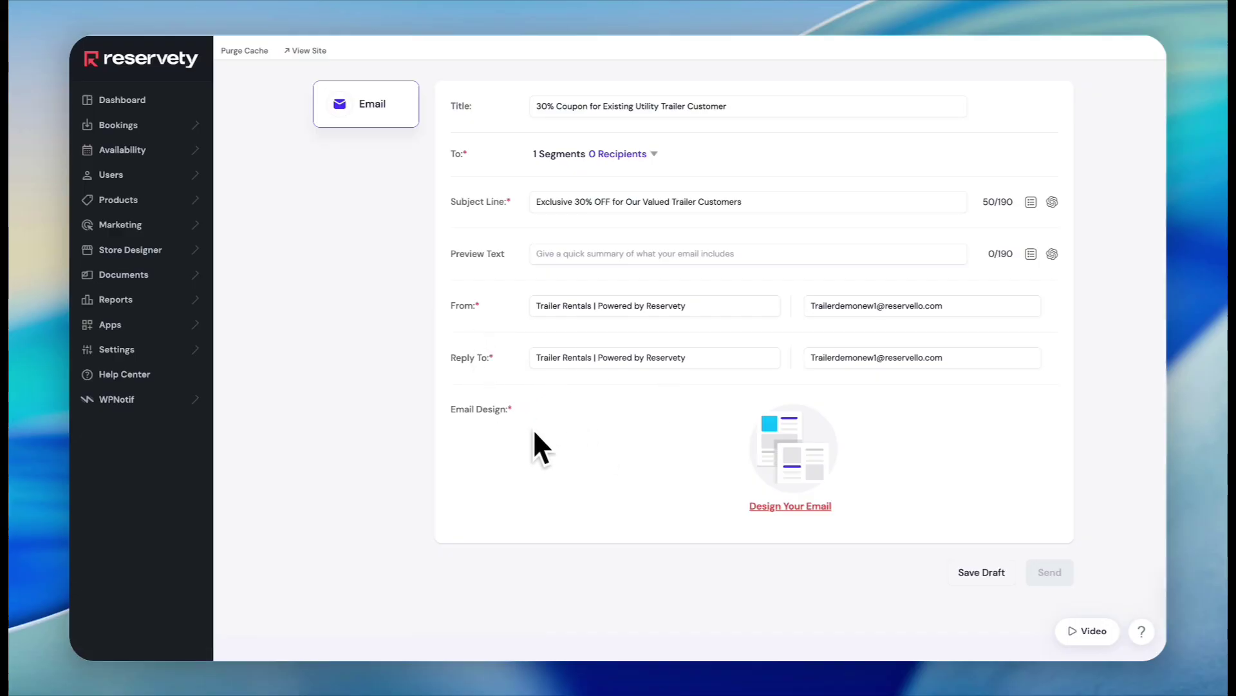
pyautogui.click(787, 507)
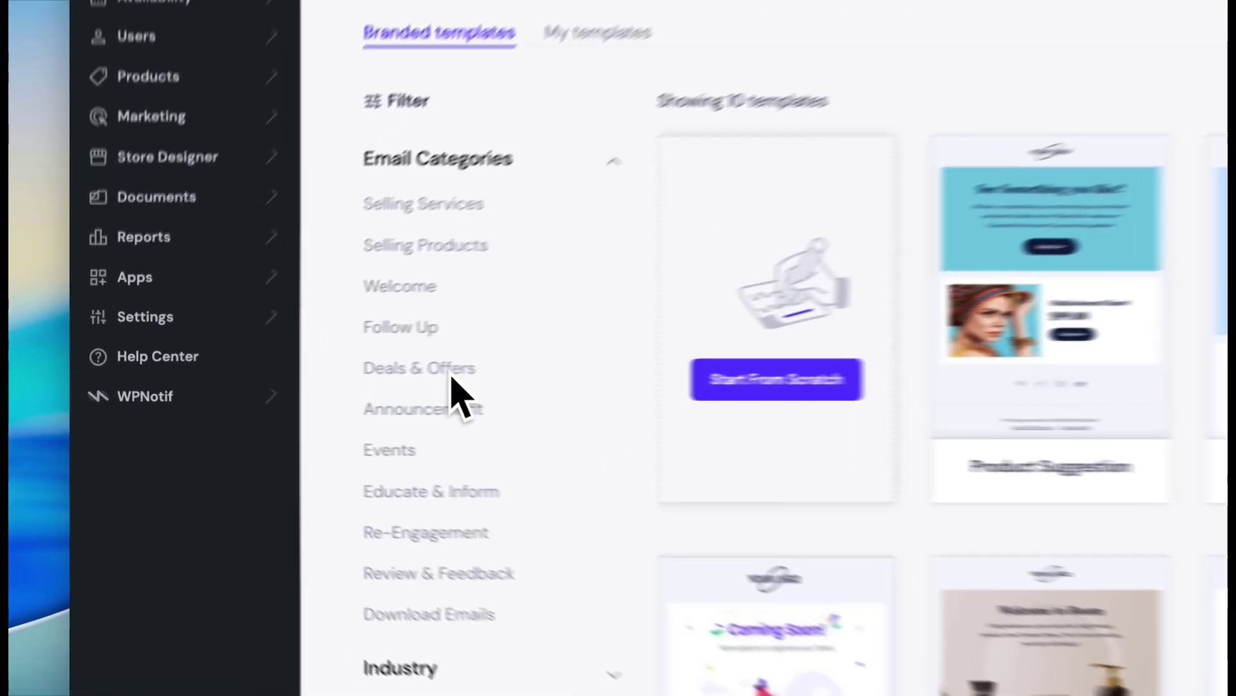
pyautogui.click(297, 381)
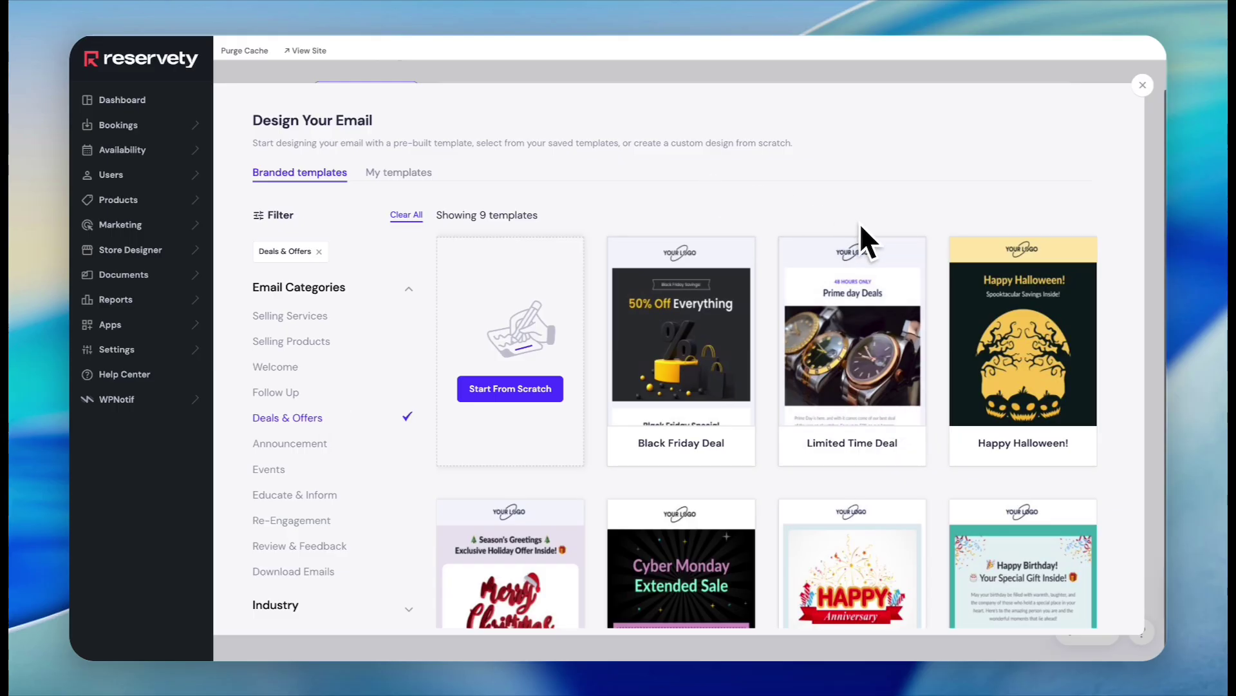
pyautogui.scroll(-5, 860, 222)
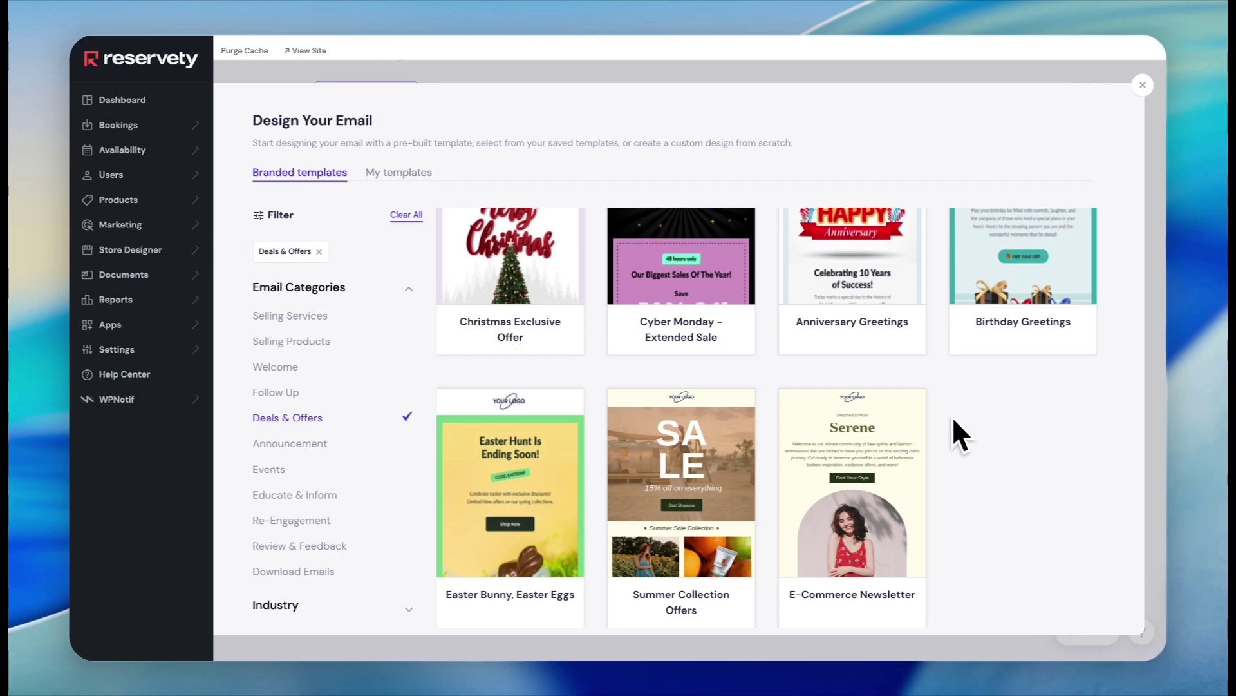
pyautogui.moveTo(890, 480)
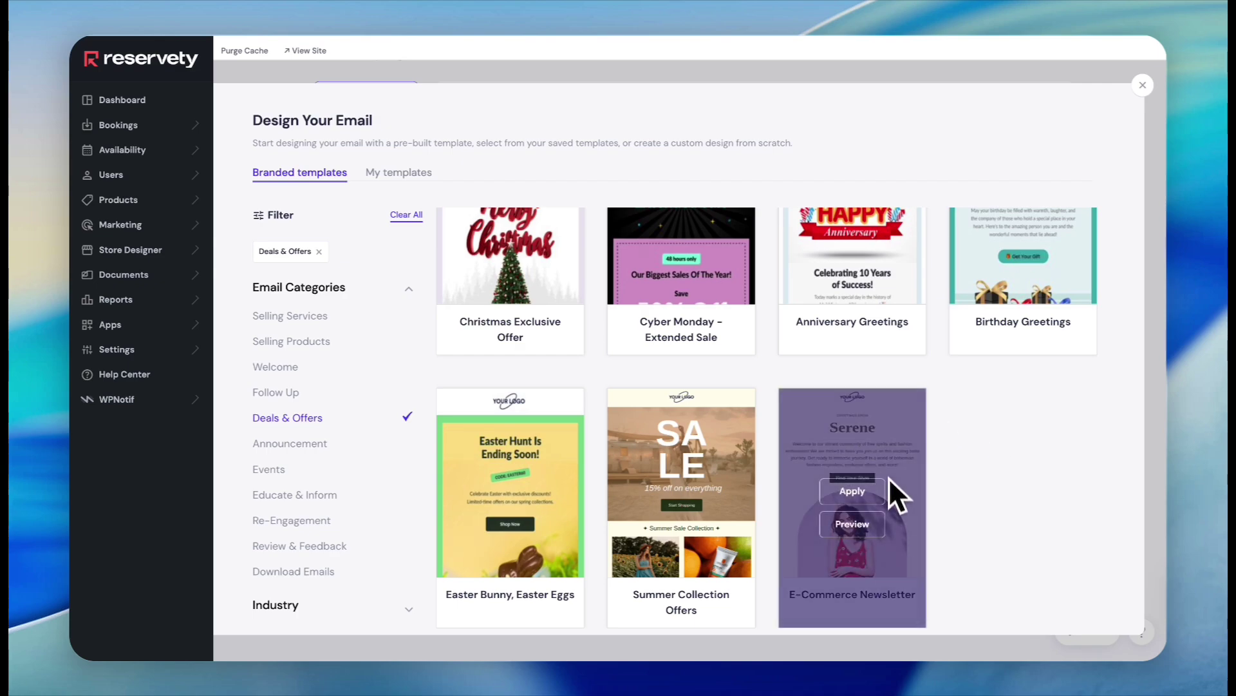
pyautogui.click(852, 491)
# Replace the placeholder logo at the head of the email with Trailer-removebg-preview.png from the media library
pyautogui.scroll(-1, 777, 383)
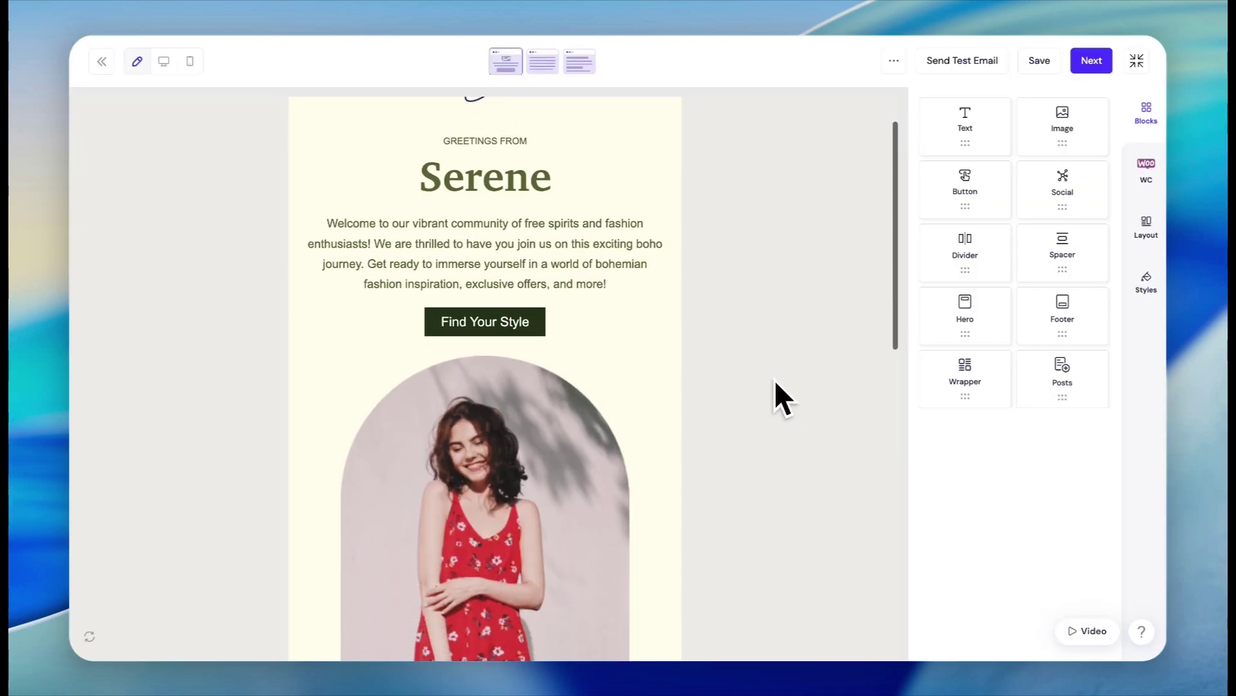
pyautogui.scroll(-1, 775, 380)
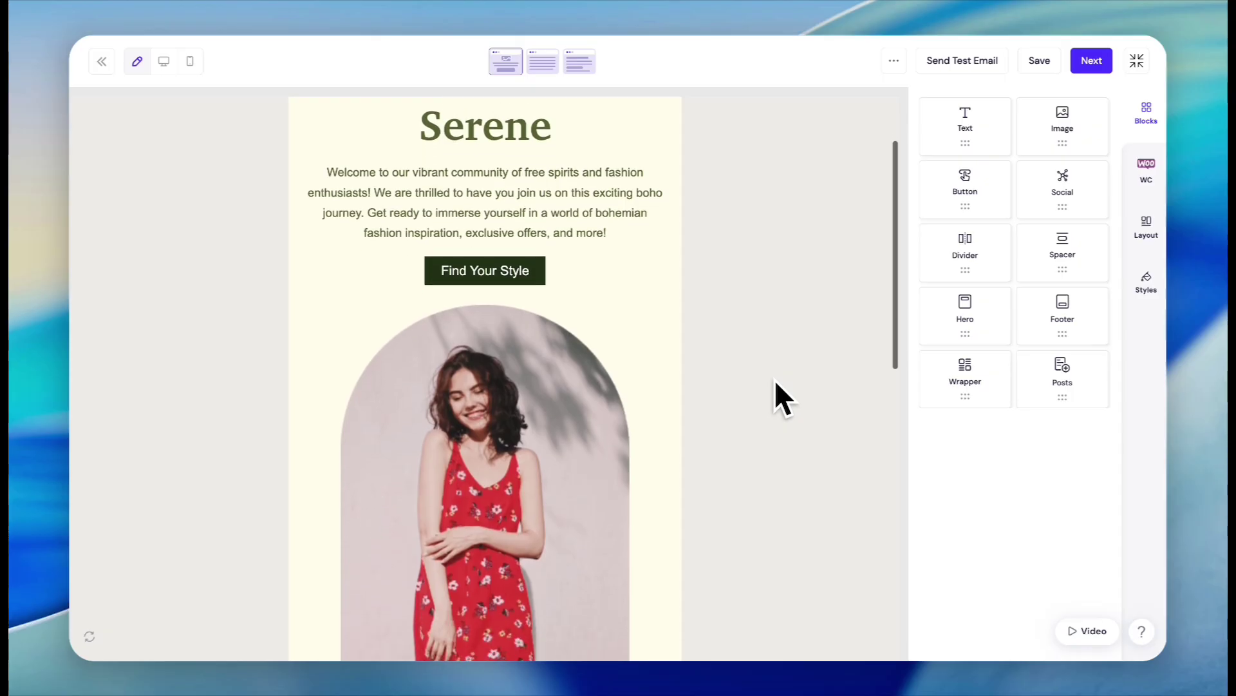
pyautogui.scroll(2, 775, 379)
pyautogui.scroll(-3, 706, 284)
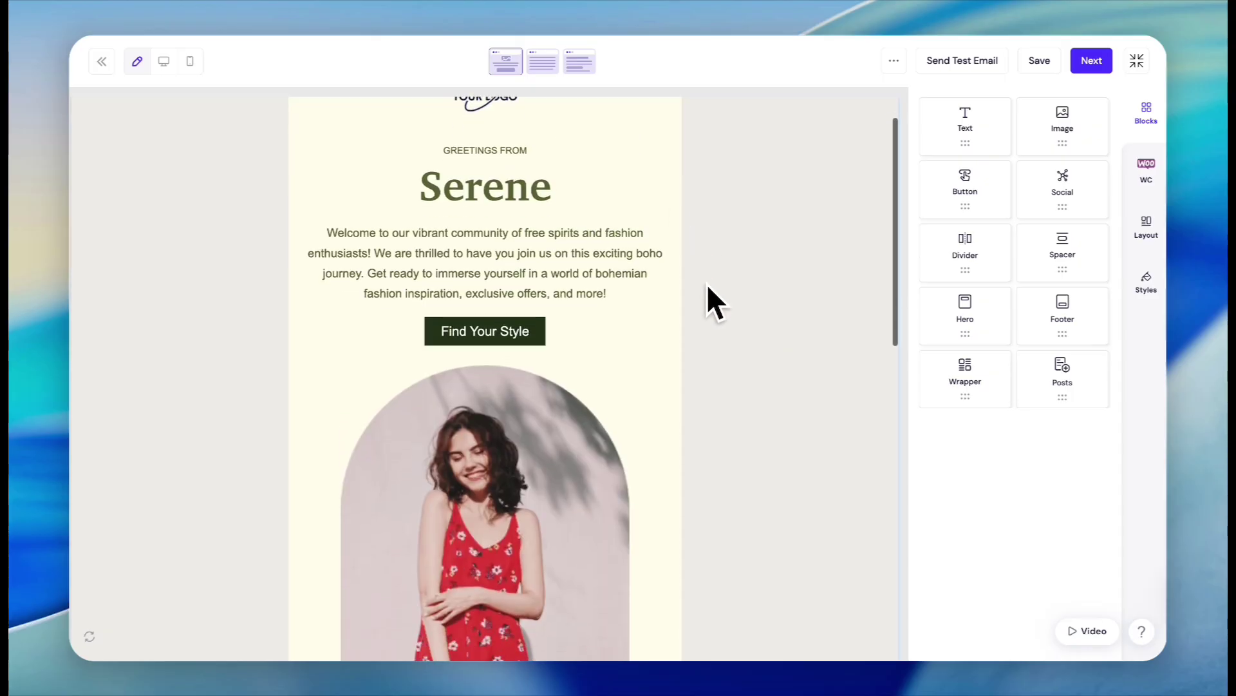
pyautogui.scroll(4, 707, 297)
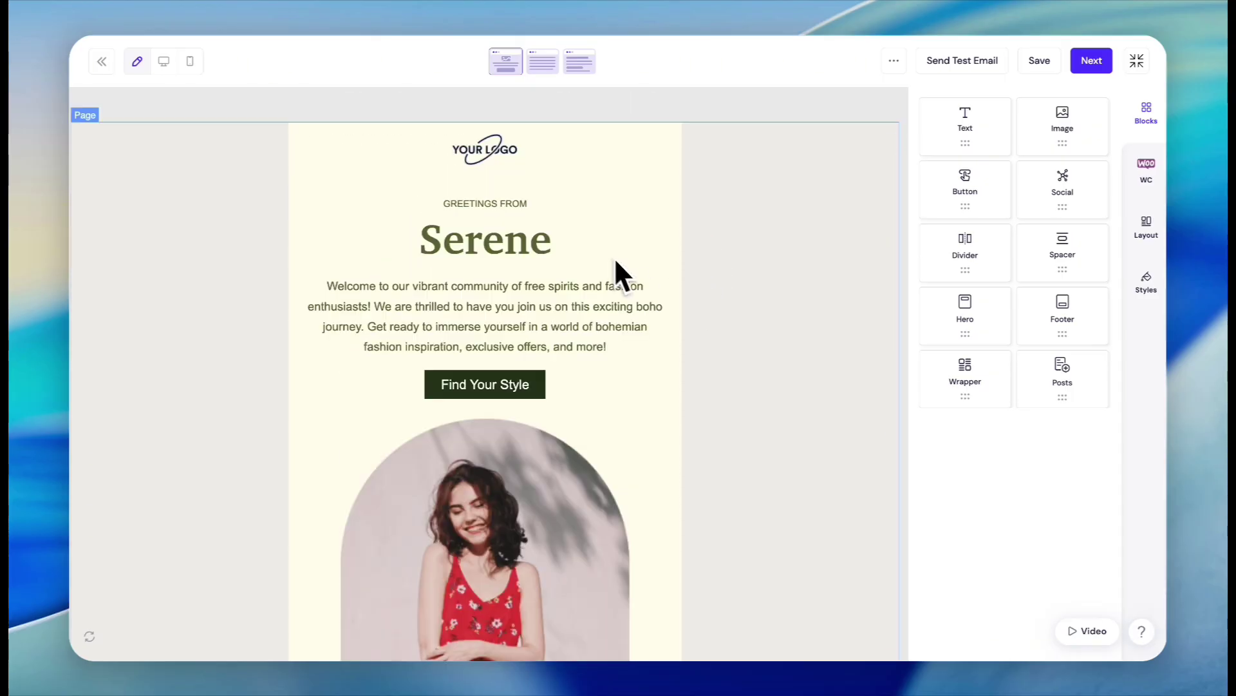
pyautogui.click(500, 157)
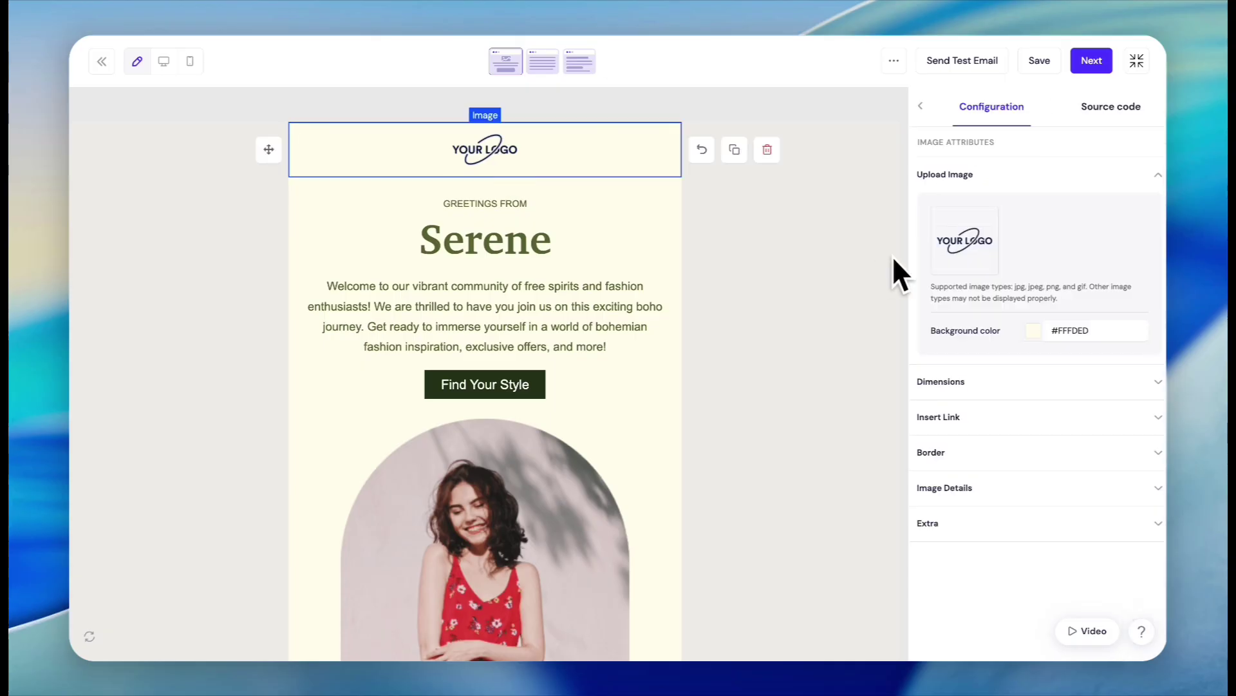
pyautogui.click(977, 243)
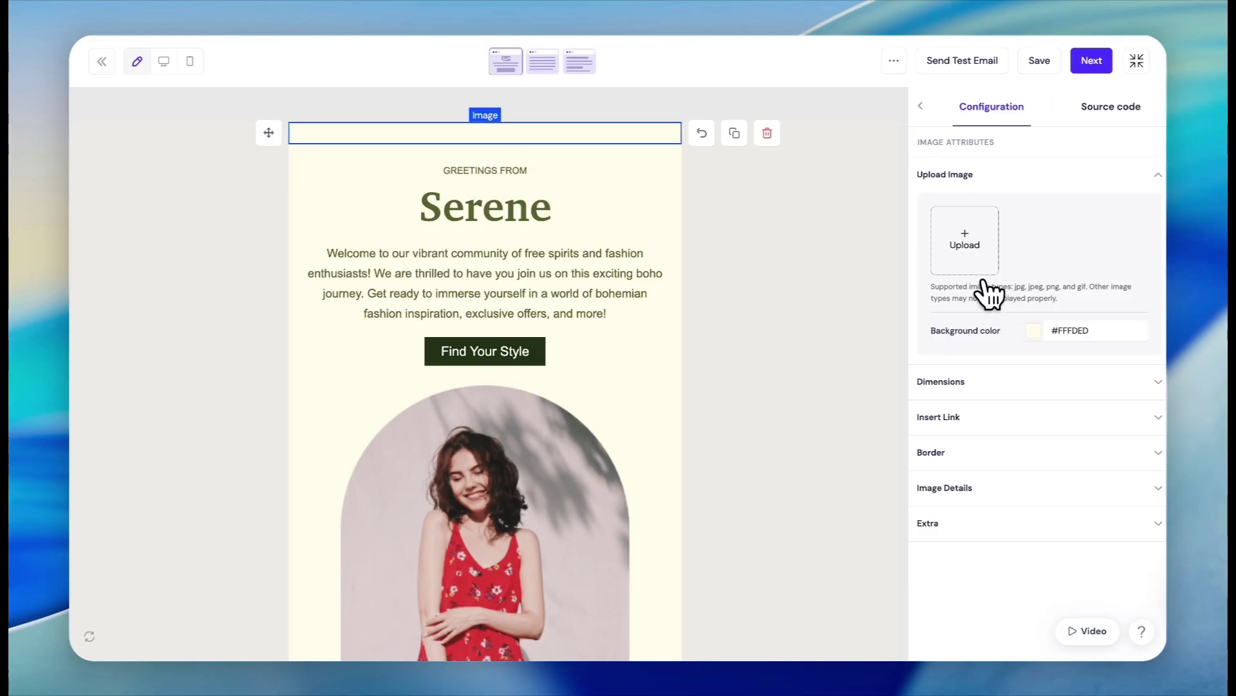
pyautogui.click(966, 243)
pyautogui.scroll(-8, 650, 480)
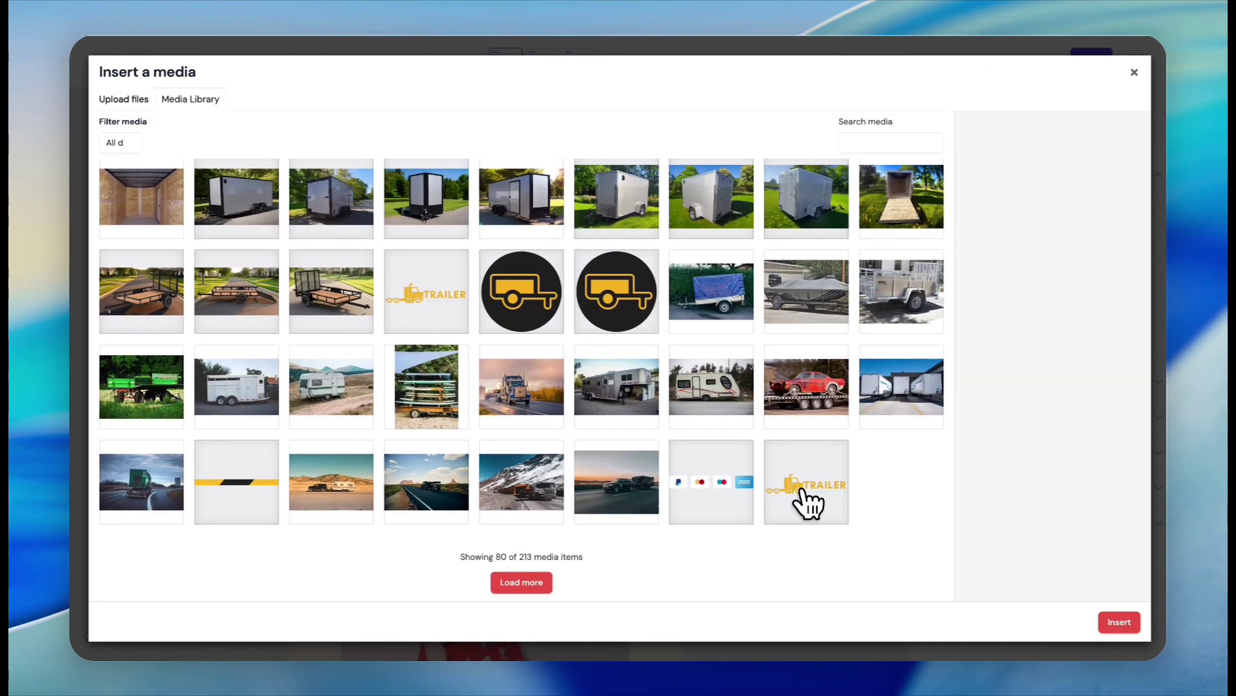
pyautogui.click(808, 504)
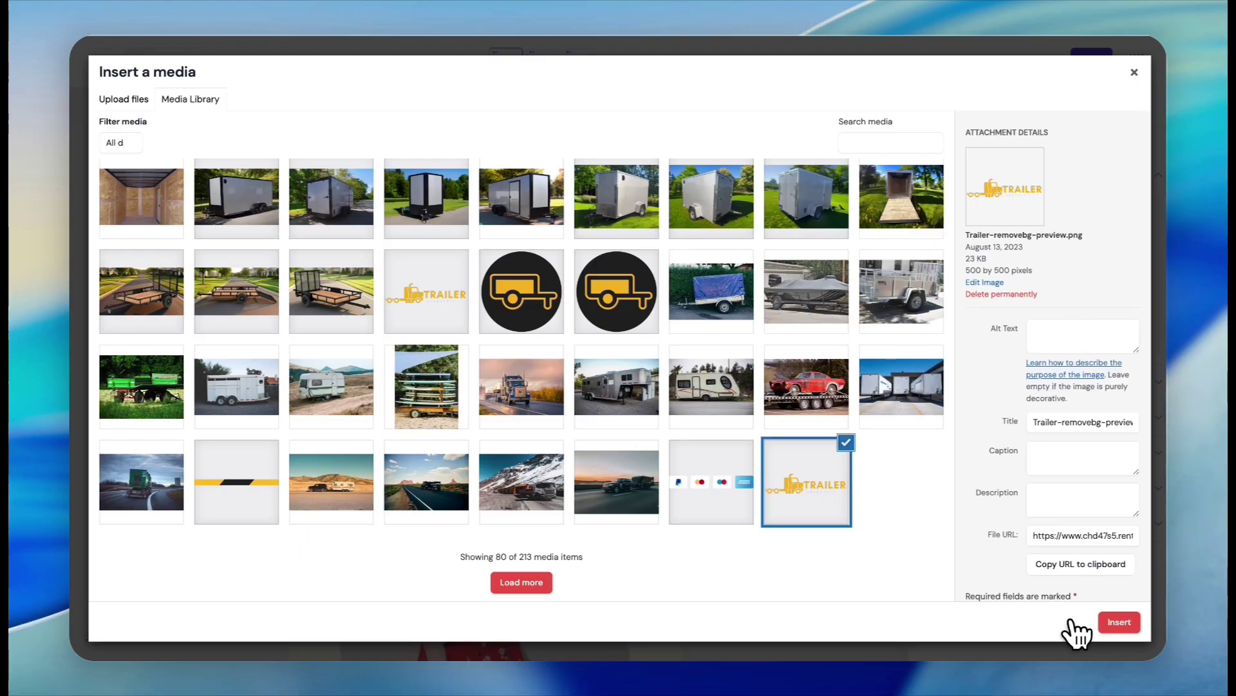
pyautogui.click(1110, 622)
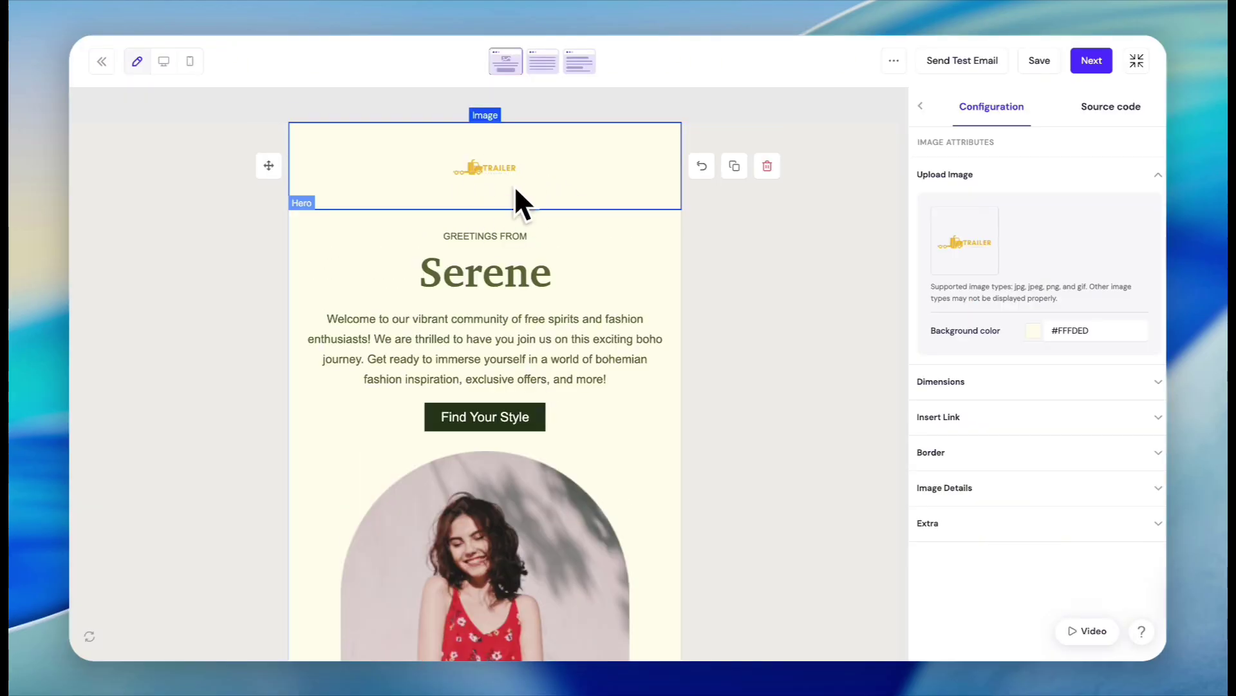
pyautogui.scroll(-1, 548, 192)
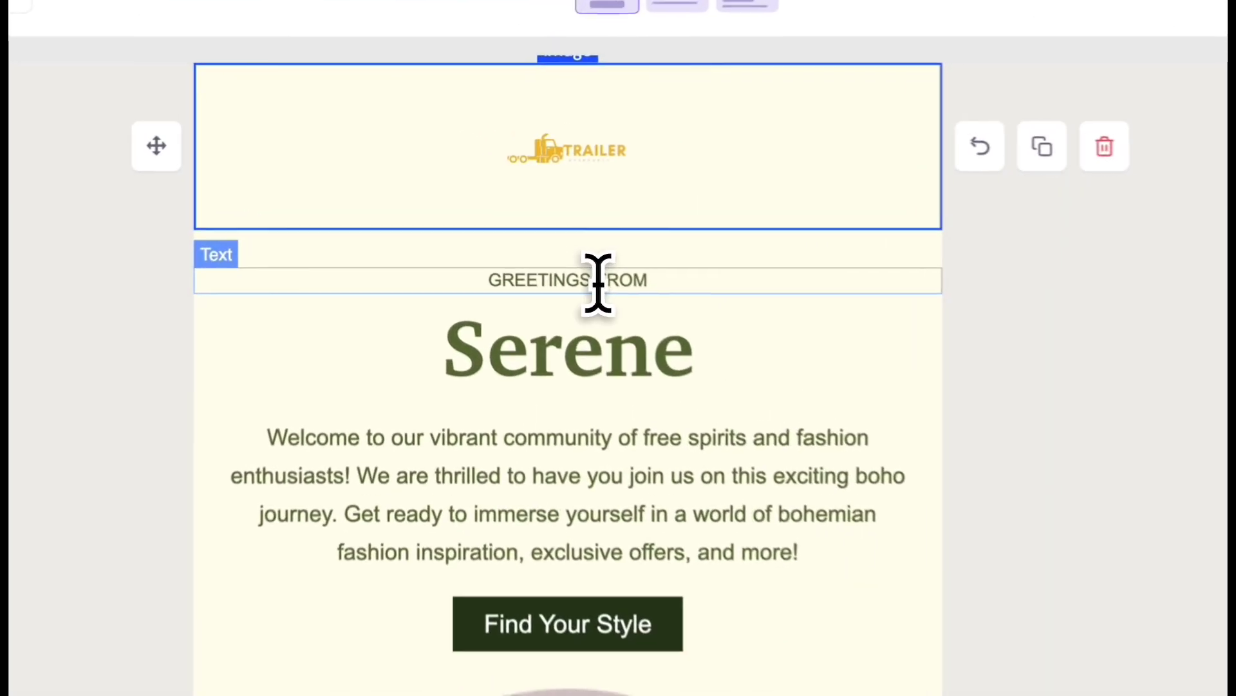
# Change the large "Serene" heading beneath the greeting line to "Trailer Rentals"
pyautogui.click(502, 216)
pyautogui.click(726, 386)
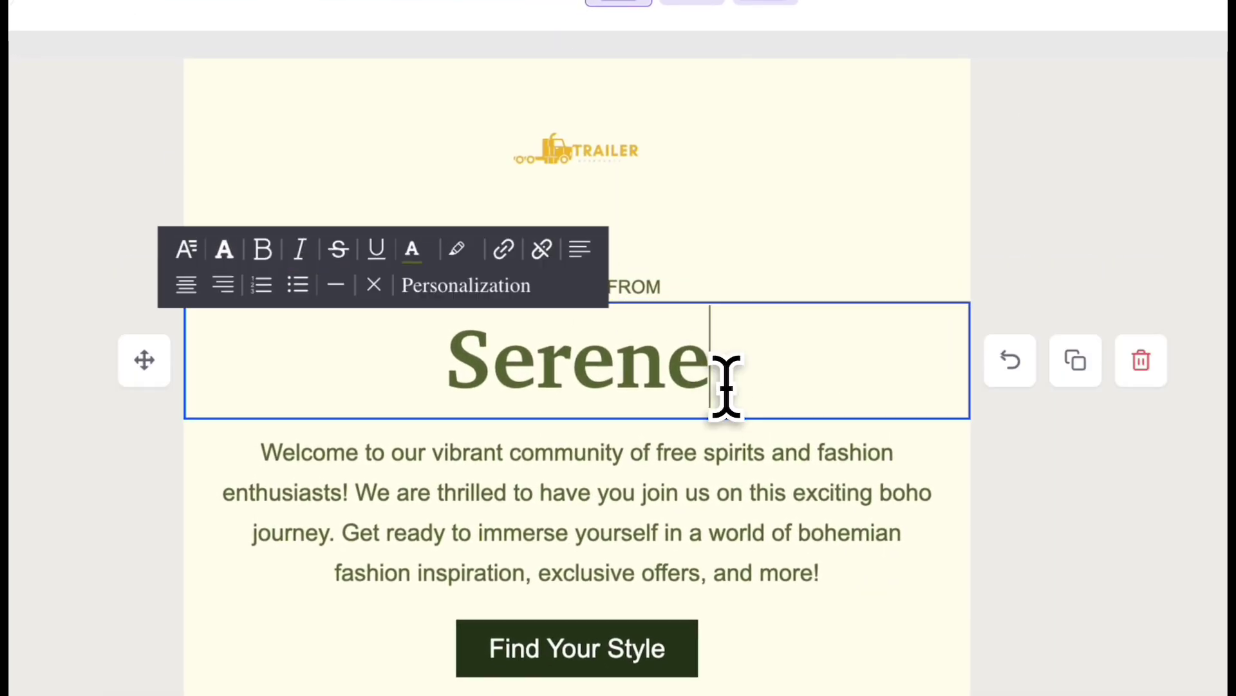
pyautogui.moveTo(726, 387); pyautogui.dragTo(465, 368)
pyautogui.write('Trailer Rental')
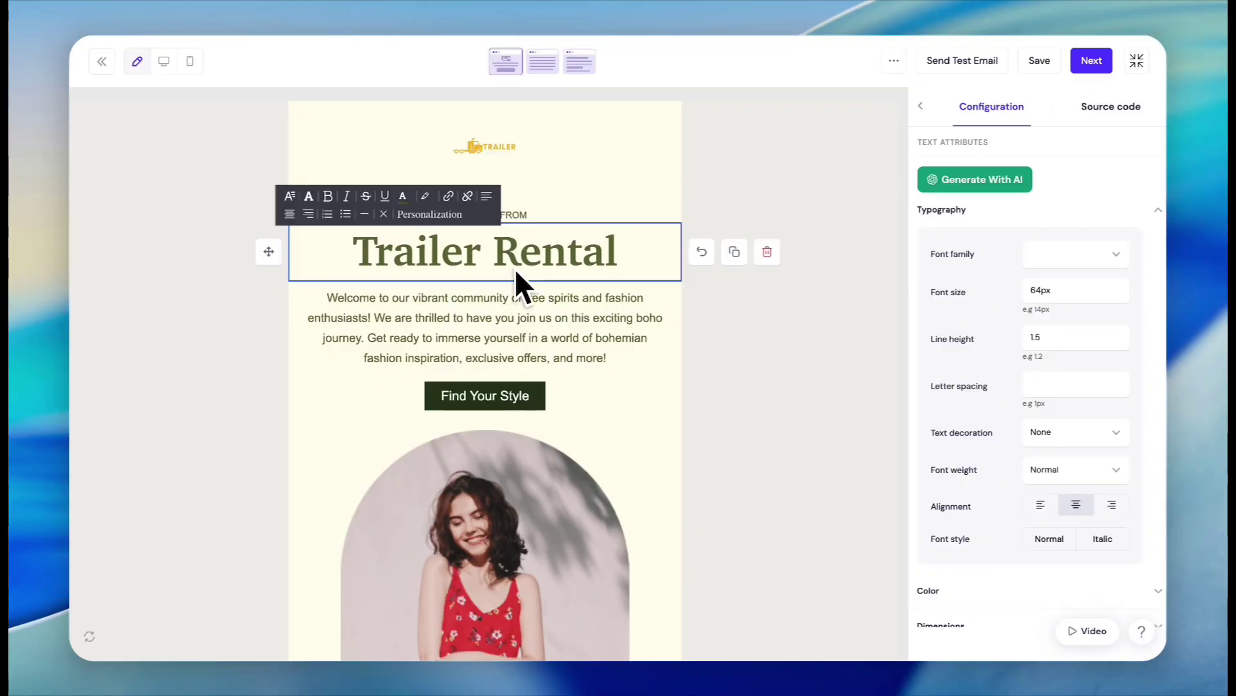
pyautogui.write('s')
pyautogui.click(469, 218)
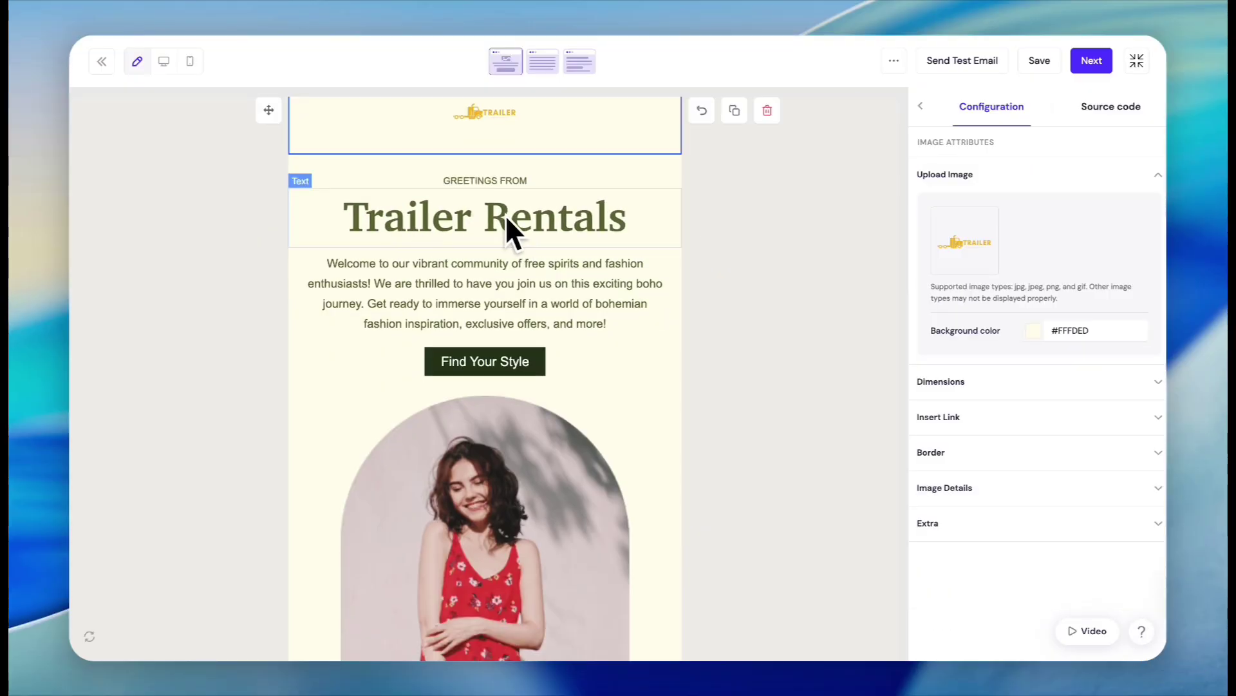
# Replace the welcome paragraph with a message offering valued utility trailer customers 30% OFF using code TRAILER30 at checkout and thanking them
pyautogui.scroll(-1, 534, 232)
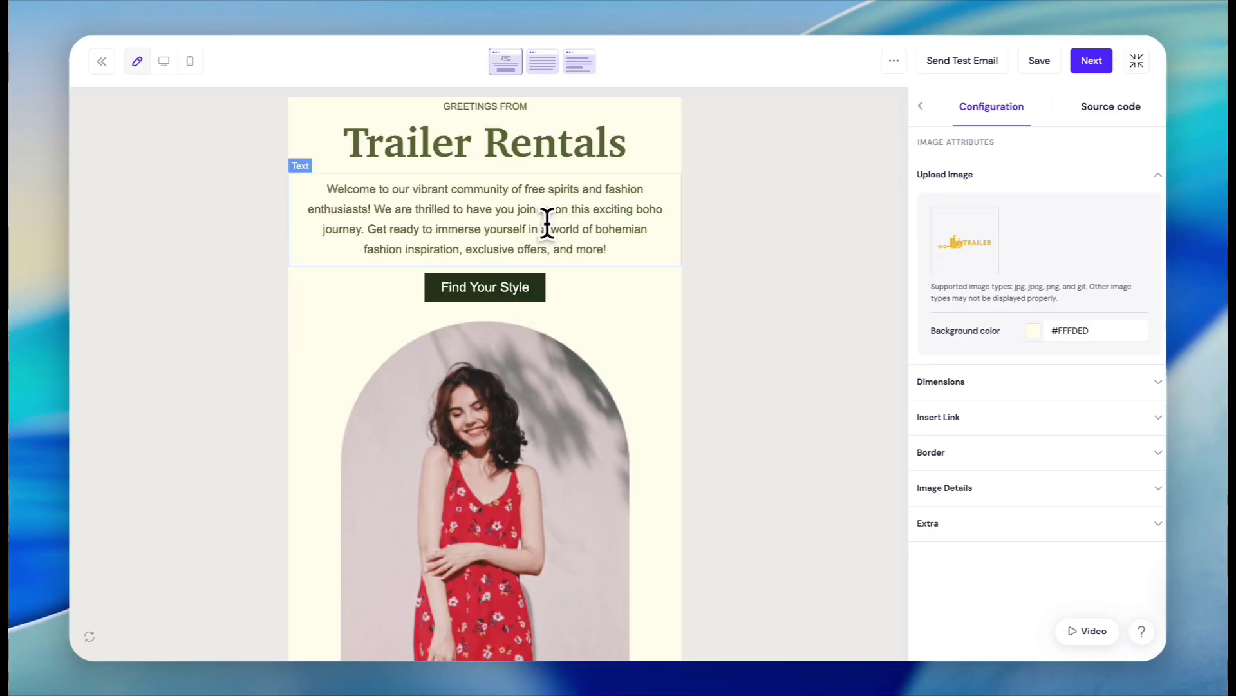
pyautogui.click(546, 222)
pyautogui.moveTo(627, 250); pyautogui.dragTo(311, 191)
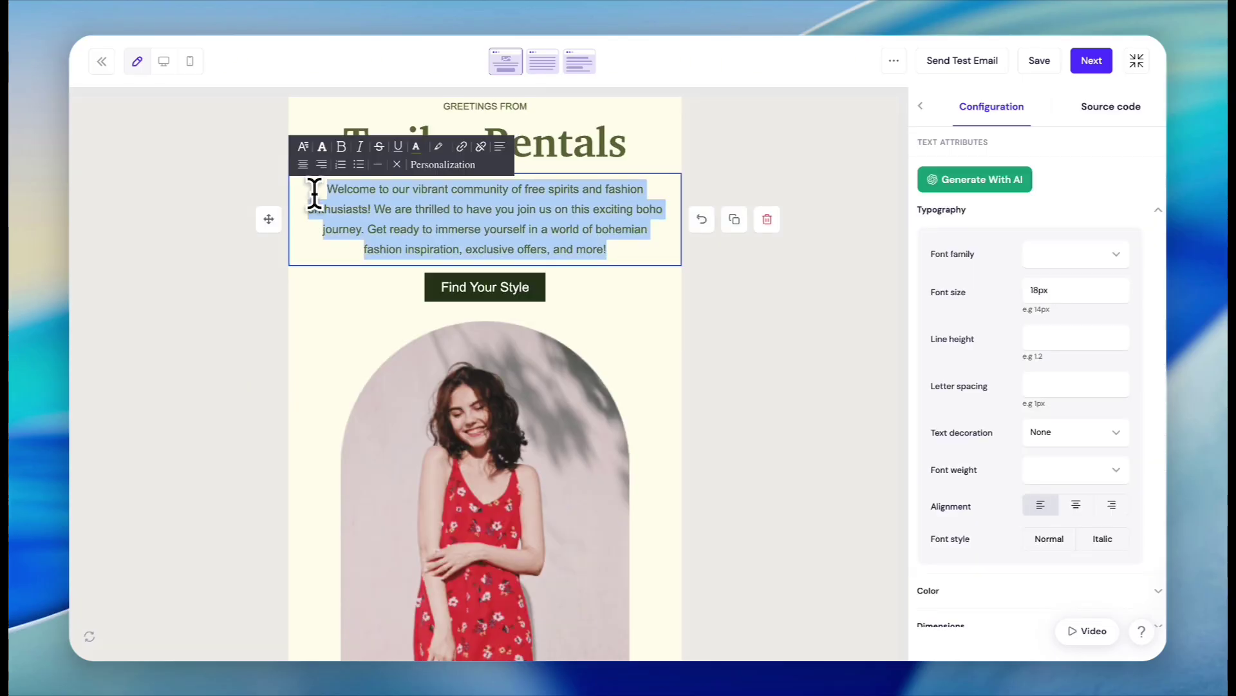
pyautogui.press('BackSpace')
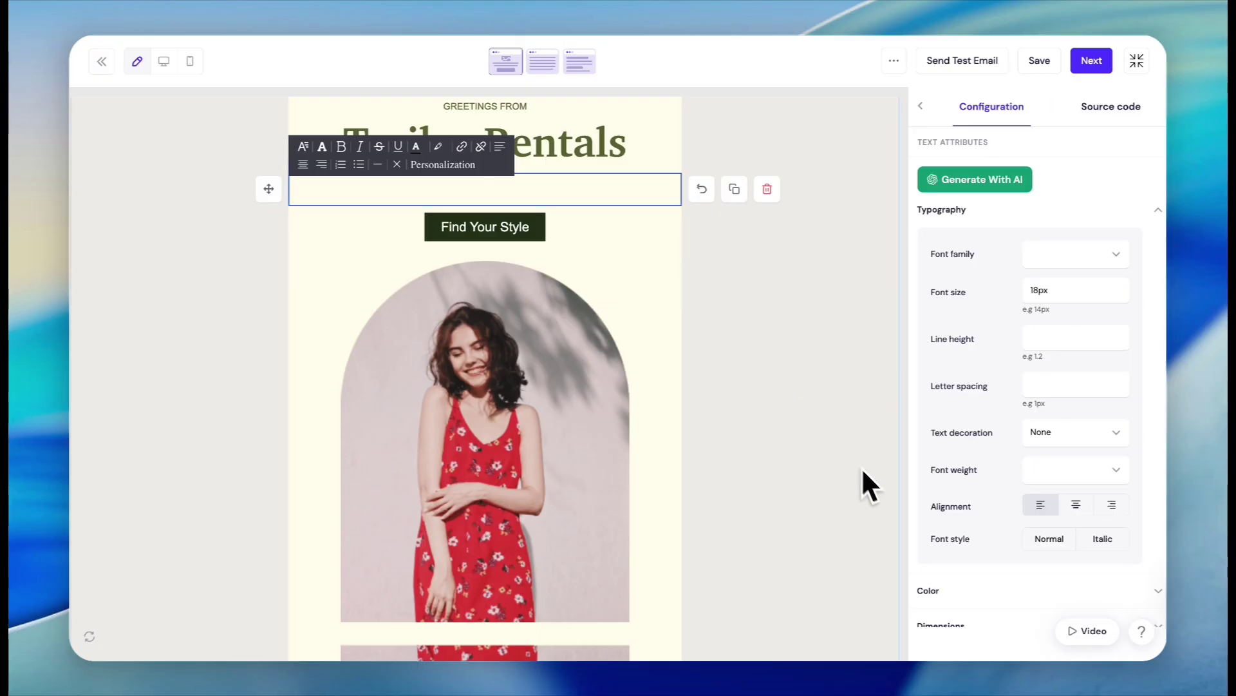
pyautogui.write('As a valued utility trailer customer, we’re excited to offer you an exclusive 30% OFF your next purchase! Whether you need accessories, upgrades, or a brand-new trailer, now is the perfect time to save. Use code: TRAILER30 at checkout. Thank you for choosing us!')
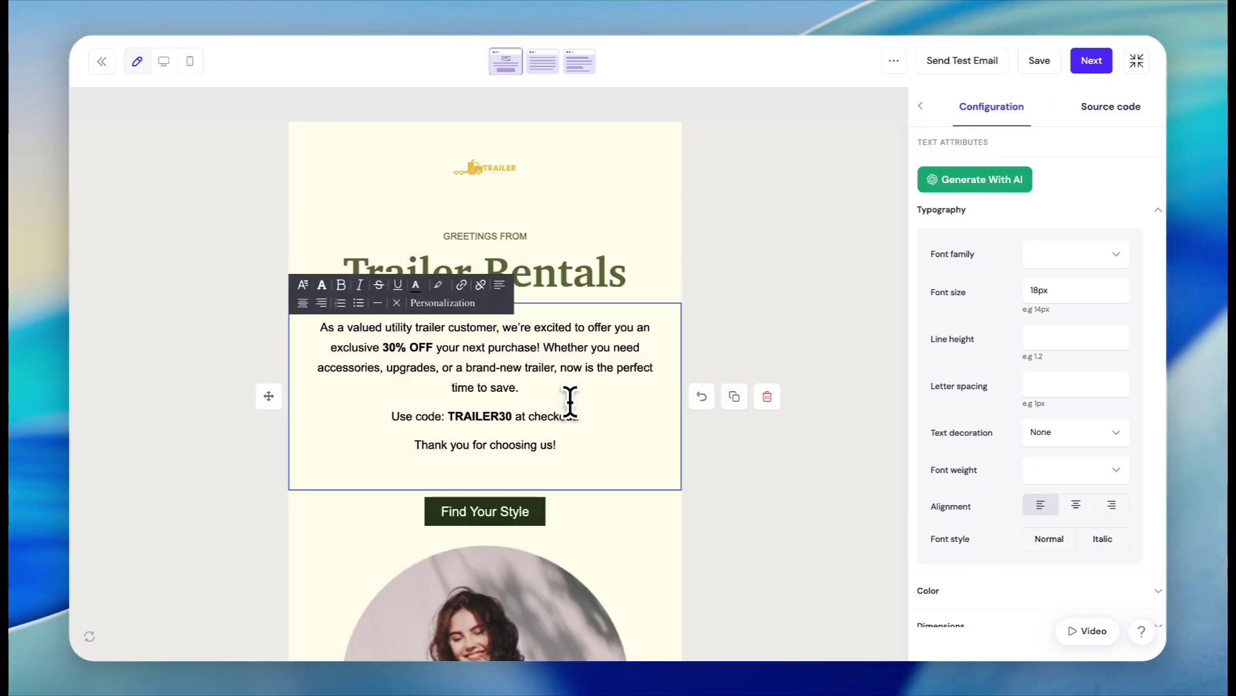
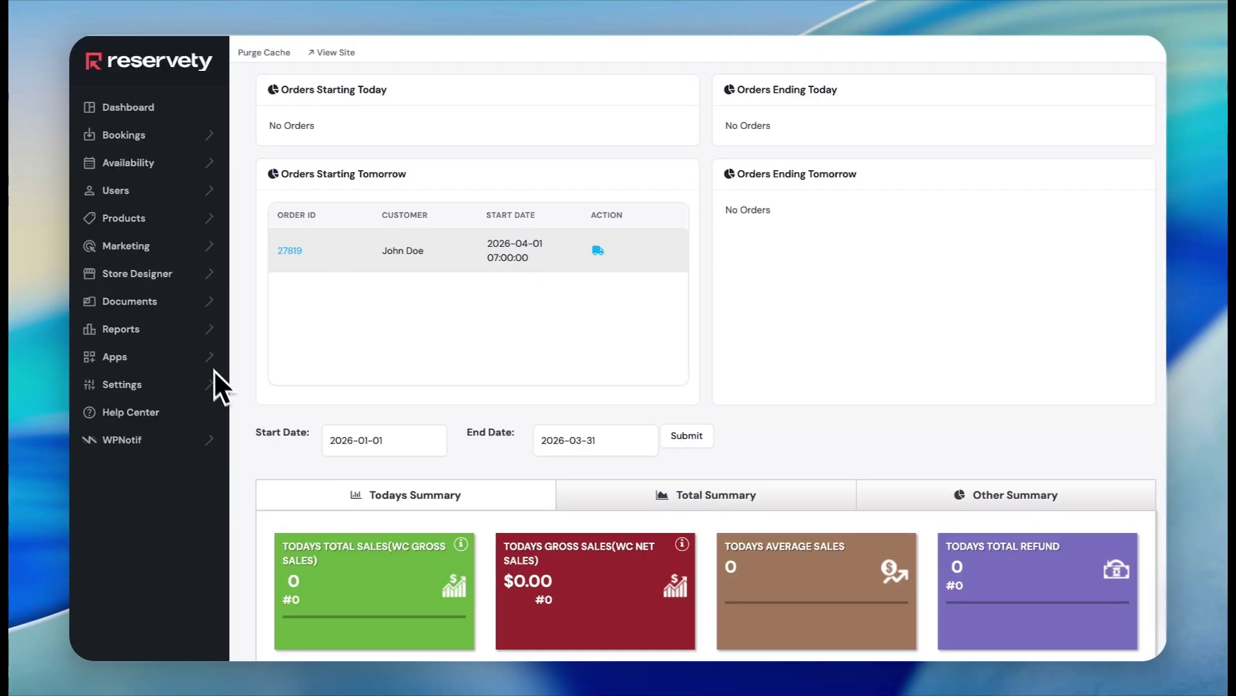
# Find the 30% discount coupon in the store's marketing coupon list and copy its code
pyautogui.click(154, 248)
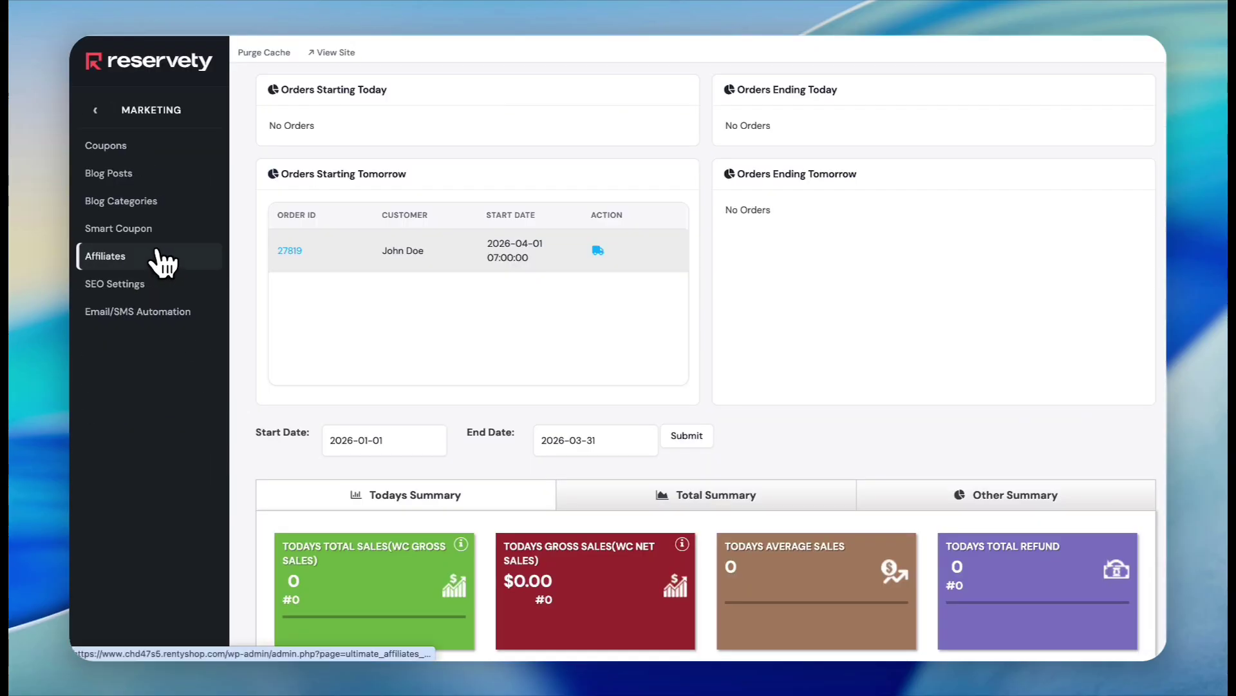
pyautogui.click(134, 148)
pyautogui.scroll(-12, 549, 499)
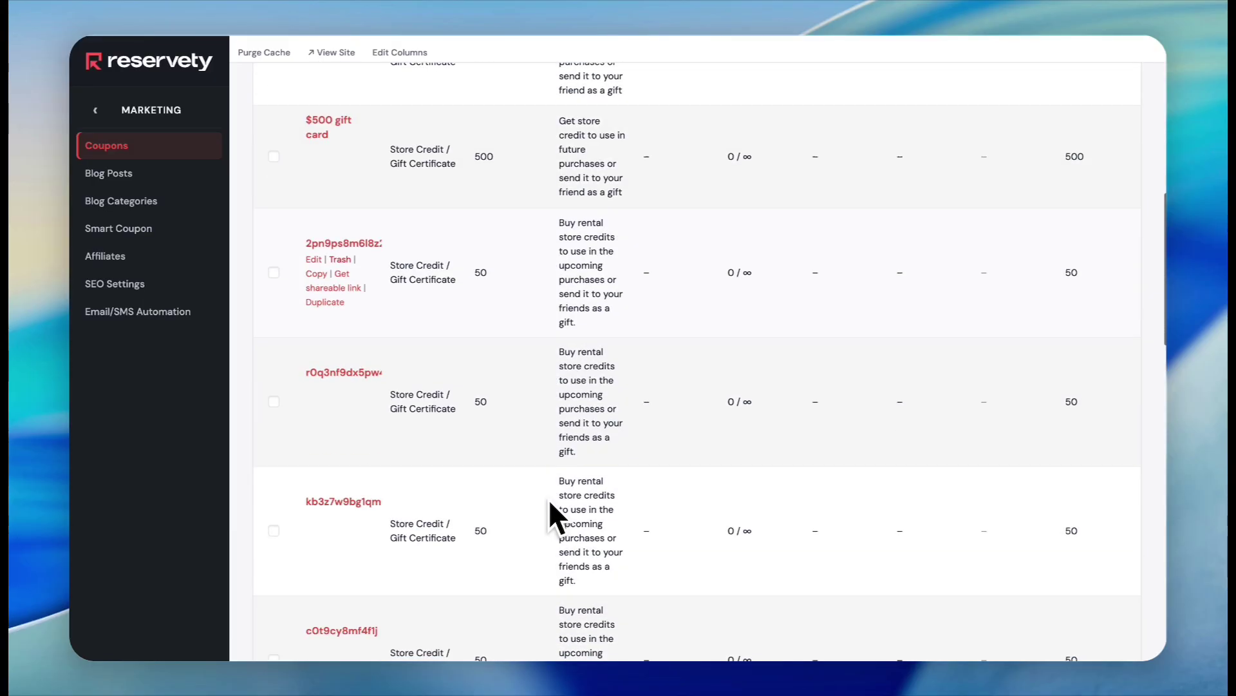
pyautogui.scroll(-4, 548, 499)
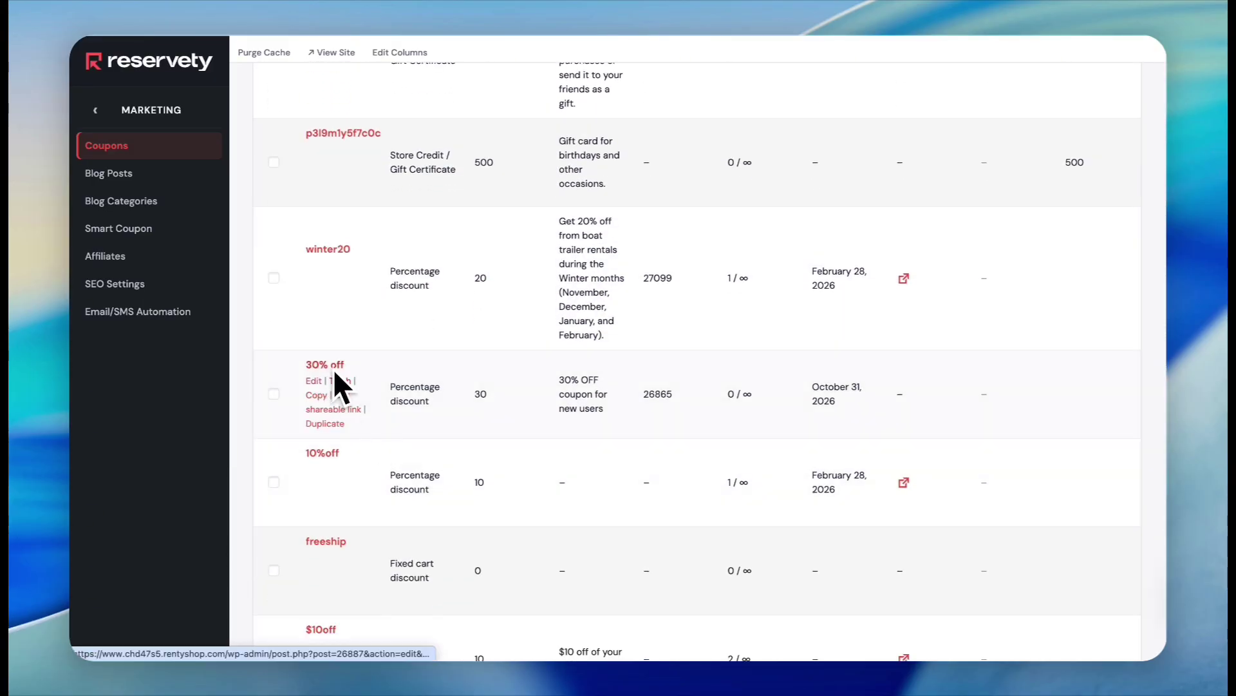
pyautogui.scroll(1, 340, 386)
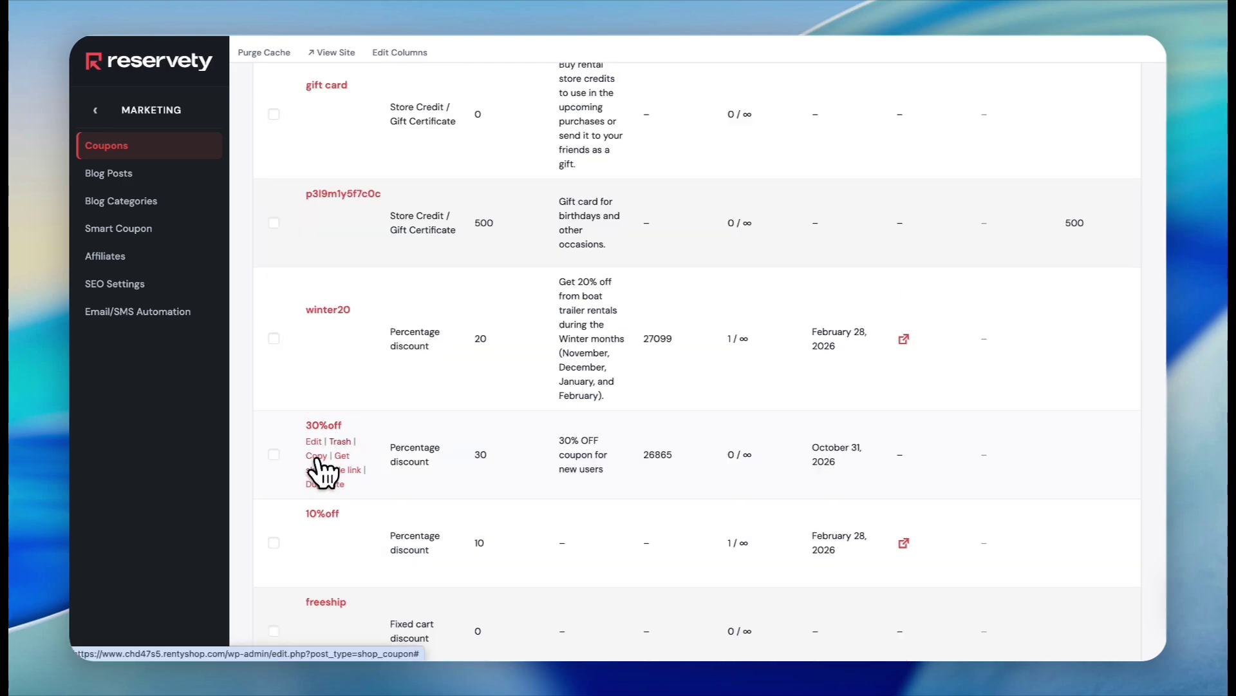
pyautogui.click(316, 458)
pyautogui.scroll(-6, 389, 562)
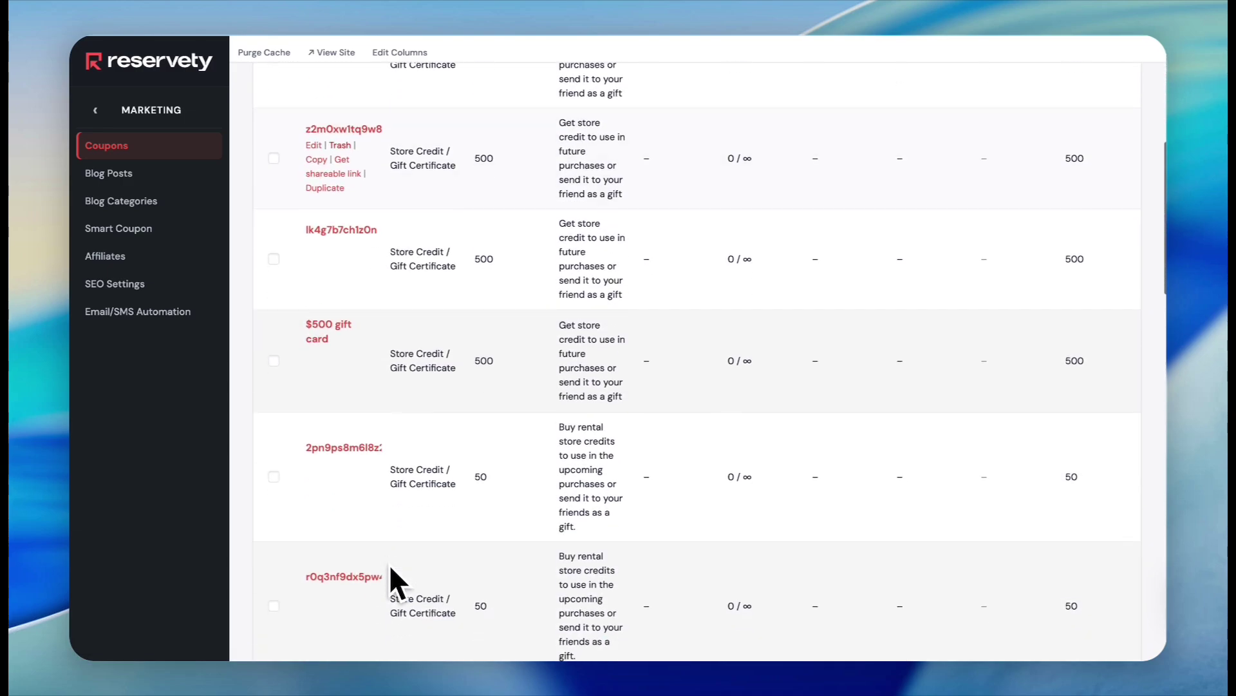
pyautogui.scroll(-8, 389, 564)
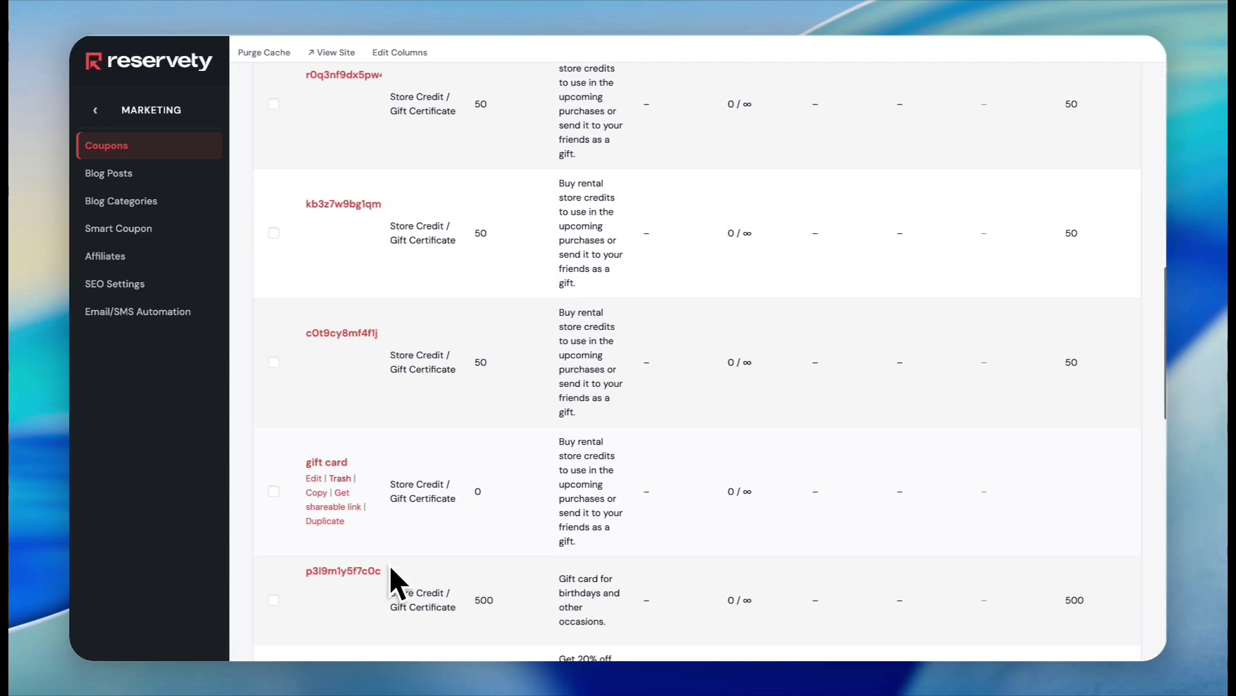
pyautogui.scroll(-2, 392, 566)
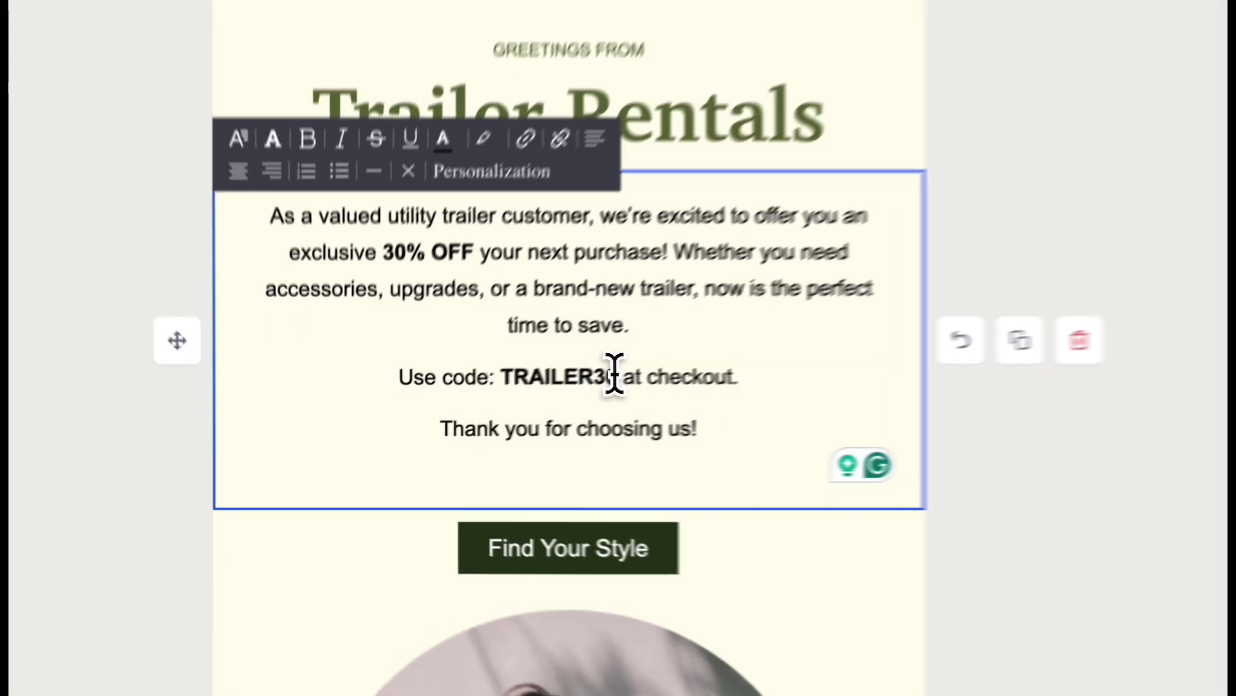
# Replace the coupon code TRAILER30 in the email message with 30%OFF
pyautogui.moveTo(495, 421); pyautogui.dragTo(430, 419)
pyautogui.write('30%OFF')
pyautogui.scroll(-1, 567, 358)
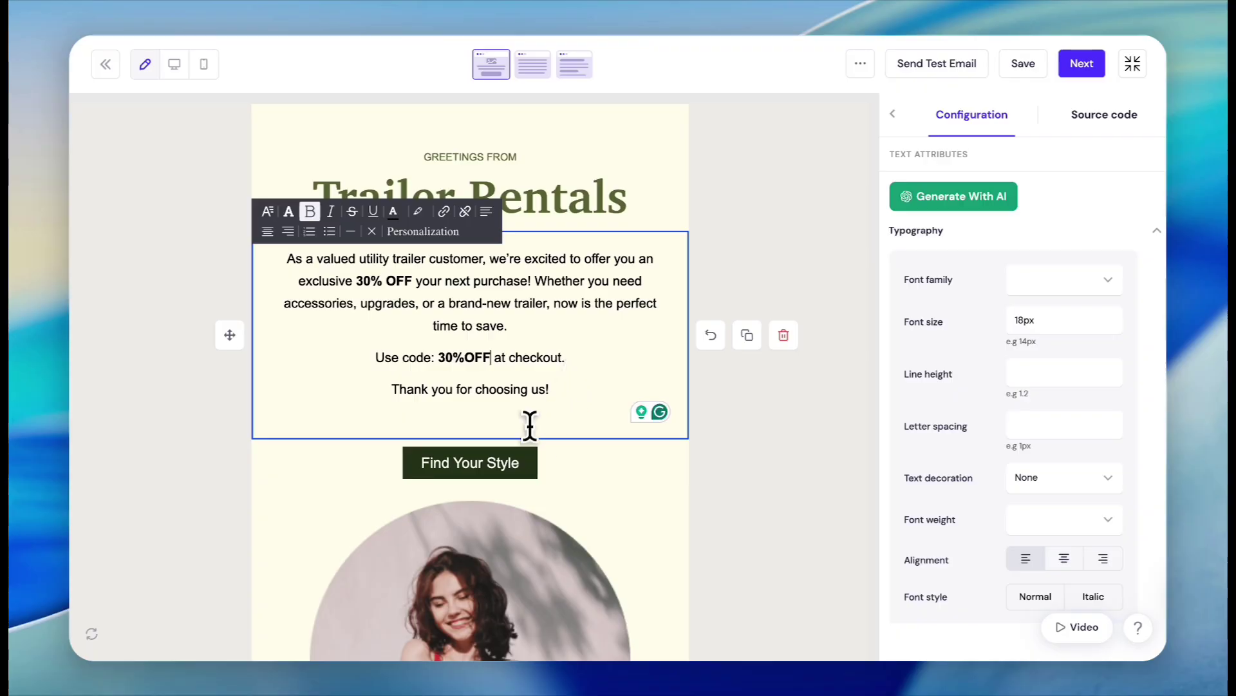
# Change the text of the "Find Your Style" button to "Find Your Trailer"
pyautogui.click(509, 463)
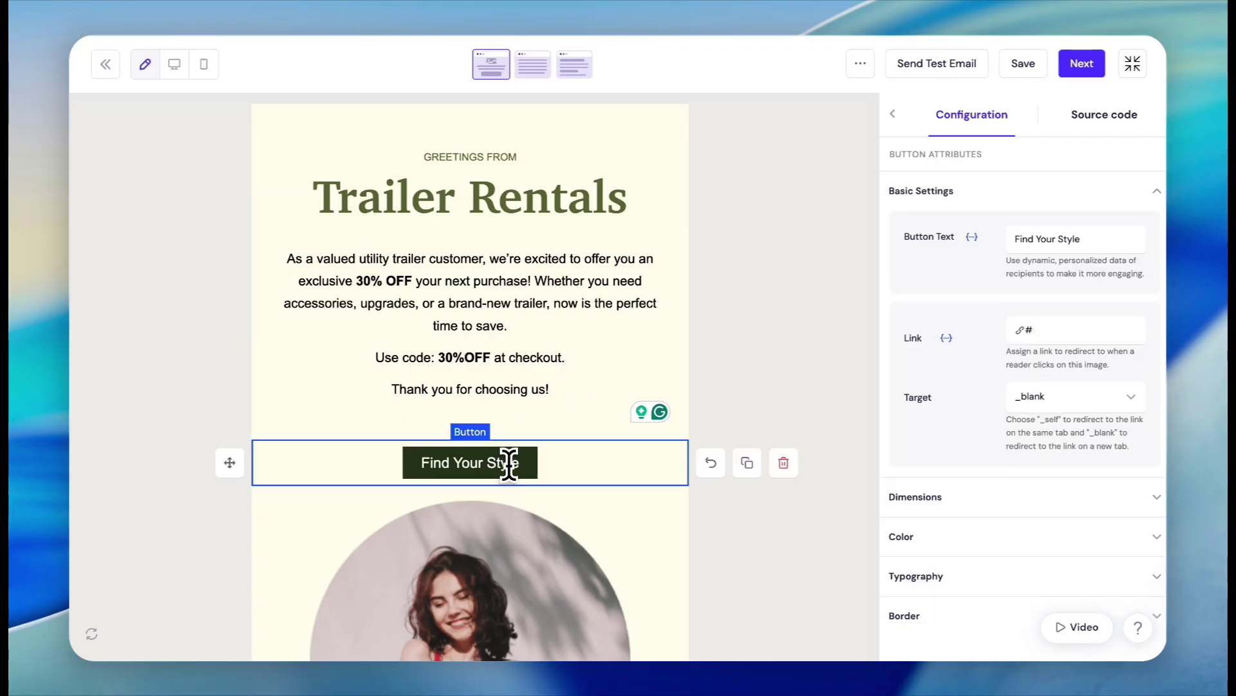
pyautogui.moveTo(1097, 239); pyautogui.dragTo(1005, 236)
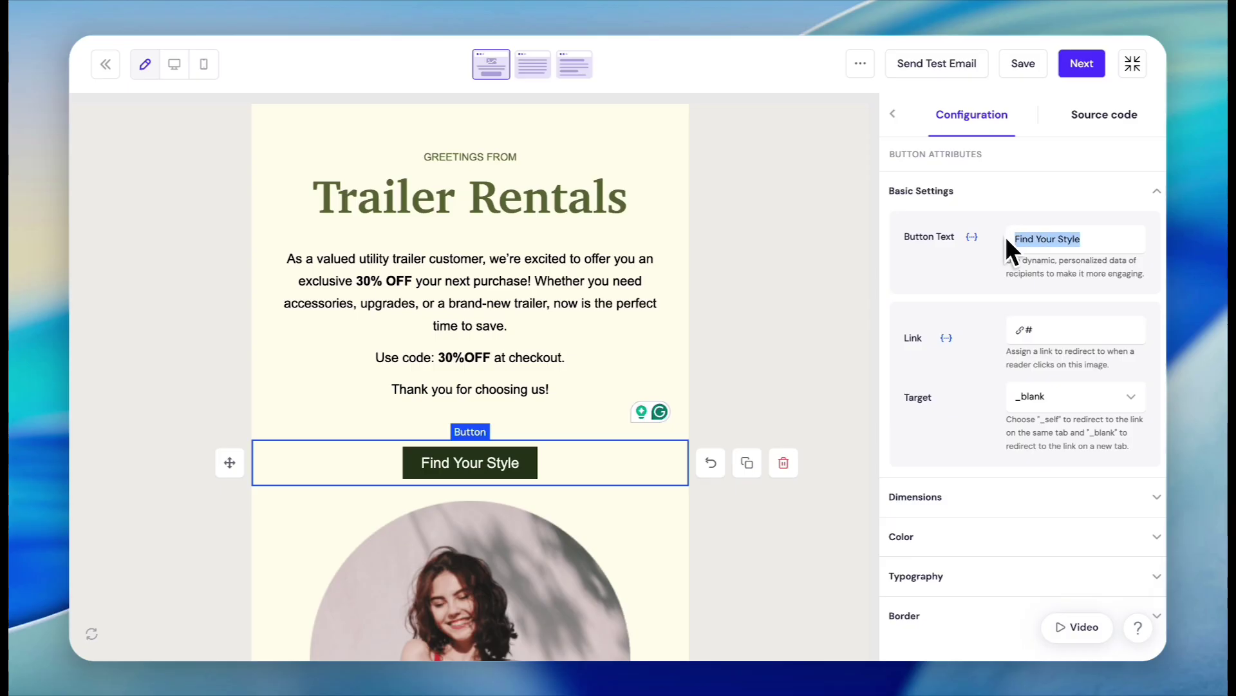
pyautogui.write('Find Your Trailer')
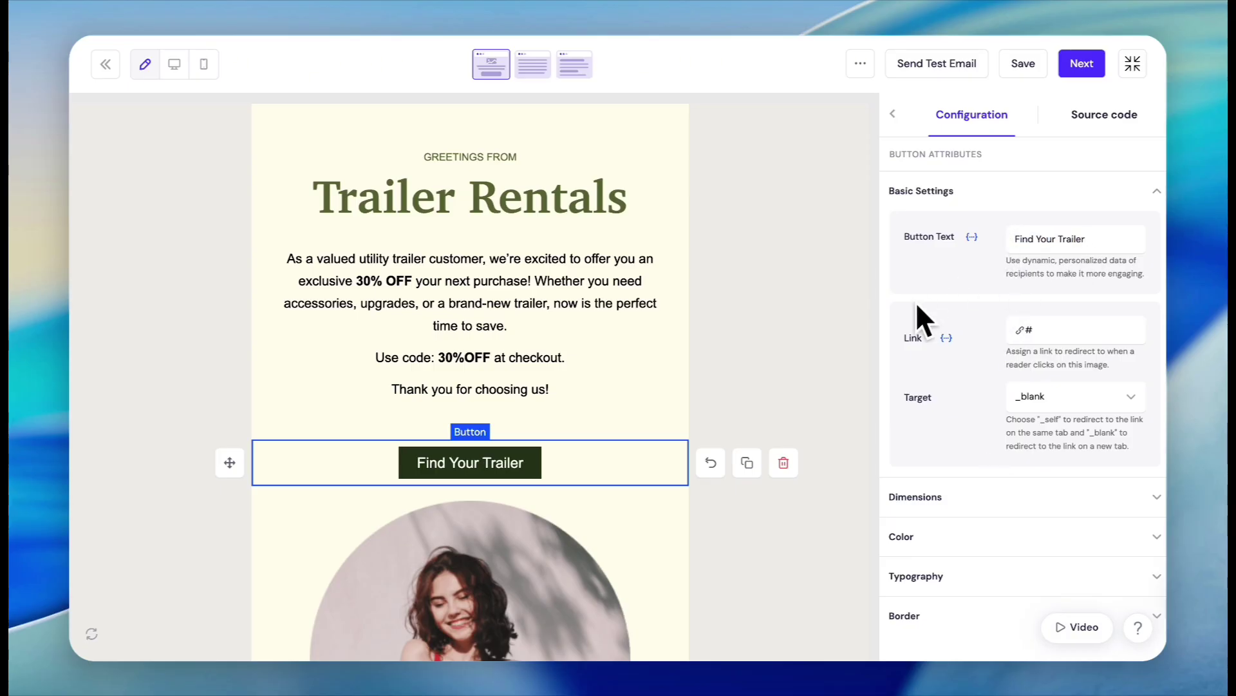
# Link the "Find Your Trailer" button to the storefront's Utility product category page
pyautogui.scroll(-1, 986, 297)
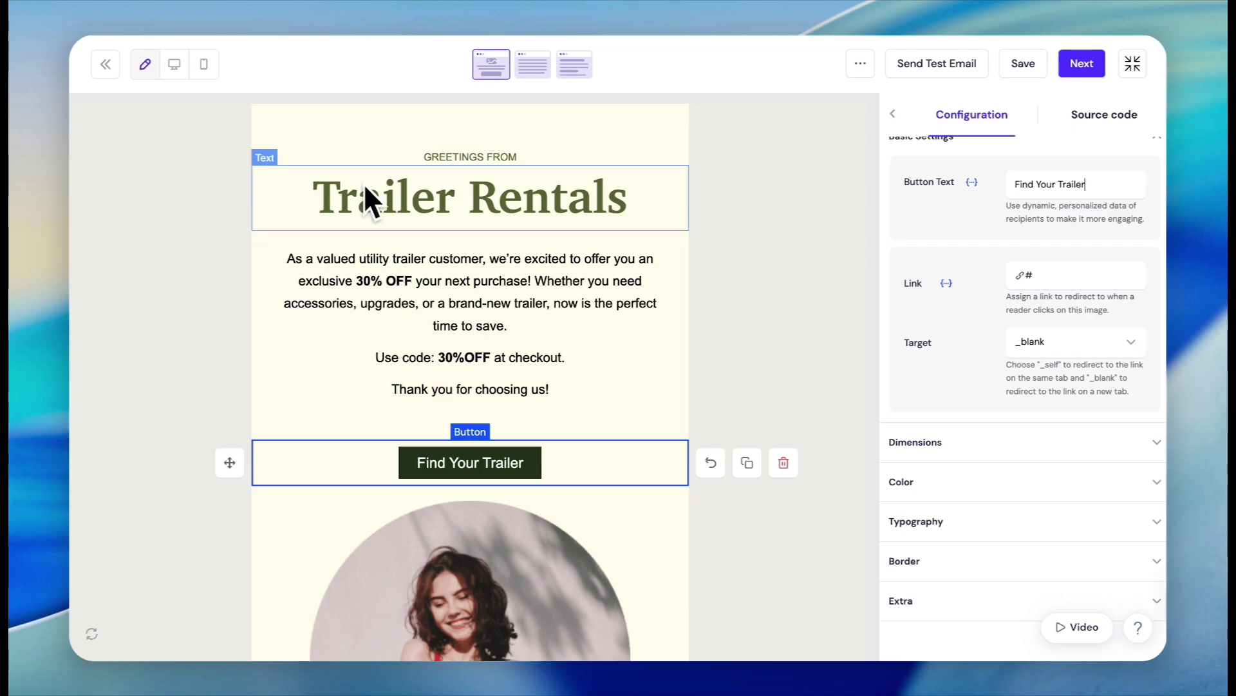
pyautogui.click(270, 5)
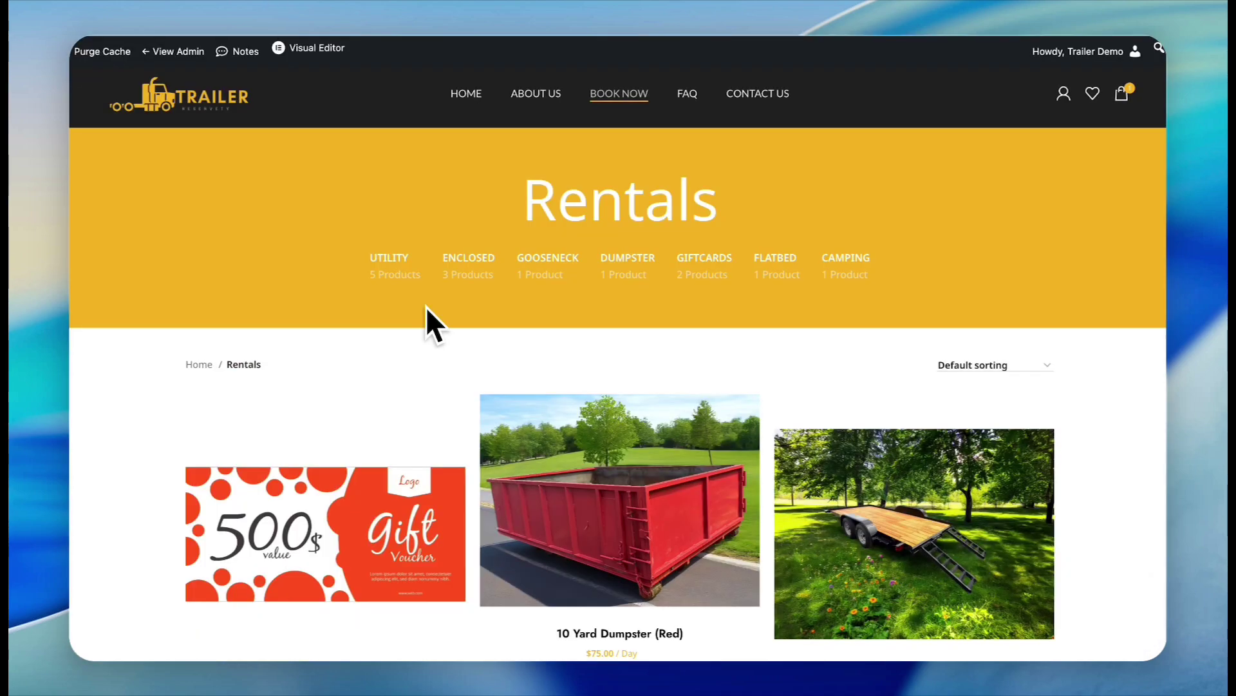
pyautogui.click(393, 259)
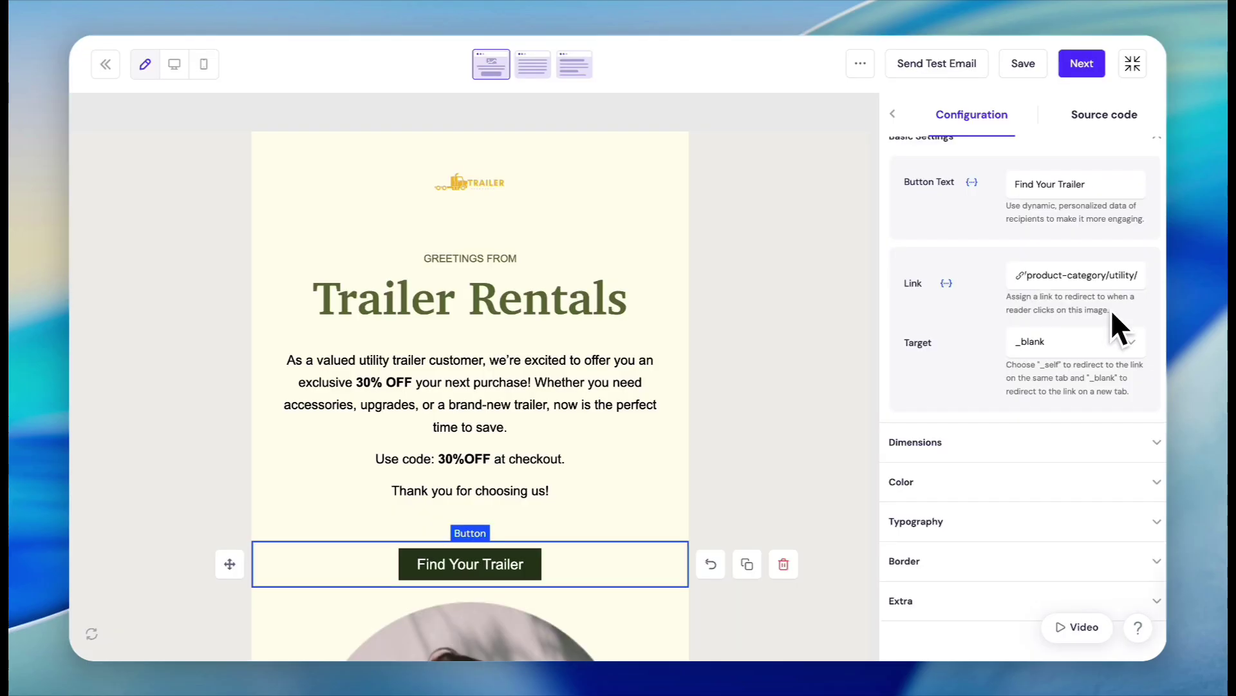
pyautogui.click(947, 364)
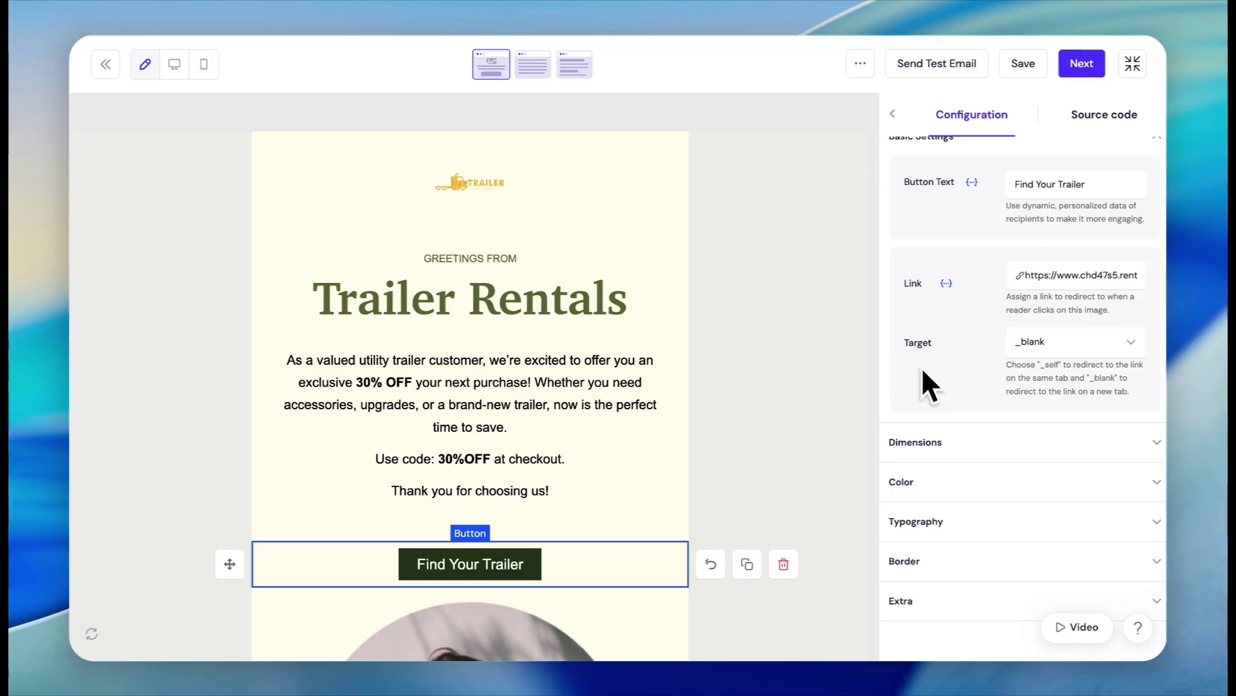
pyautogui.scroll(1, 952, 299)
pyautogui.scroll(-2, 955, 308)
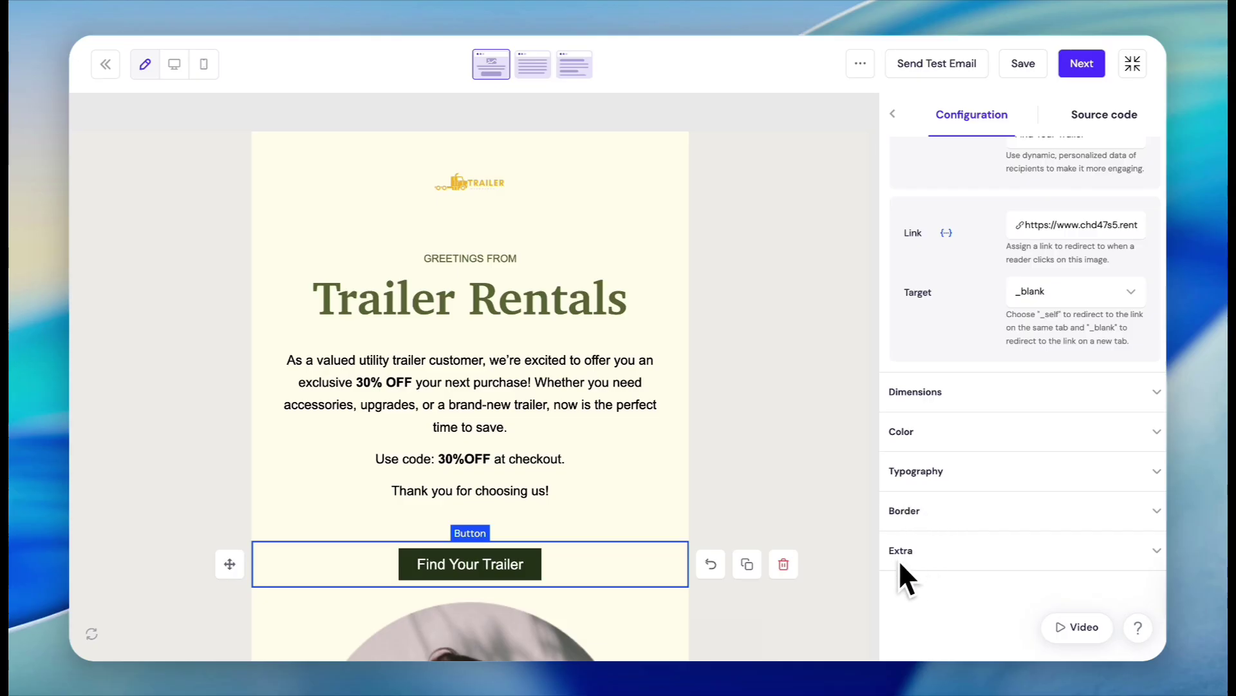
# Replace the photo of the woman below the button with Car-hauler2.png from the media library
pyautogui.scroll(-3, 596, 508)
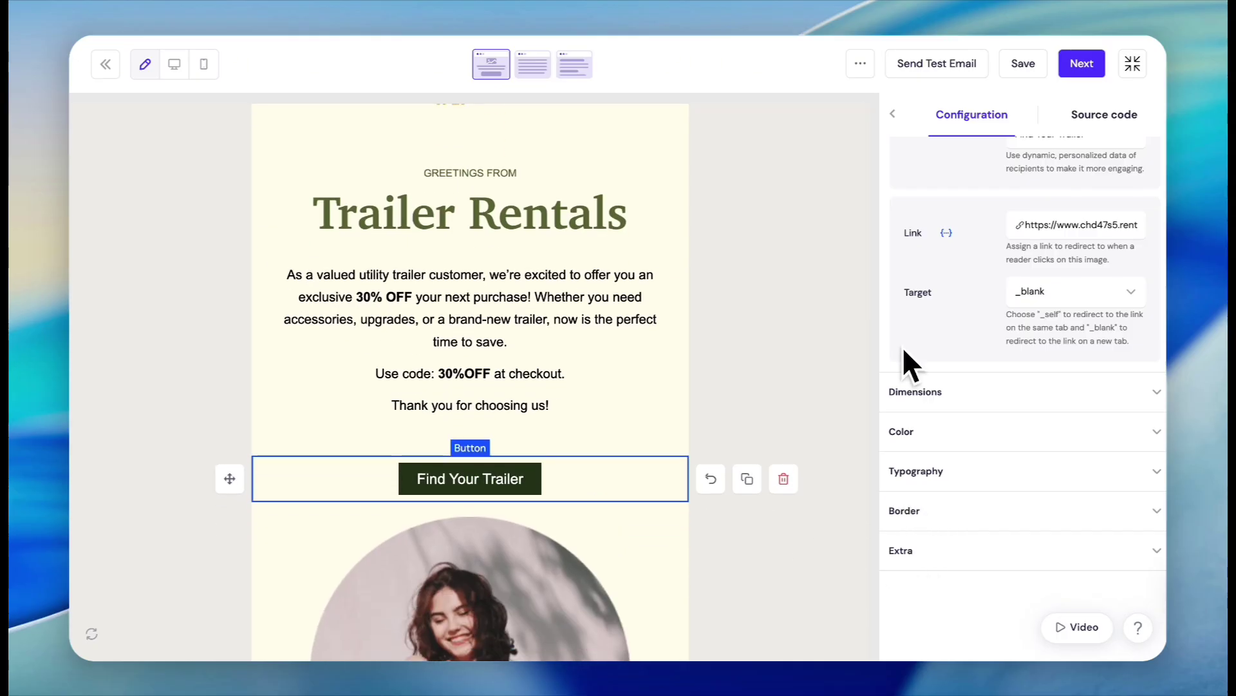
pyautogui.scroll(-10, 855, 503)
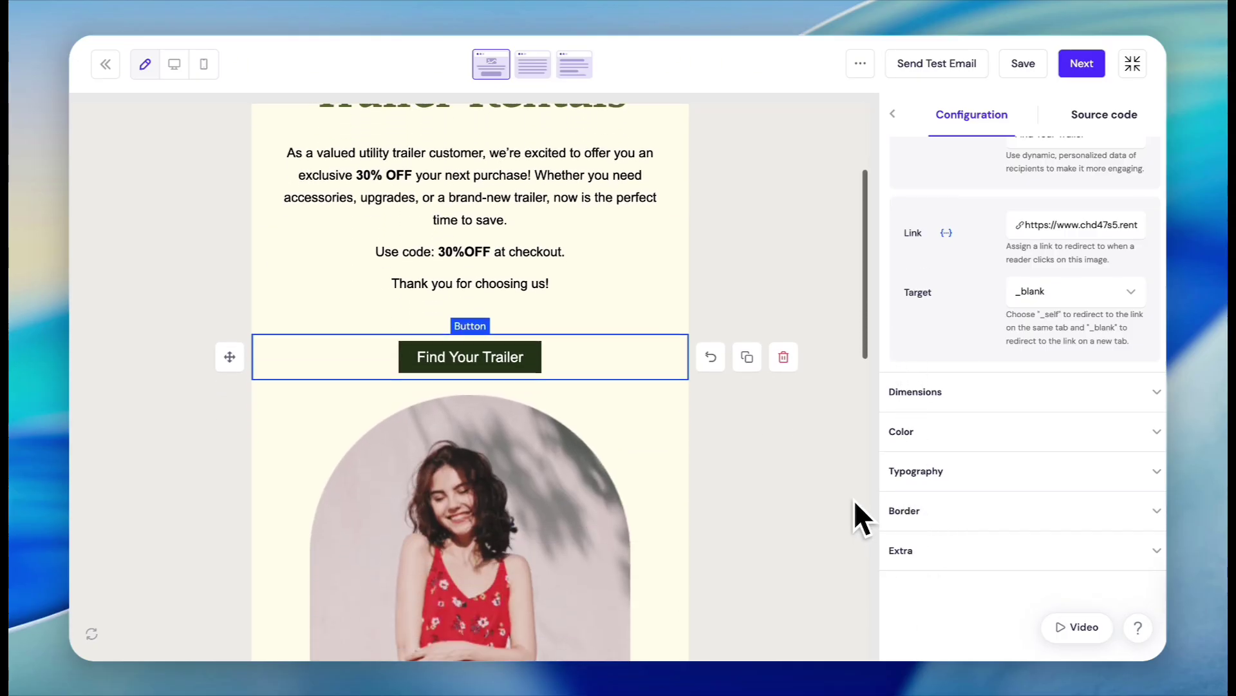
pyautogui.scroll(-1, 854, 500)
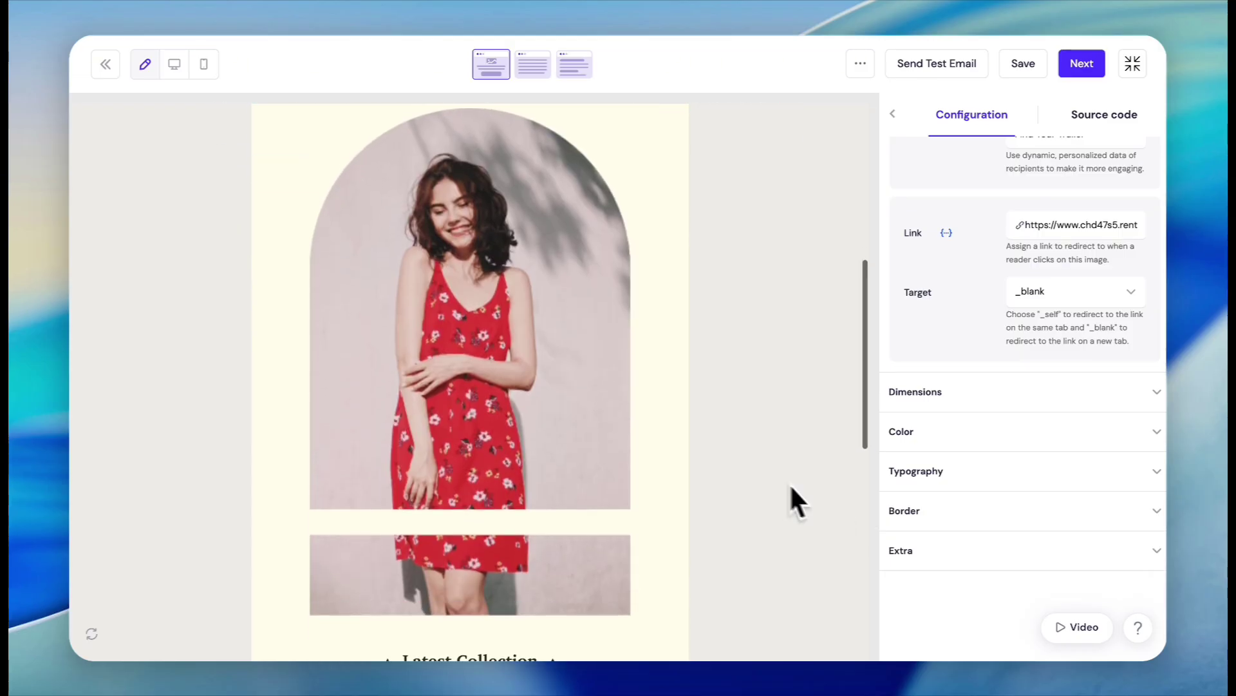
pyautogui.click(505, 351)
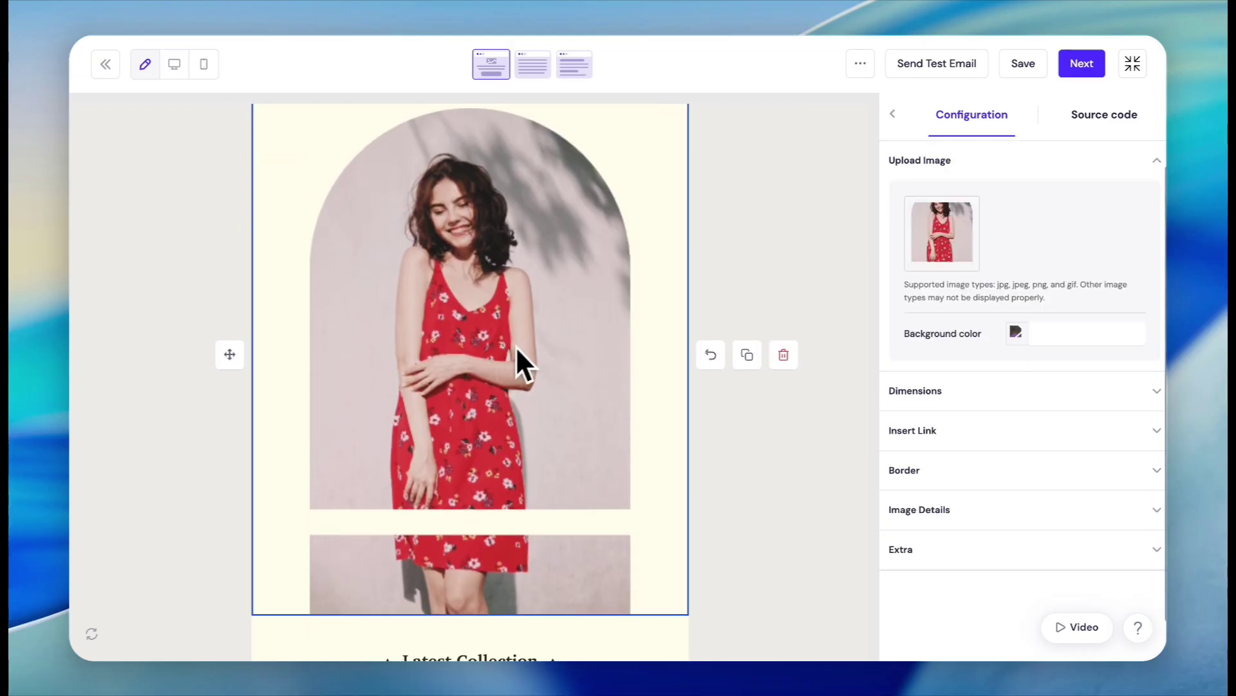
pyautogui.click(952, 248)
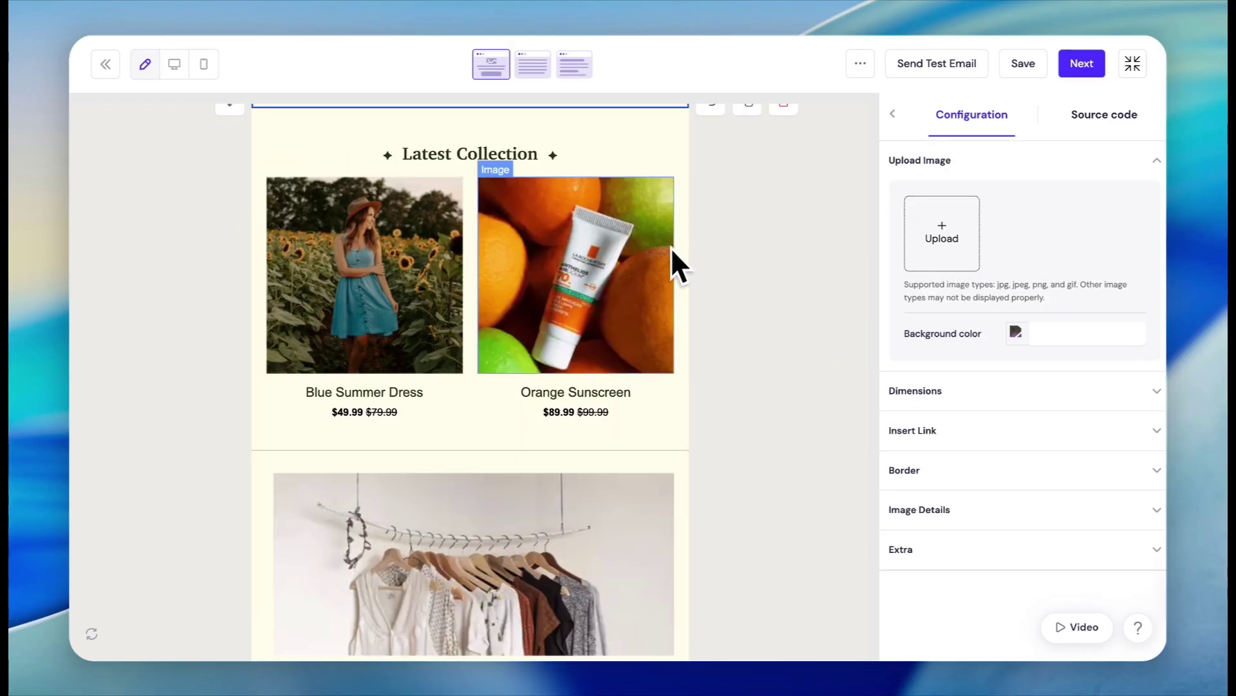
pyautogui.scroll(3, 658, 247)
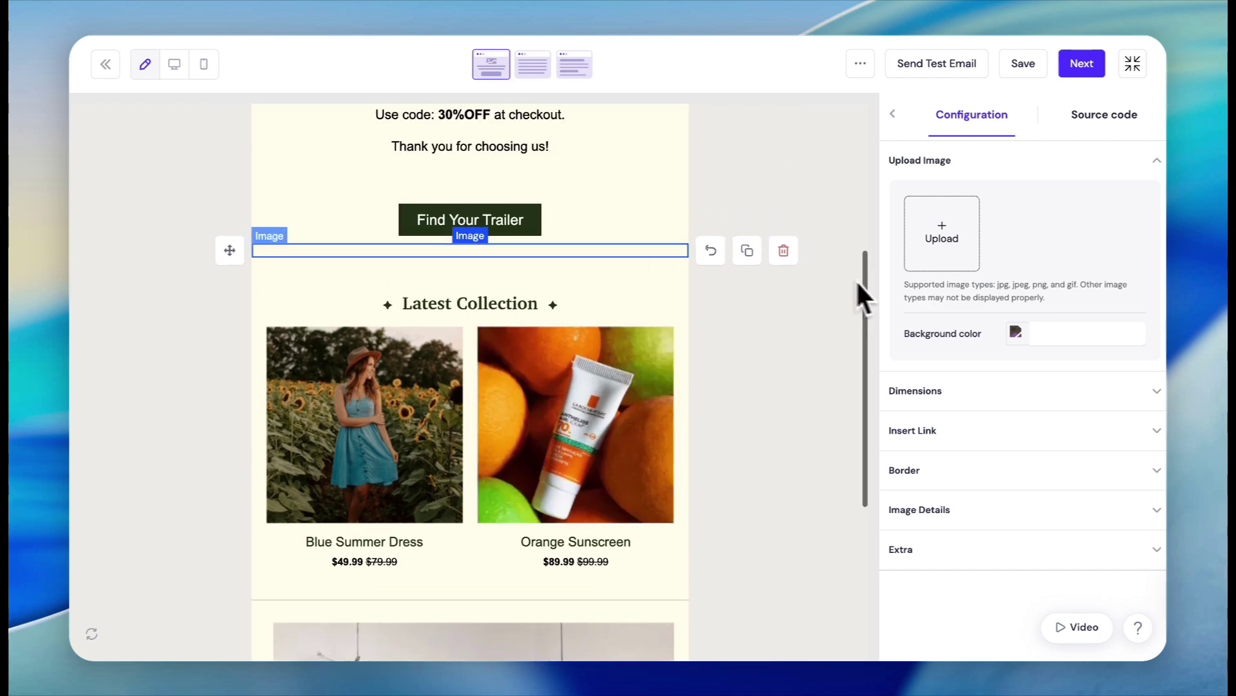
pyautogui.click(941, 232)
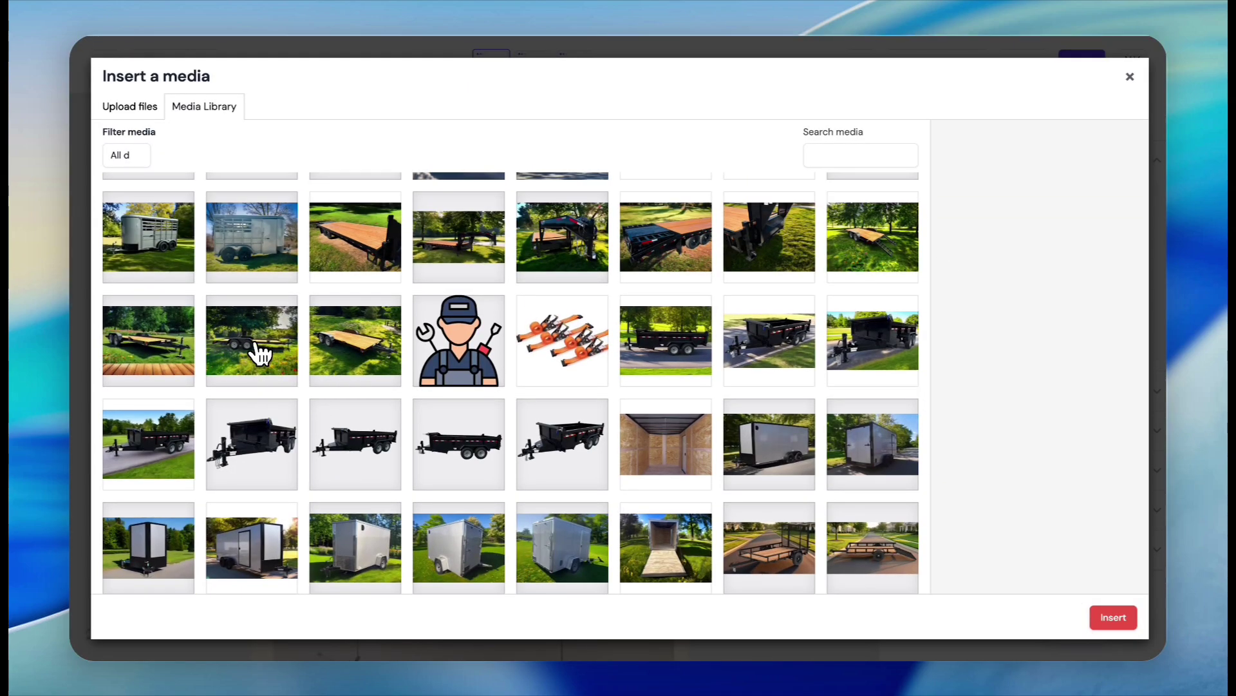
pyautogui.click(259, 351)
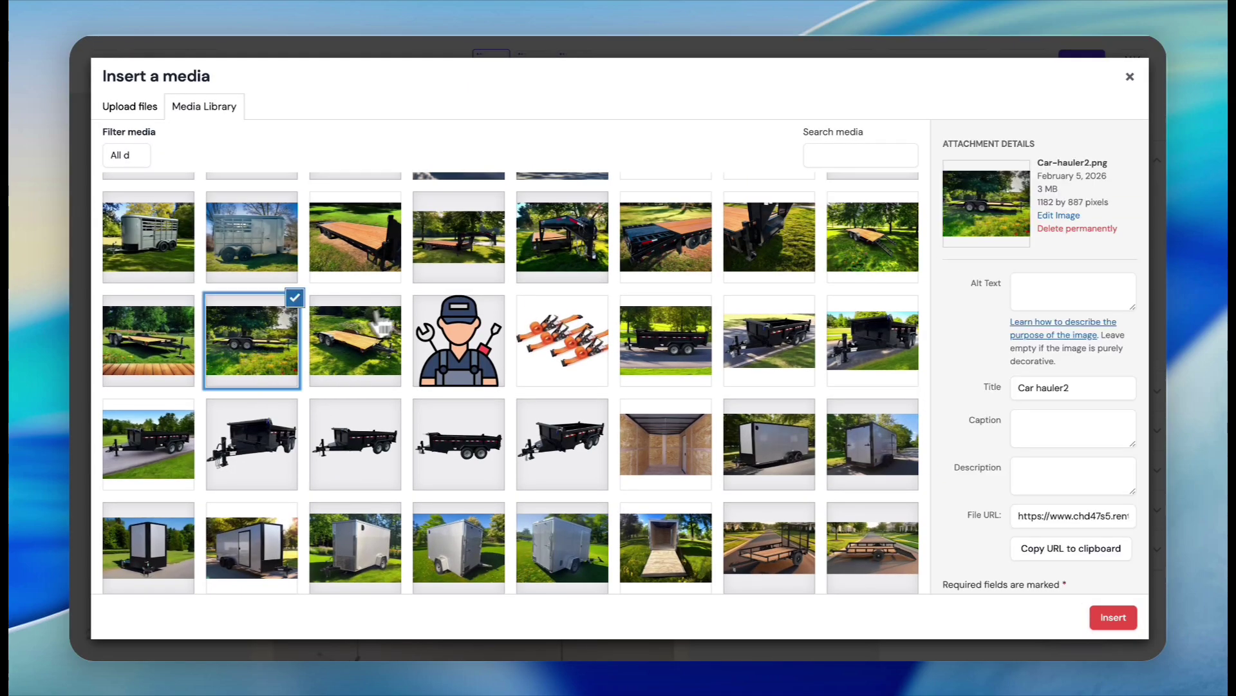
pyautogui.click(1114, 619)
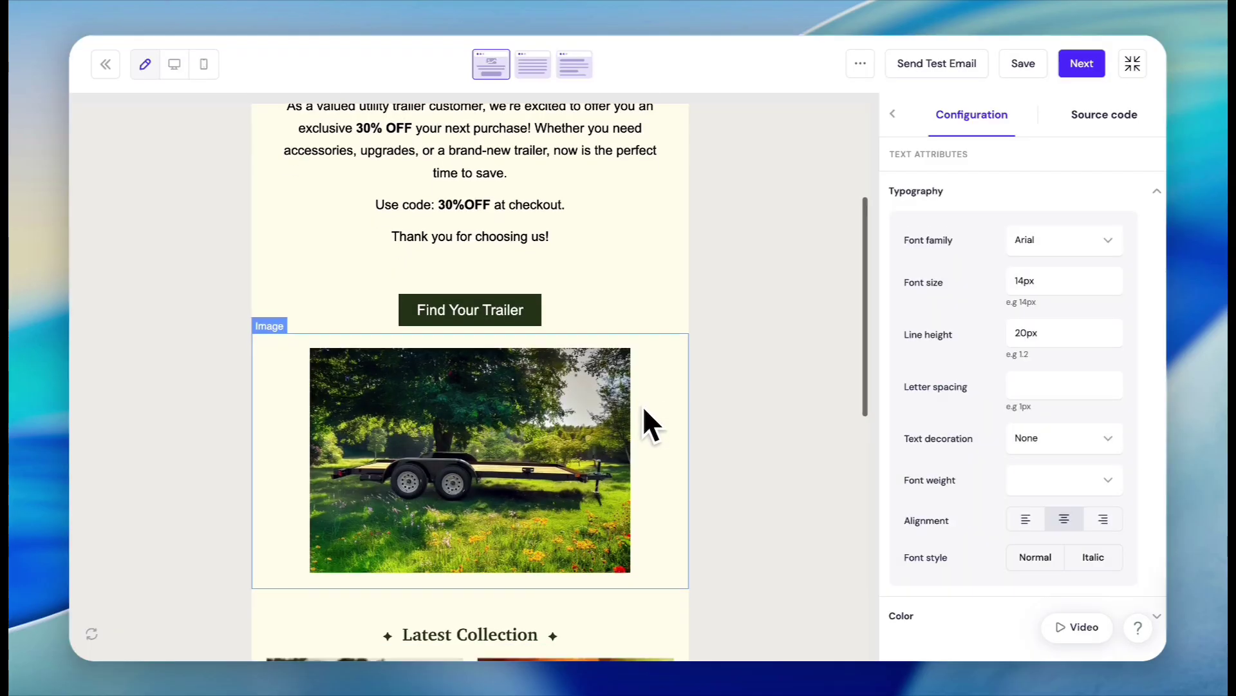
# Delete the "Latest Collection" heading and the section below it containing the Blue Summer Dress and Orange Sunscreen products
pyautogui.scroll(-1, 642, 405)
pyautogui.scroll(-5, 644, 405)
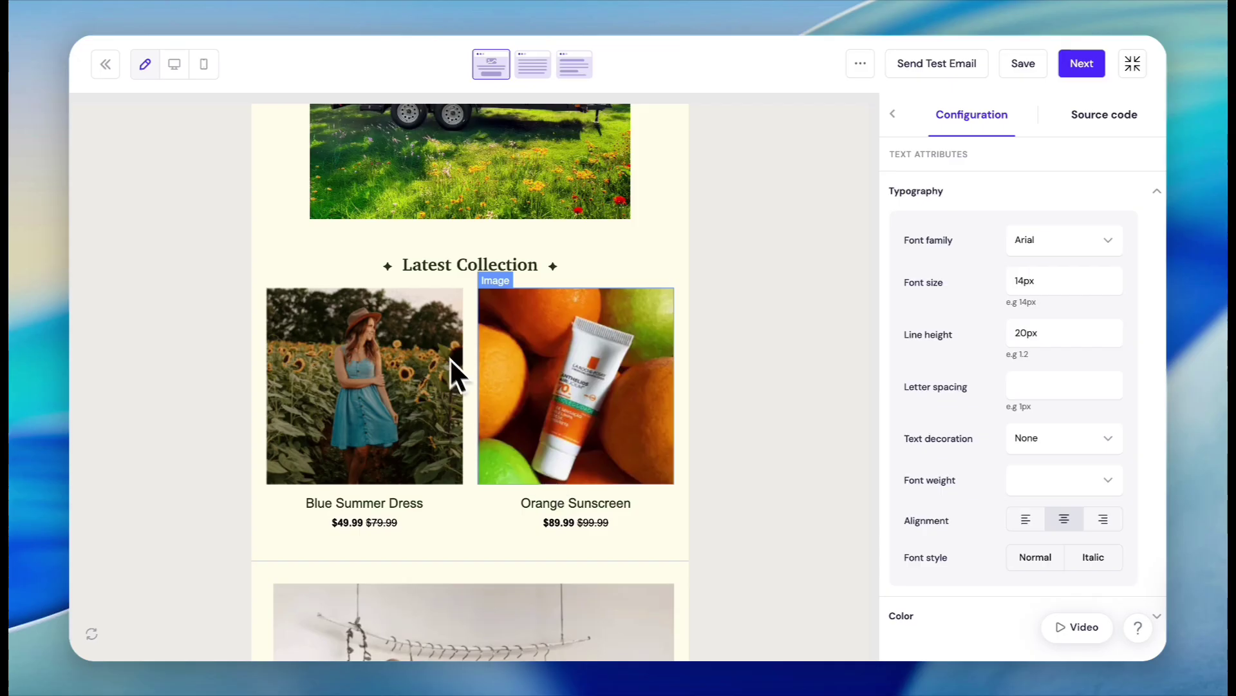
pyautogui.click(369, 258)
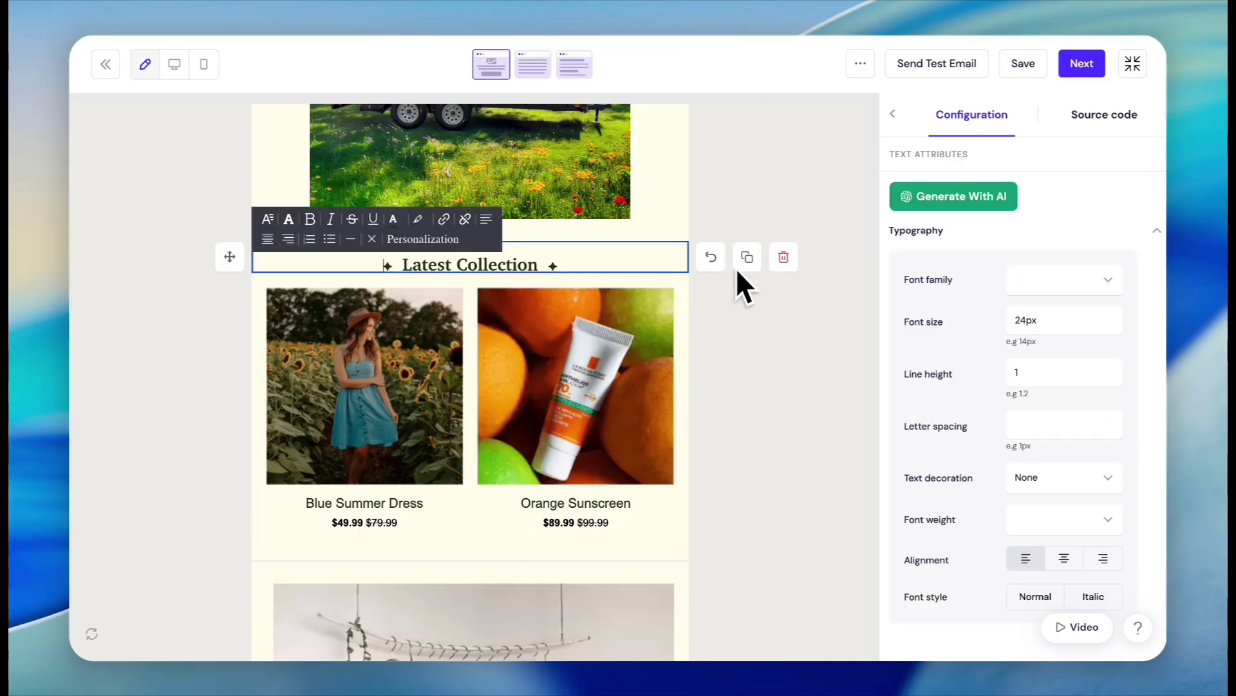
pyautogui.click(782, 256)
pyautogui.click(269, 253)
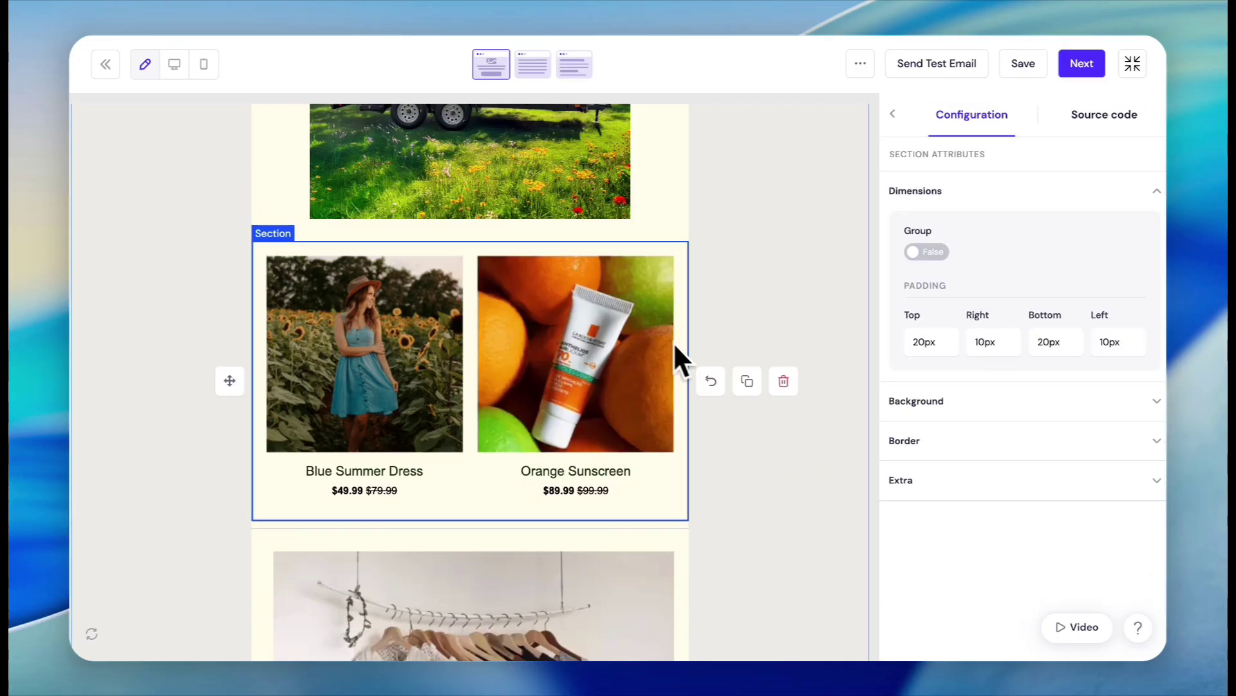
pyautogui.click(786, 386)
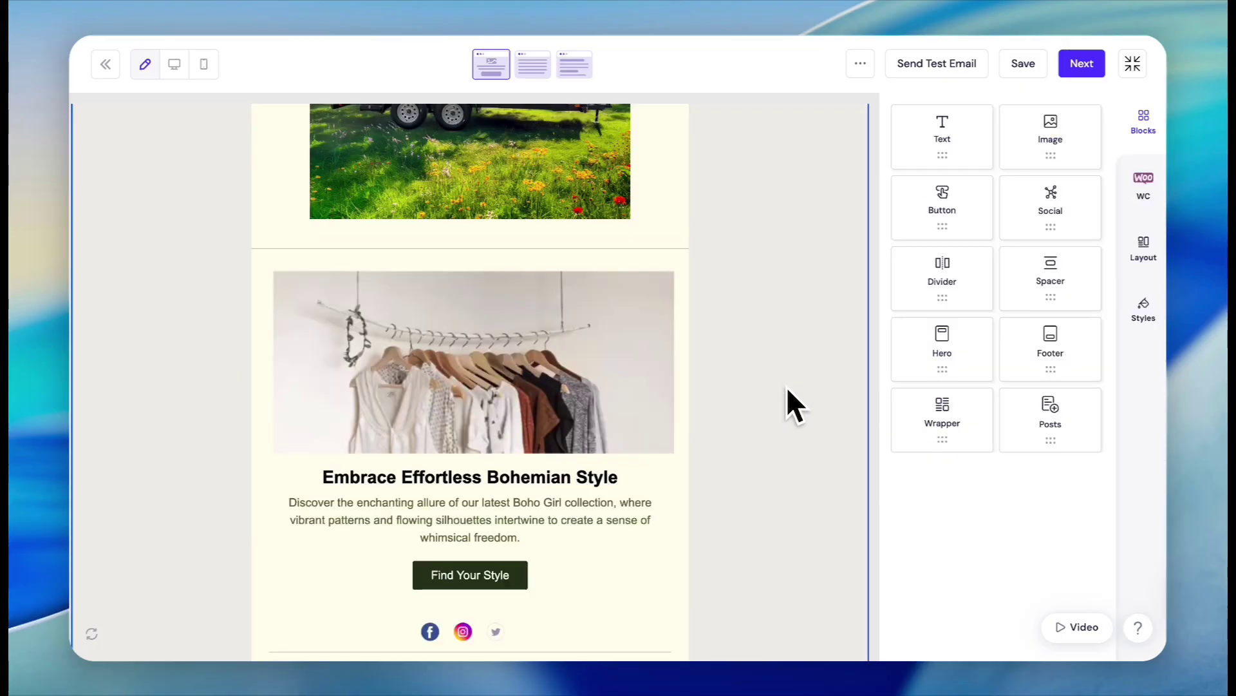
# Remove the clothing rack photo and rework the section below into a "Thank You!" message with an "Explore" button
pyautogui.click(596, 287)
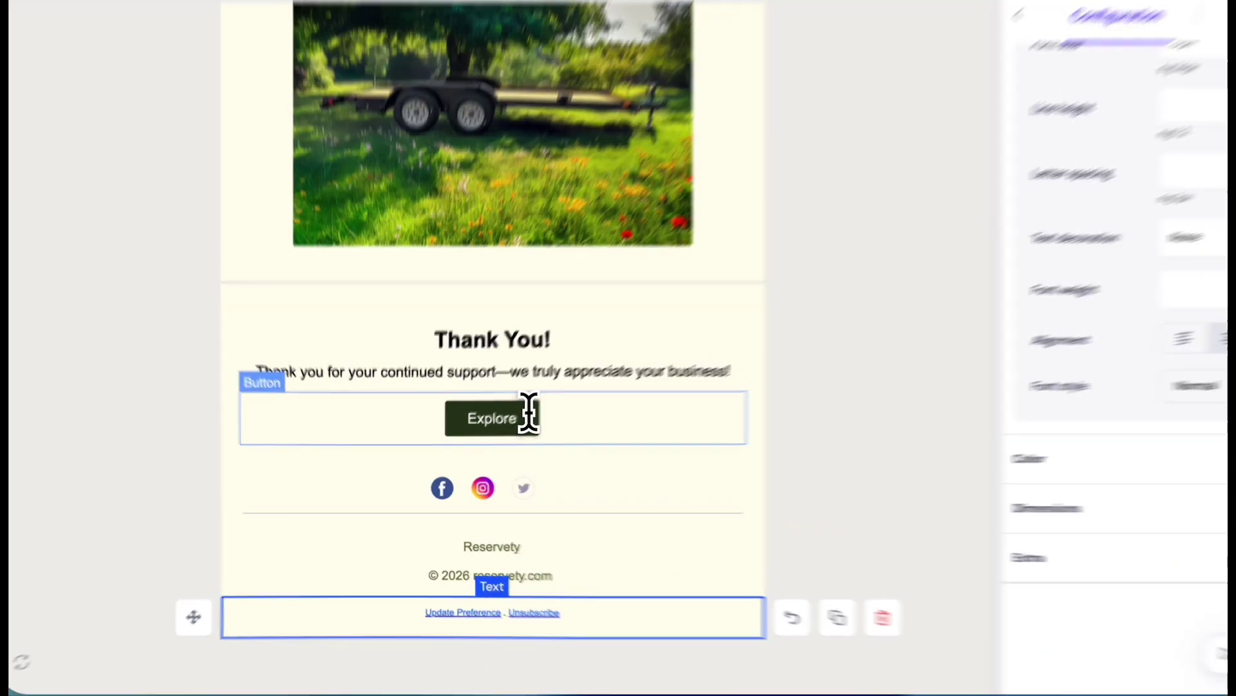
pyautogui.click(505, 437)
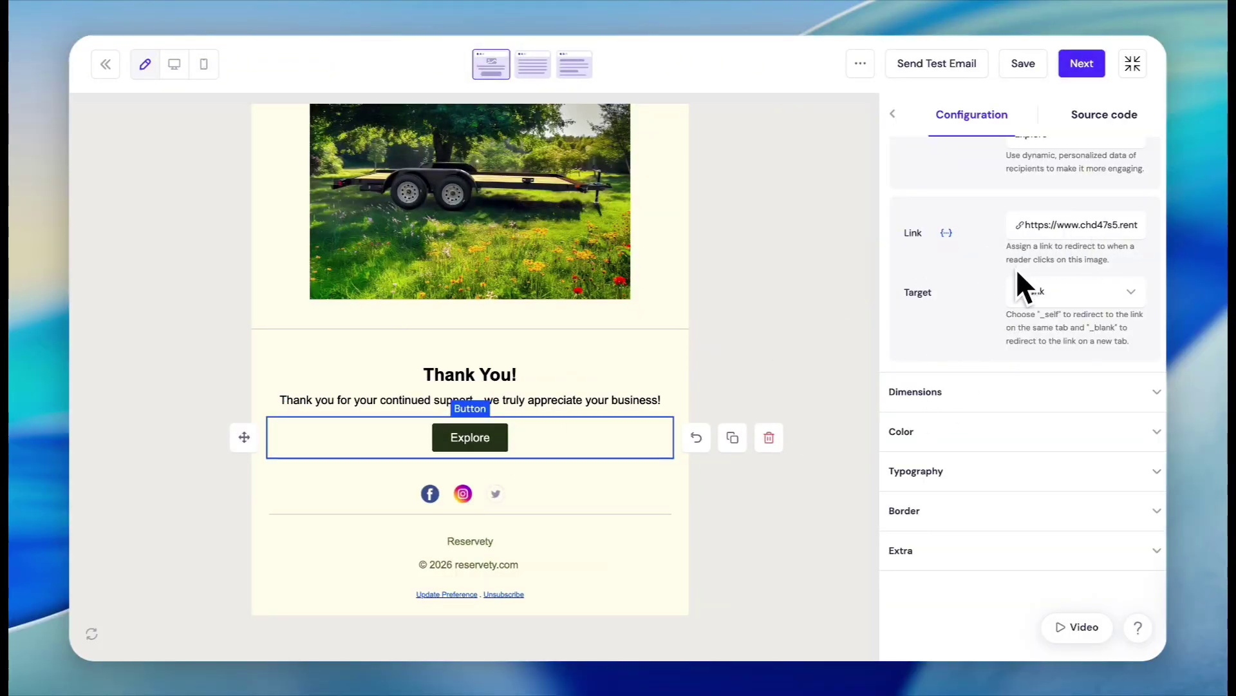
pyautogui.scroll(2, 1040, 235)
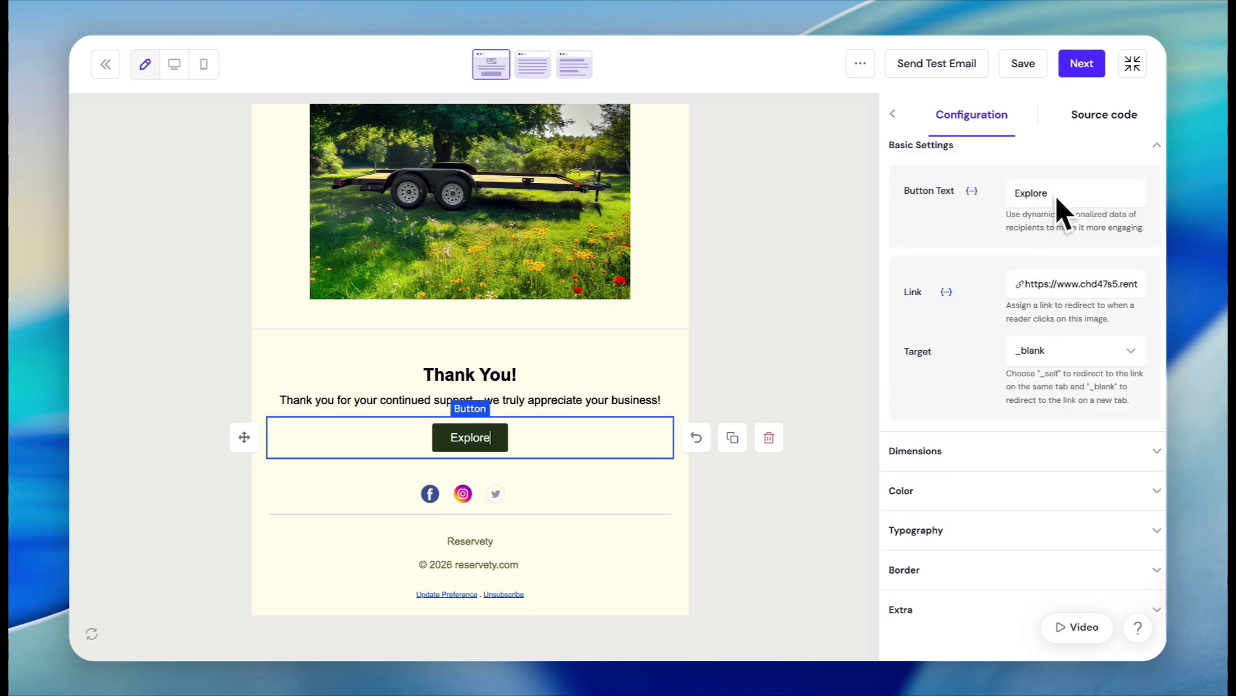
# Review the images, channel names and profile links configured for the footer's social icons
pyautogui.click(623, 495)
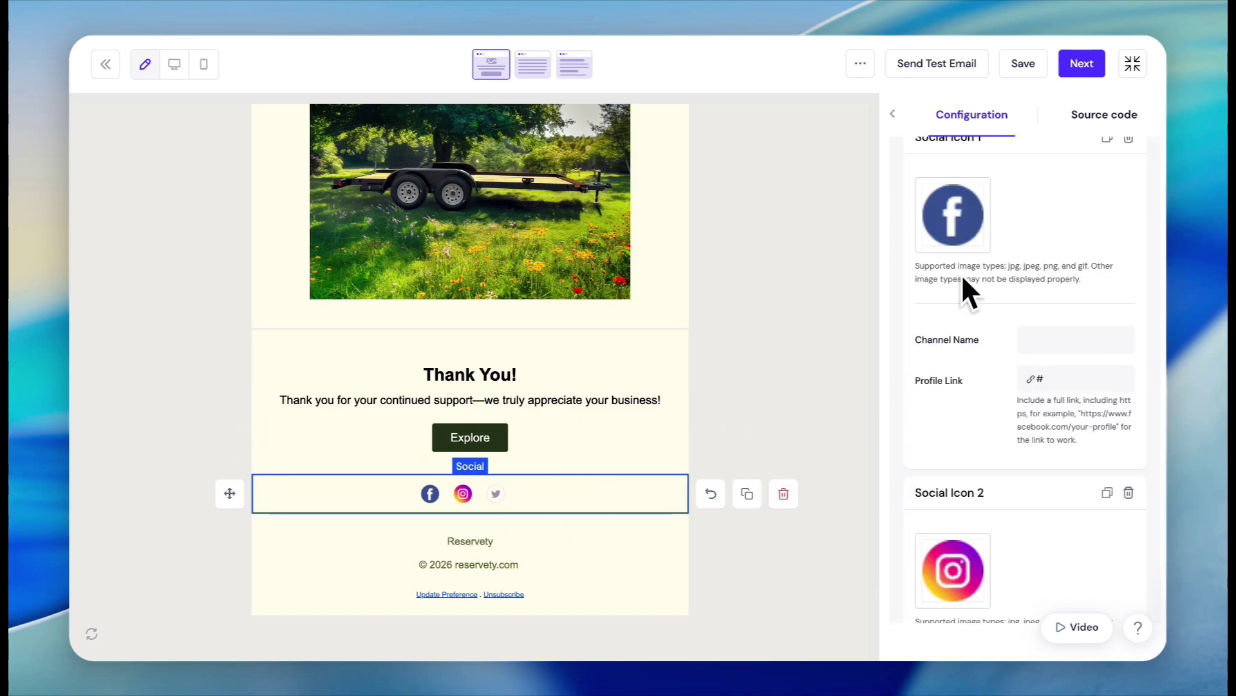
pyautogui.scroll(-1, 1000, 606)
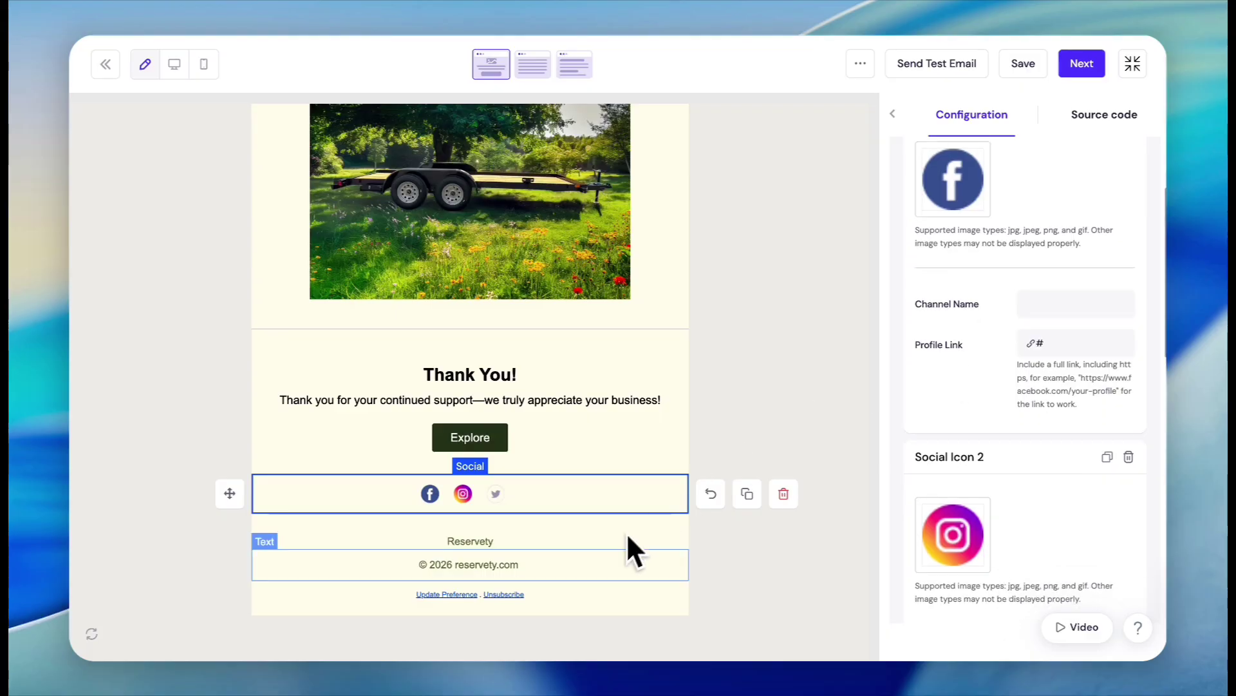
pyautogui.scroll(-1, 982, 426)
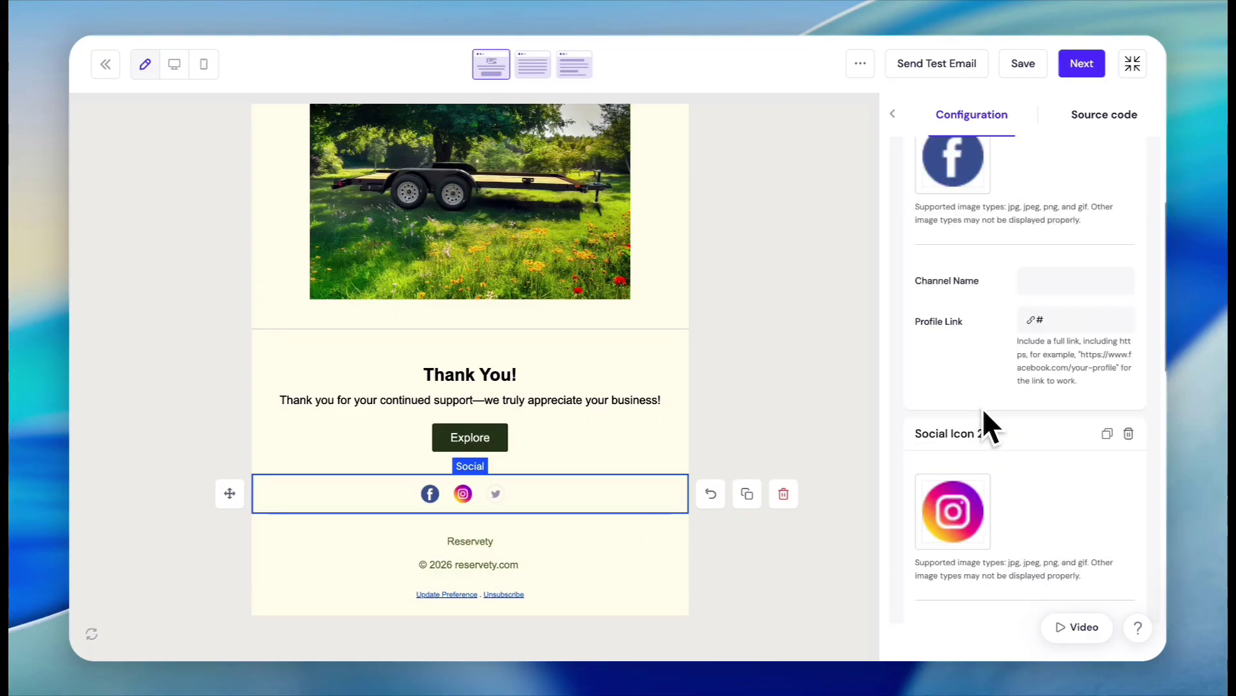
pyautogui.scroll(5, 982, 425)
pyautogui.scroll(-15, 983, 410)
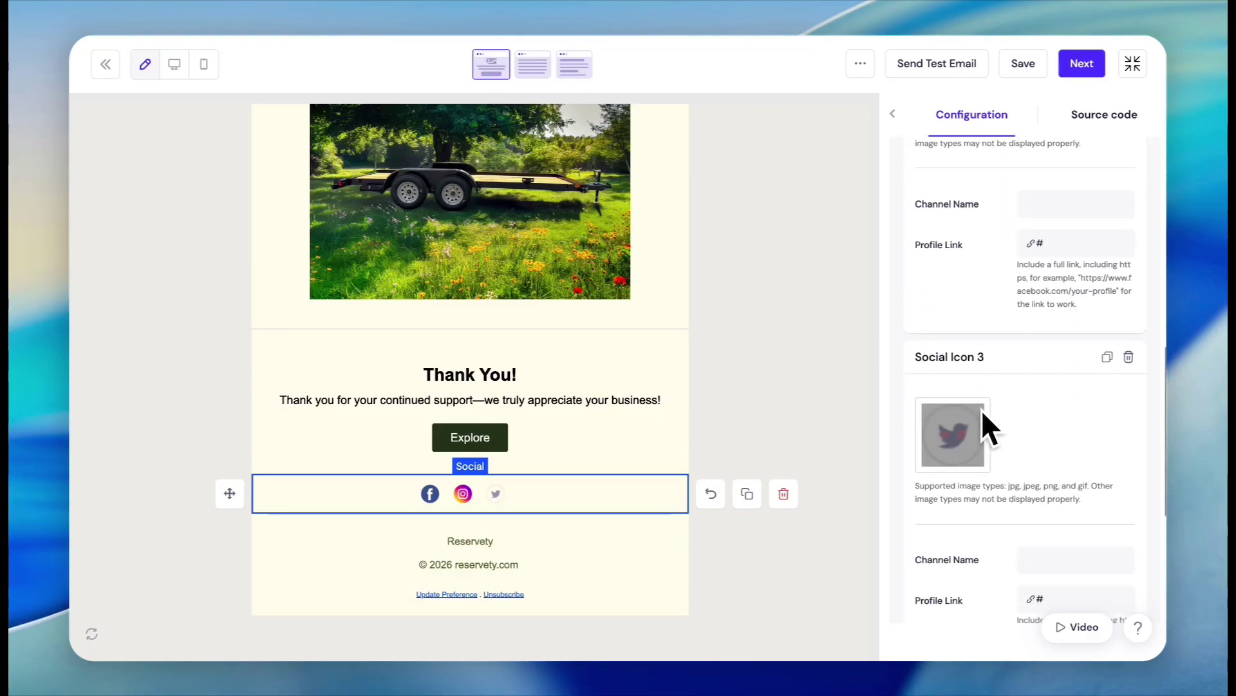
pyautogui.scroll(15, 982, 410)
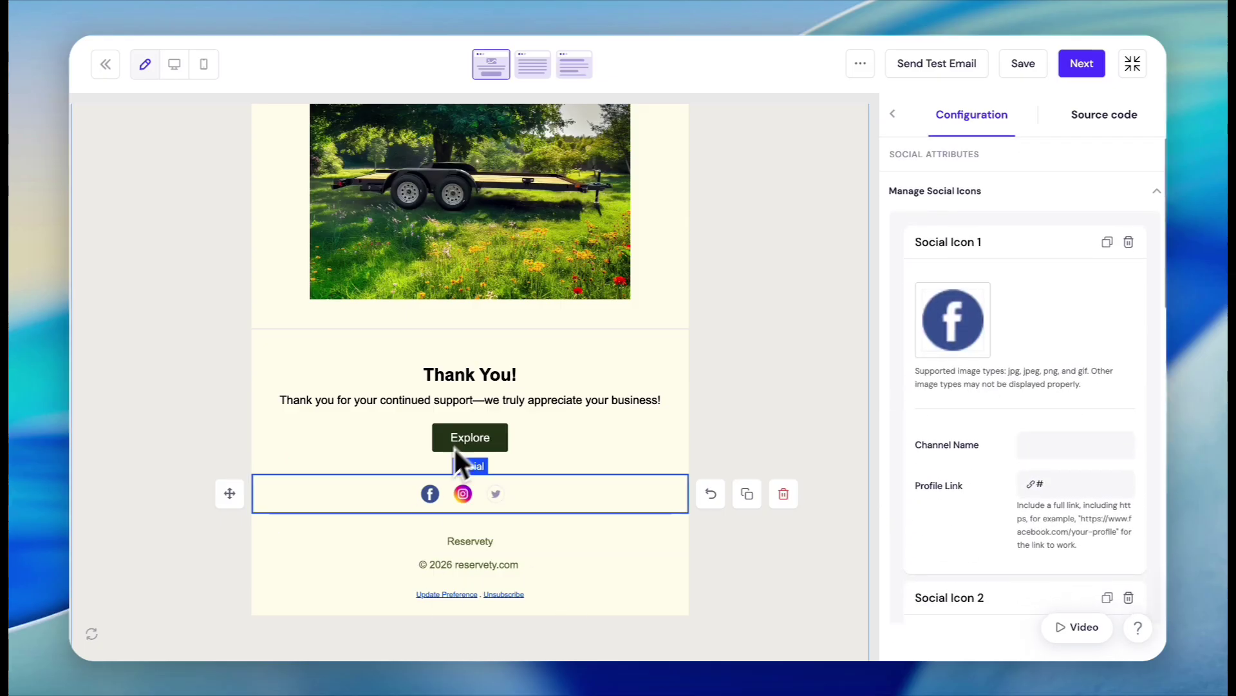
# Finish the email design and review the campaign's title, recipients, subject line and sender details
pyautogui.scroll(10, 570, 199)
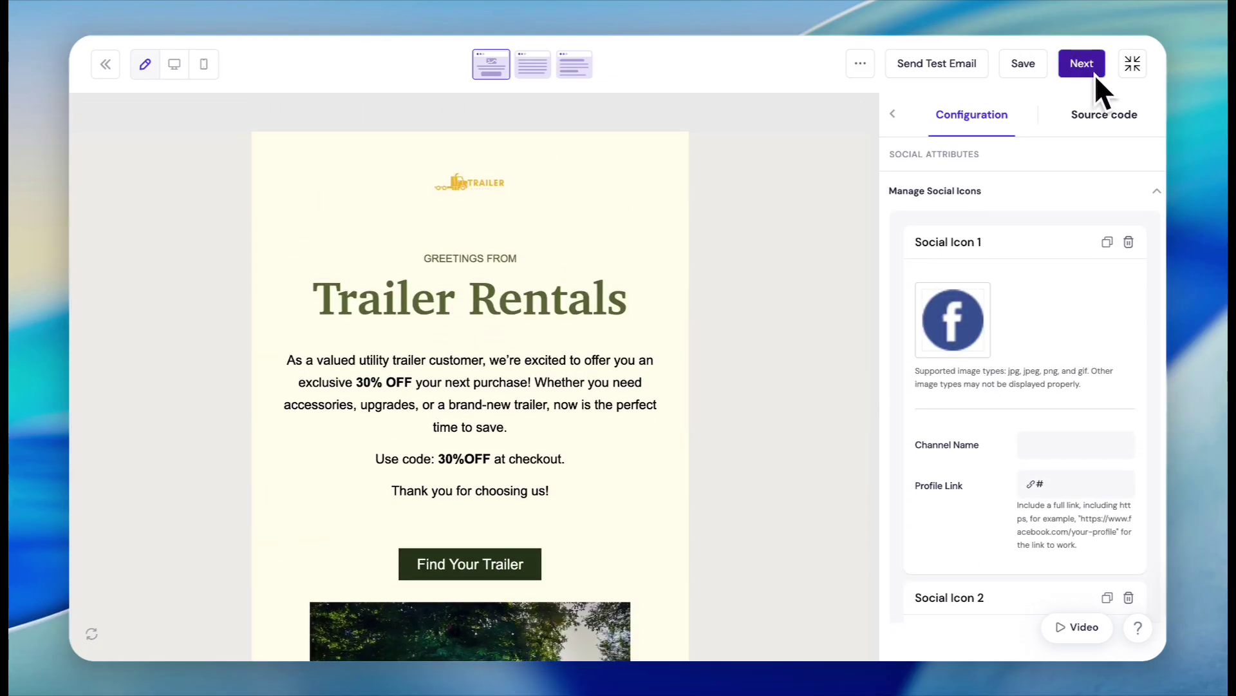
pyautogui.click(1082, 65)
pyautogui.scroll(-2, 661, 646)
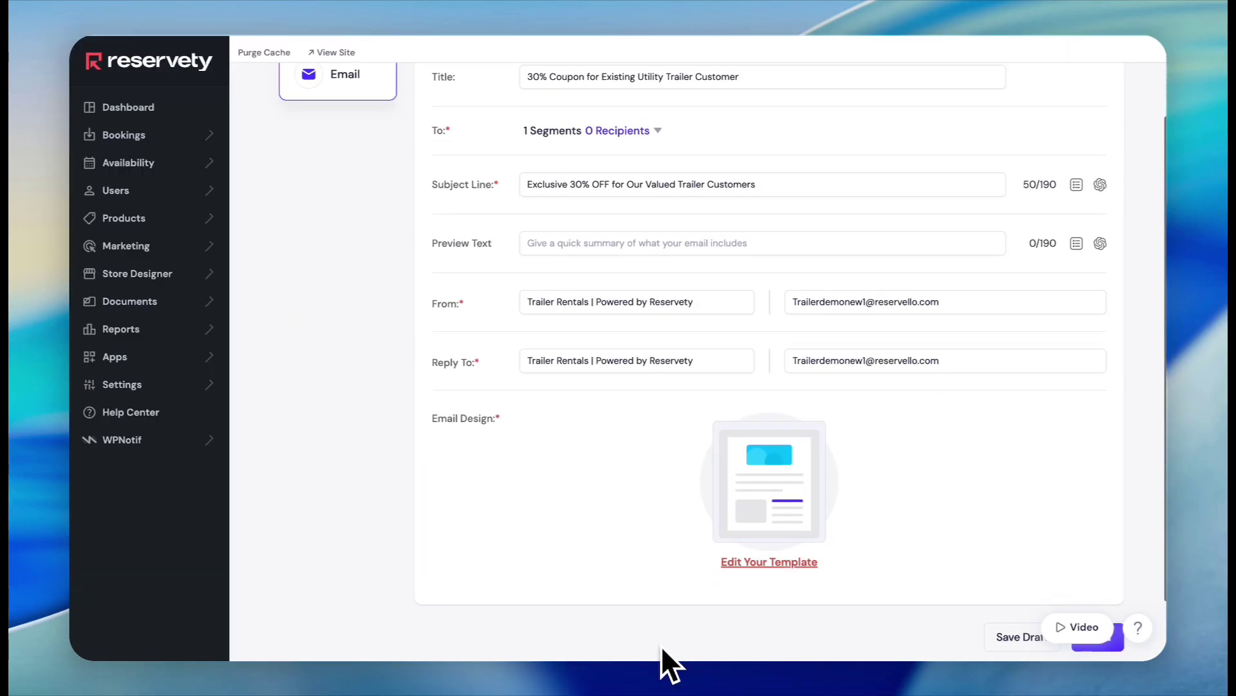
pyautogui.scroll(-1, 661, 645)
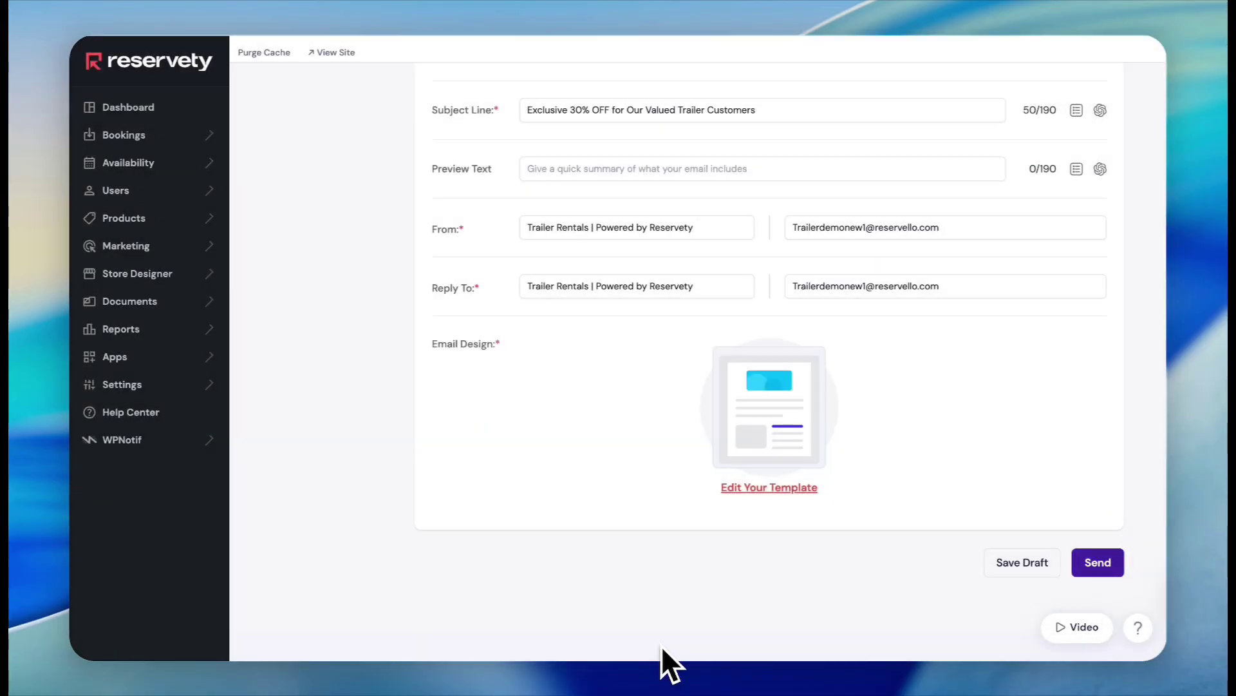
pyautogui.scroll(2, 662, 645)
pyautogui.scroll(1, 662, 645)
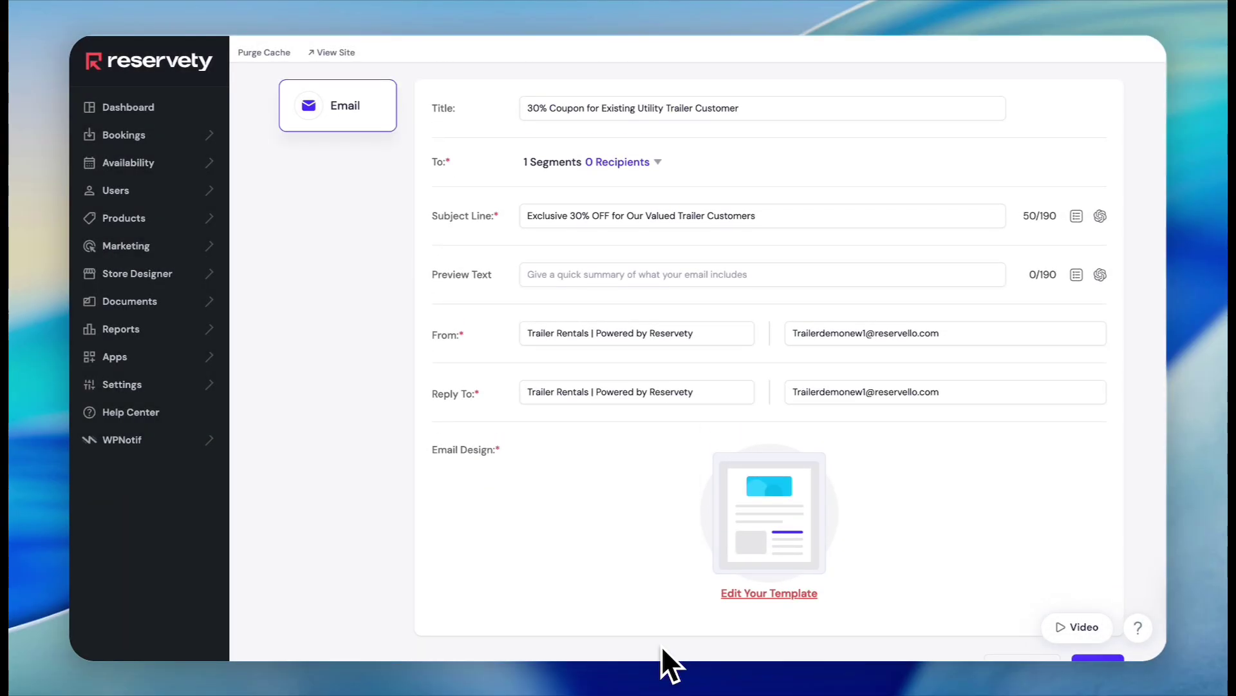
# Import the "Recover Failed Orders (Woo)" automation template and review its trigger, list, time delay and email sequence steps
pyautogui.scroll(-2, 662, 645)
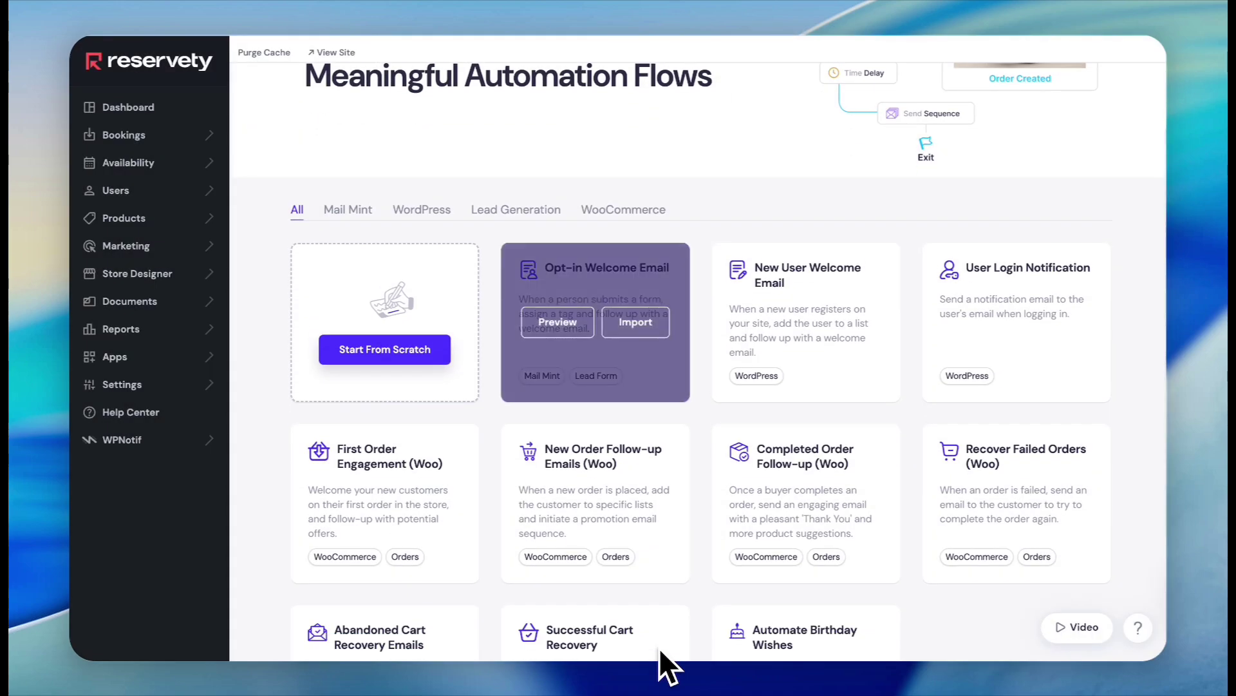
pyautogui.scroll(-2, 659, 648)
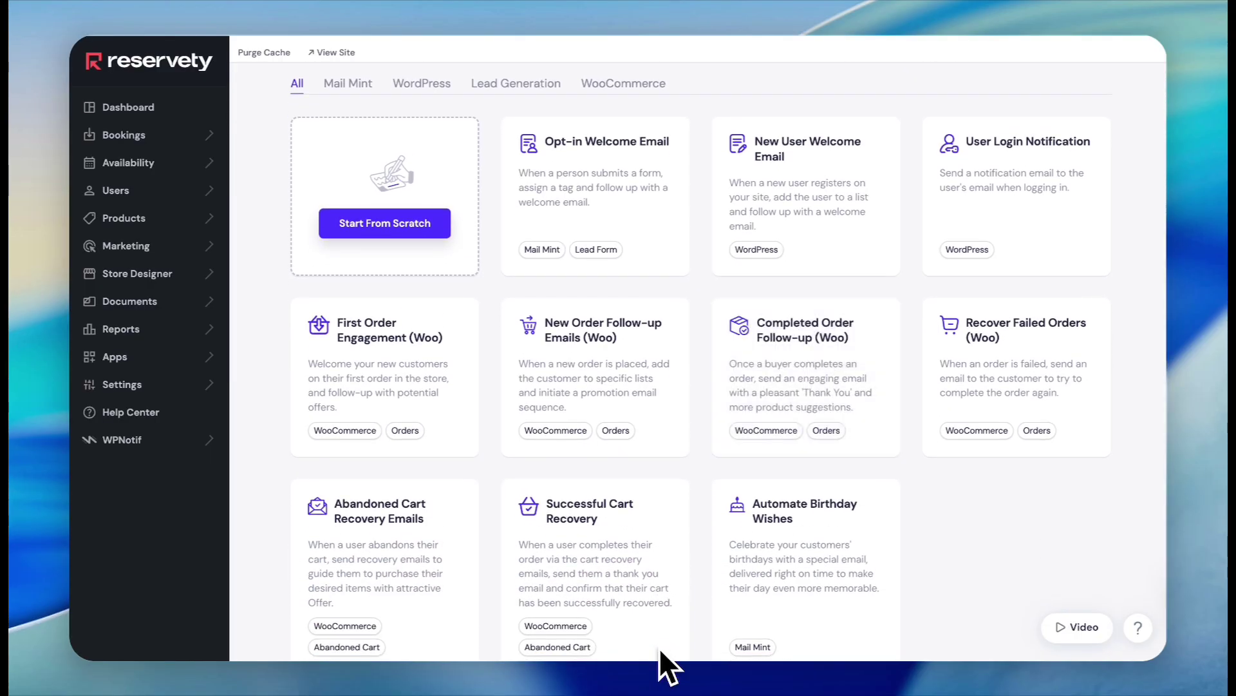
pyautogui.scroll(-1, 659, 647)
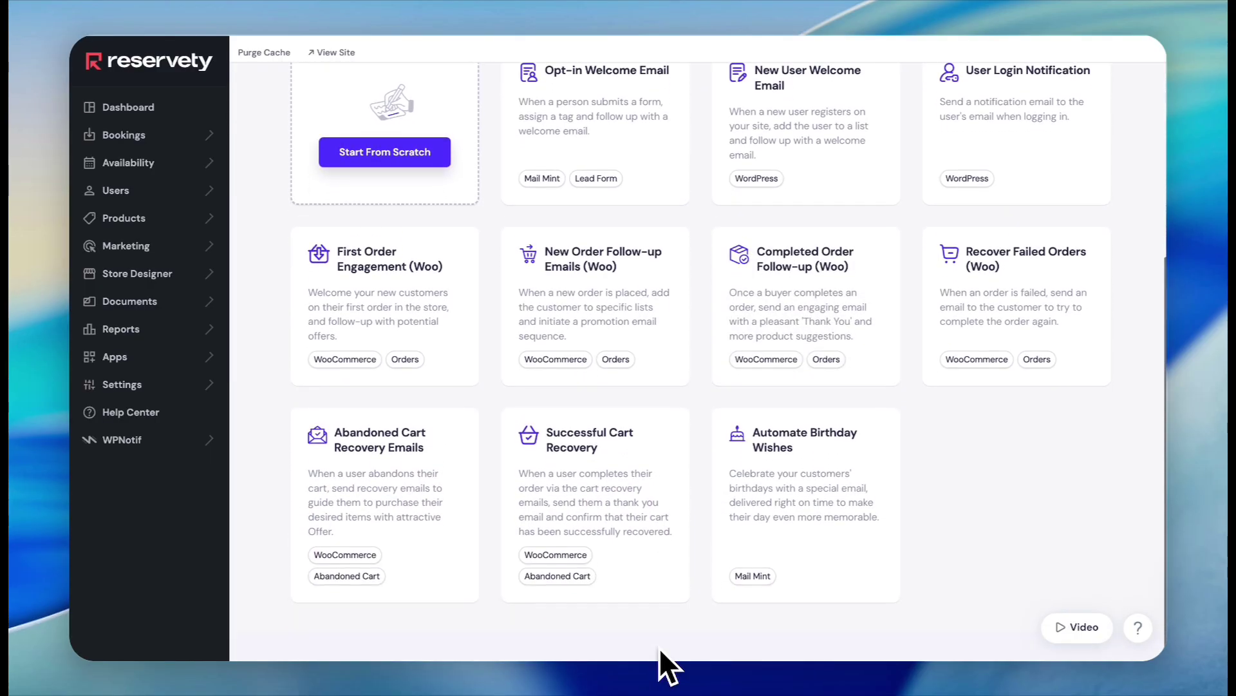
pyautogui.scroll(5, 660, 647)
pyautogui.scroll(-1, 663, 647)
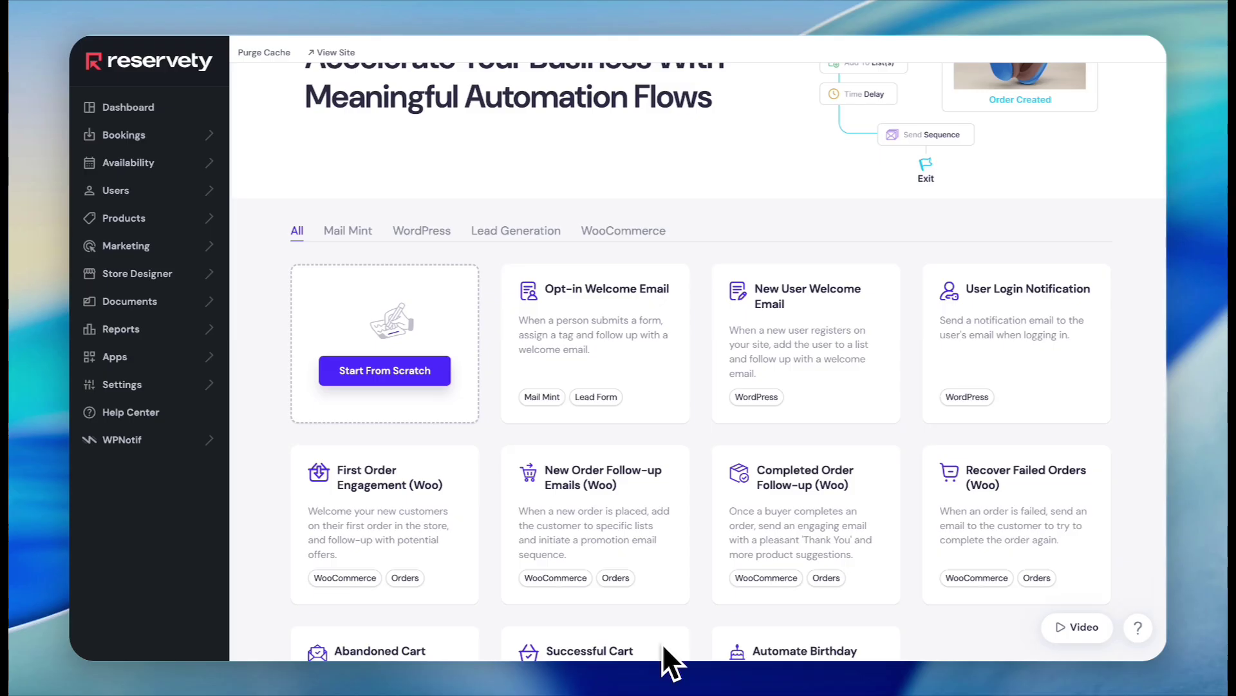
pyautogui.scroll(1, 662, 642)
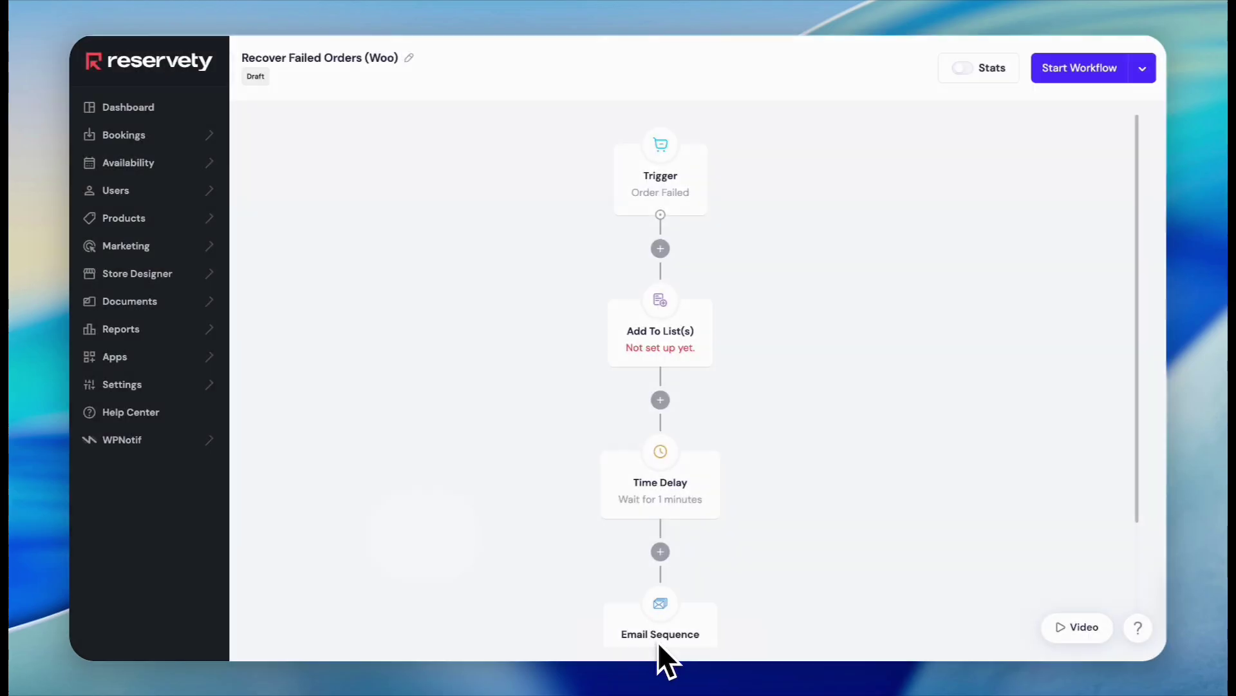
pyautogui.scroll(-3, 658, 640)
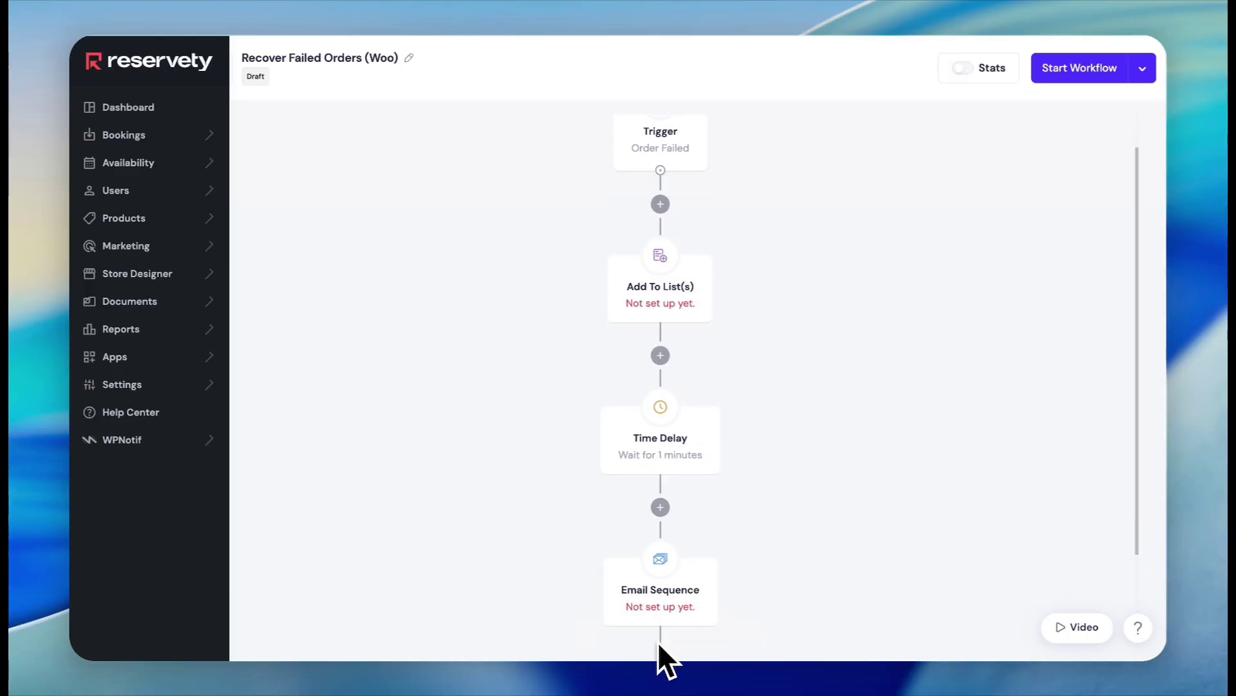
pyautogui.scroll(3, 658, 641)
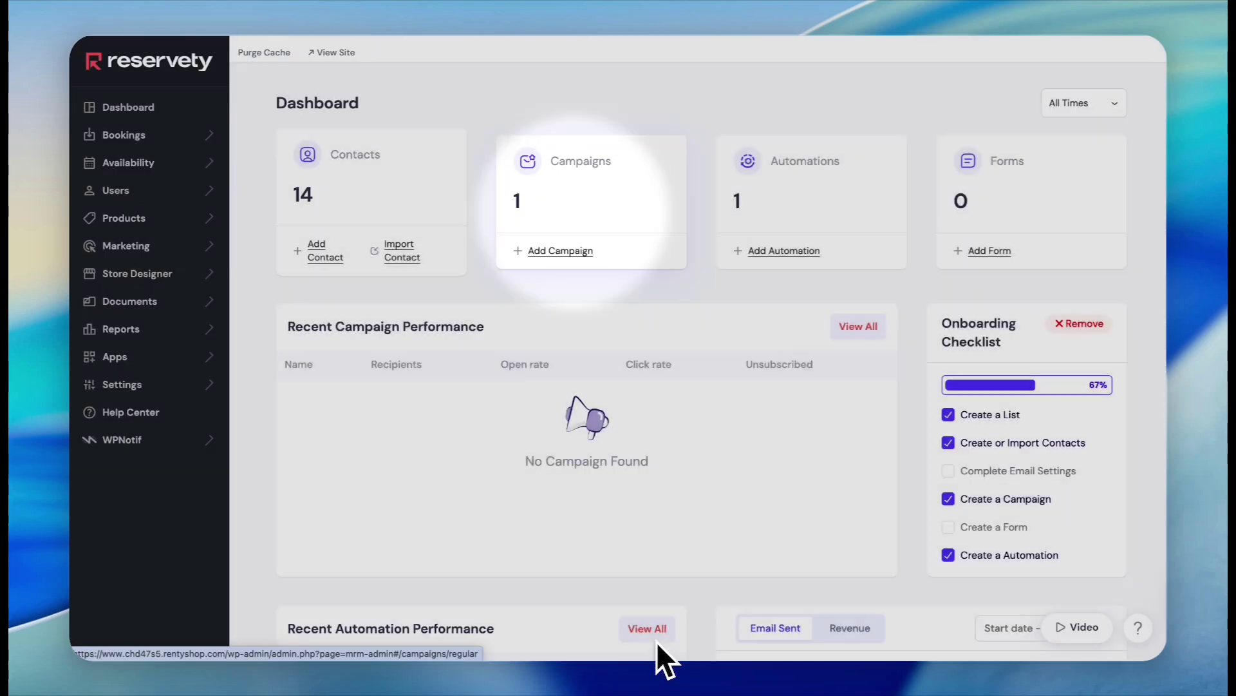
# Title a new email sequence campaign "Failed Order" and set its subject line to "Don't Miss Out – Complete Your Order Today with Bonus"
pyautogui.click(655, 641)
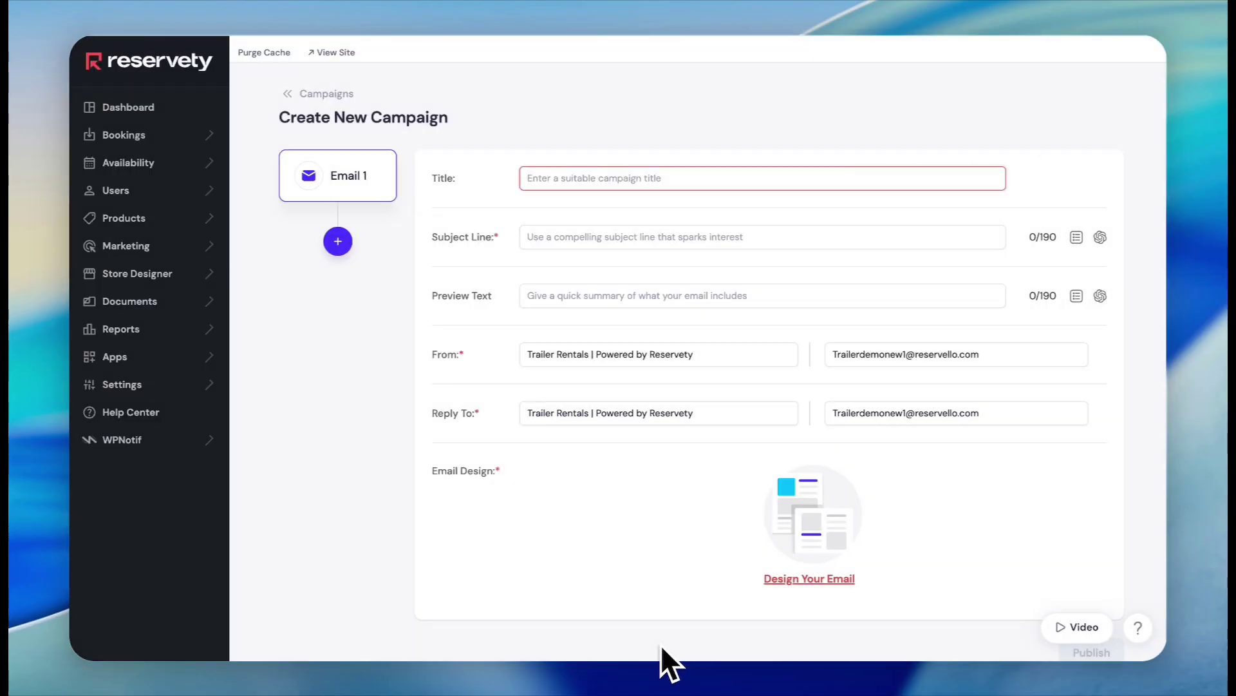
pyautogui.write('Failer')
pyautogui.press('BackSpace')
pyautogui.write('d Order')
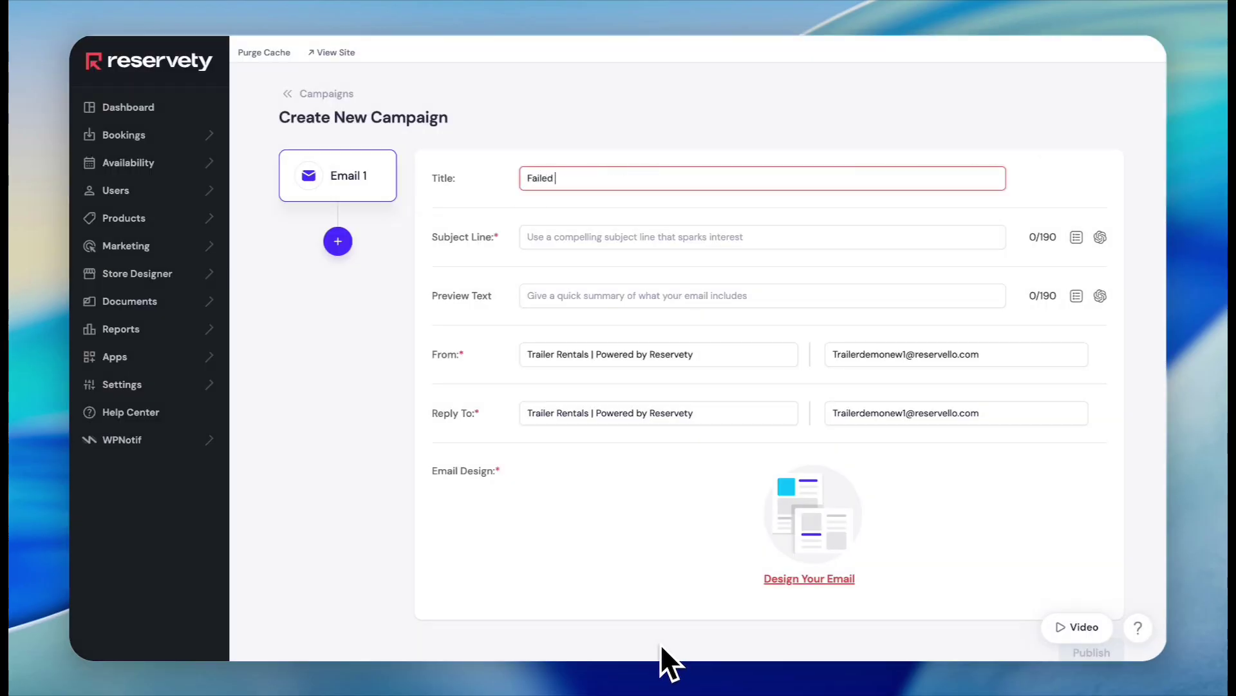
pyautogui.press('Tab')
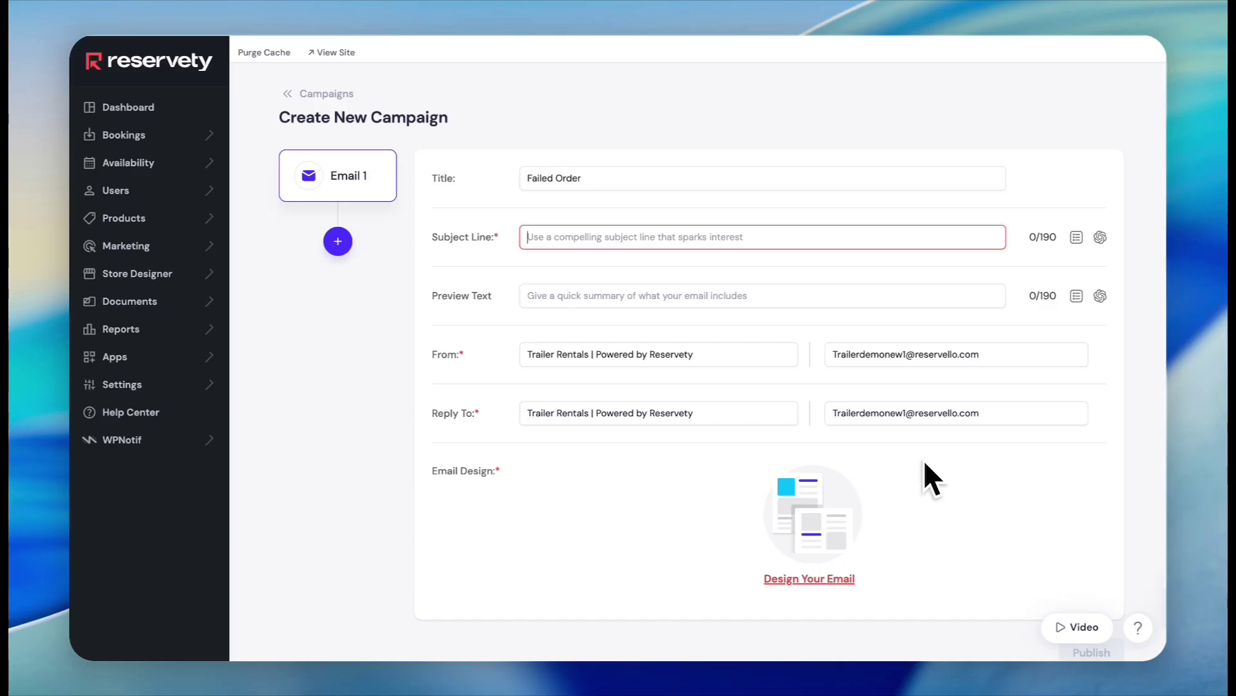
pyautogui.write("Don't Miss Out – Complete Your Order Today")
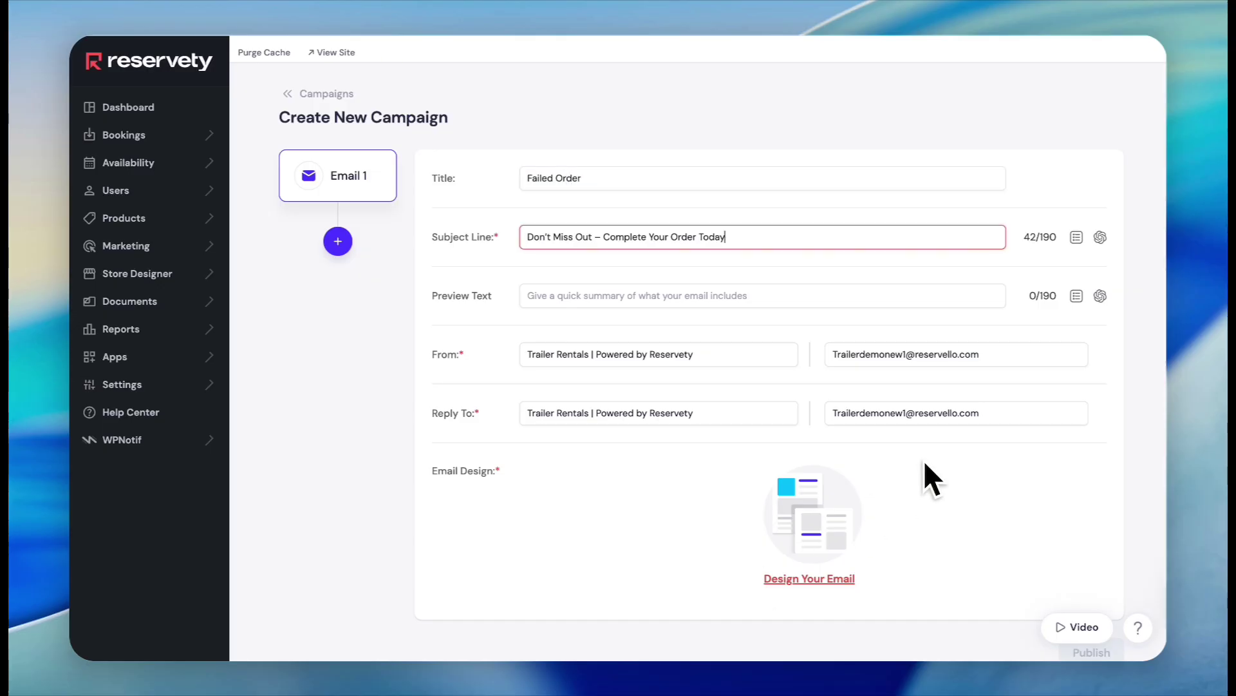
pyautogui.write('with Bonus')
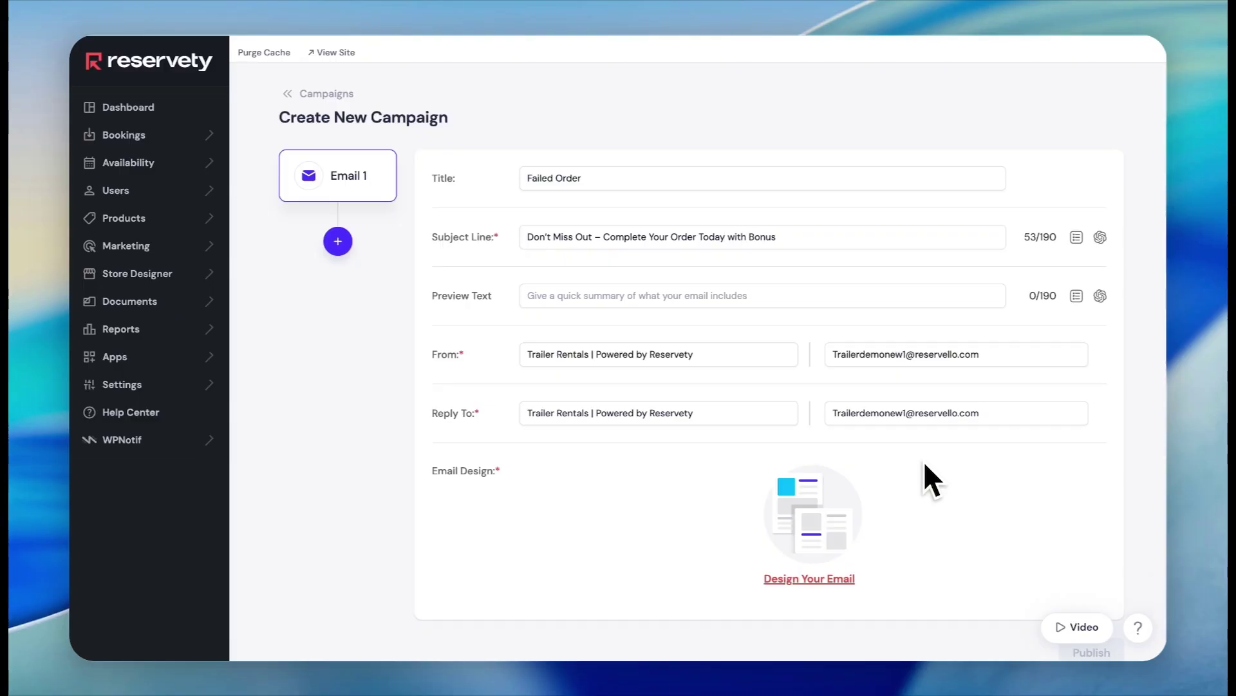
# Design the email from the purchase thank-you template and browse the media library for a logo to replace the "YOUR LOGO" placeholder
pyautogui.scroll(-2, 924, 462)
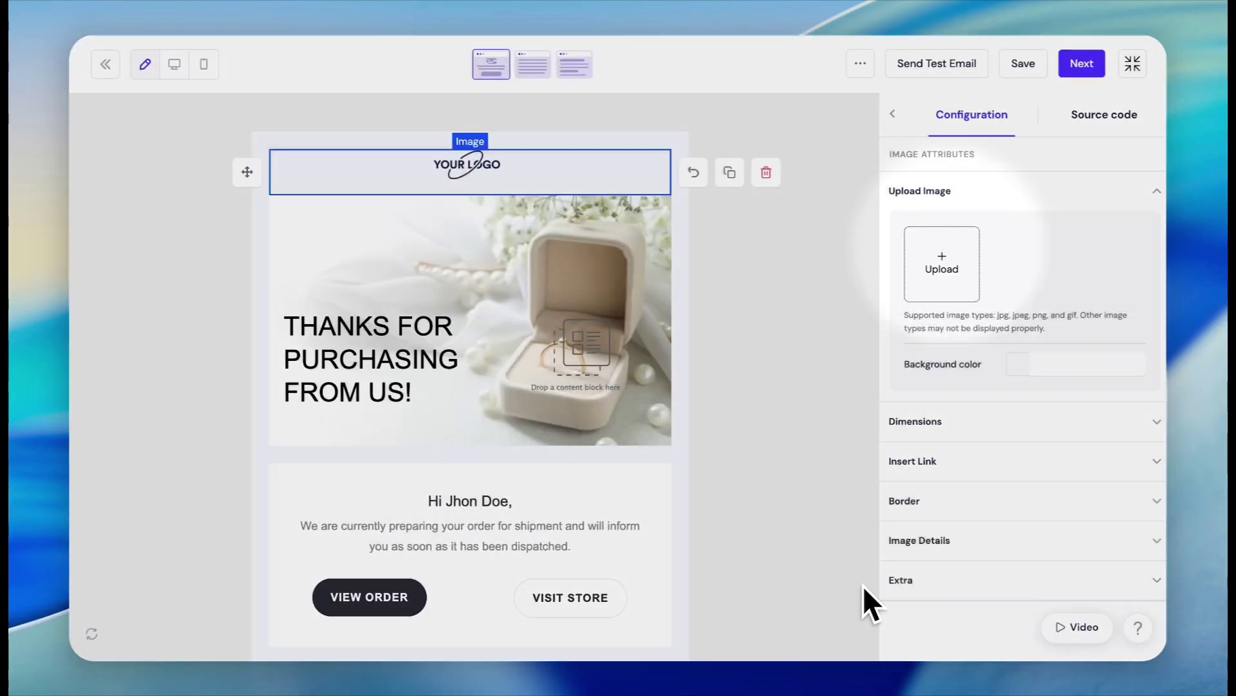
pyautogui.scroll(-10, 862, 587)
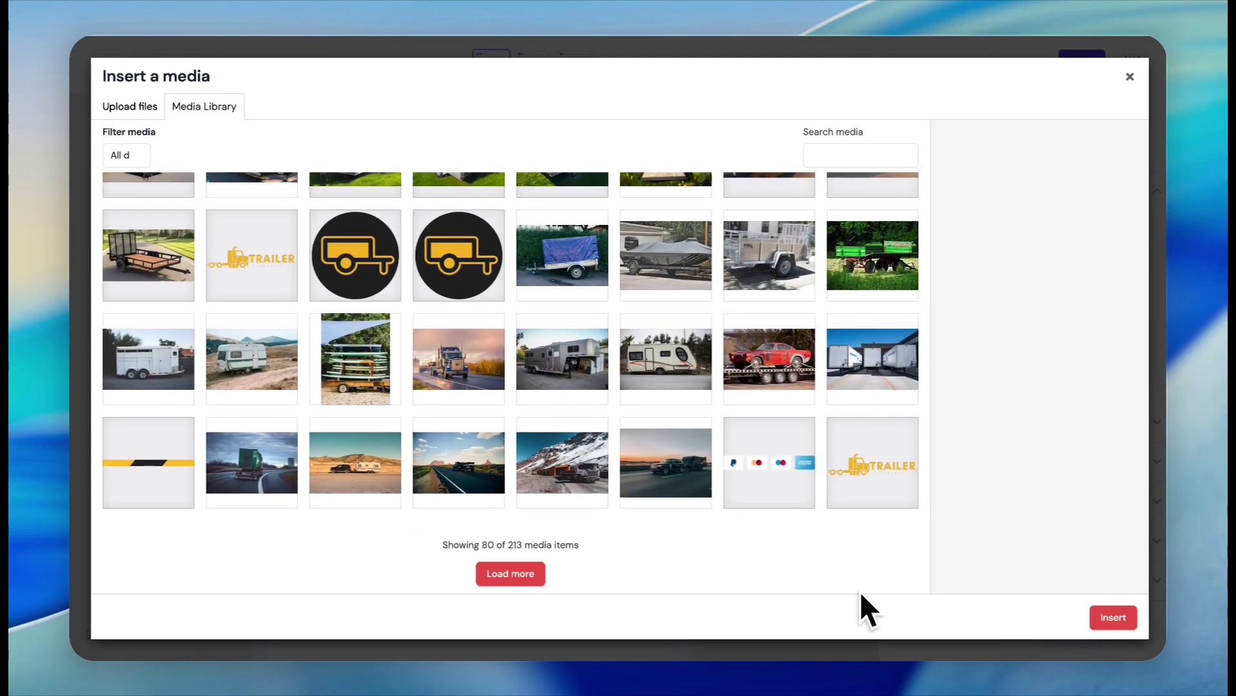